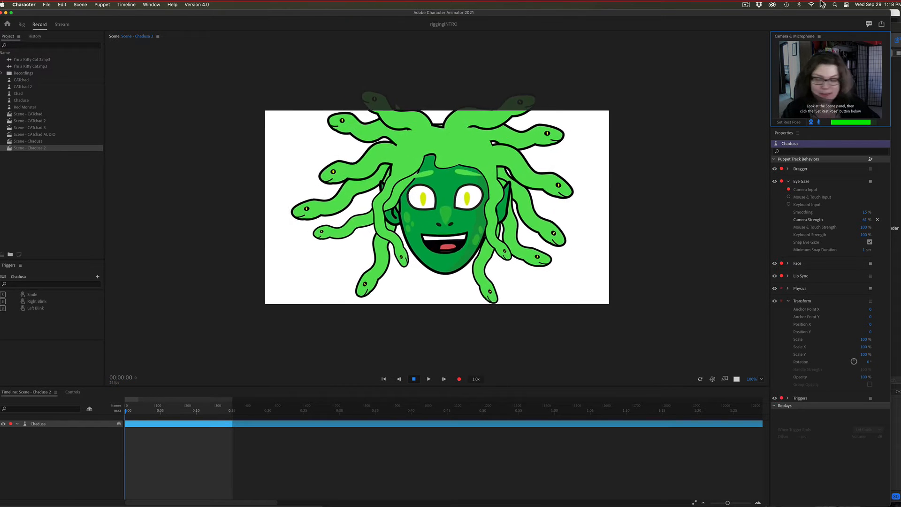
Step: Open the Chadusa puppet for rigging, and select the face background layer and its untagged handle beside the upper right snakes
left_click(21, 25)
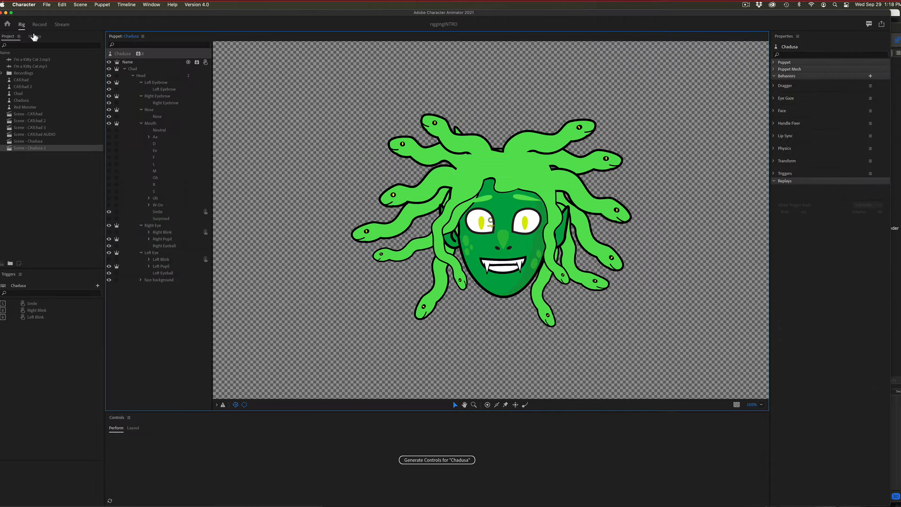
left_click(160, 280)
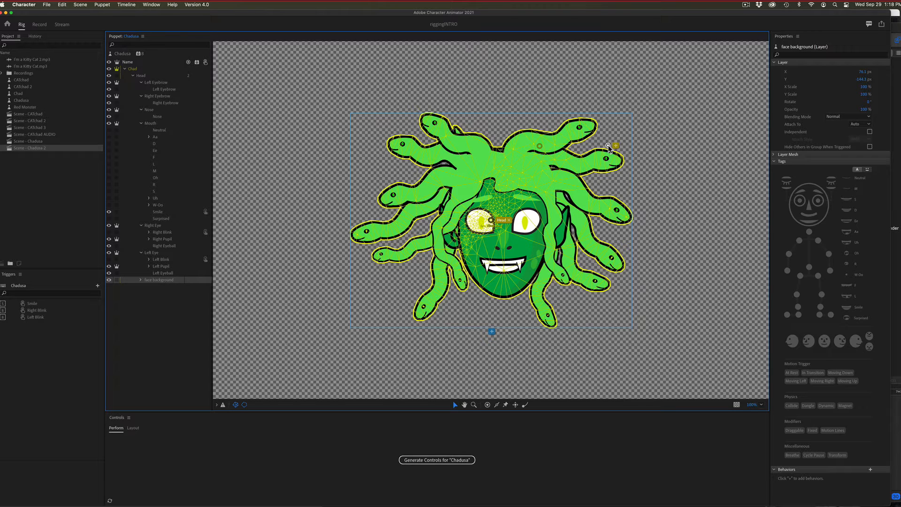
left_click(607, 146)
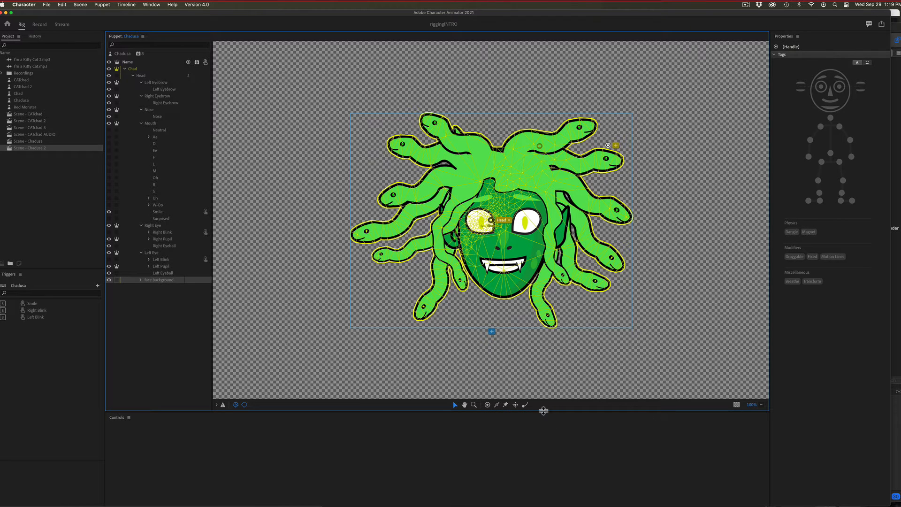
Step: Add Dangle handles to the heads of six snakes on the face's right side and the lower left snake
left_click(526, 405)
left_click(609, 258)
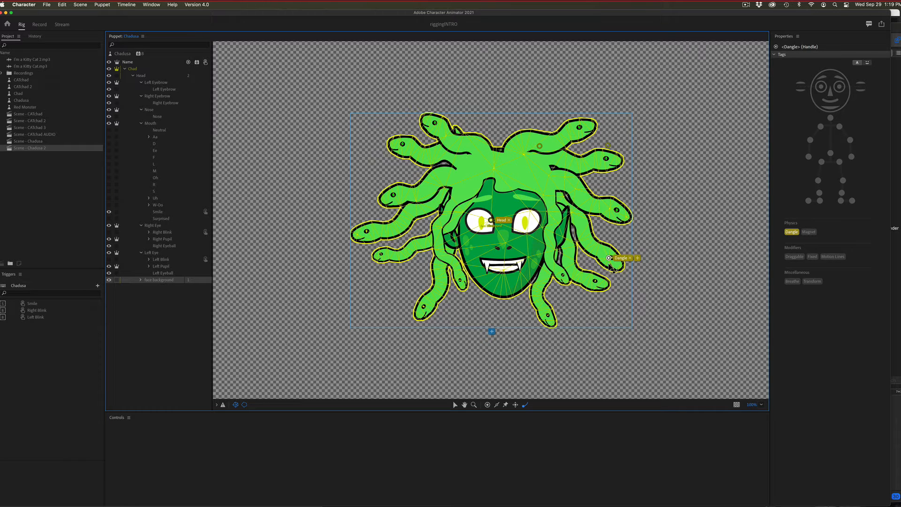
left_click_drag(609, 258, 611, 257)
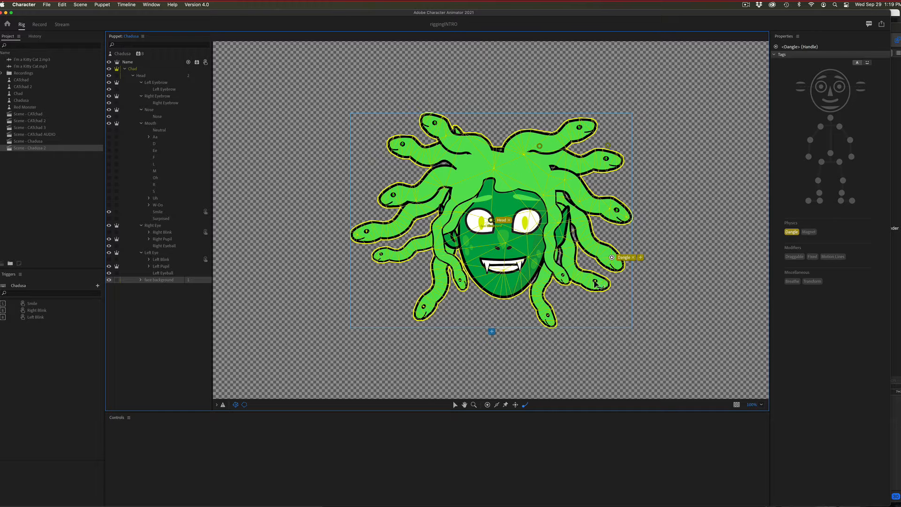
left_click(594, 281)
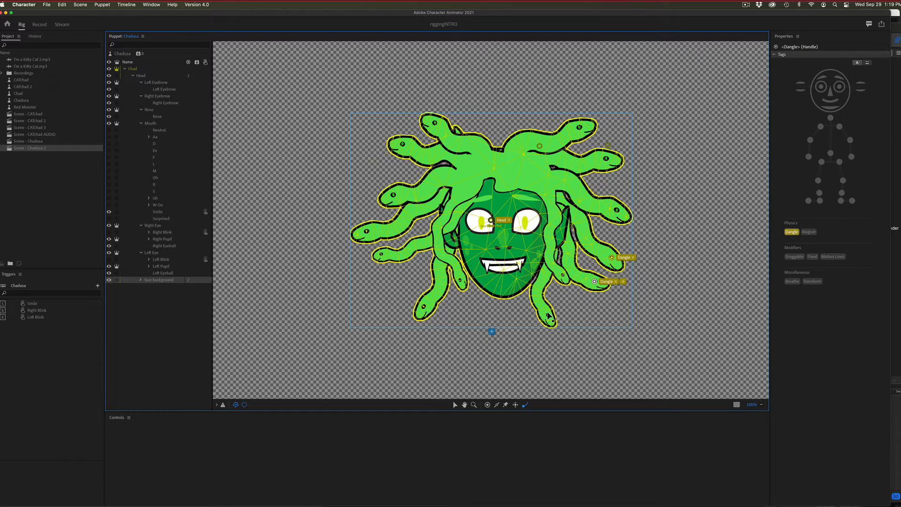
left_click(548, 313)
left_click(615, 209)
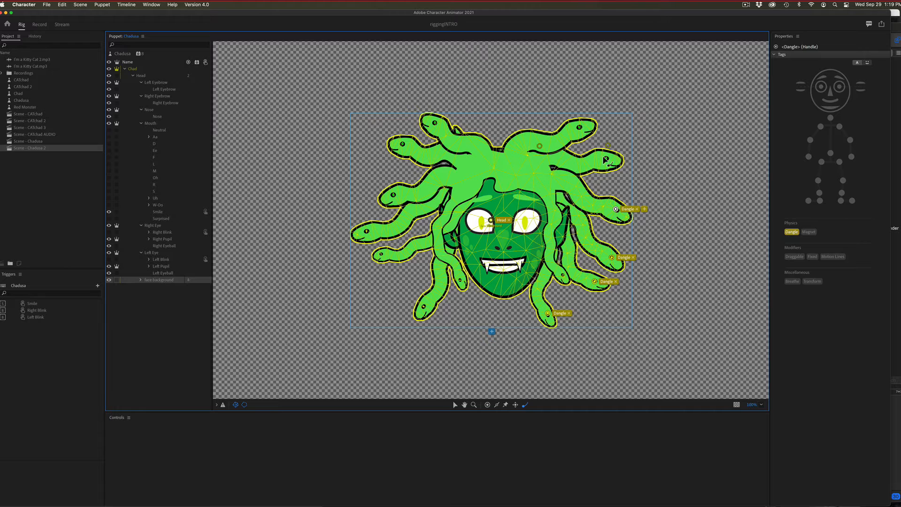
left_click(606, 158)
left_click(580, 127)
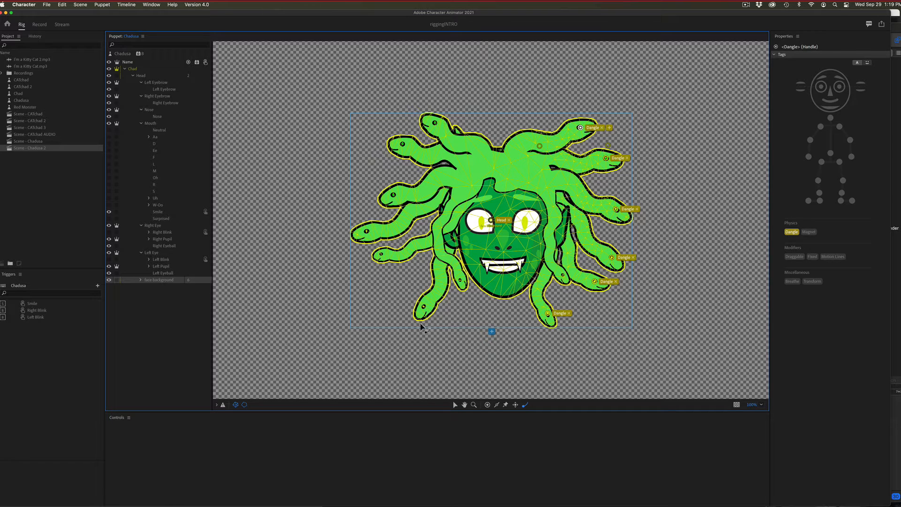
left_click(423, 307)
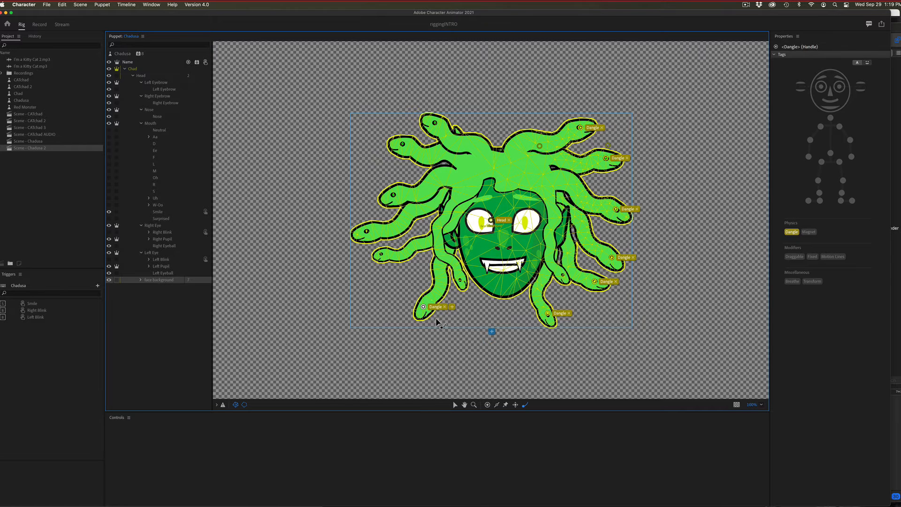
Step: Add a handle tagged Draggable on the small left snake's head, and pin the forehead with a Fixed handle
left_click(488, 405)
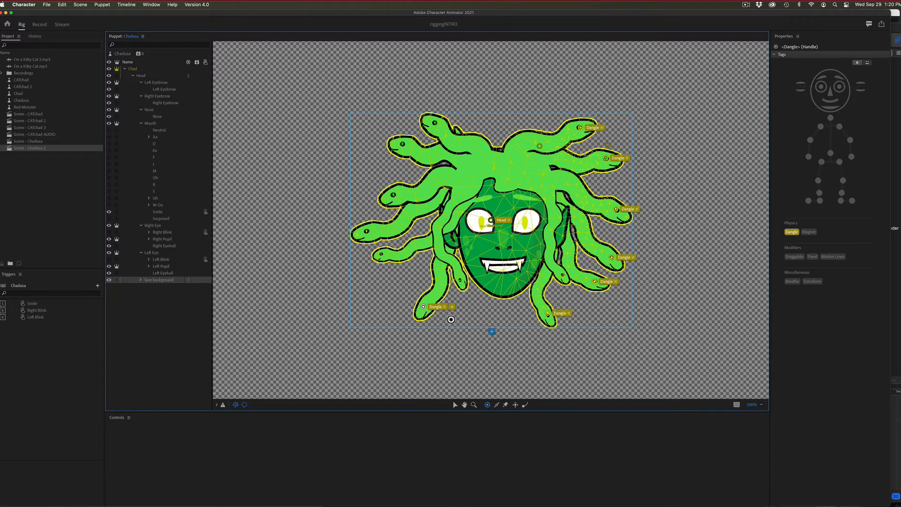
left_click(381, 254)
left_click(792, 257)
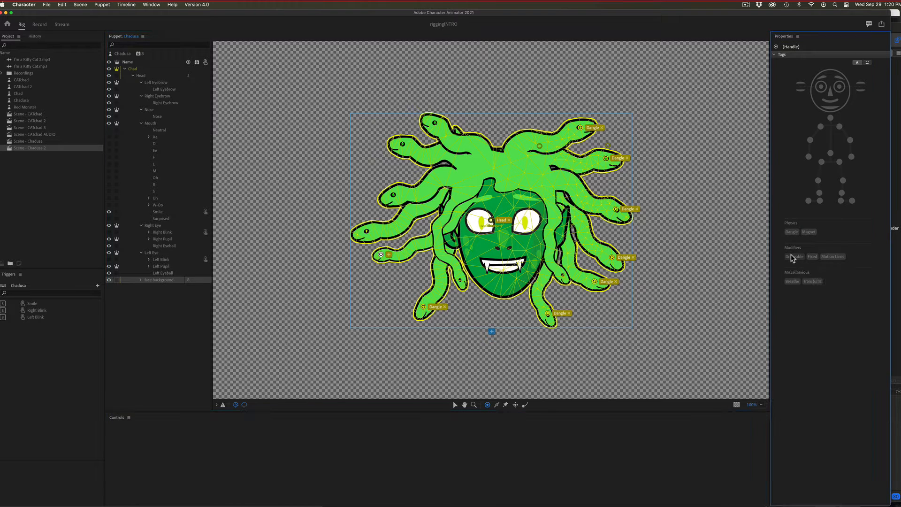
left_click(792, 257)
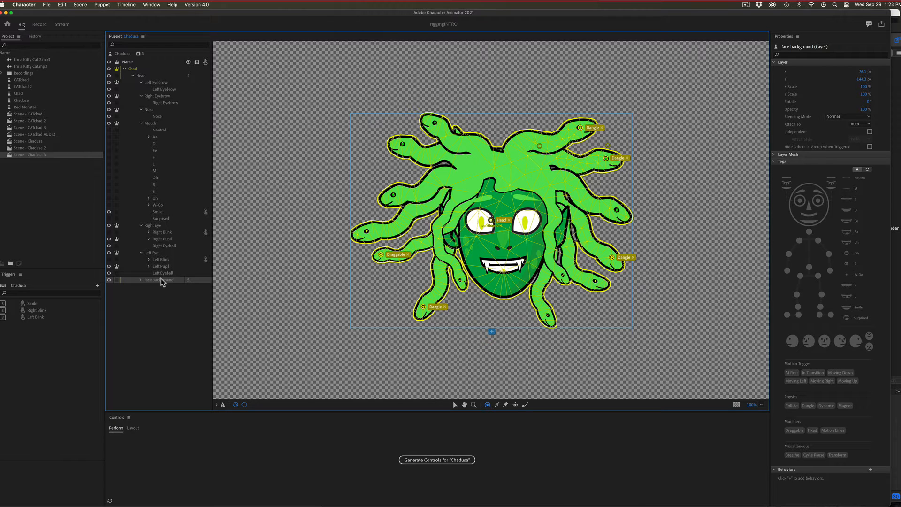
left_click(505, 407)
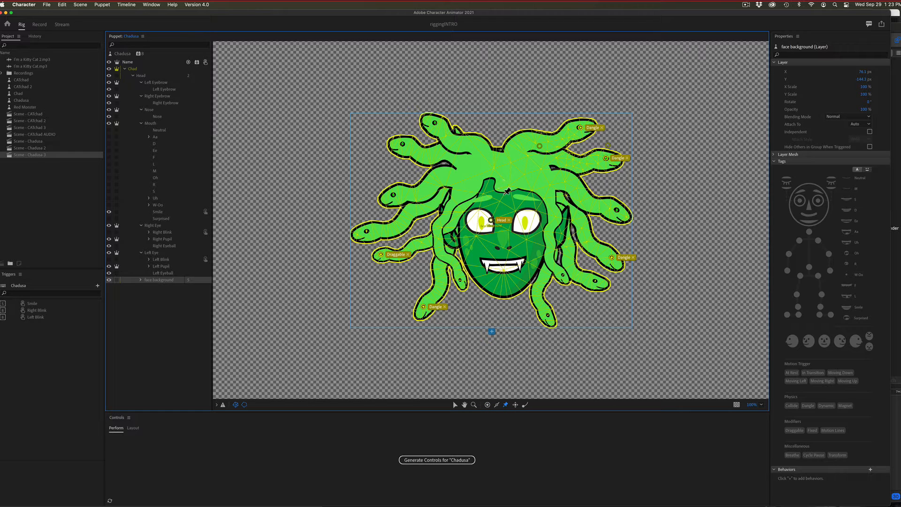
left_click(503, 195)
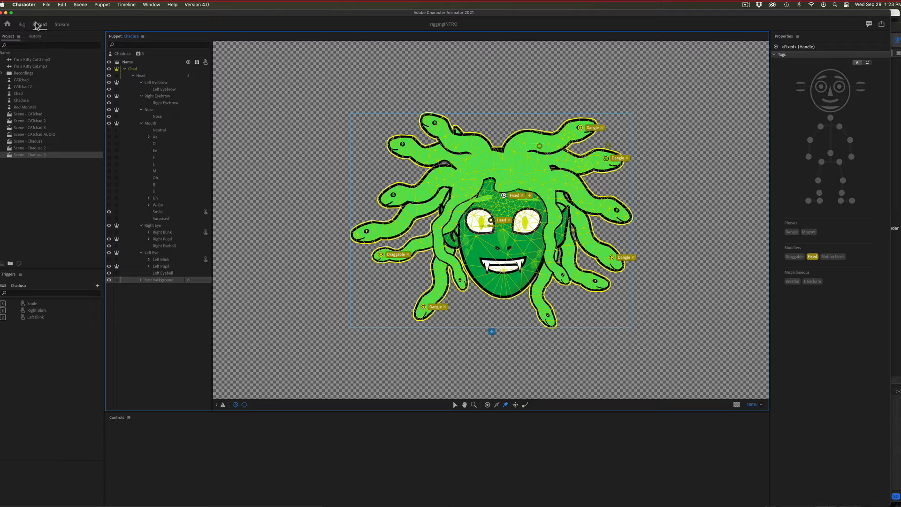
Step: Reset Chadusa's Rotation to 0° in the recording scene and test pulling the draggable snake
left_click(38, 24)
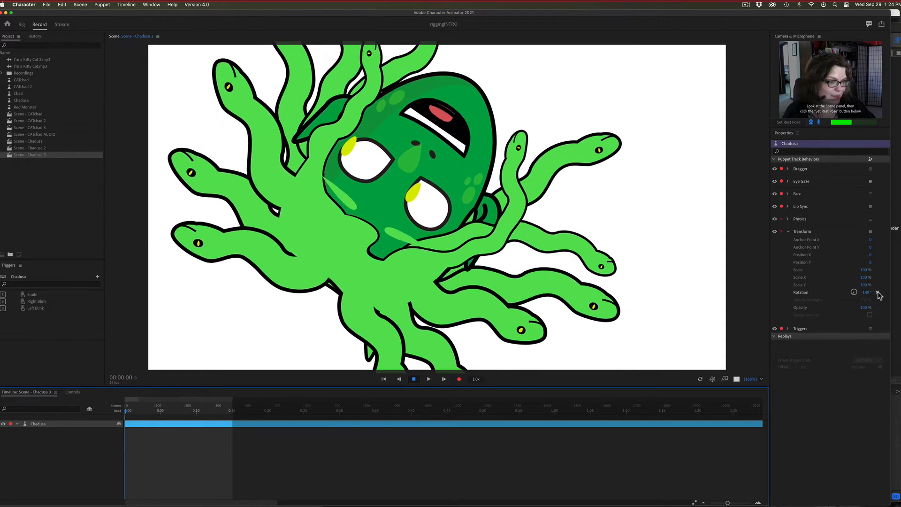
left_click(878, 293)
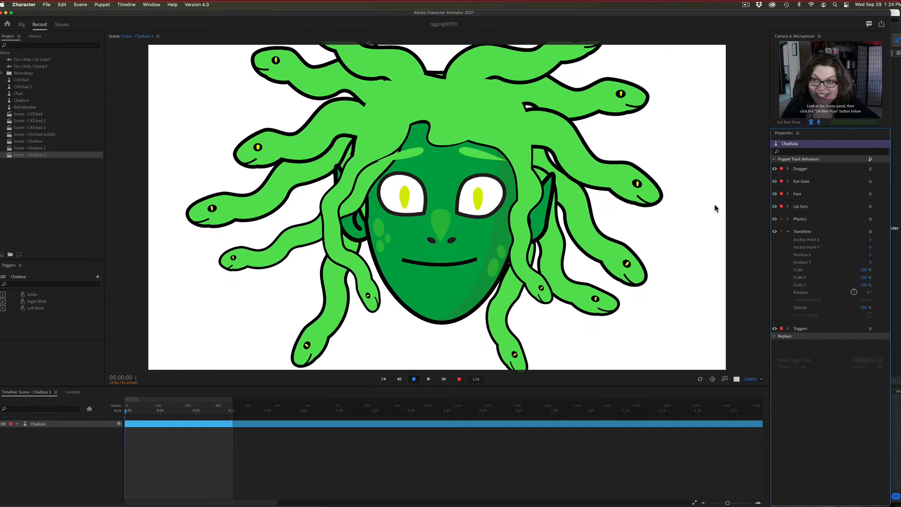
left_click(645, 264)
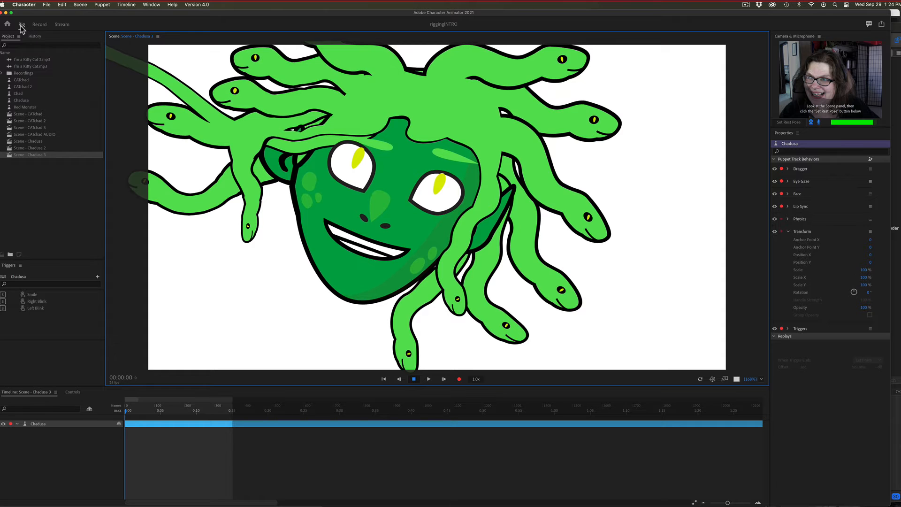
Step: Pin the face's left edge beside the ear with a Fixed handle, try deleting it, and undo the deletion
left_click(21, 24)
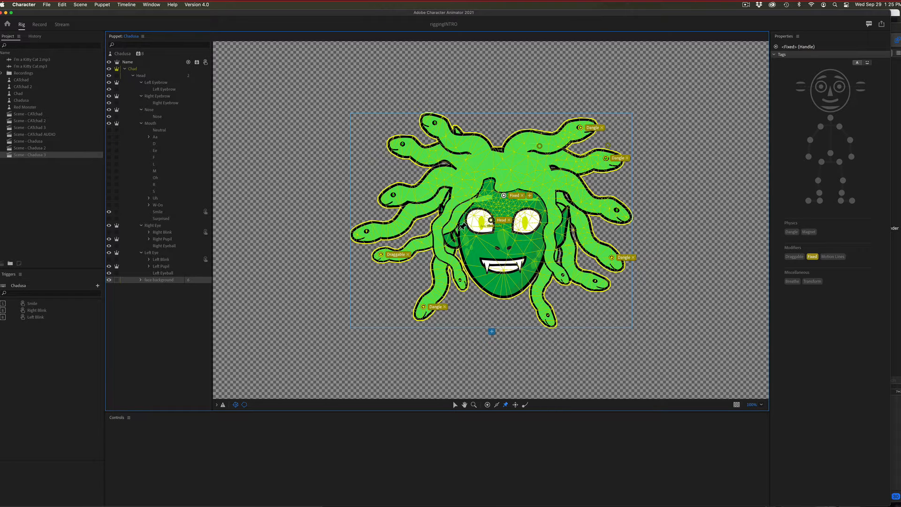
left_click(459, 230)
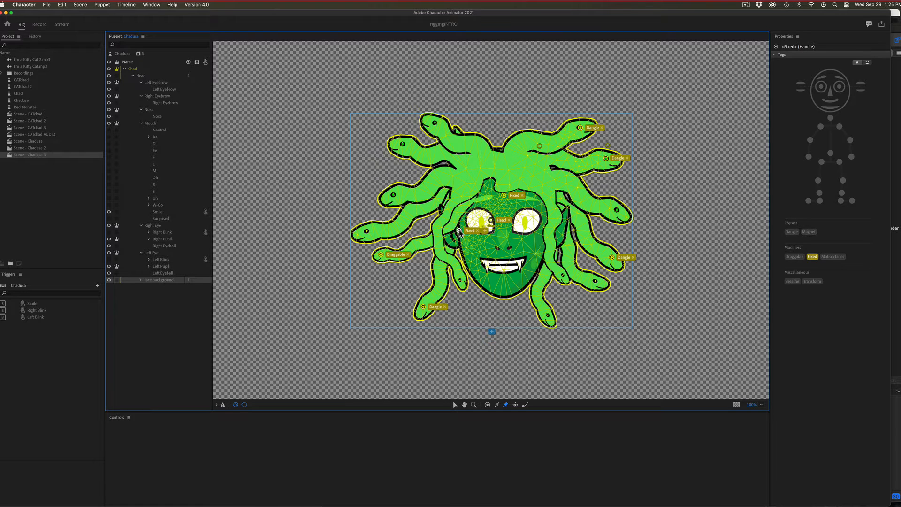
key("BackSpace")
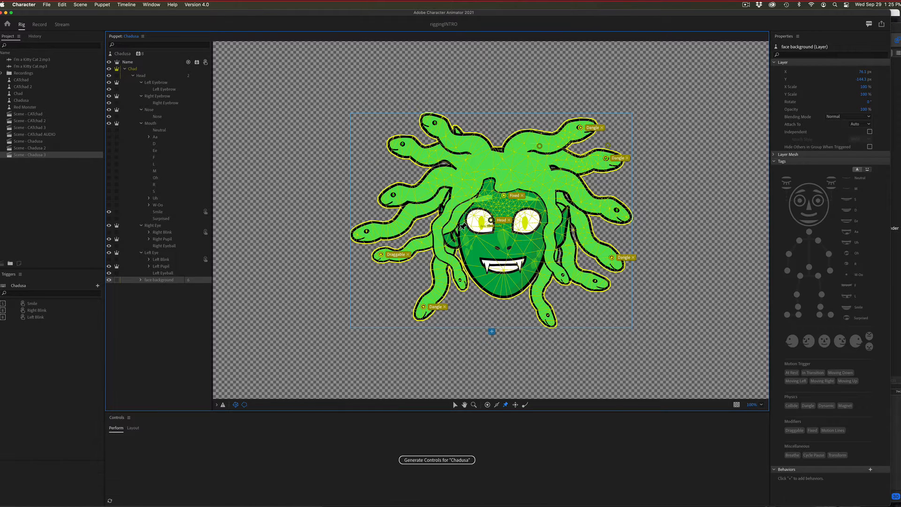
key("super+z")
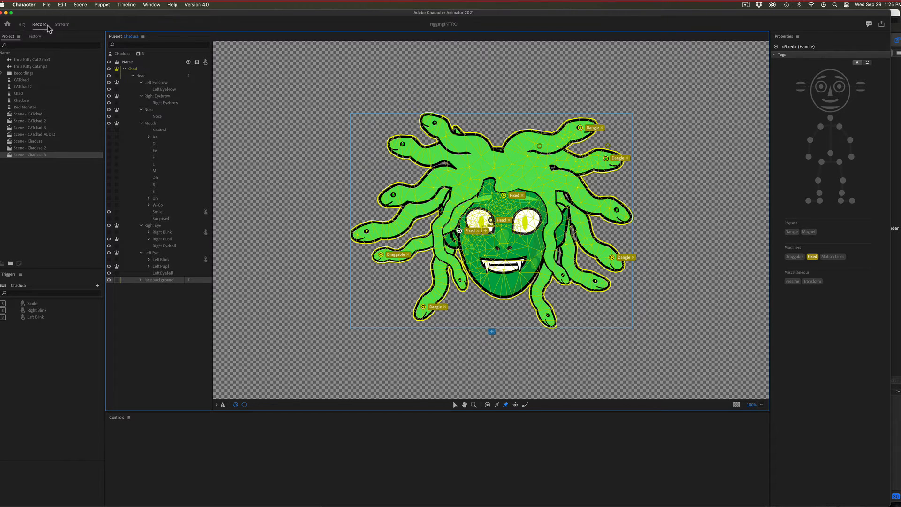
Step: Test the pinned face edge in the recording scene by pulling the small left snake far away from the head
left_click(47, 25)
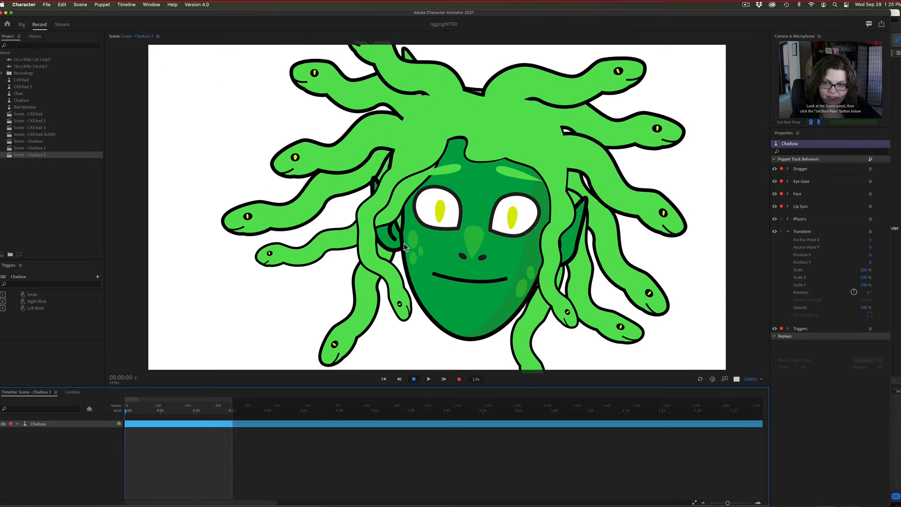
left_click(264, 268)
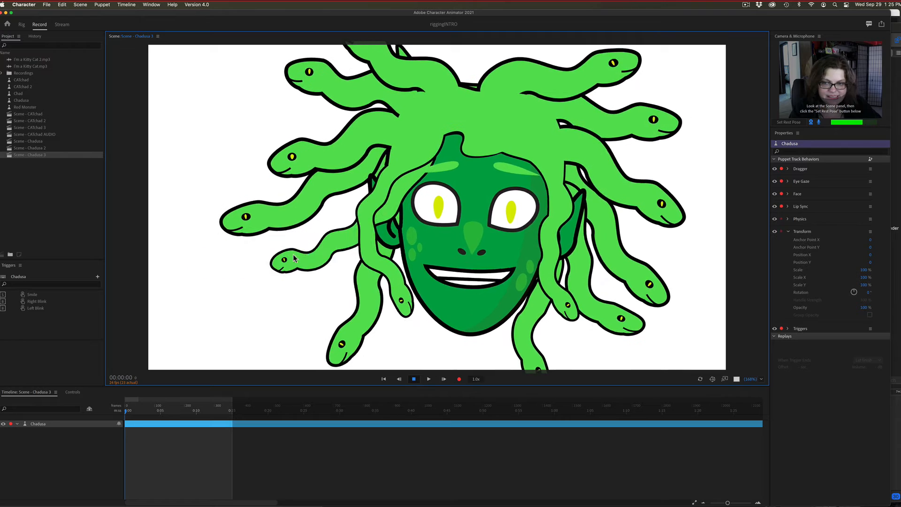
left_click_drag(265, 265, 0, 236)
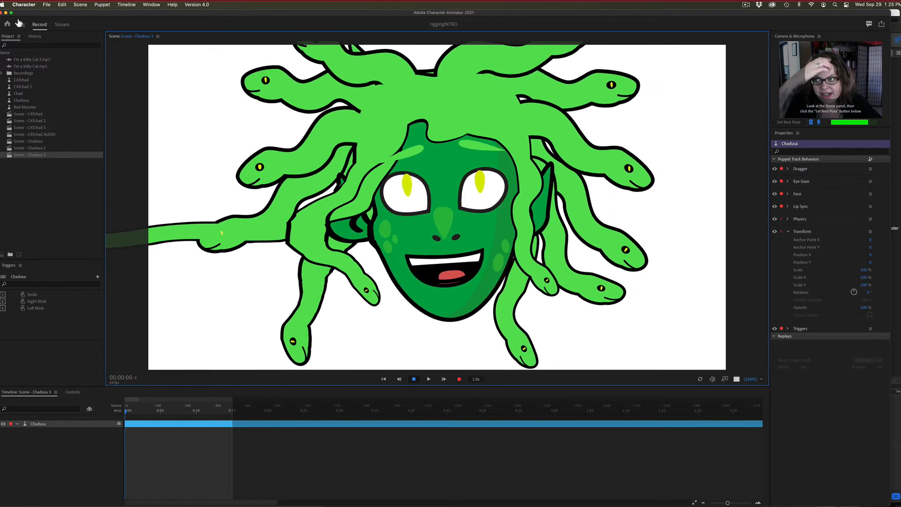
Step: Pin the left cheek and jaw edge with two more Fixed handles, and test pulling the small snake in the scene
left_click(21, 24)
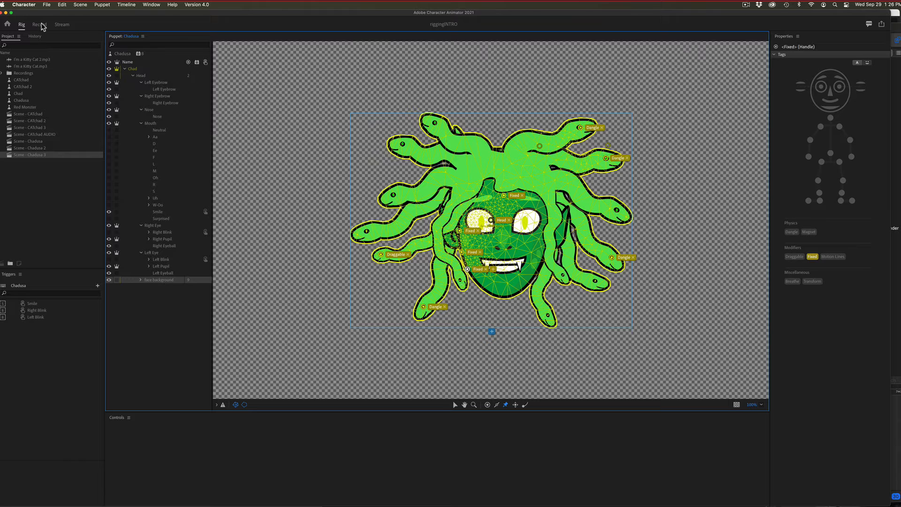
left_click(39, 25)
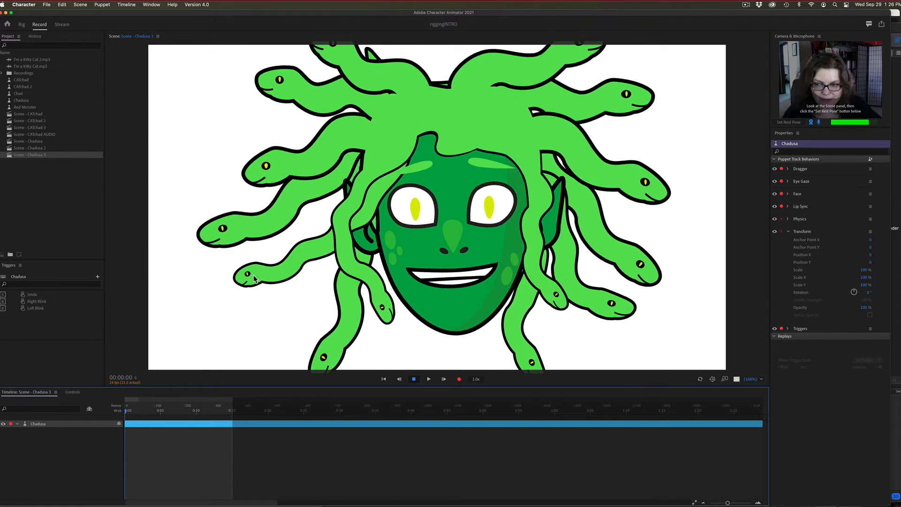
left_click_drag(251, 277, 291, 251)
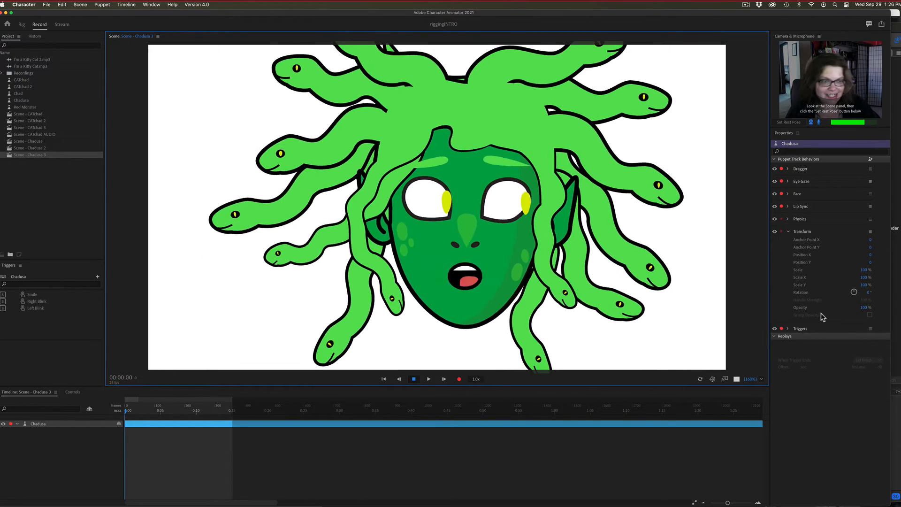
Step: Try a much higher Gravity Strength in the puppet's Physics behavior, and reset it to the default
left_click(788, 220)
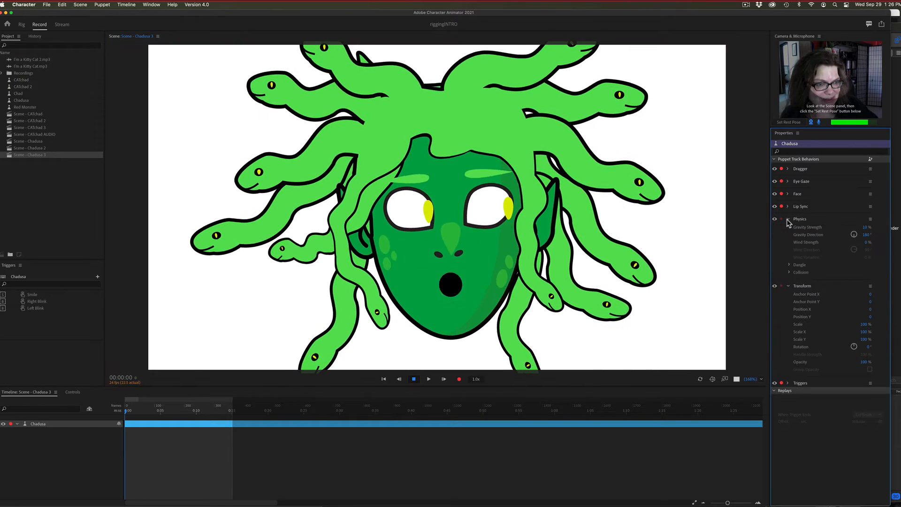
left_click_drag(868, 227, 900, 228)
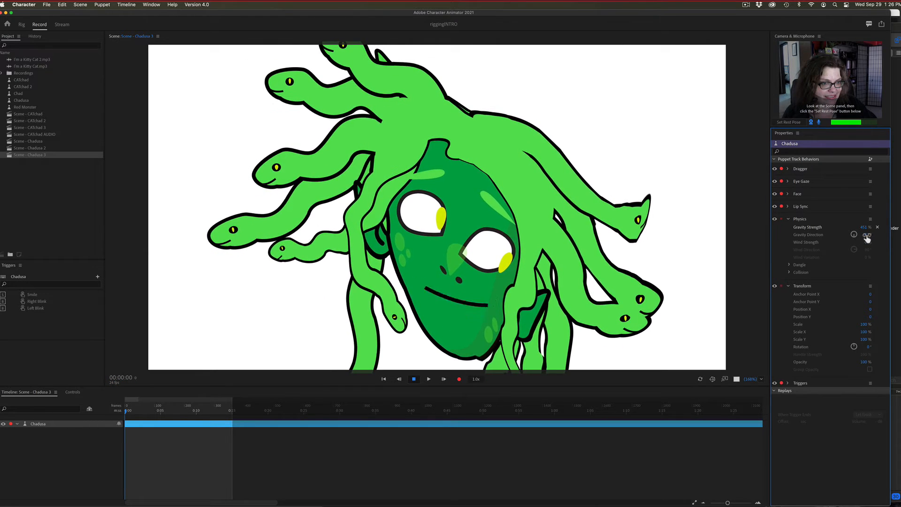
left_click(878, 228)
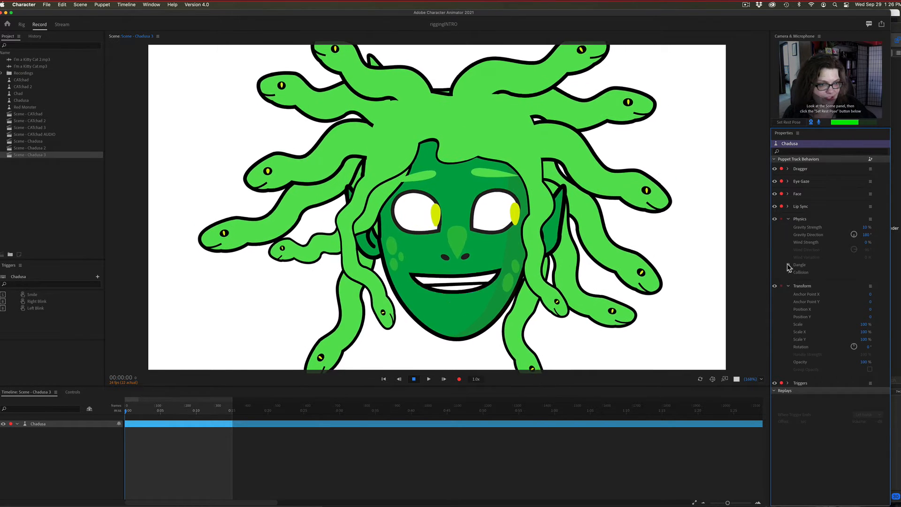
Step: Try 100% Dangle Squashiness together with a much higher Gravity Strength, and reset both to their defaults
left_click(788, 264)
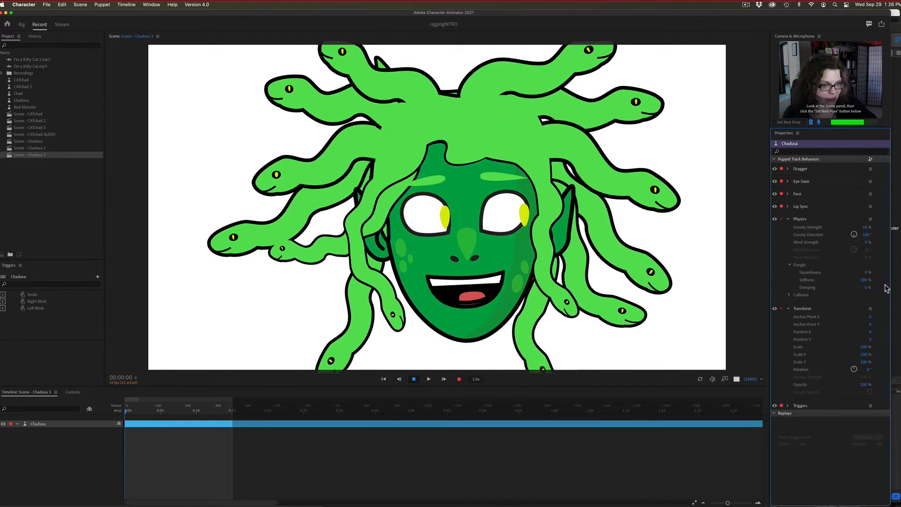
left_click_drag(867, 273, 899, 273)
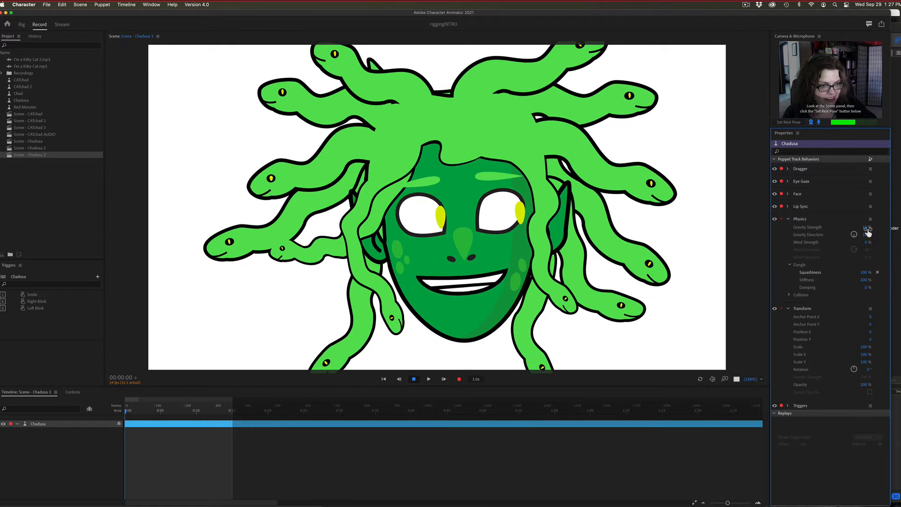
left_click_drag(866, 227, 896, 227)
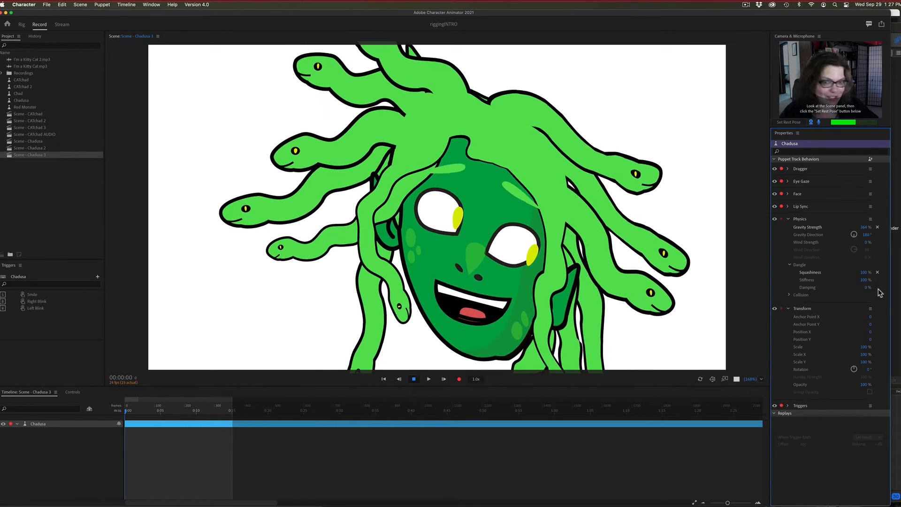
left_click(877, 228)
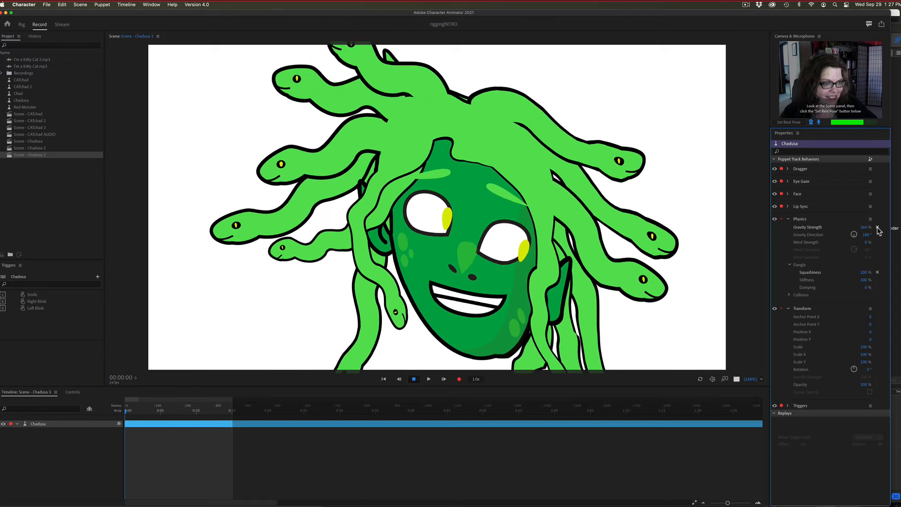
left_click(878, 272)
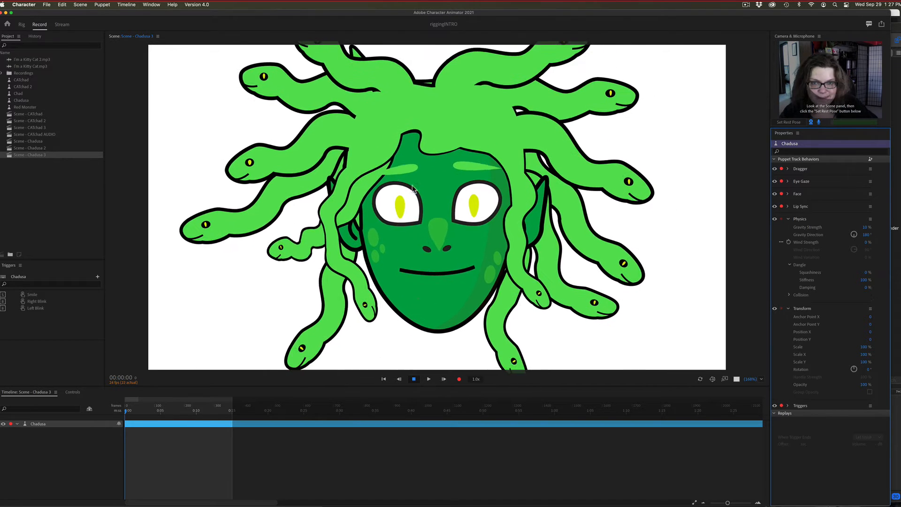
Step: Test the face's Fixed handles in the scene with a much higher Gravity Strength, and undo the change
left_click(21, 24)
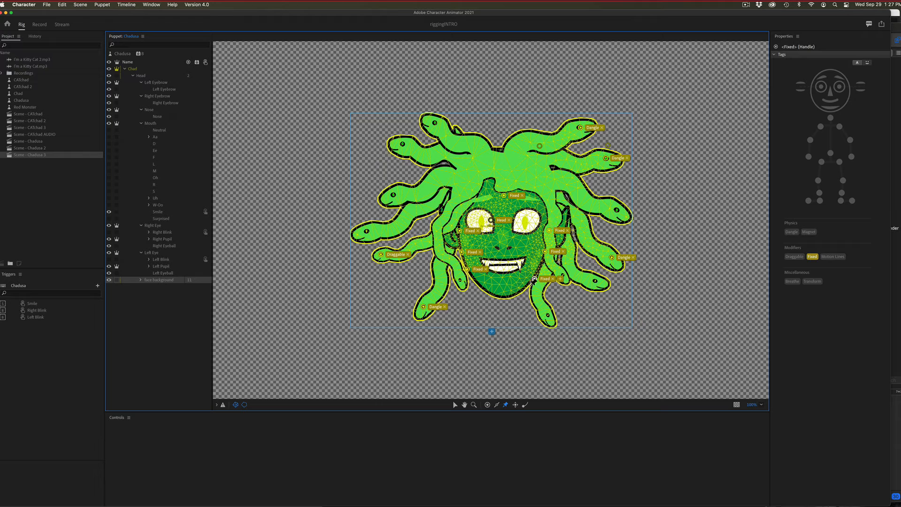
left_click(40, 24)
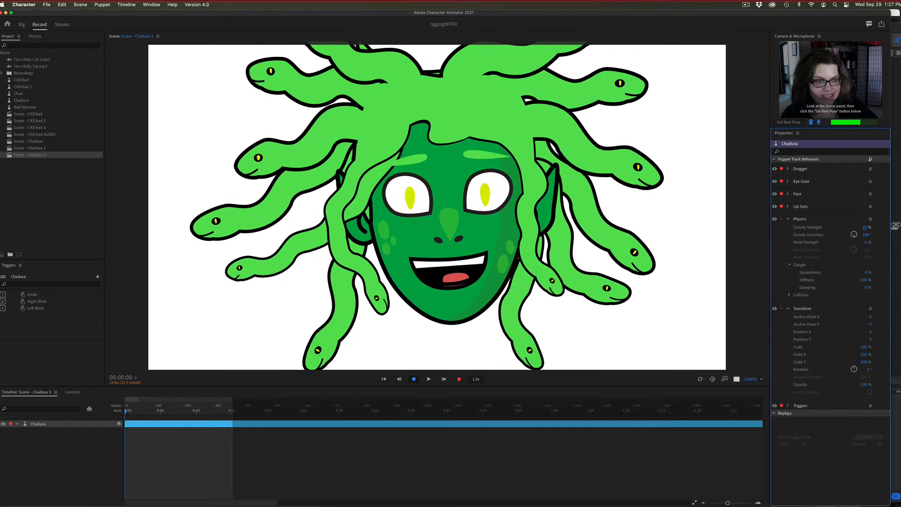
left_click_drag(896, 225, 830, 150)
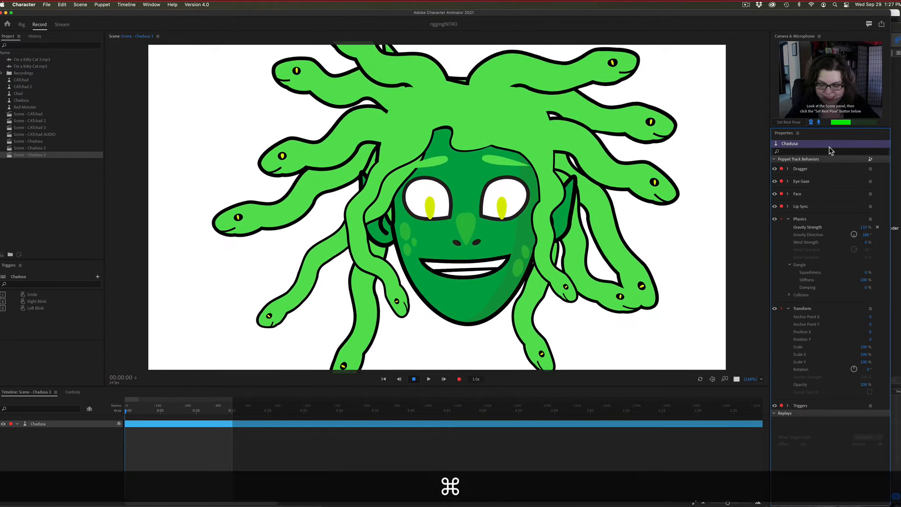
key("super+z")
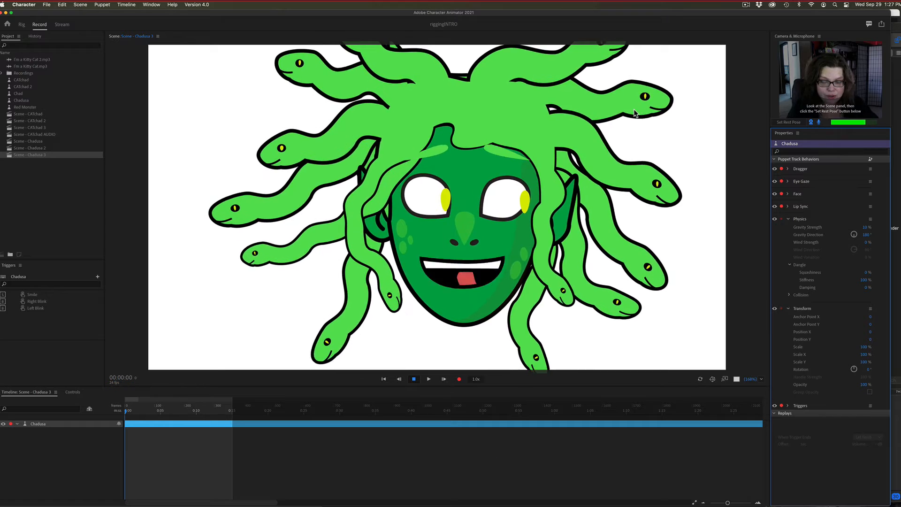
Step: Replace the three Fixed handles on the right cheek and jaw edge with one stick drawn from beside the eye to the jaw
left_click(21, 24)
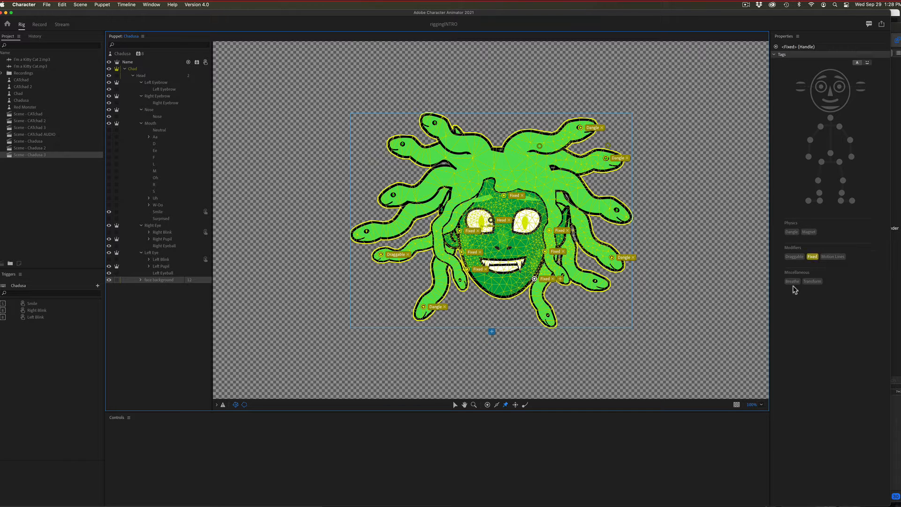
left_click(545, 252)
key("BackSpace")
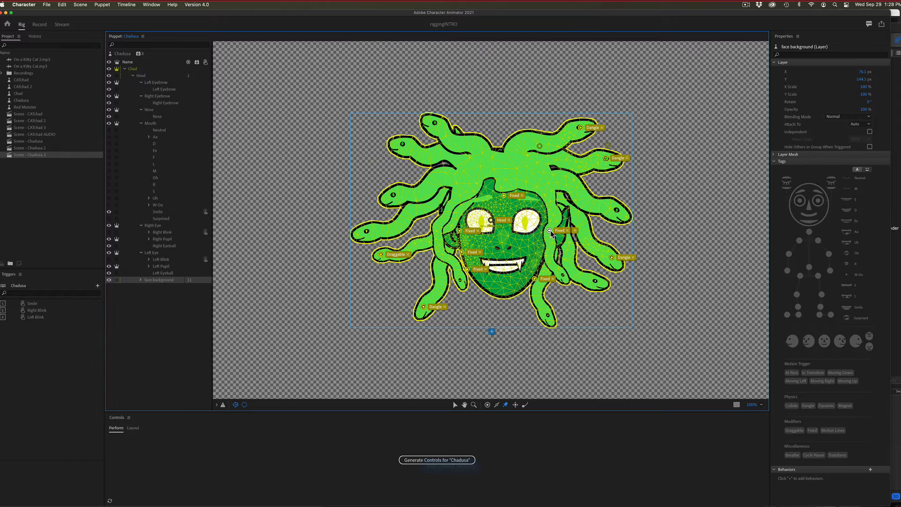
left_click(549, 231)
key("BackSpace")
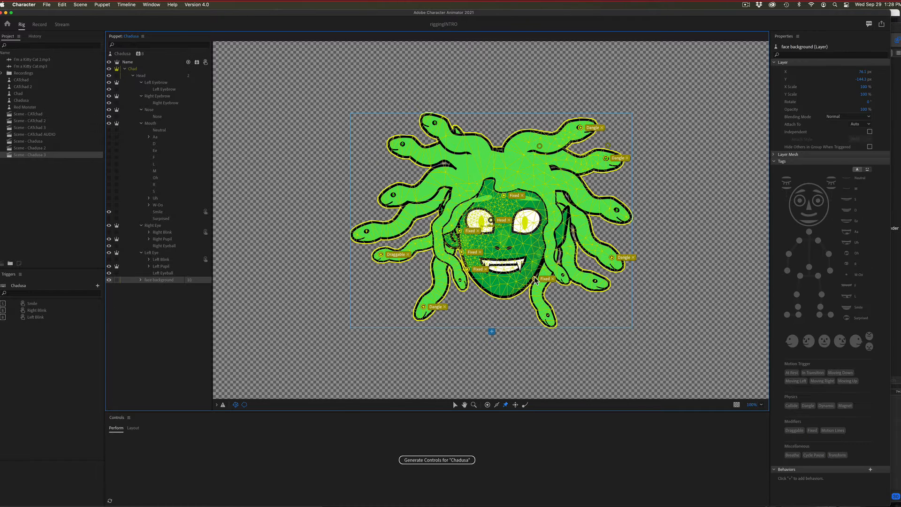
left_click(535, 279)
key("BackSpace")
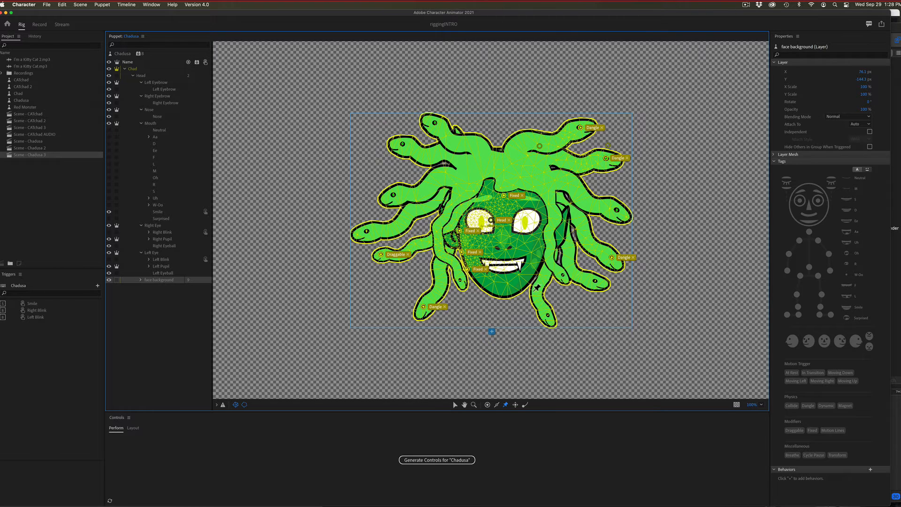
left_click(496, 404)
mouse_move(551, 225)
left_mouse_down()
mouse_move(517, 288)
mouse_move(526, 283)
left_mouse_up()
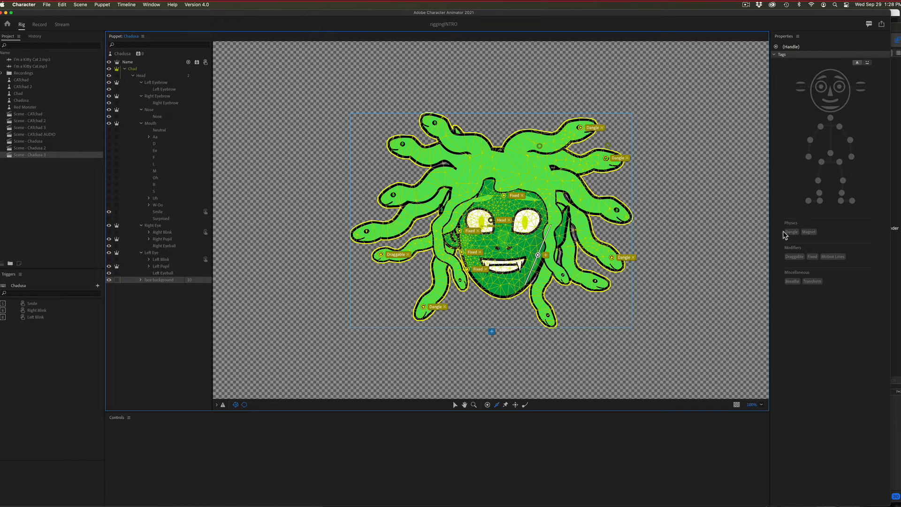
Step: Test the jaw stick in the scene with a much higher Gravity Strength, undo that change, and try pulling the small left snake
left_click(39, 24)
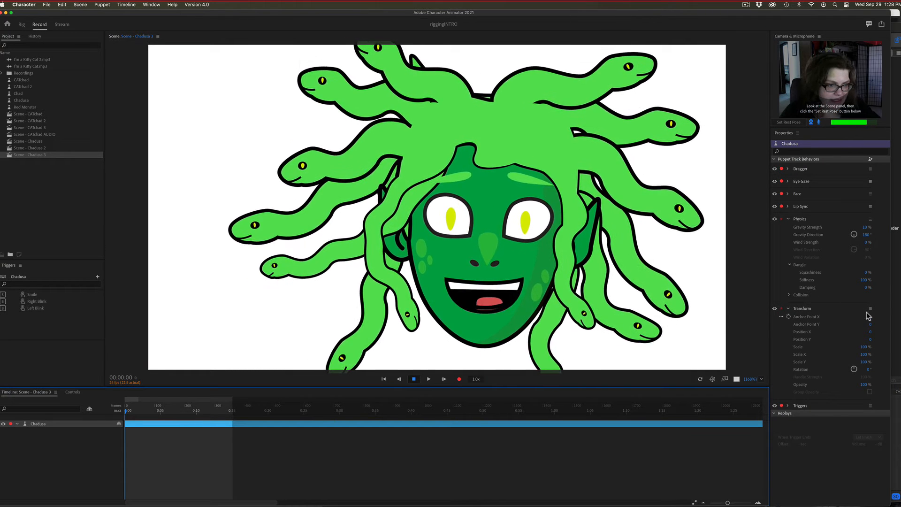
left_click_drag(865, 228, 900, 227)
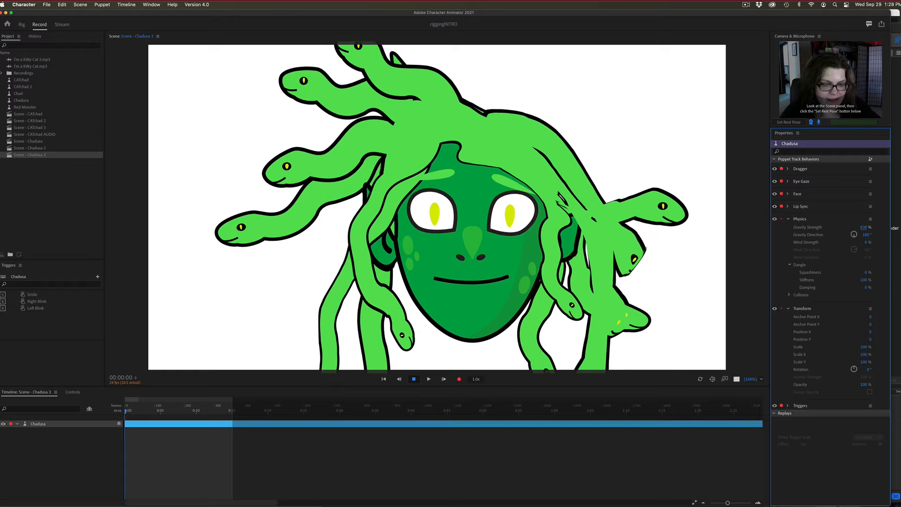
key("super+z")
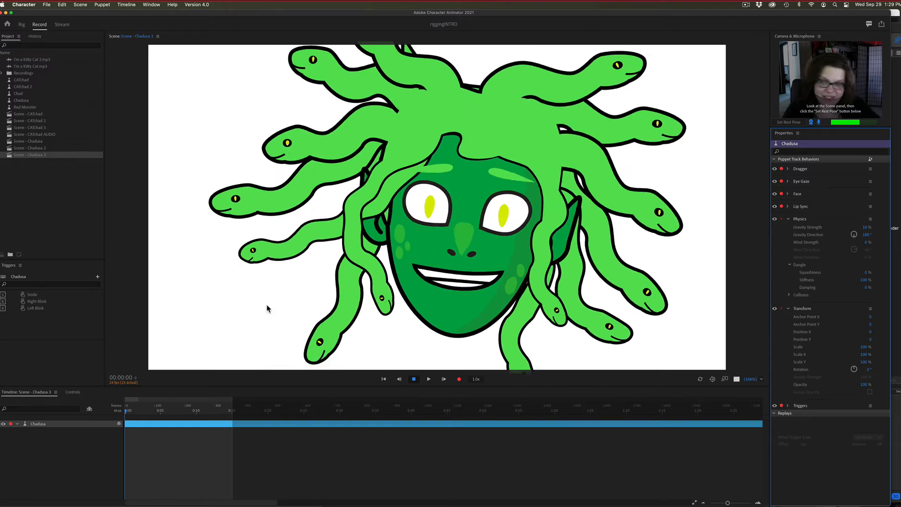
left_click(249, 279)
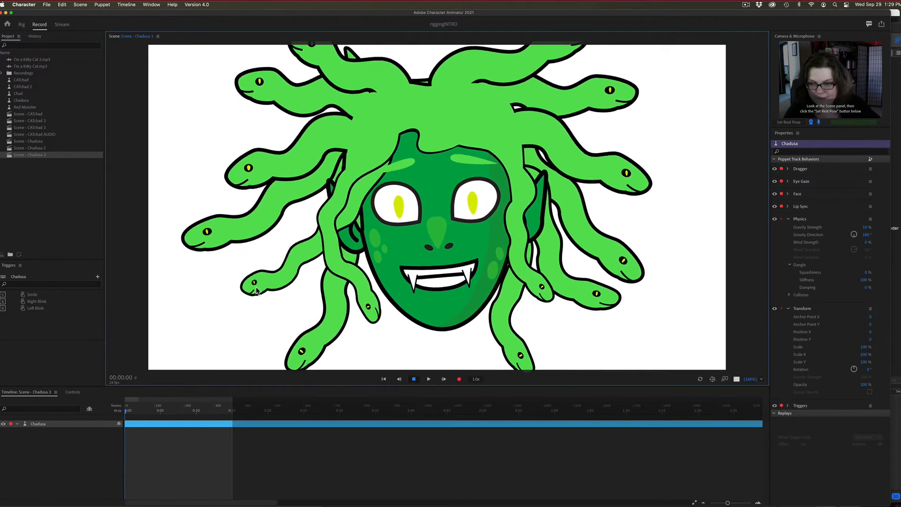
Step: Open the CATchad 2 puppet for rigging and make its fur body layer visible
left_click(21, 25)
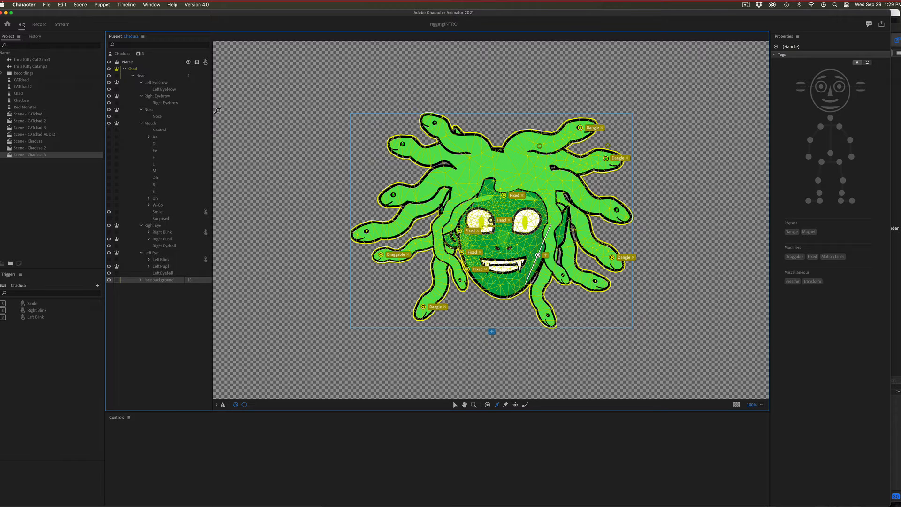
left_click(18, 94)
double_click(21, 88)
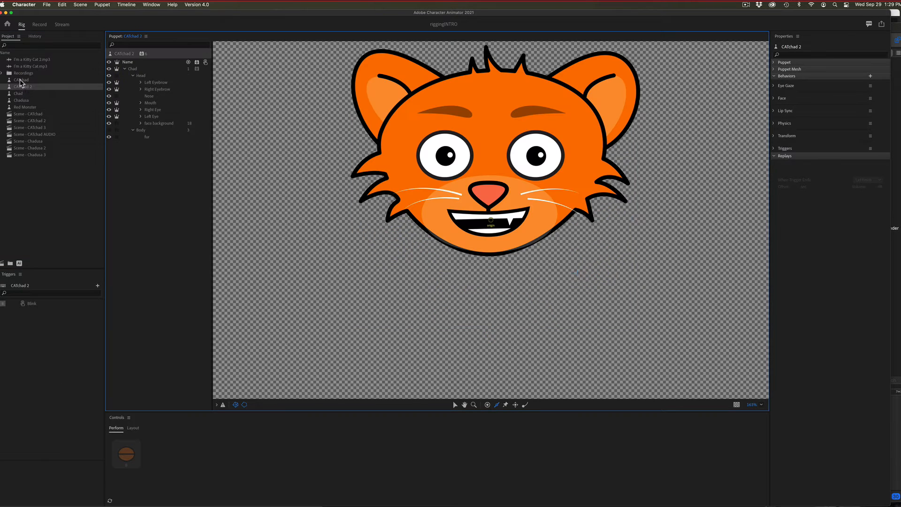
left_click(109, 136)
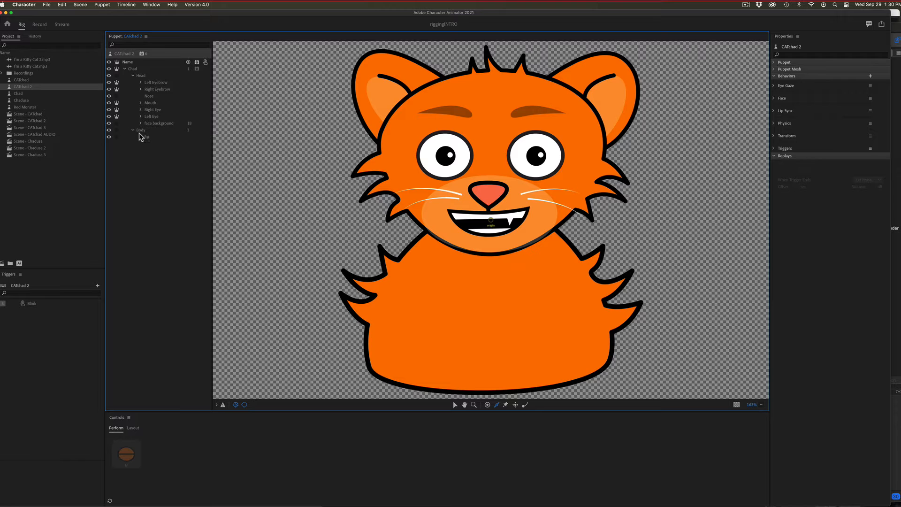
Step: Examine how the Chad, Head and Body layers of CATchad 2 are nested and attached, and which handles each one holds
left_click(142, 76)
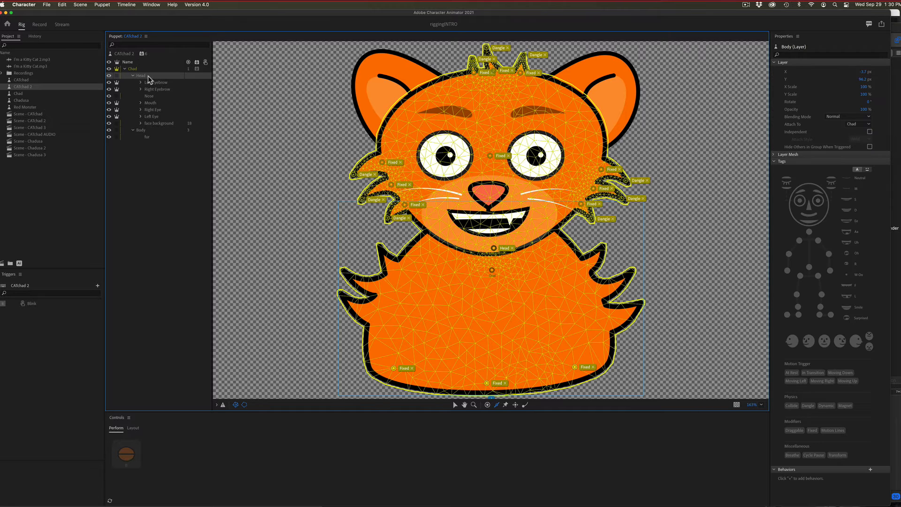
left_click(124, 69)
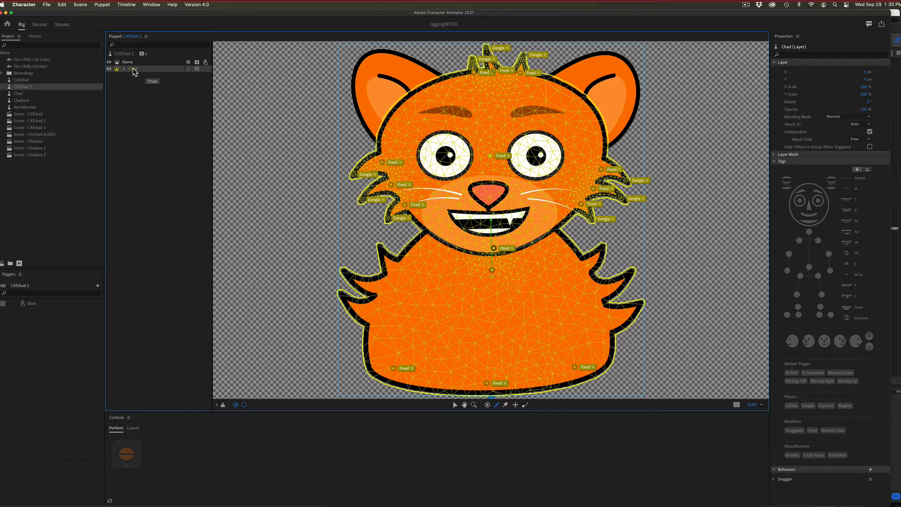
left_click(124, 69)
left_click(134, 76)
left_click(144, 84)
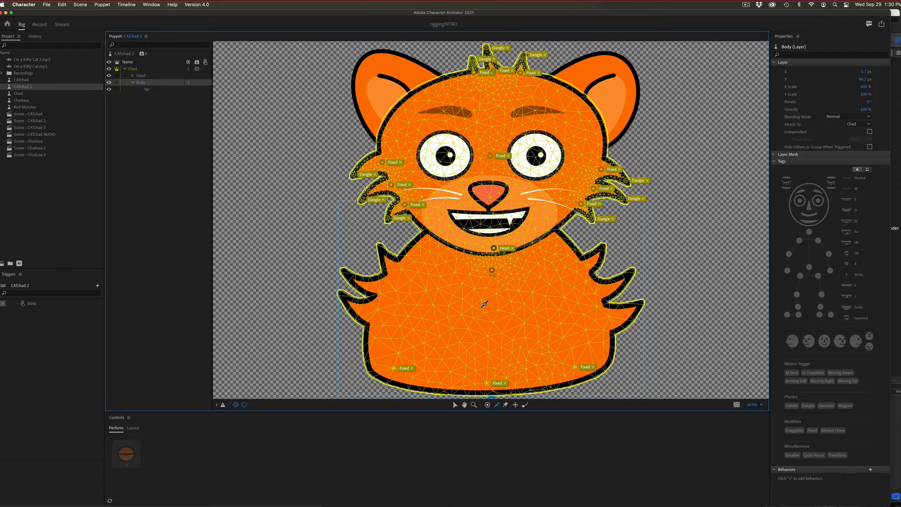
left_click(135, 69)
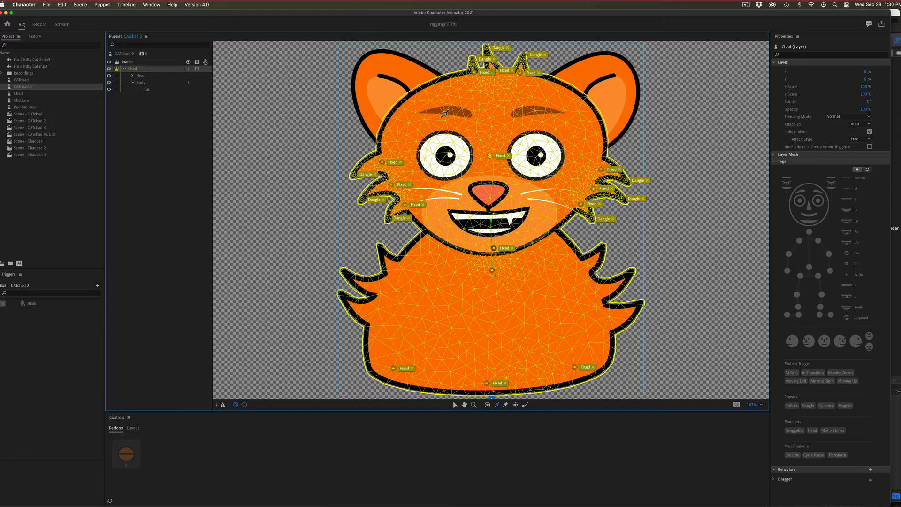
left_click(147, 75)
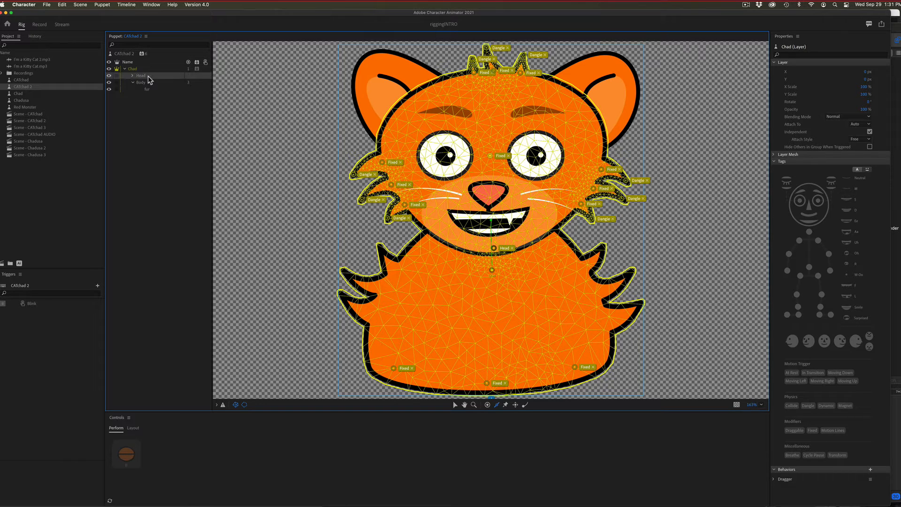
left_click(133, 75)
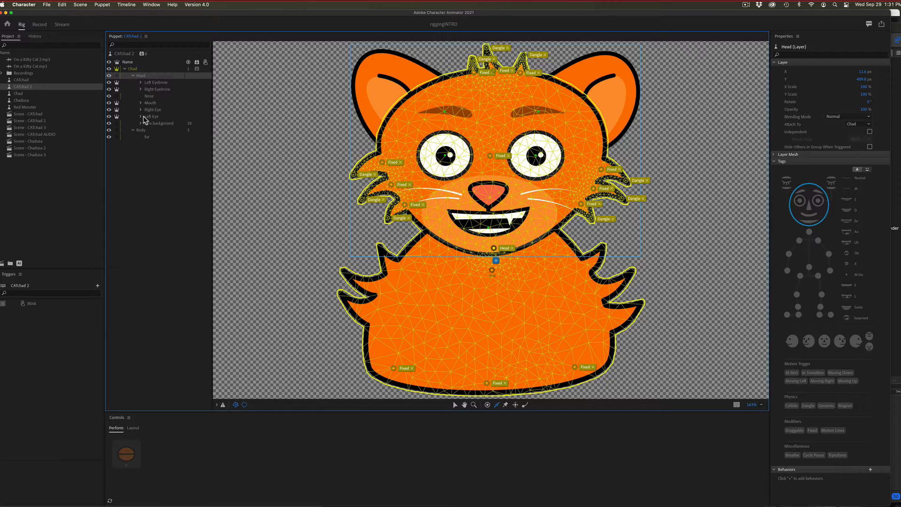
left_click(140, 102)
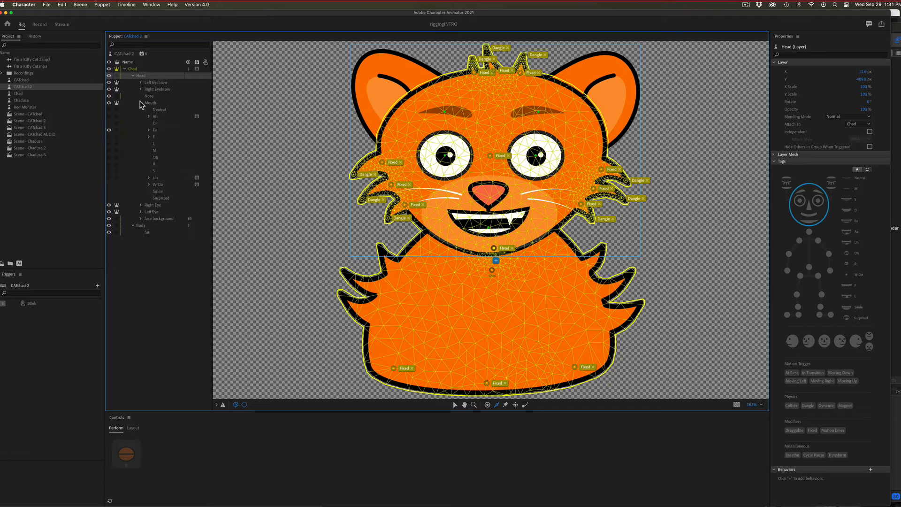
left_click(140, 103)
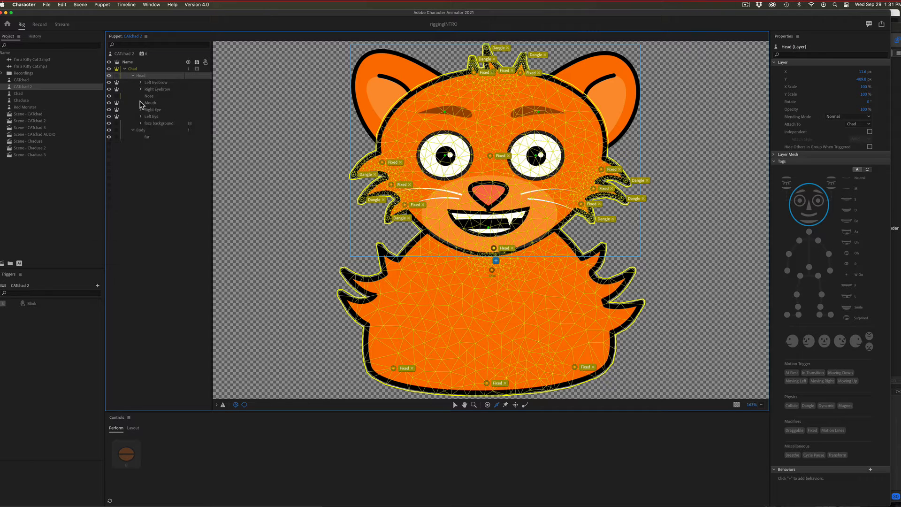
Step: Remove the three Fixed handles from the Body layer and preview CATchad 2's movement in a new scene
left_click(142, 131)
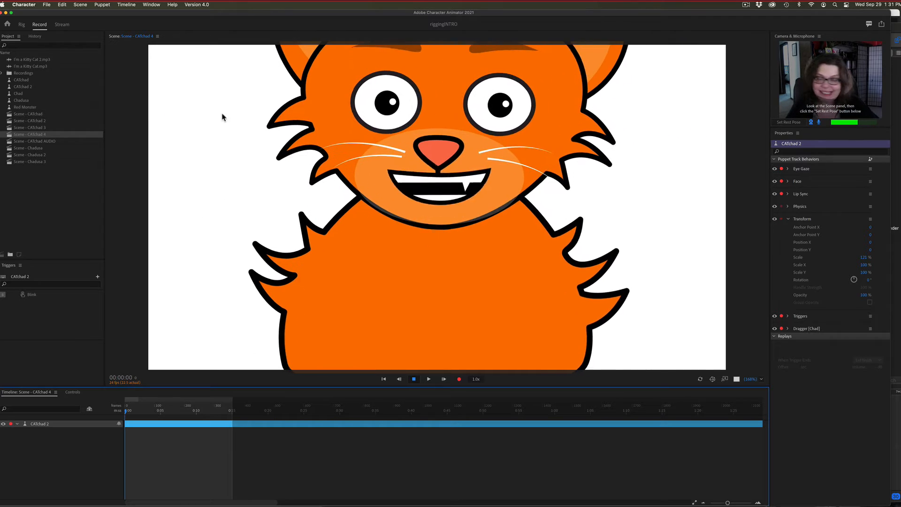
left_click(21, 26)
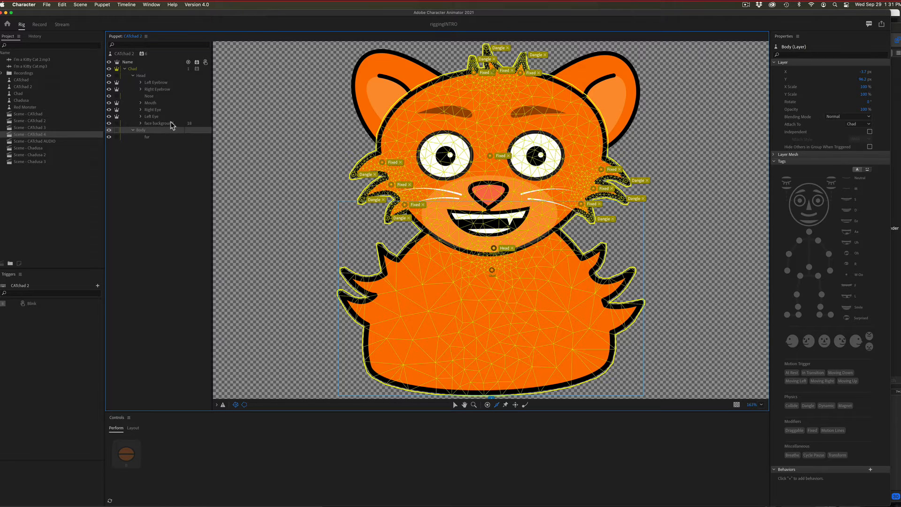
Step: Select the fur layer inside the Body group, checking its artwork by hiding it and showing it again
left_click(149, 136)
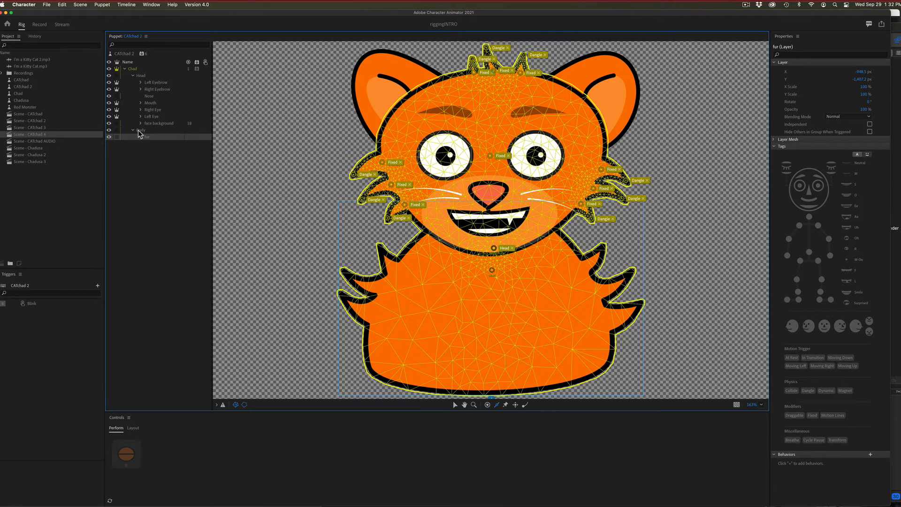
left_click(140, 130)
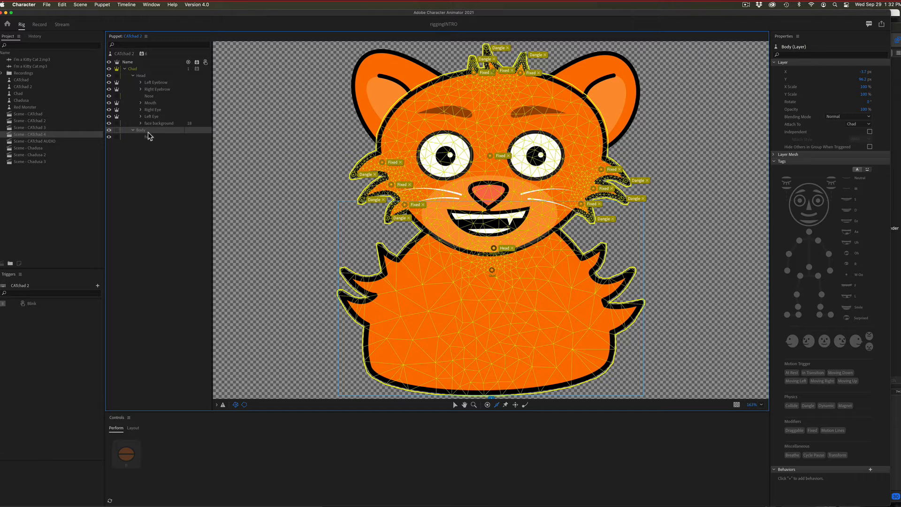
left_click_drag(149, 139, 128, 140)
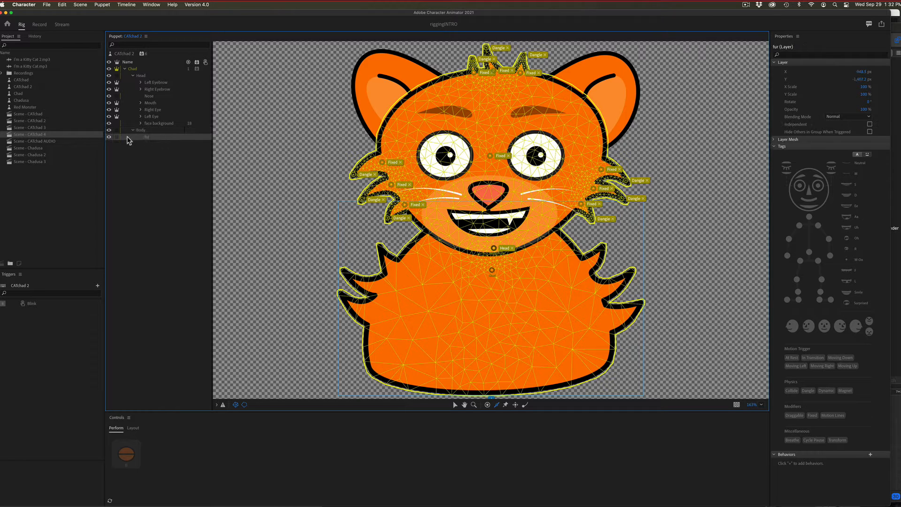
left_click(109, 137)
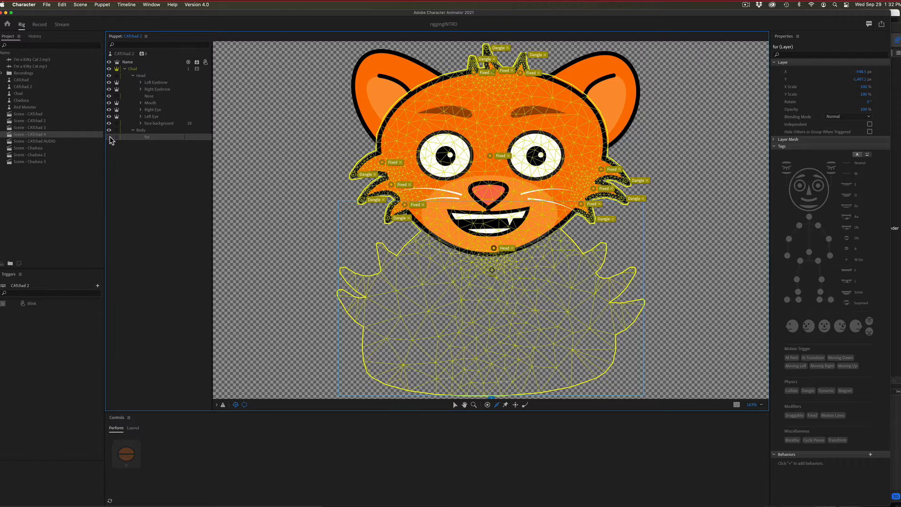
left_click(110, 137)
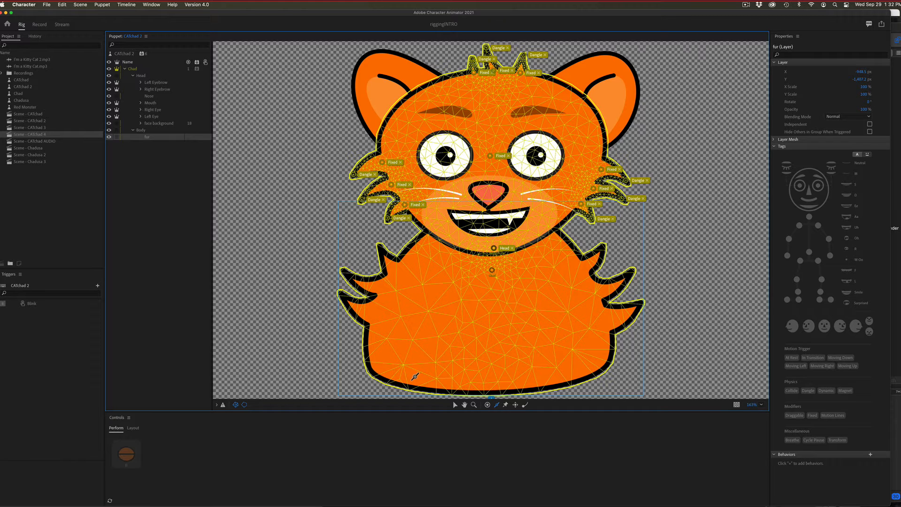
Step: Draw a horizontal stick across the base of the fur layer, tag it Fixed, and test it in the scene
mouse_move(482, 376)
left_mouse_down()
mouse_move(584, 372)
mouse_move(573, 374)
left_mouse_up()
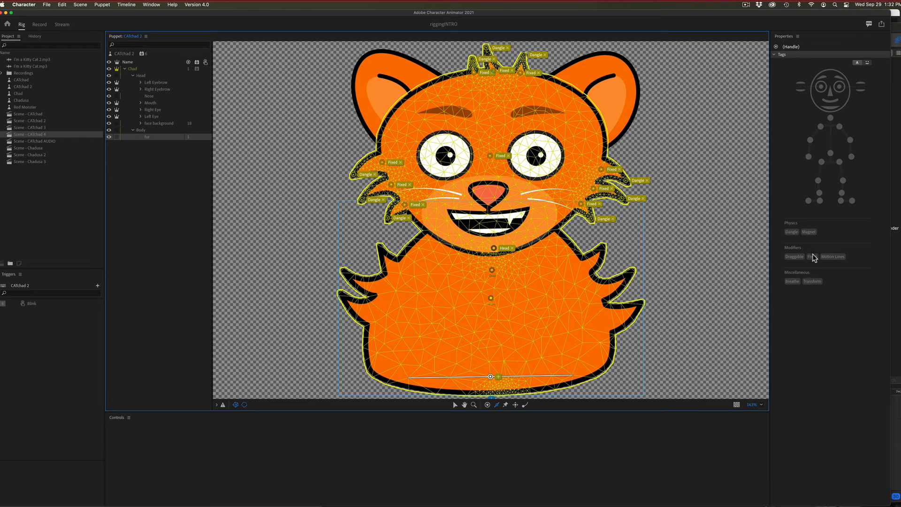
left_click(812, 257)
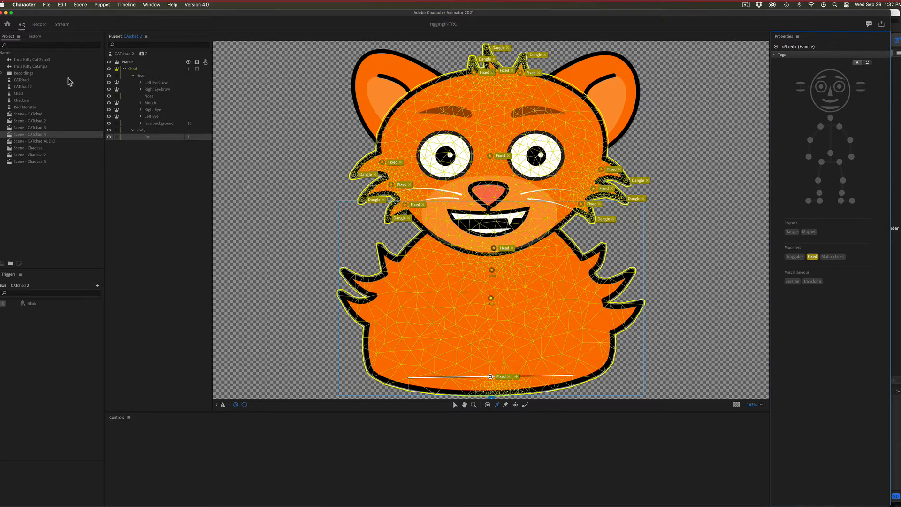
left_click(38, 25)
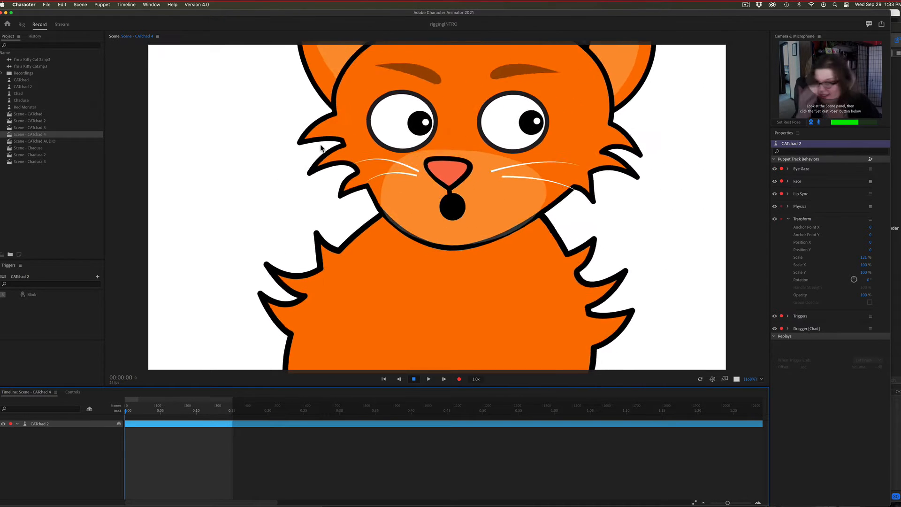
left_click(22, 26)
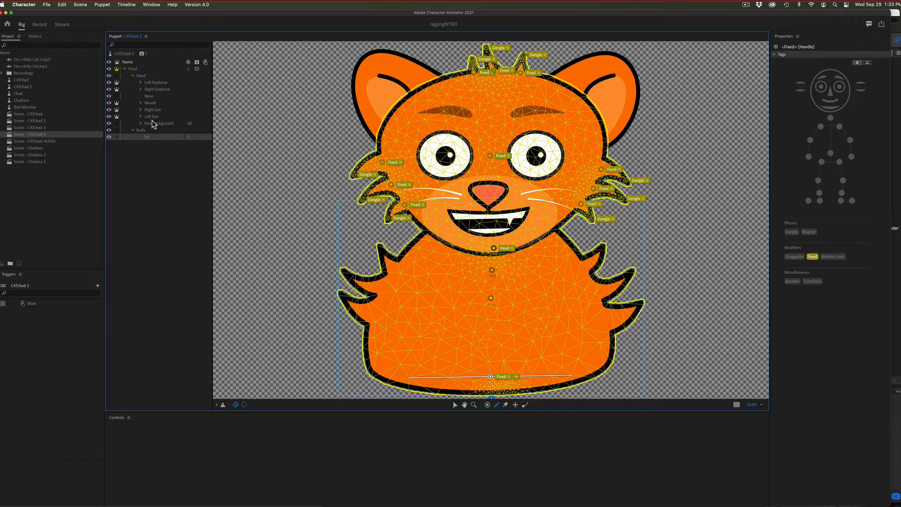
Step: Delete the Fixed handle between the eyes on the face background layer and preview CATchad 2 in the scene
left_click(153, 124)
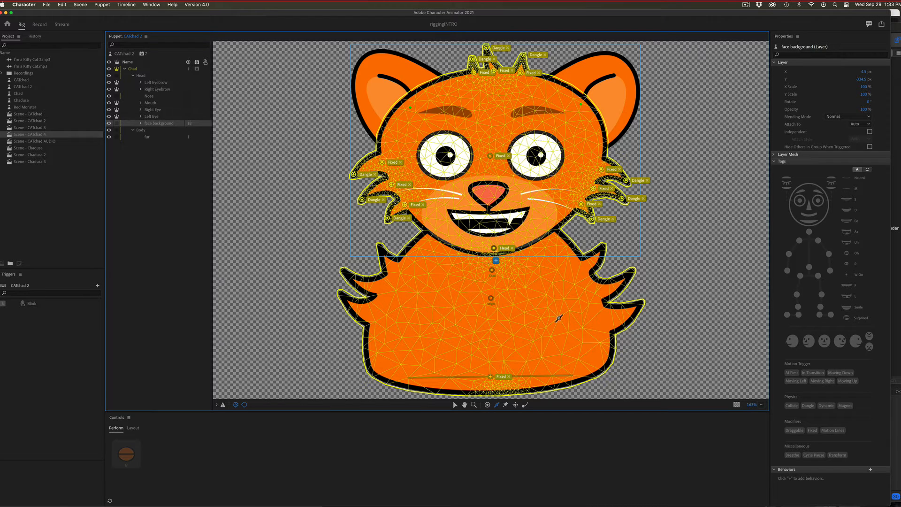
left_click(489, 157)
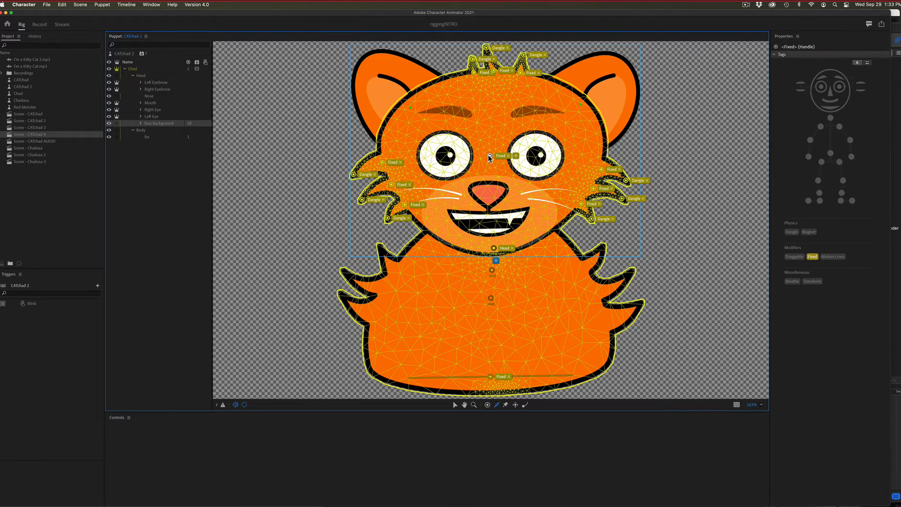
key("BackSpace")
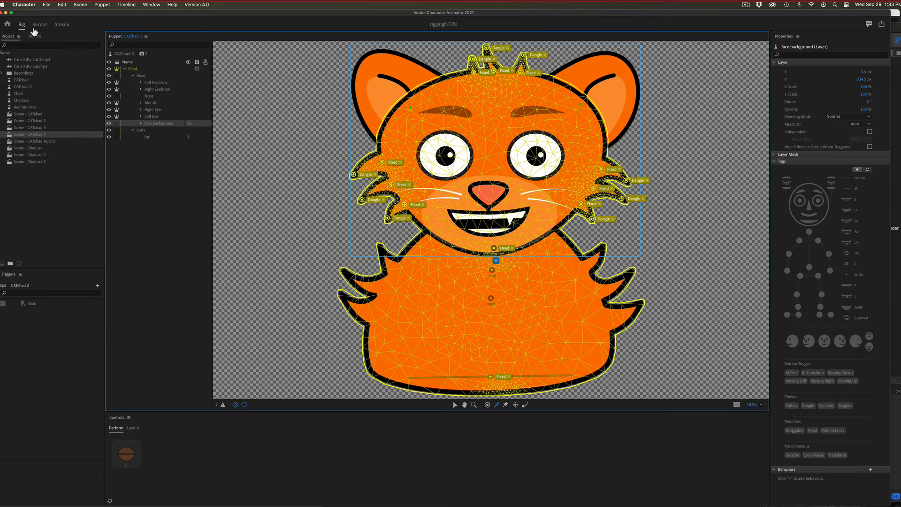
left_click(39, 25)
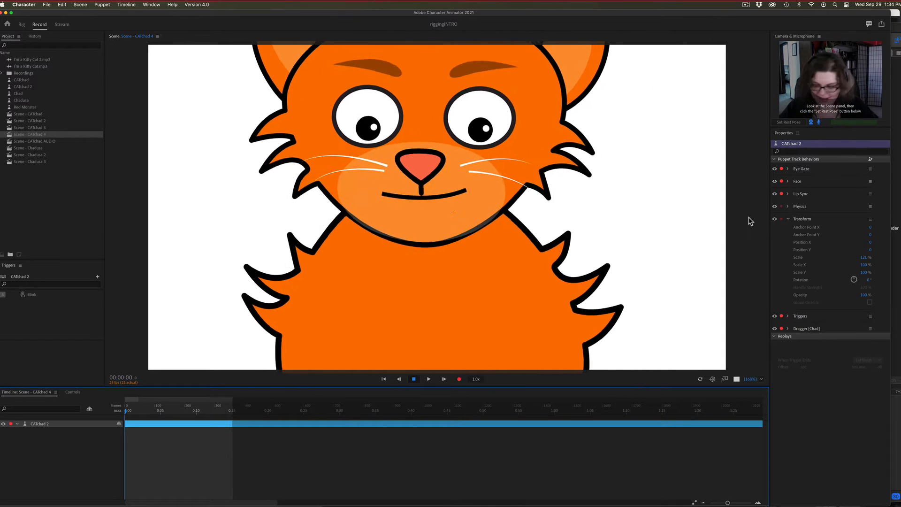
key("super+minus")
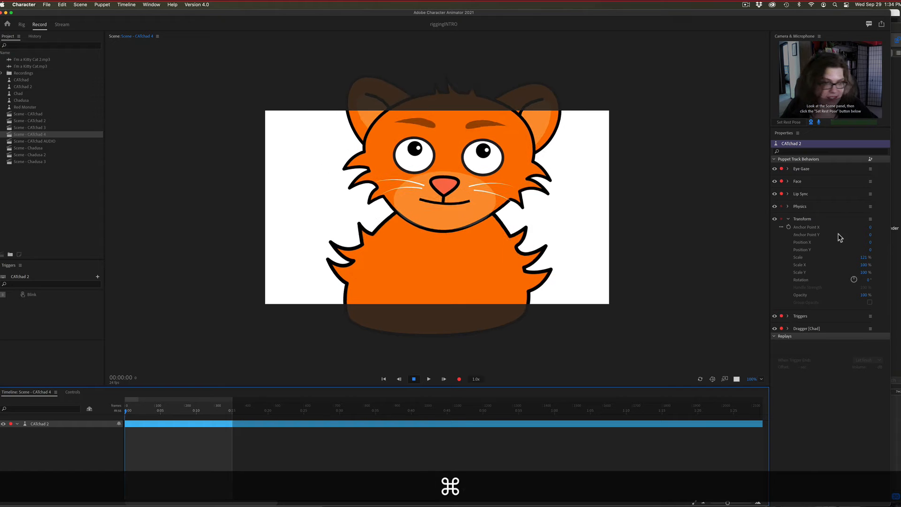
Step: Set CATchad 2's scale to 100% and shift the puppet down in the scene with Position Y
left_click(804, 219)
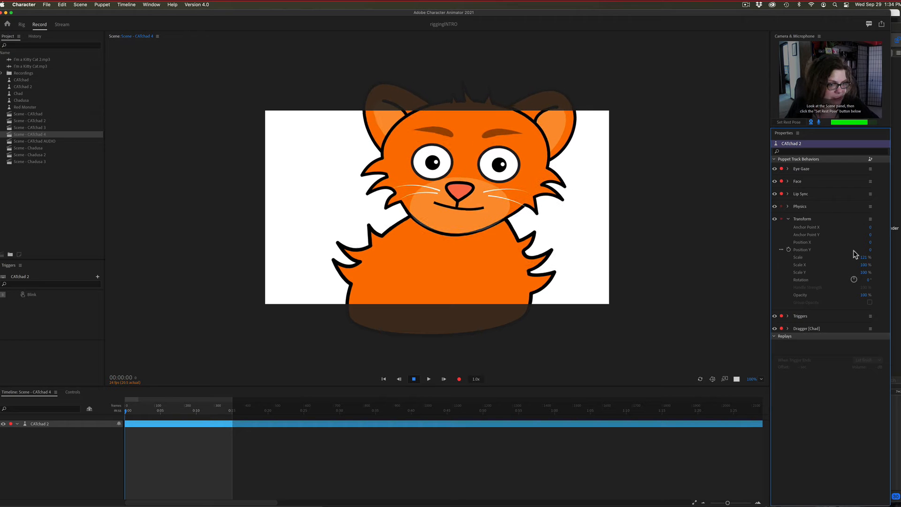
left_click_drag(866, 261, 847, 260)
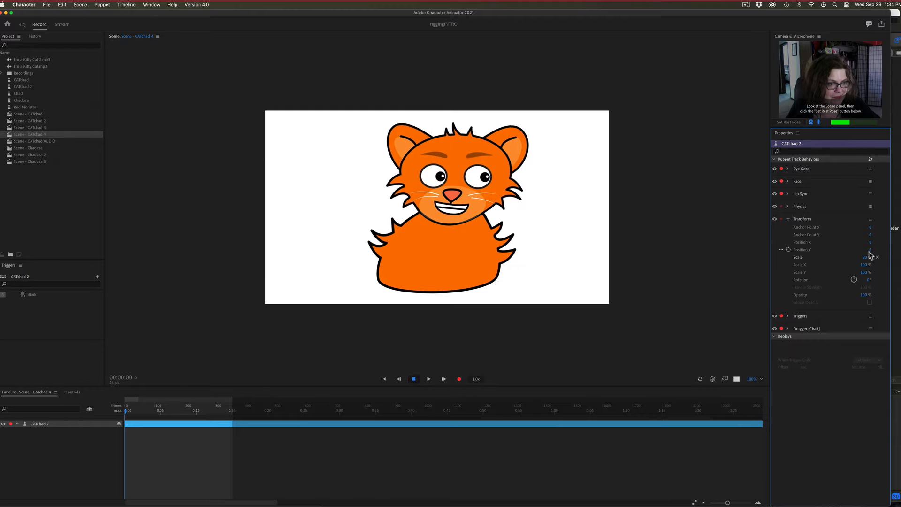
left_click_drag(870, 250, 900, 251)
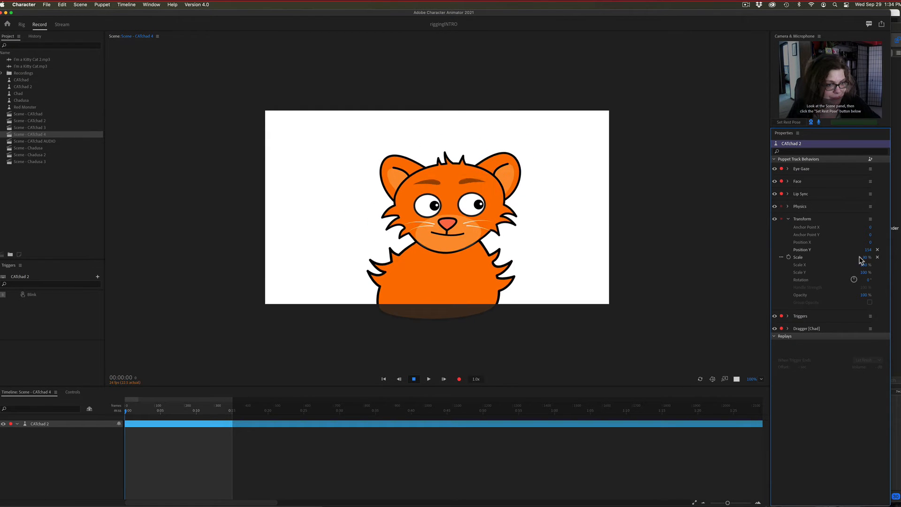
left_click_drag(866, 257, 871, 254)
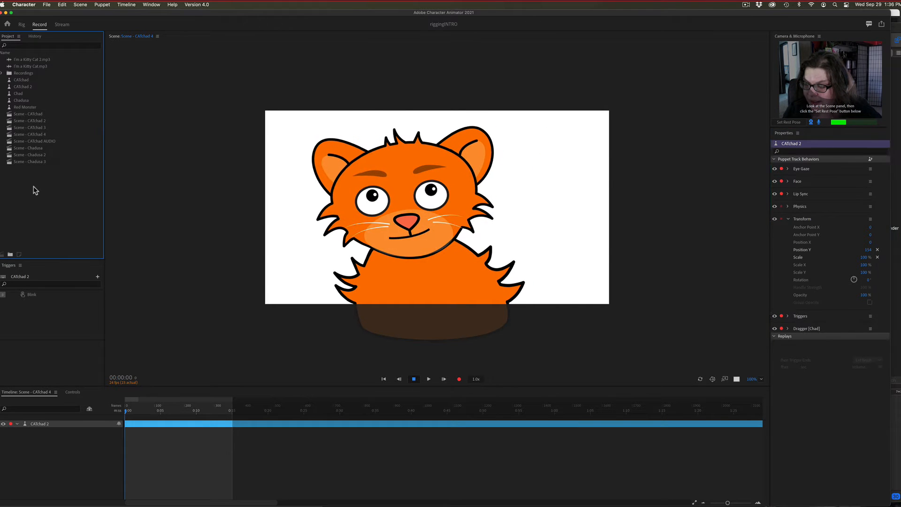
Step: Open Scene - Chadusa 3 and switch to the Chadusa.ai artwork in Adobe Illustrator 2021
double_click(29, 161)
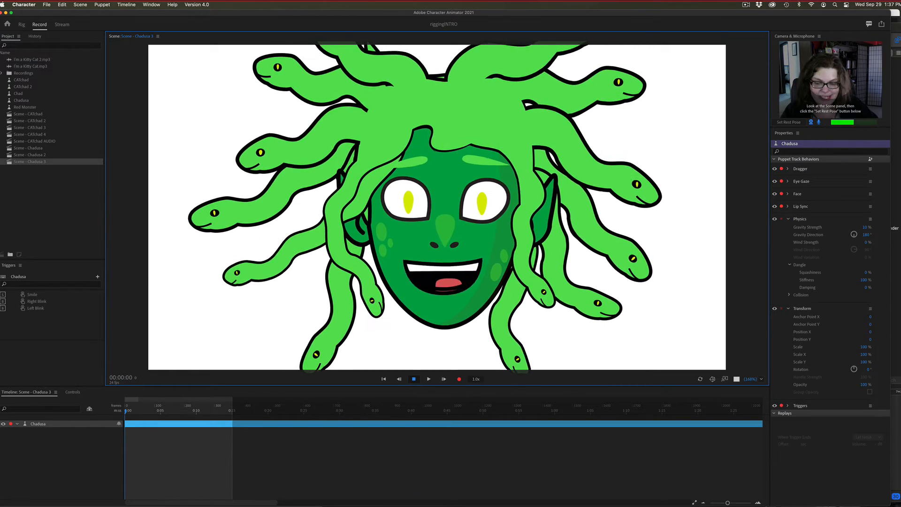
mouse_move(457, 504)
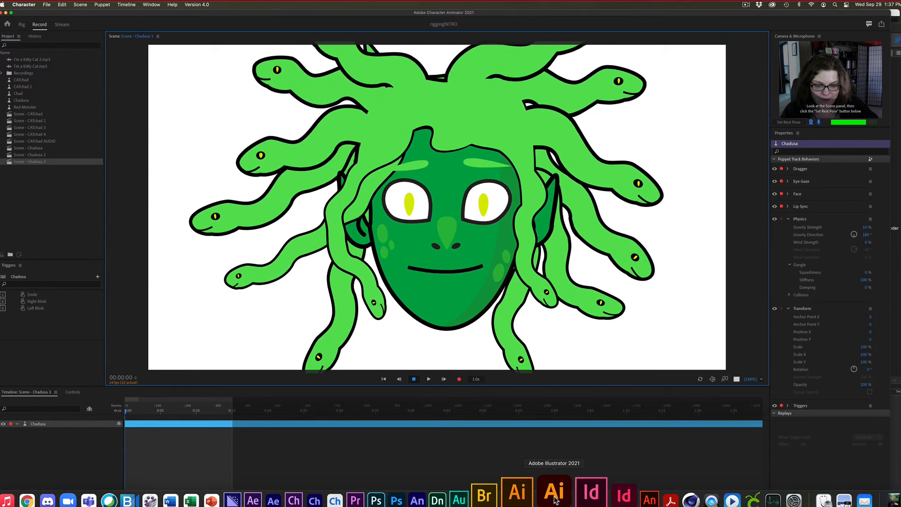
left_click(555, 500)
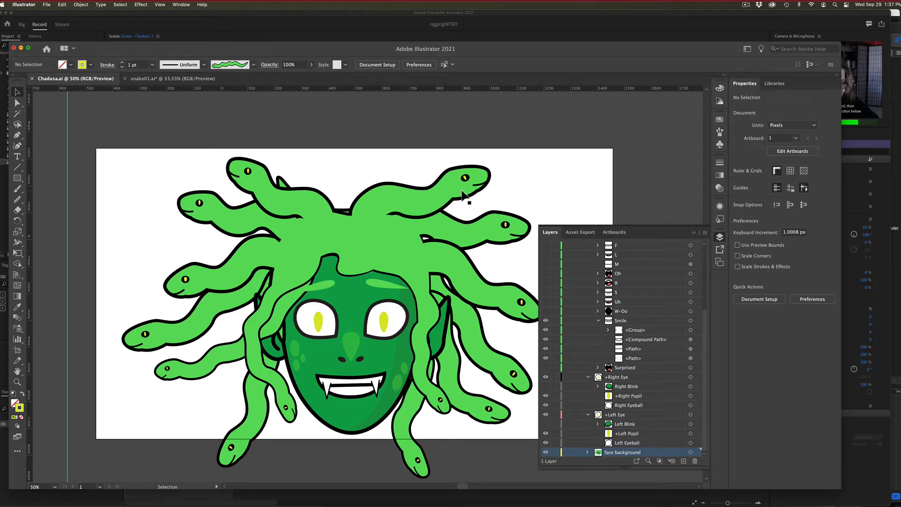
Step: Paint three curved snakes with the Paintbrush and the snake art brush in the empty area above the Chadusa artboard
left_click(18, 189)
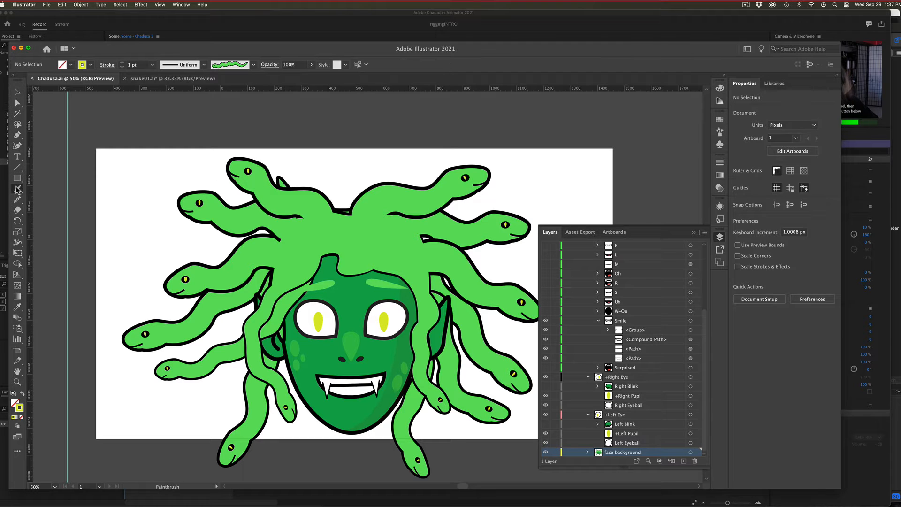
key("space")
left_click_drag(142, 155, 193, 296)
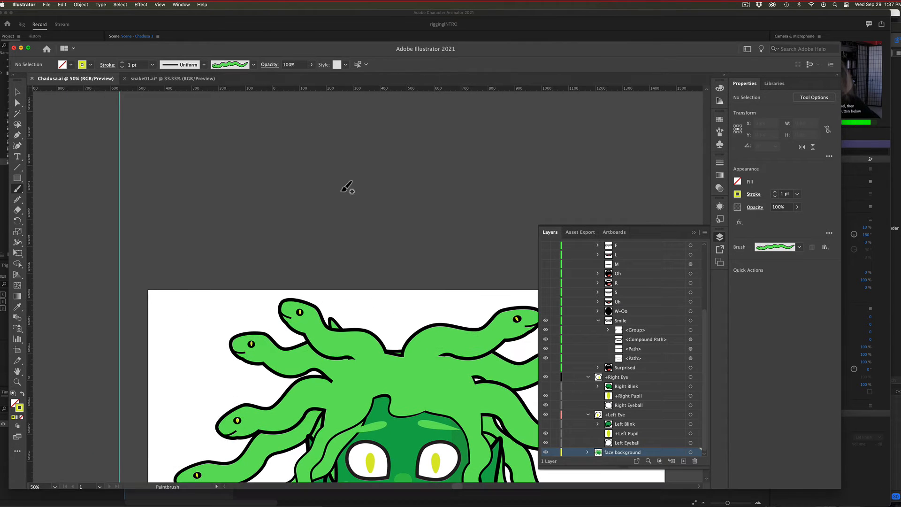
mouse_move(357, 170)
left_mouse_down()
mouse_move(240, 189)
mouse_move(162, 235)
left_mouse_up()
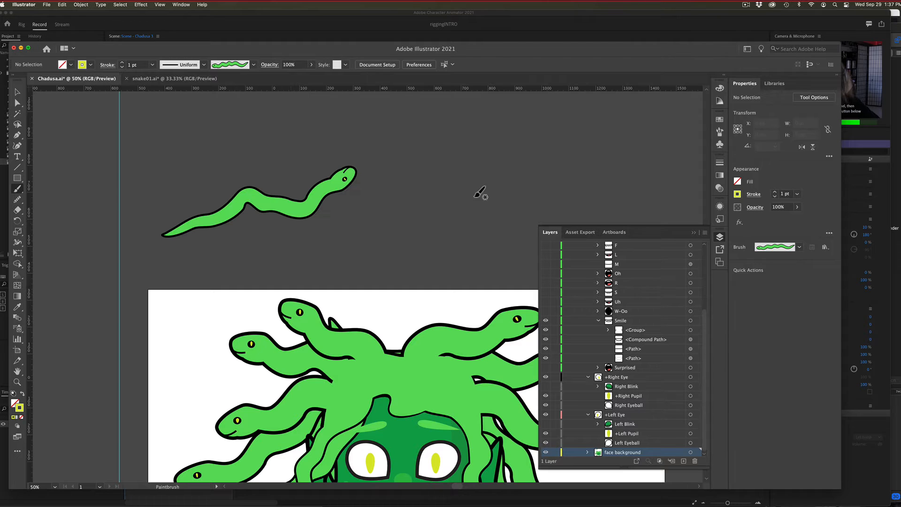
mouse_move(373, 232)
left_mouse_down()
mouse_move(475, 290)
mouse_move(478, 282)
left_mouse_up()
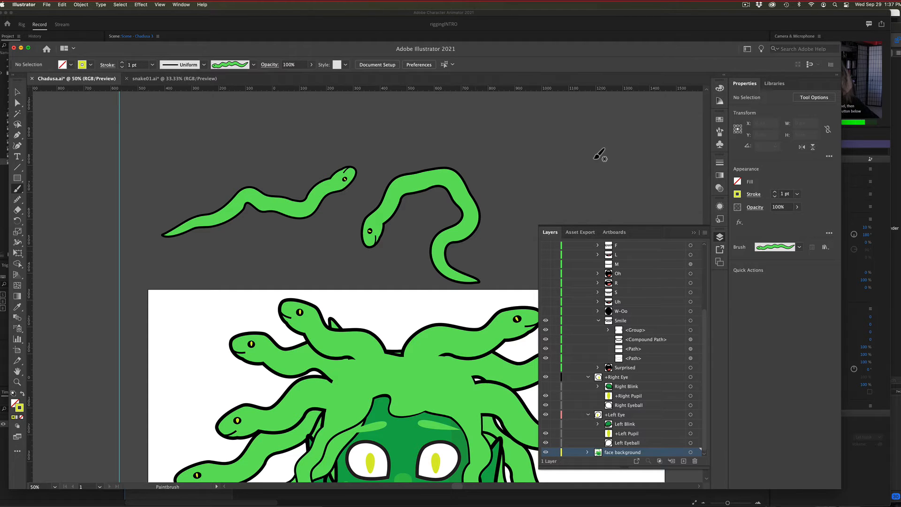
mouse_move(595, 158)
left_mouse_down()
mouse_move(523, 207)
mouse_move(462, 219)
left_mouse_up()
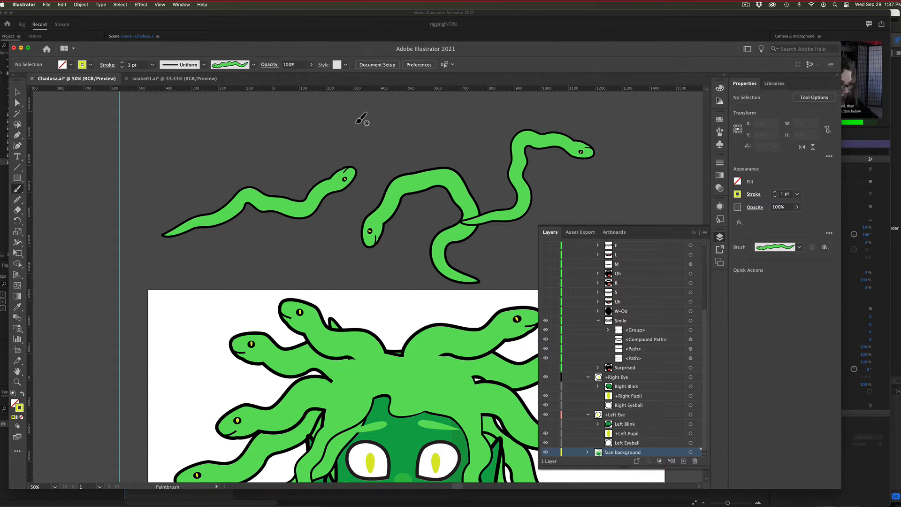
Step: Delete the three painted snakes above the Chadusa artboard
left_click(17, 92)
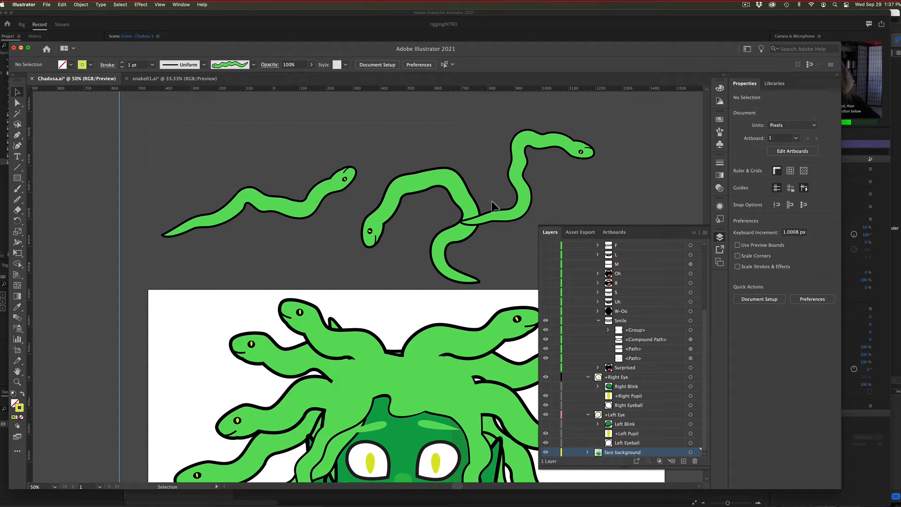
key("super+a")
key("BackSpace")
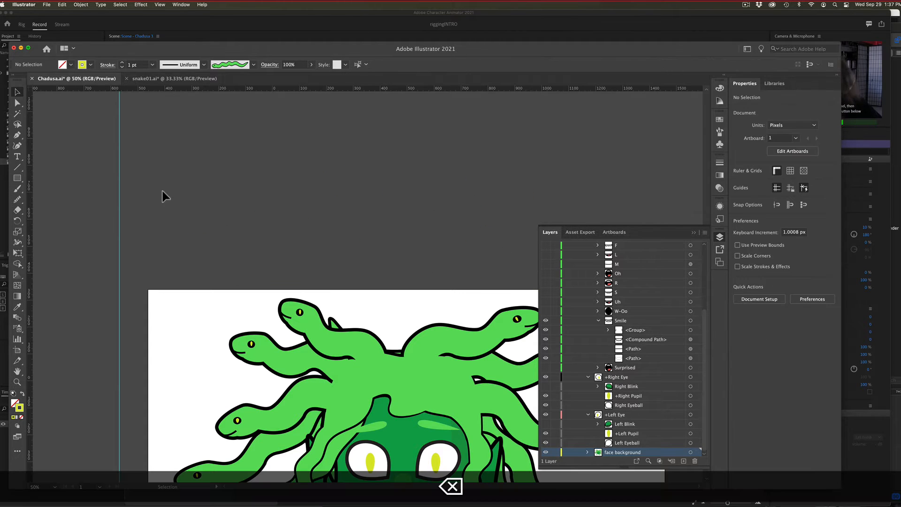
Step: Switch to snake01.ai, leave isolation mode and select the snake body in the middle of the artboard
left_click(137, 82)
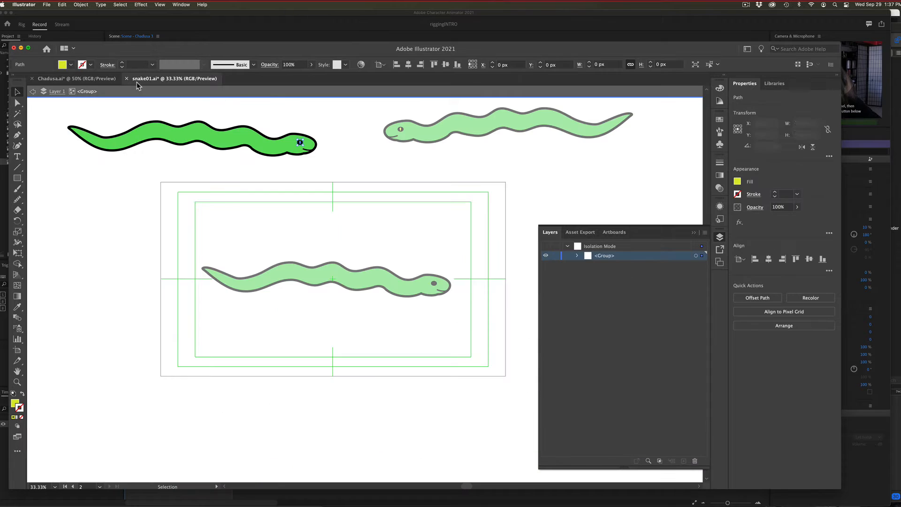
double_click(86, 179)
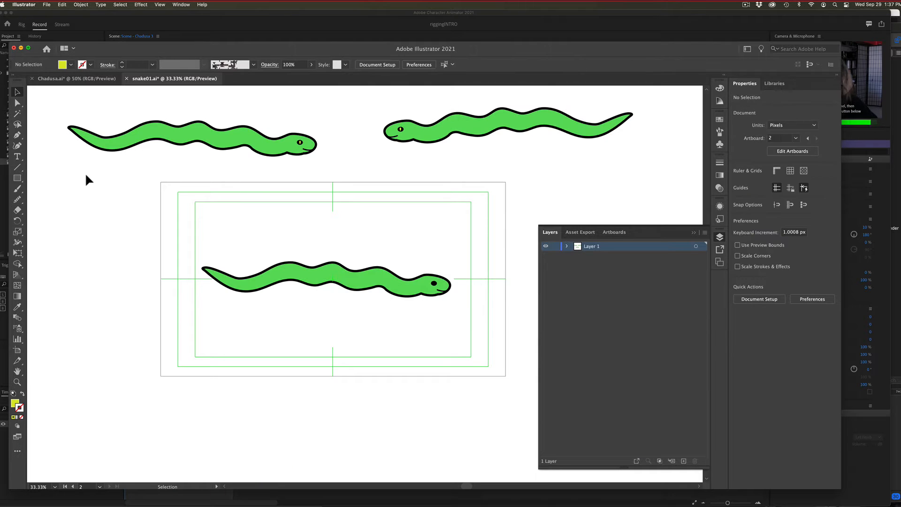
left_click(316, 284)
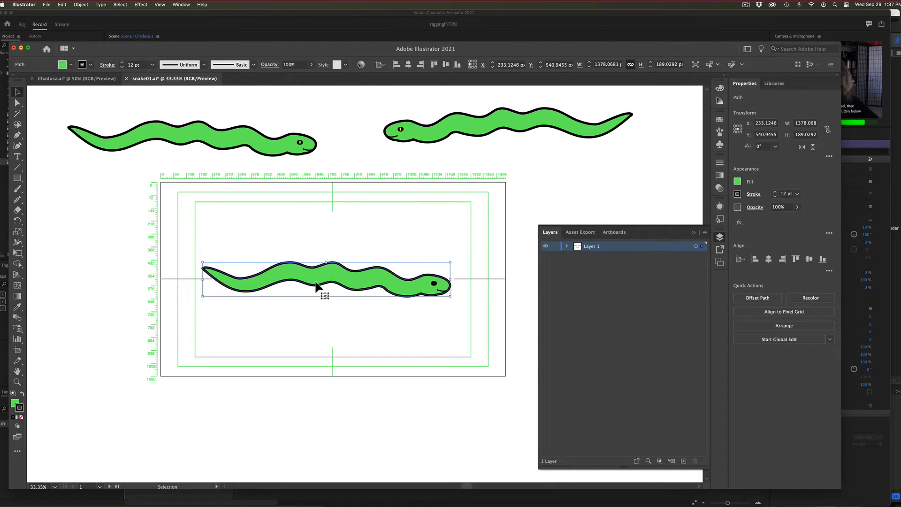
Step: Paint a thick wavy snake body about 1155 px wide with the Blob Brush, below the middle snake
left_click(18, 200)
left_click(19, 189)
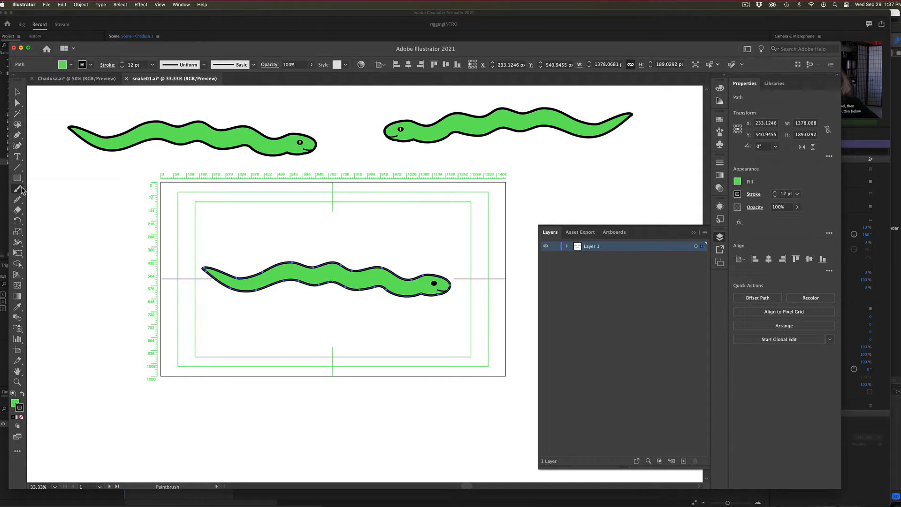
left_click_drag(21, 190, 60, 202)
mouse_move(313, 376)
left_mouse_down()
mouse_move(366, 381)
mouse_move(484, 341)
mouse_move(509, 346)
left_mouse_up()
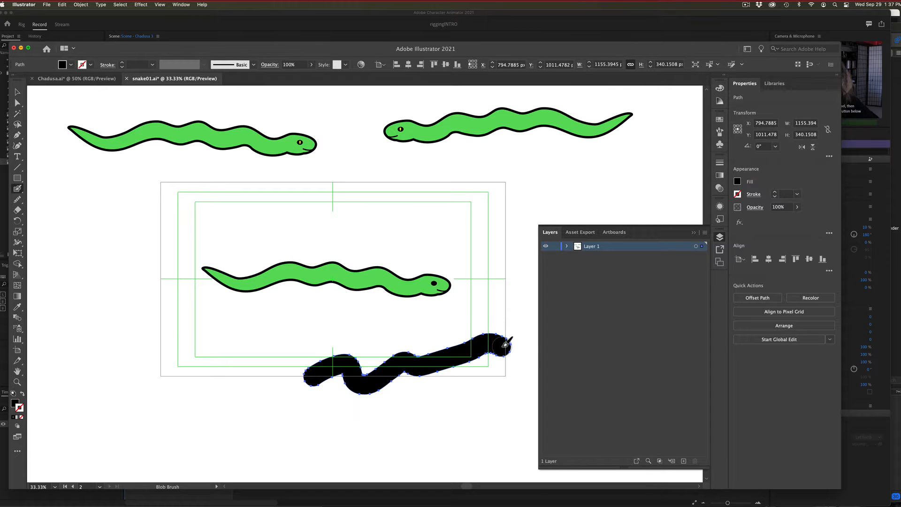
Step: Apply the middle snake's green fill and 12 pt black stroke to the painted body, and move it to about X -155 px
left_click(18, 307)
left_click(292, 270)
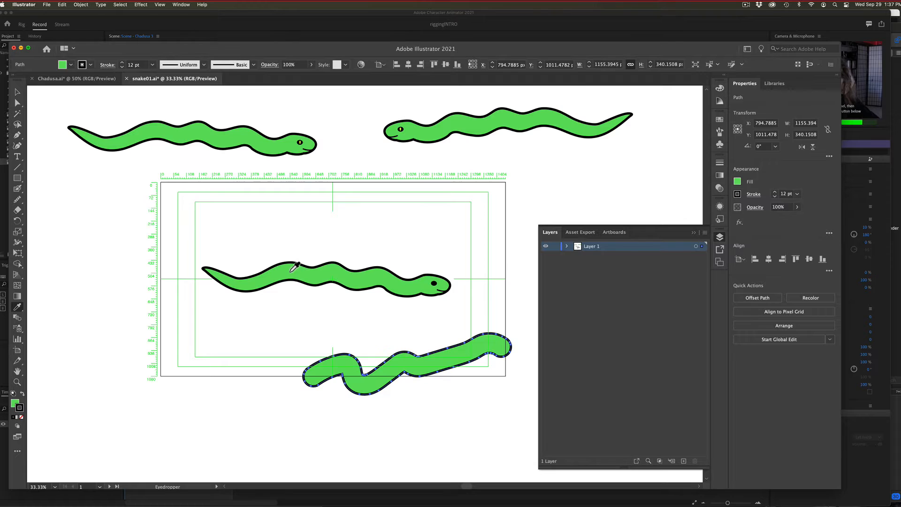
key("v")
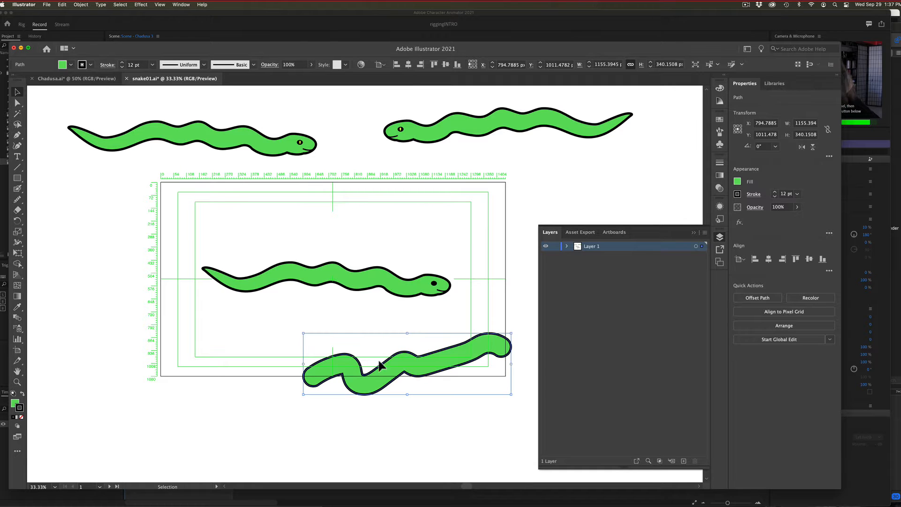
left_click_drag(417, 368, 246, 368)
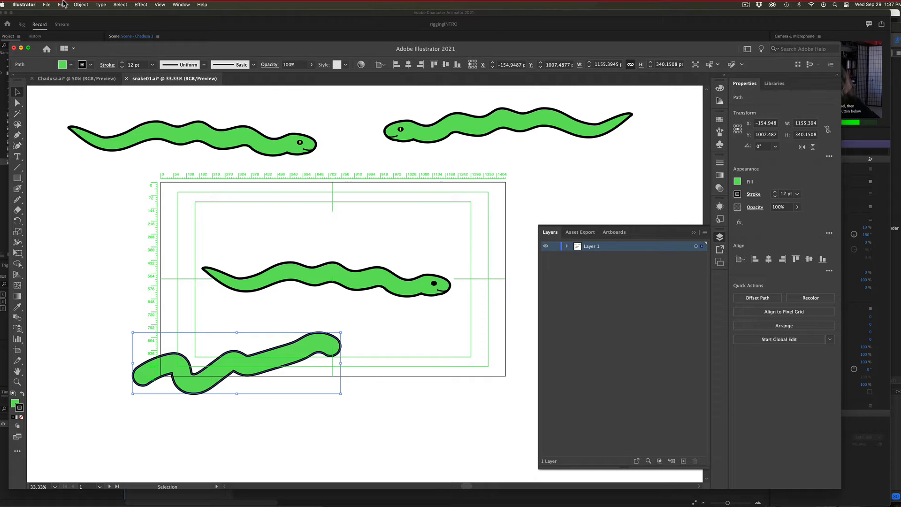
Step: Move and enlarge the Illustrator window so it fills the screen
left_click(63, 5)
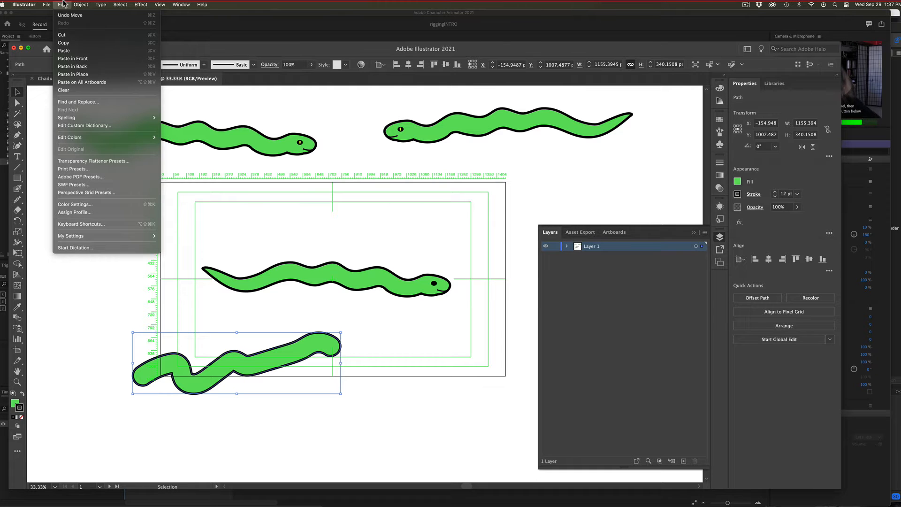
left_click(64, 5)
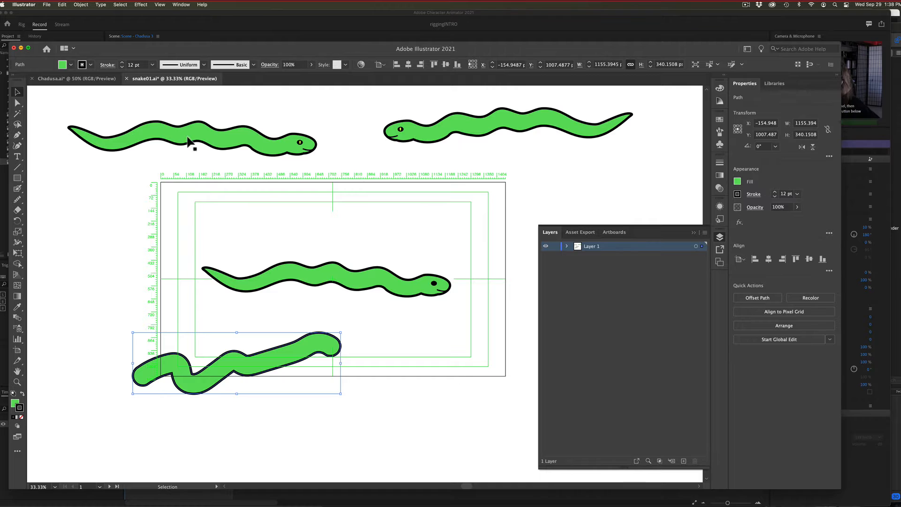
left_click_drag(173, 52, 164, 22)
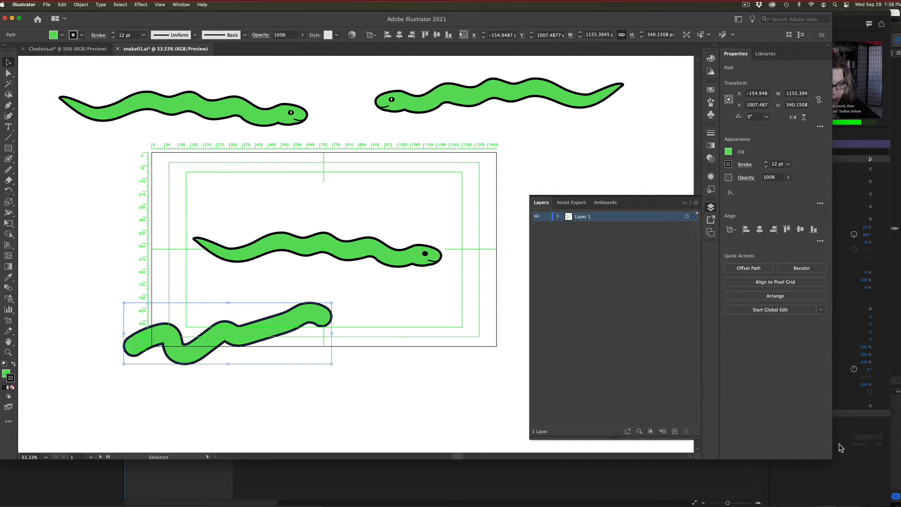
left_click_drag(831, 458, 900, 506)
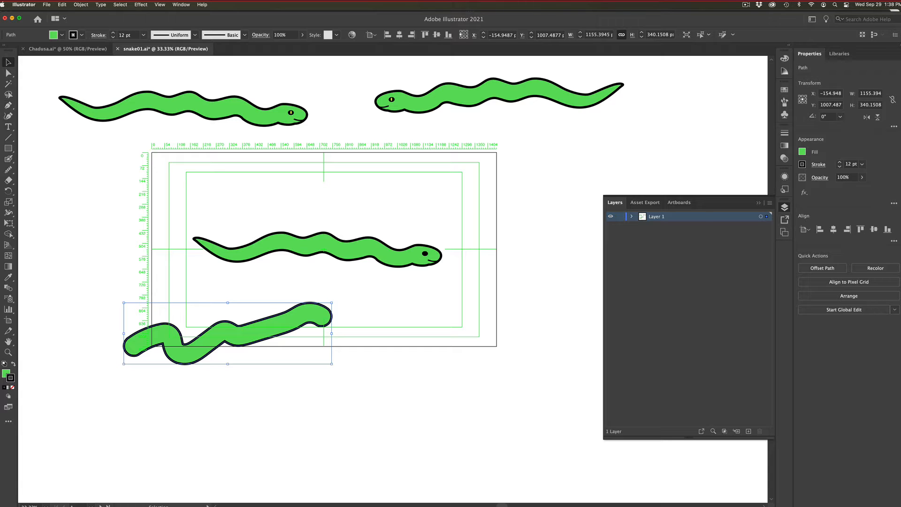
Step: Simplify the painted snake body's path to reduce its anchor points, and deselect it
left_click(81, 6)
mouse_move(98, 187)
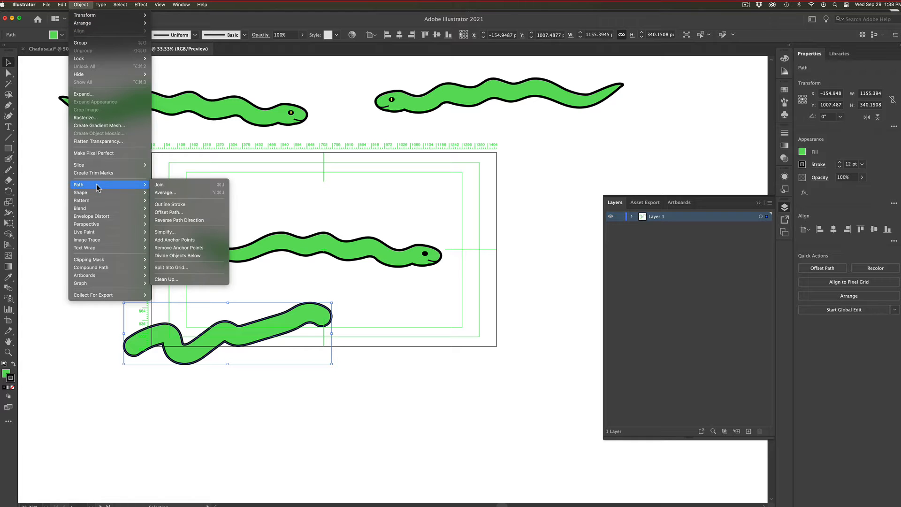
left_click(194, 232)
left_click_drag(386, 289, 346, 289)
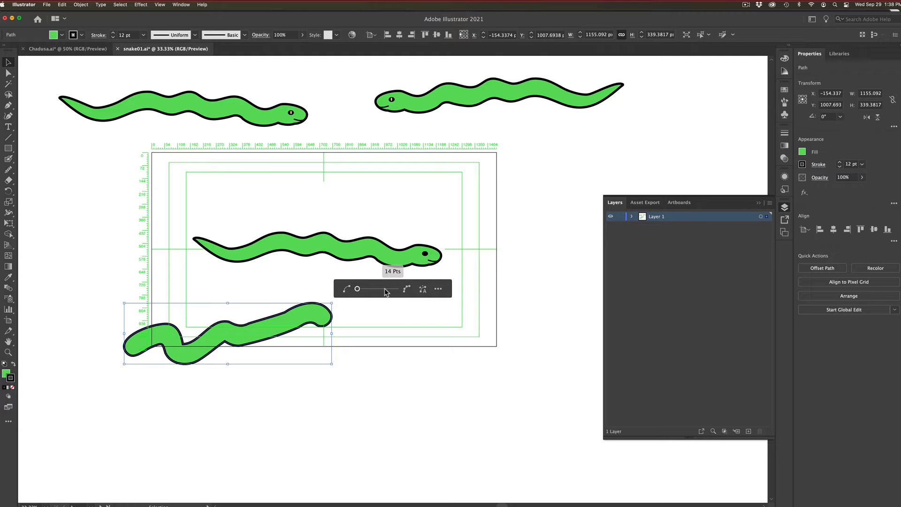
left_click(363, 298)
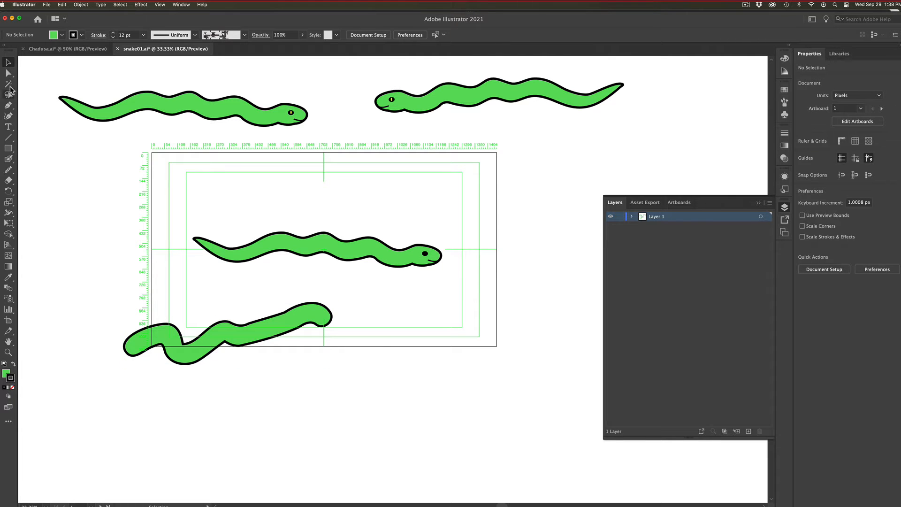
Step: Smooth the outline at the right end of the painted snake body with the Smooth tool
left_click(9, 169)
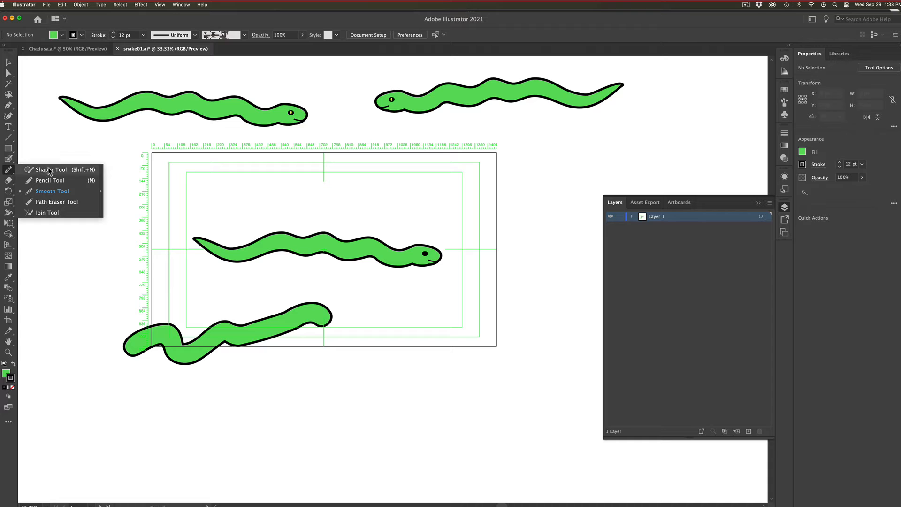
left_click(46, 191)
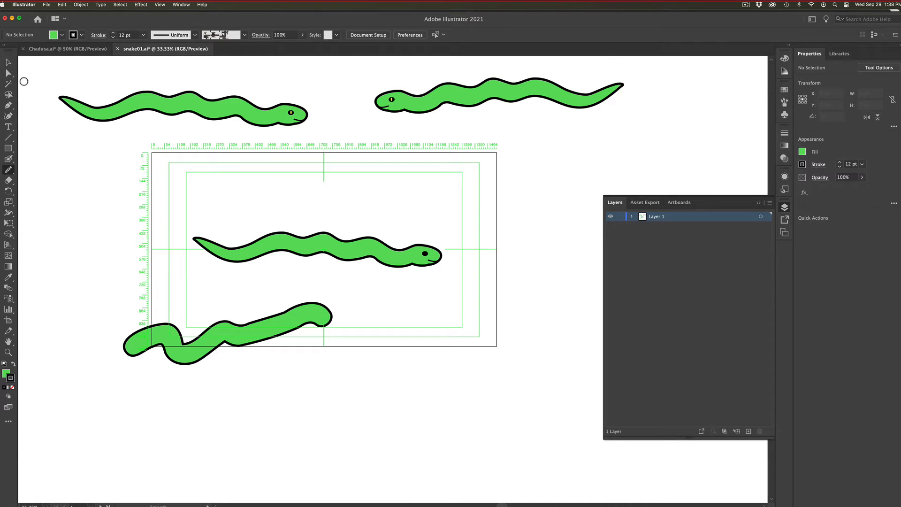
left_click(9, 73)
left_click(8, 62)
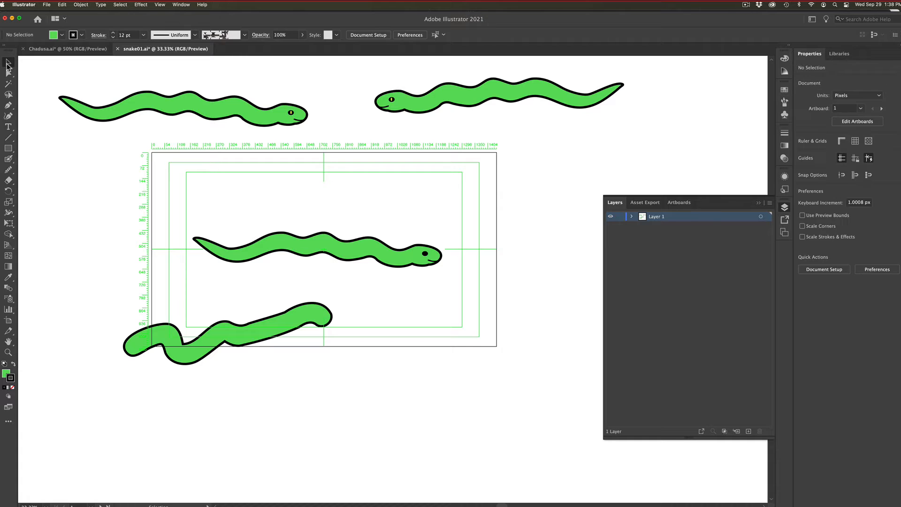
left_click(297, 323)
mouse_move(332, 334)
left_mouse_down()
mouse_move(485, 360)
mouse_move(329, 343)
left_mouse_up()
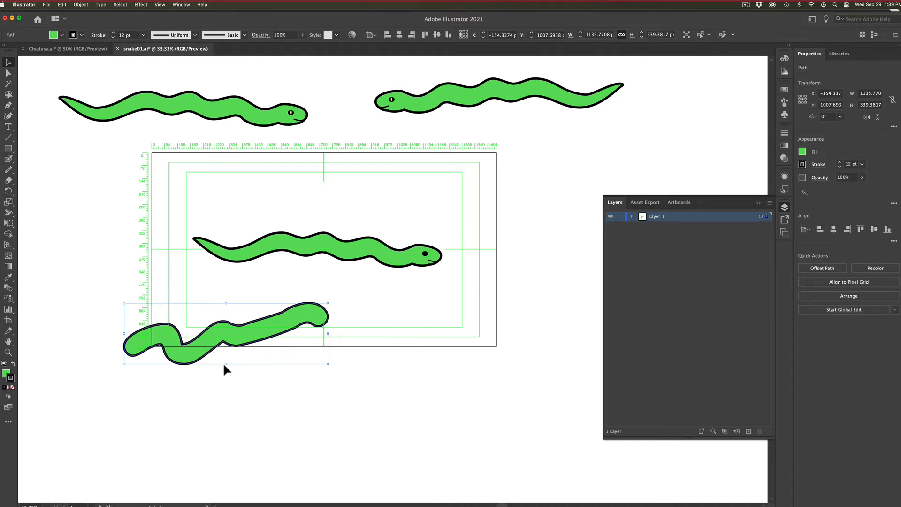
Step: Try stretching the painted snake body downward to about 683 px high, and undo the stretch
left_click_drag(225, 364, 222, 425)
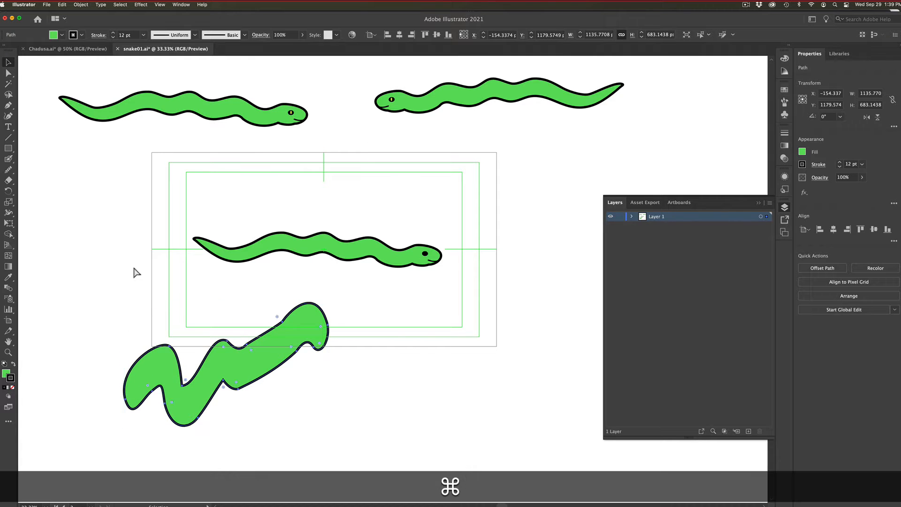
key("super+z")
Step: Reshape the anchor points near the painted body's right end, and remove the anchor at the kink in its upper edge
left_click(12, 72)
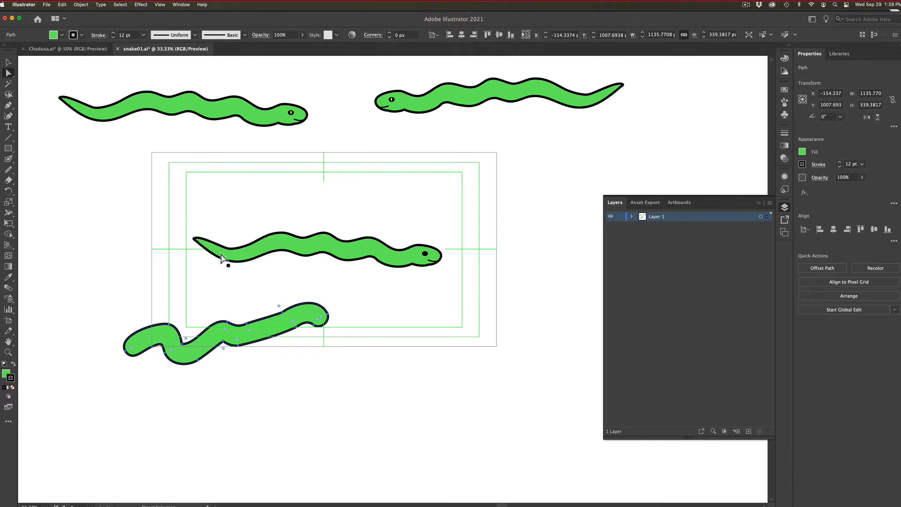
left_click(296, 328)
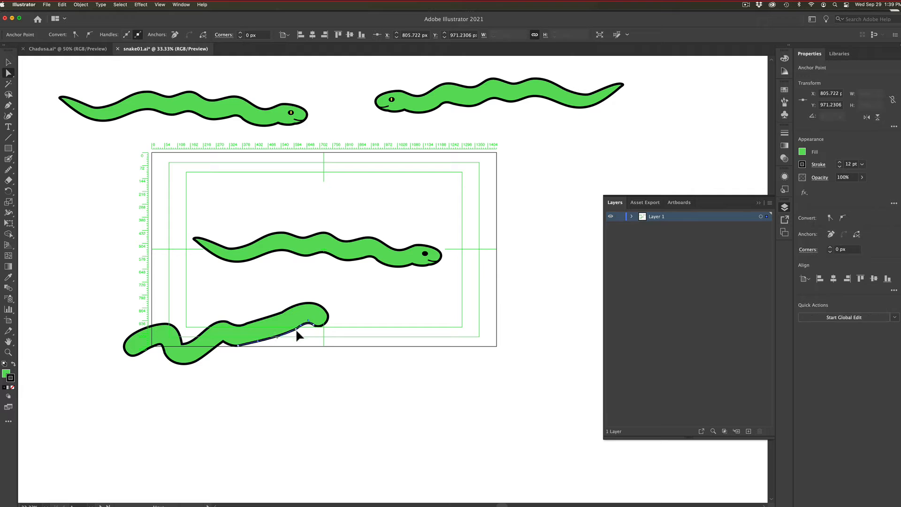
left_click_drag(282, 312, 284, 316)
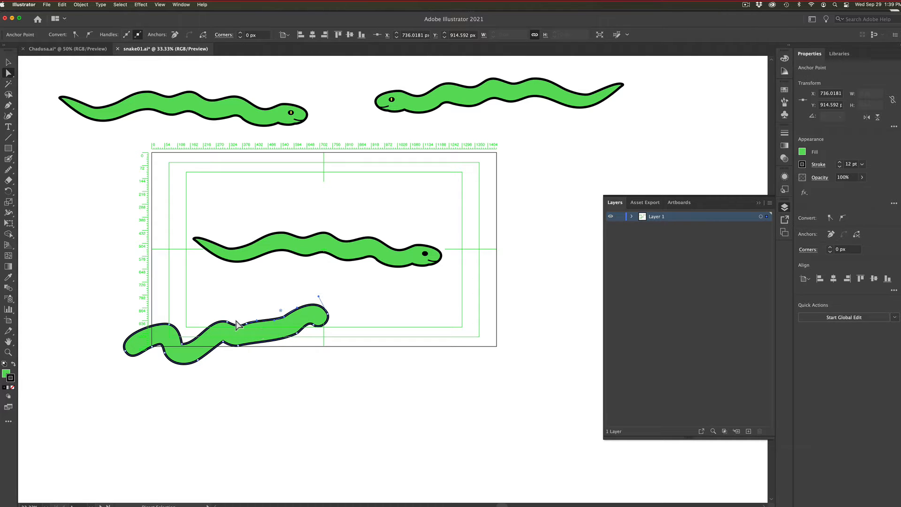
left_click(8, 106)
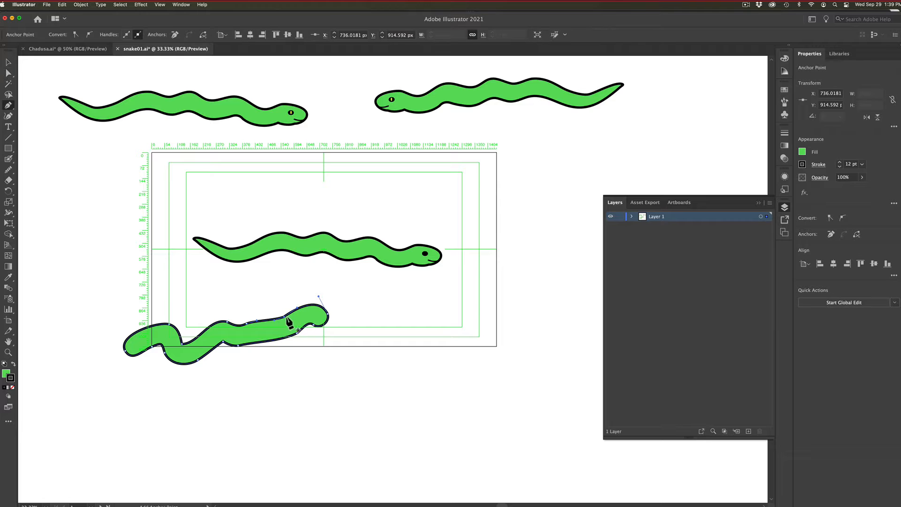
left_click(285, 318)
left_click(291, 313)
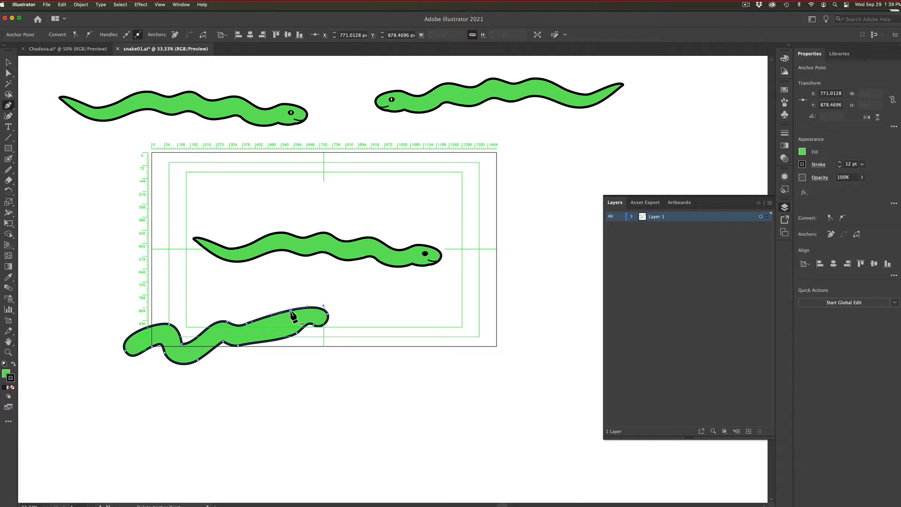
Step: Smooth the painted body's outline along its right half with the Smooth tool
left_click(8, 169)
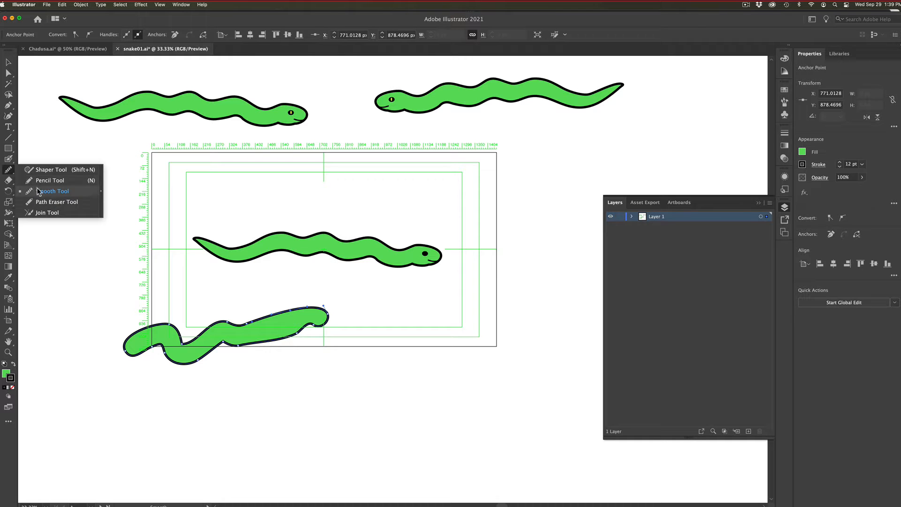
left_click(38, 190)
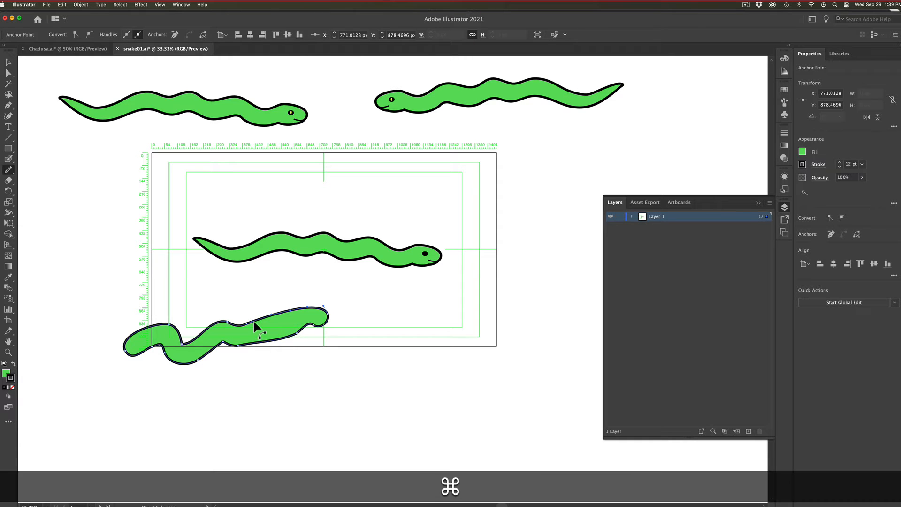
mouse_move(247, 324)
left_mouse_down()
mouse_move(203, 318)
mouse_move(183, 344)
mouse_move(193, 344)
left_mouse_up()
mouse_move(193, 344)
left_mouse_down()
mouse_move(173, 341)
mouse_move(187, 344)
mouse_move(218, 323)
mouse_move(122, 346)
left_mouse_up()
mouse_move(218, 338)
left_mouse_down()
mouse_move(319, 326)
mouse_move(318, 313)
mouse_move(291, 321)
left_mouse_up()
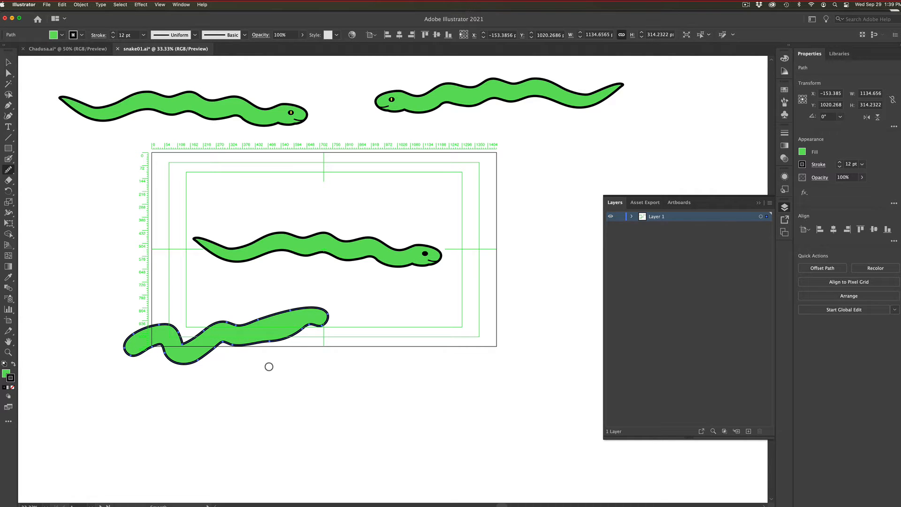
Step: Delete the painted snake body below the middle snake
left_click(4, 61)
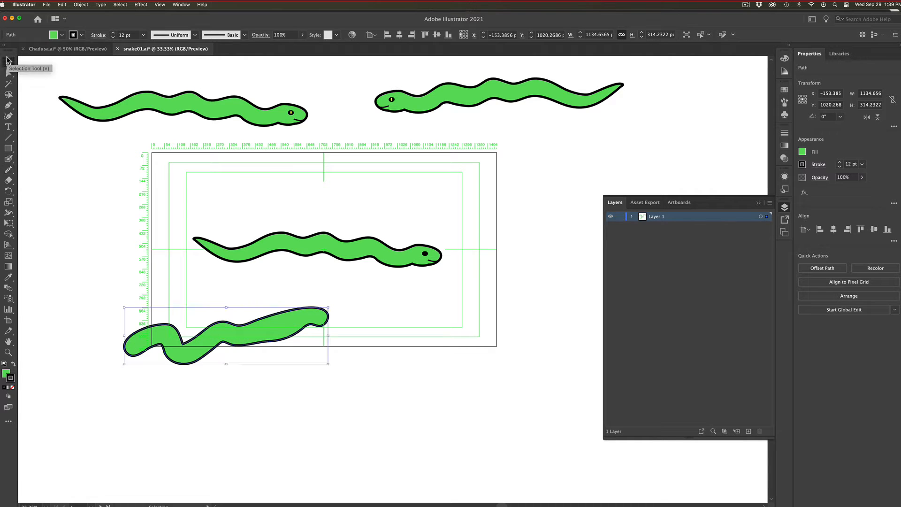
key("BackSpace")
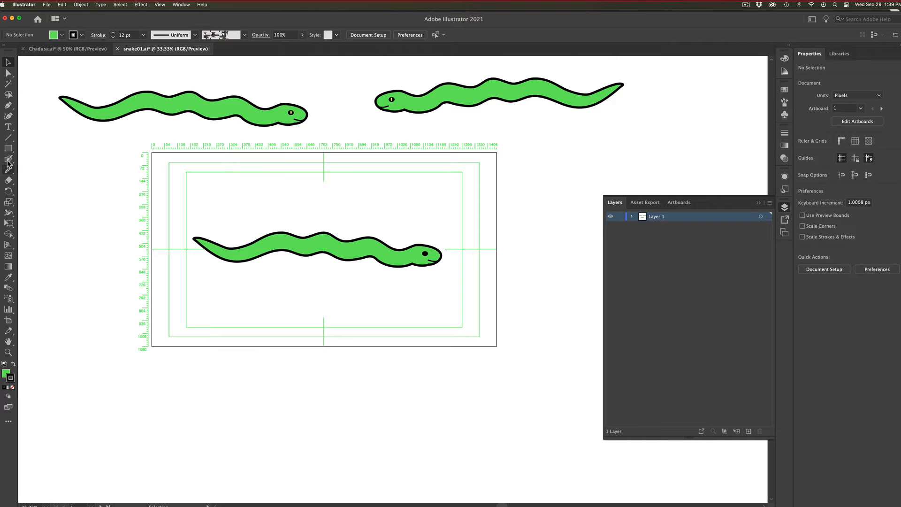
Step: Paint a looping Blob Brush shape about 1526 px wide below the artboard, and change its fill to a muted pink
left_click(8, 159)
mouse_move(288, 420)
left_mouse_down()
mouse_move(360, 409)
mouse_move(363, 354)
mouse_move(402, 406)
mouse_move(417, 449)
mouse_move(247, 428)
mouse_move(223, 381)
mouse_move(170, 367)
mouse_move(155, 382)
left_mouse_up()
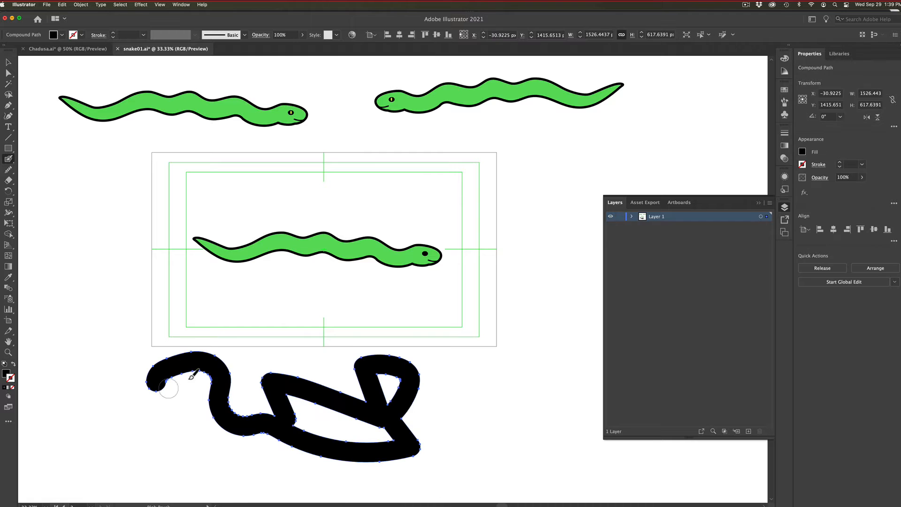
key("super+equal")
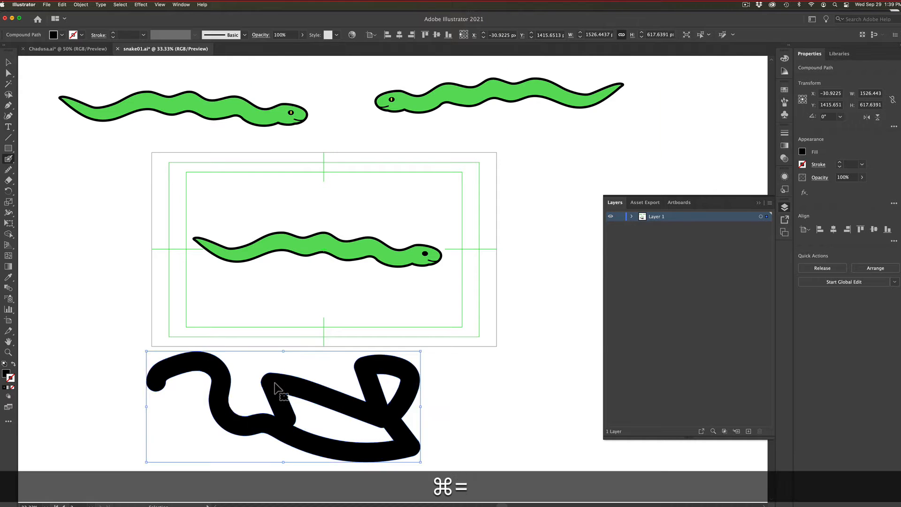
key("super+equal")
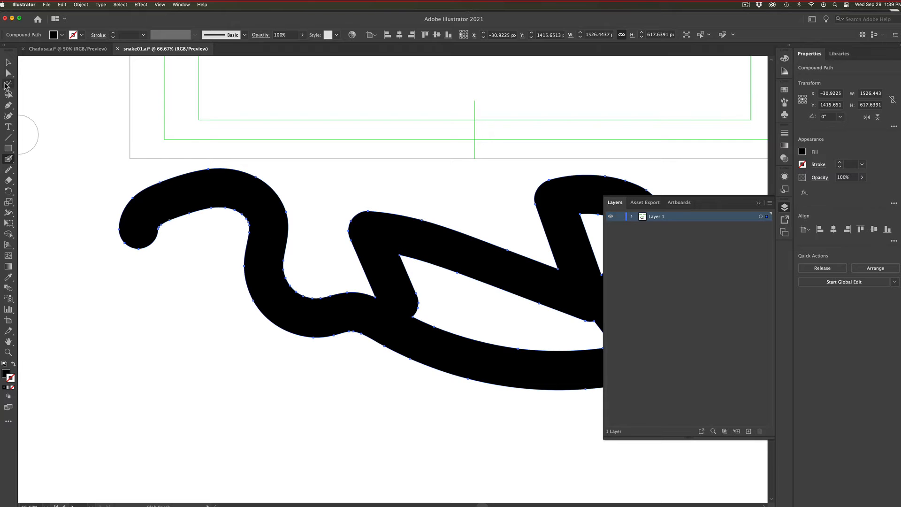
double_click(6, 373)
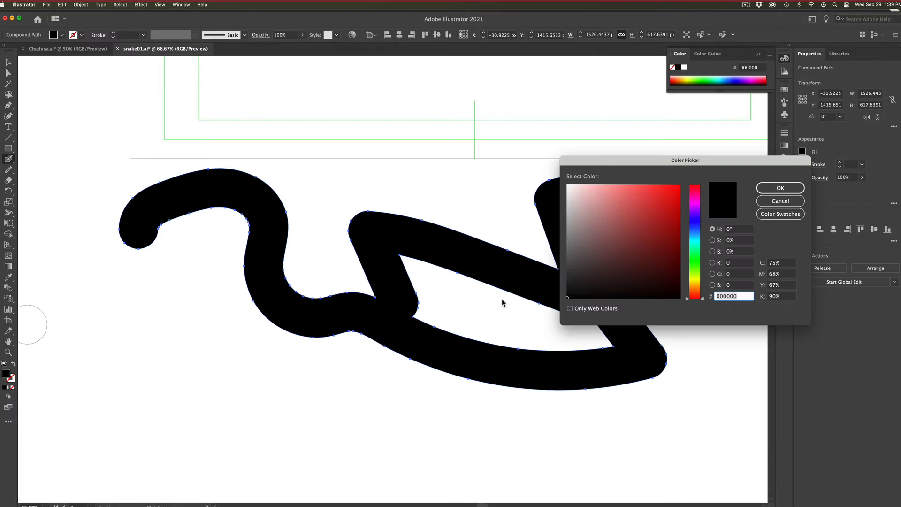
left_click(594, 202)
left_click(779, 188)
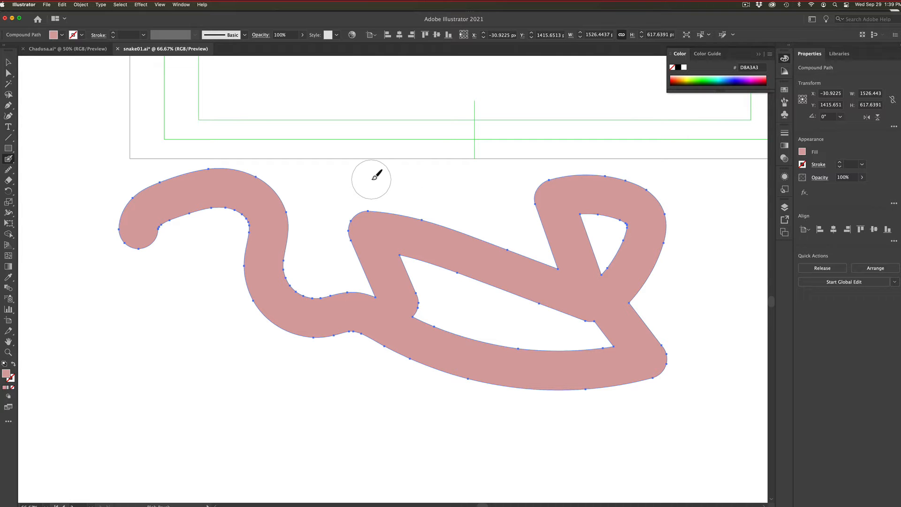
Step: Smooth the inner curves of the pink shape's left bends to thin out their clustered anchor points
left_click(6, 171)
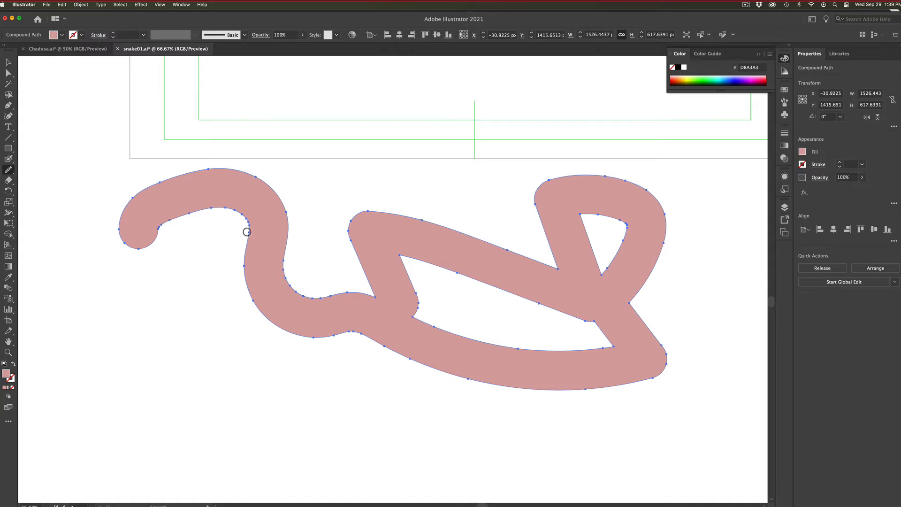
mouse_move(247, 232)
left_mouse_down()
mouse_move(222, 209)
mouse_move(188, 210)
mouse_move(159, 215)
mouse_move(152, 228)
mouse_move(194, 222)
left_mouse_up()
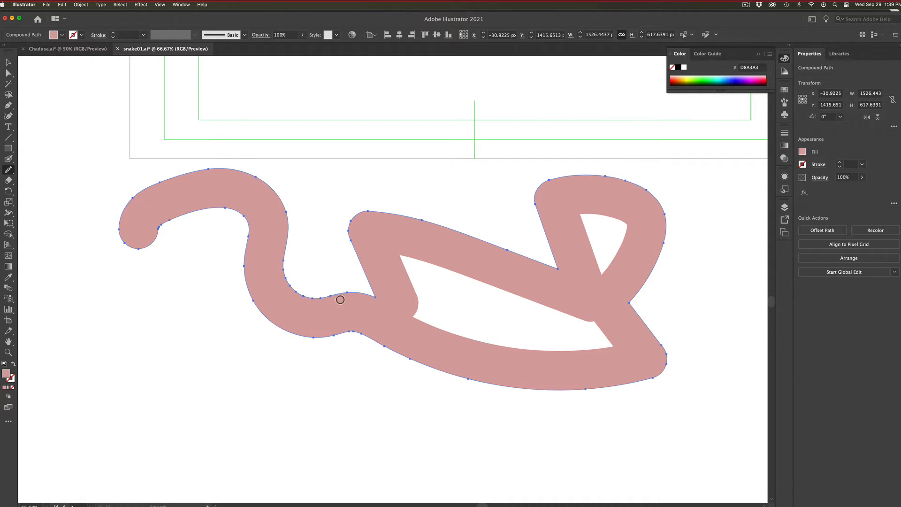
mouse_move(341, 299)
left_mouse_down()
mouse_move(280, 270)
mouse_move(279, 258)
mouse_move(328, 295)
mouse_move(345, 294)
left_mouse_up()
mouse_move(250, 291)
left_mouse_down()
mouse_move(241, 258)
mouse_move(249, 210)
left_mouse_up()
Step: Remove surplus anchor points at the pink shape's rounded left end with the Pen tool, and undo the last removal
left_click(8, 105)
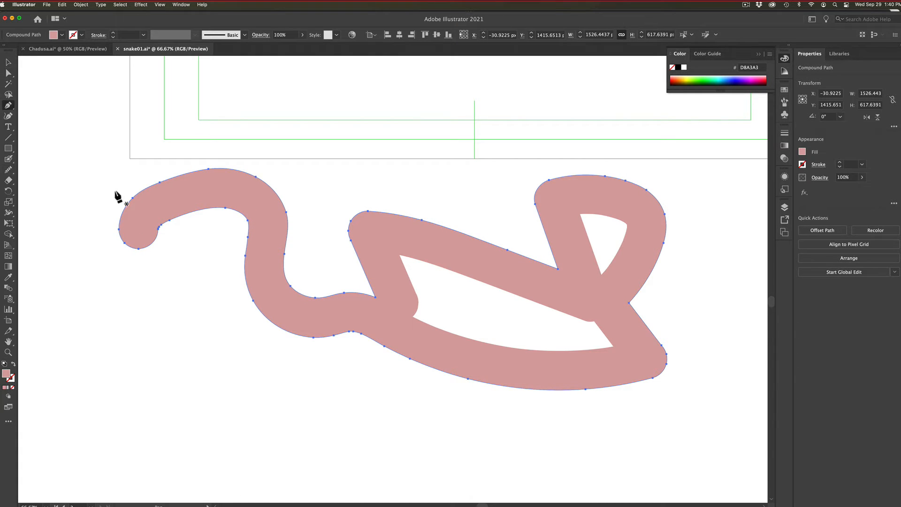
left_click(159, 228)
left_click(158, 229)
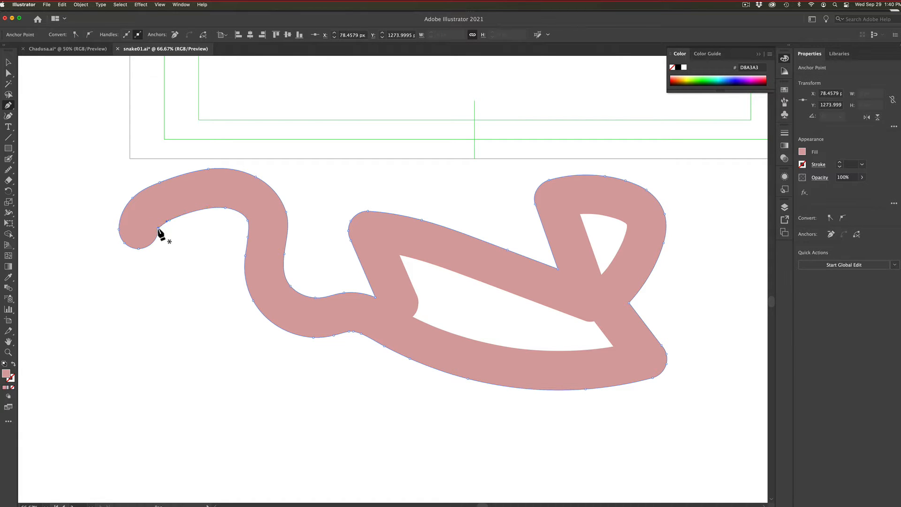
left_click(137, 248)
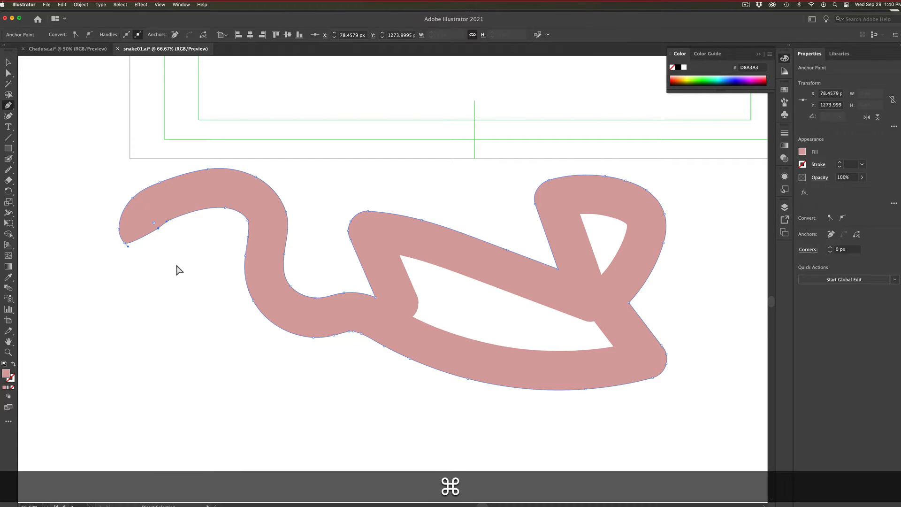
key("cmd+z")
Step: Delete the pink looping shape below the artboard
left_click(7, 65)
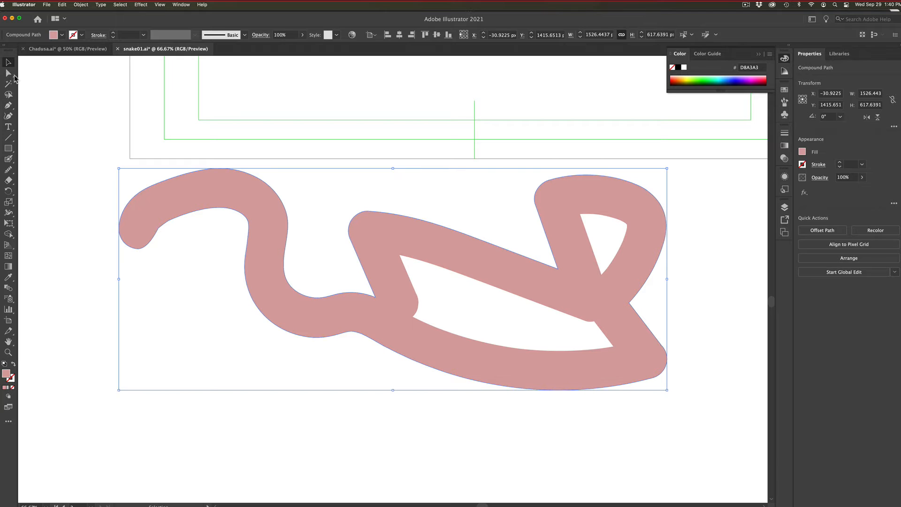
key("BackSpace")
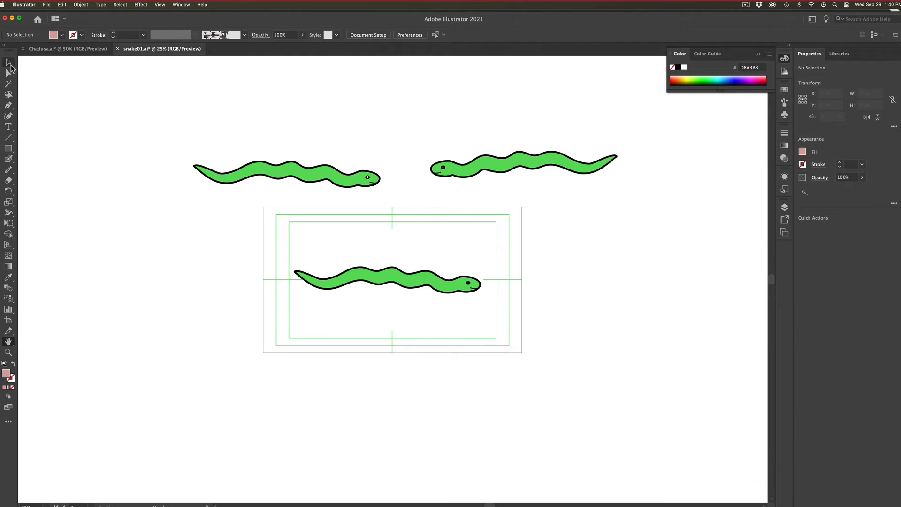
Step: Select the upper-left snake group, and bring up the full list of available brushes
left_click(9, 64)
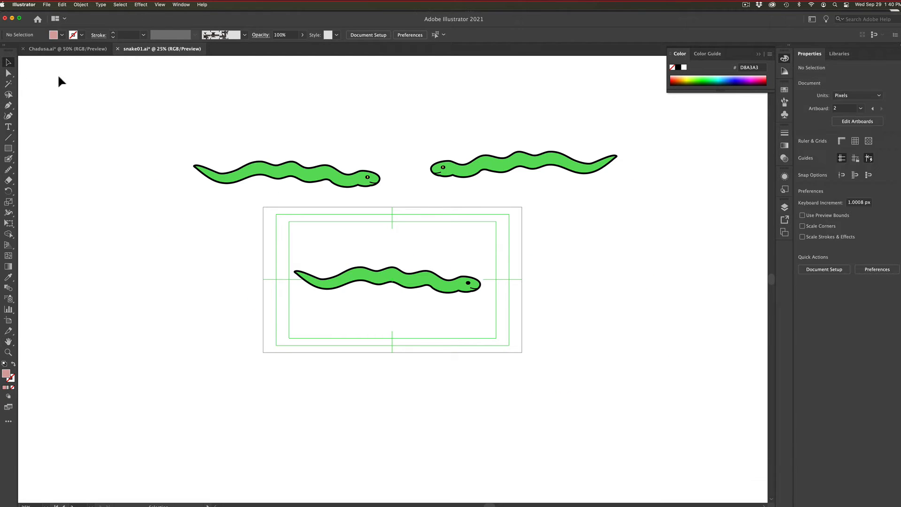
left_click(231, 179)
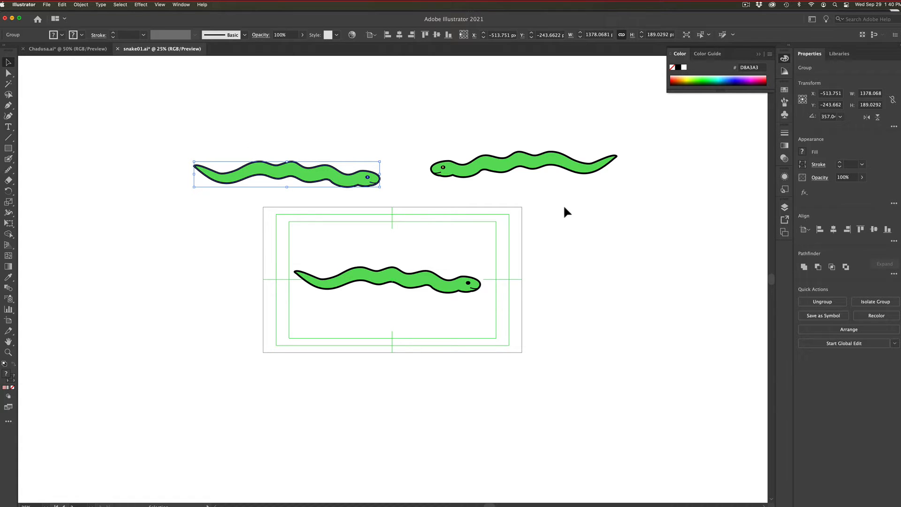
left_click(784, 103)
left_click_drag(767, 147, 759, 291)
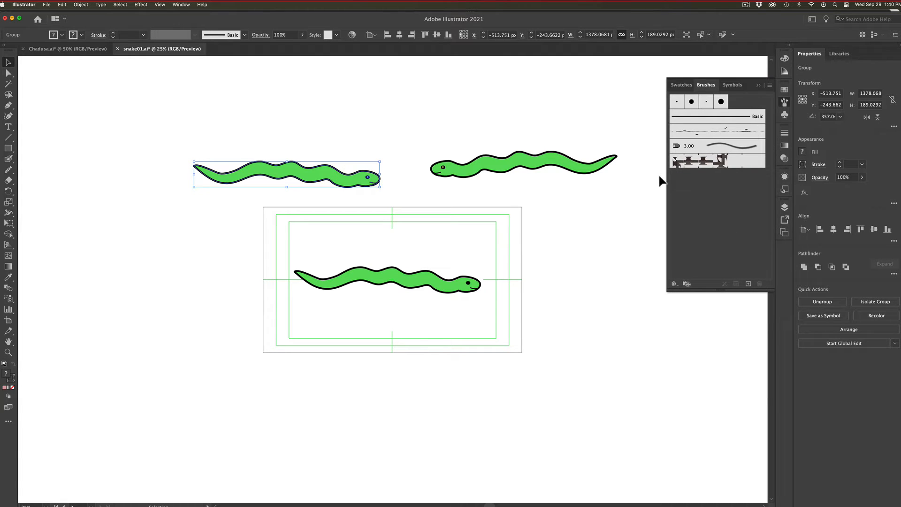
Step: Draw a slightly rising line about 2237 px wide above the upper snakes, and apply the Barbed Wire brush to it
left_click(5, 138)
mouse_move(197, 116)
left_mouse_down()
mouse_move(413, 117)
mouse_move(498, 106)
left_mouse_up()
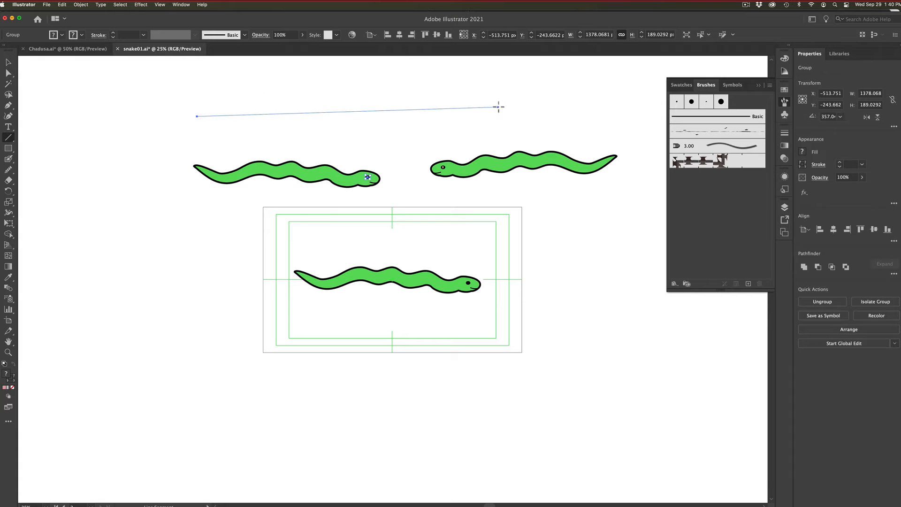
left_click(702, 162)
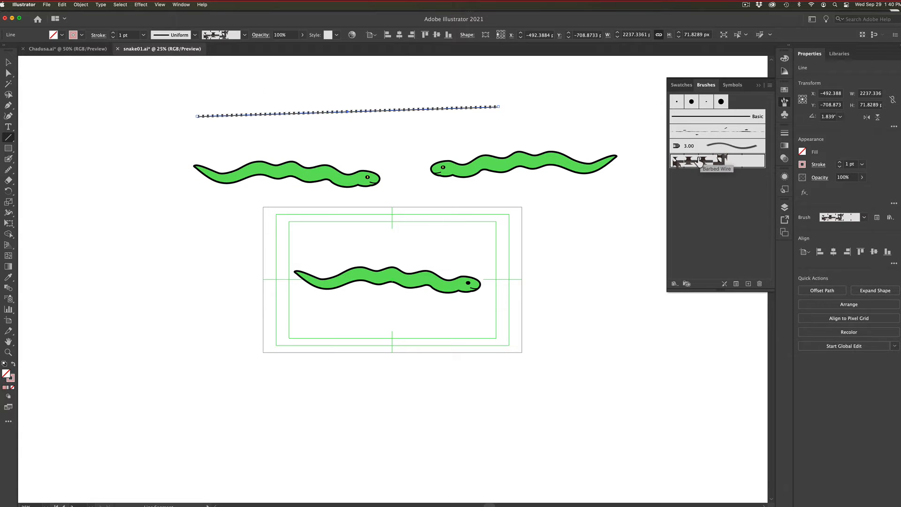
left_click(863, 217)
left_click(883, 231)
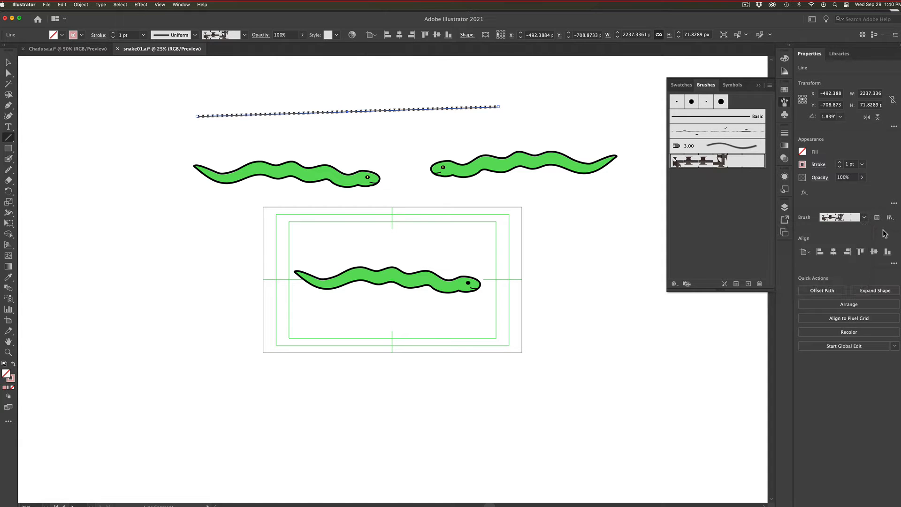
Step: Set the barbed wire line's stroke weight to 8 pt, and move it to about X -468, Y -640 px
left_click(839, 163)
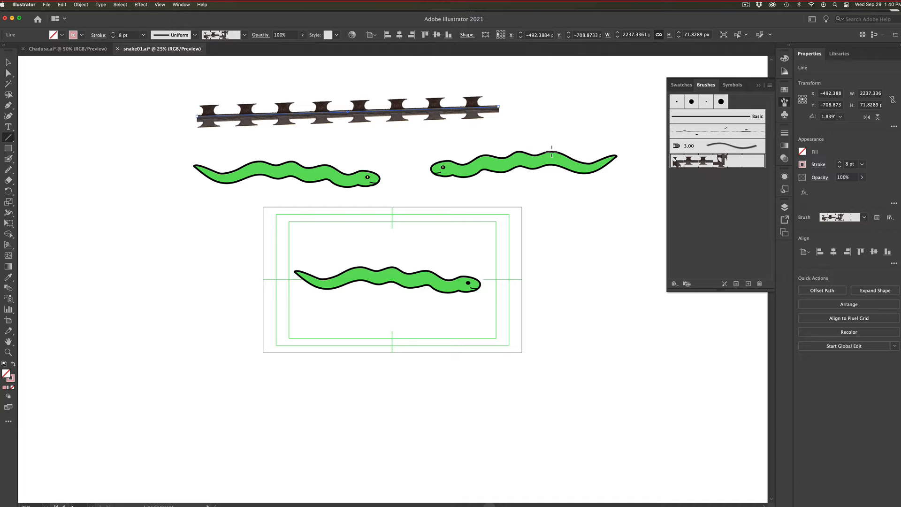
key("v")
left_click_drag(241, 114, 242, 122)
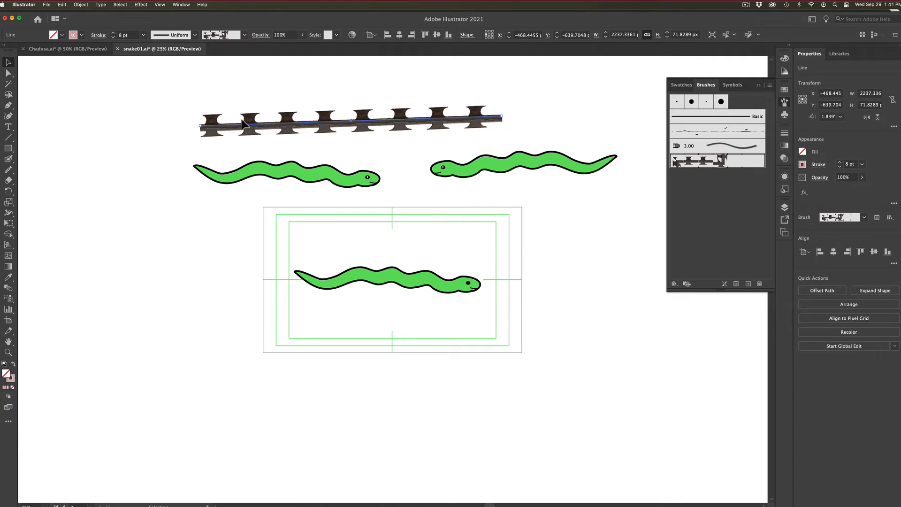
key("super+shift+a")
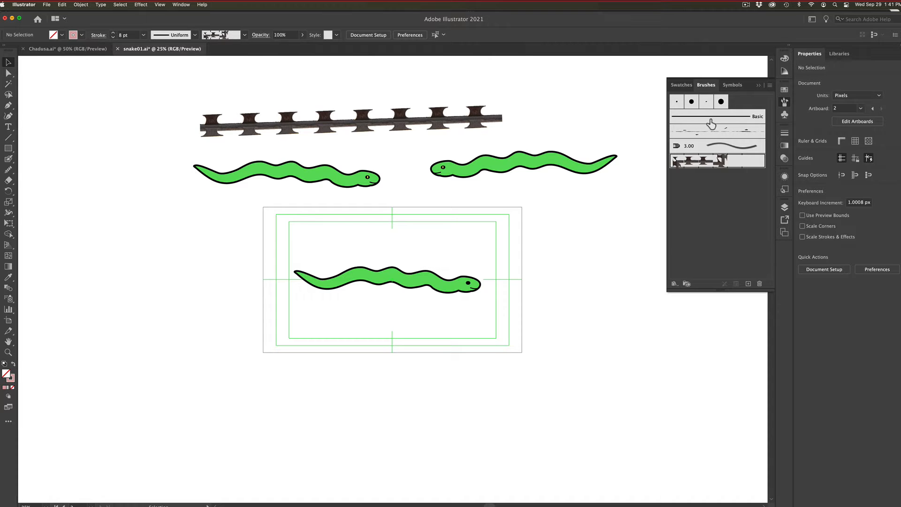
left_click(769, 86)
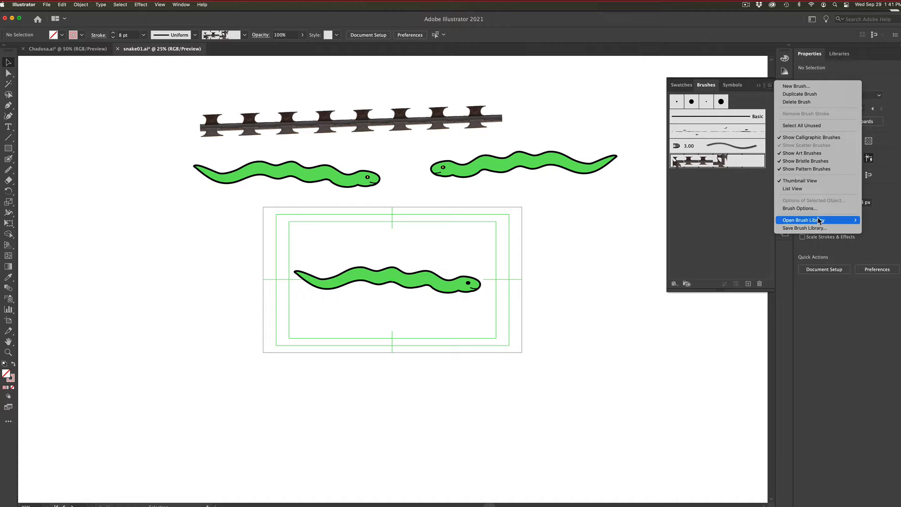
mouse_move(819, 220)
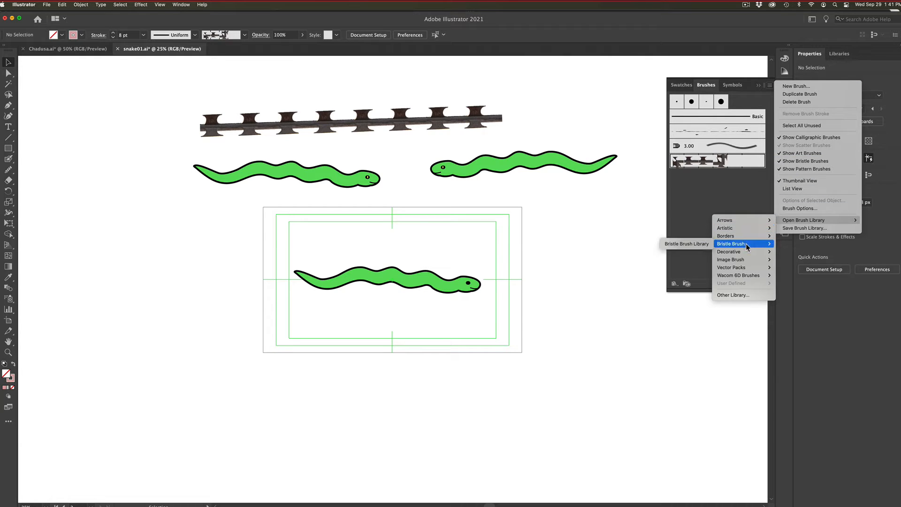
mouse_move(741, 227)
mouse_move(744, 263)
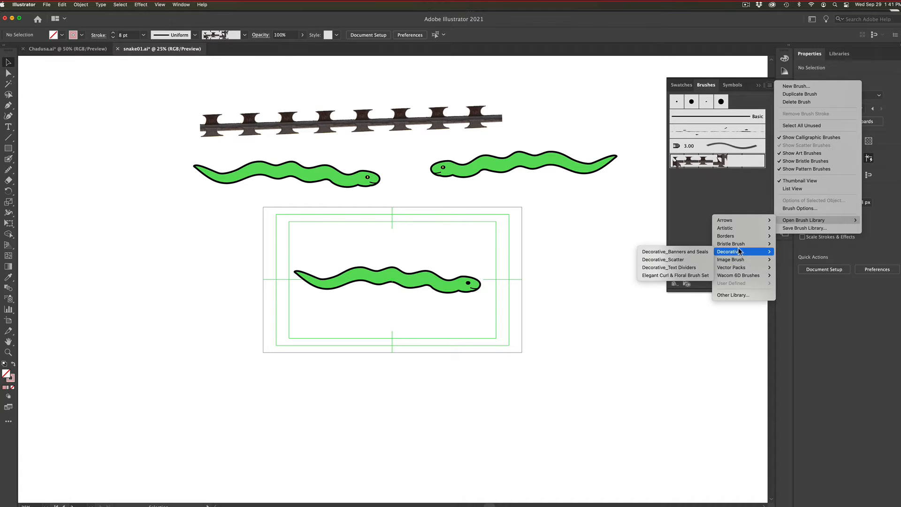
left_click(633, 326)
Step: Delete the barbed wire line, and draw three upright rectangles of increasing size left of the snakes, the largest about 200 × 253 px
left_click(362, 122)
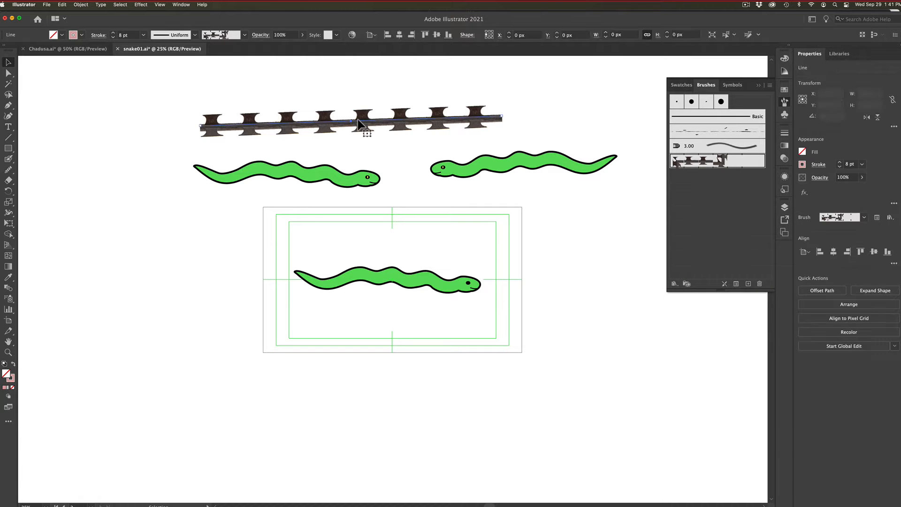
key("BackSpace")
left_click(8, 148)
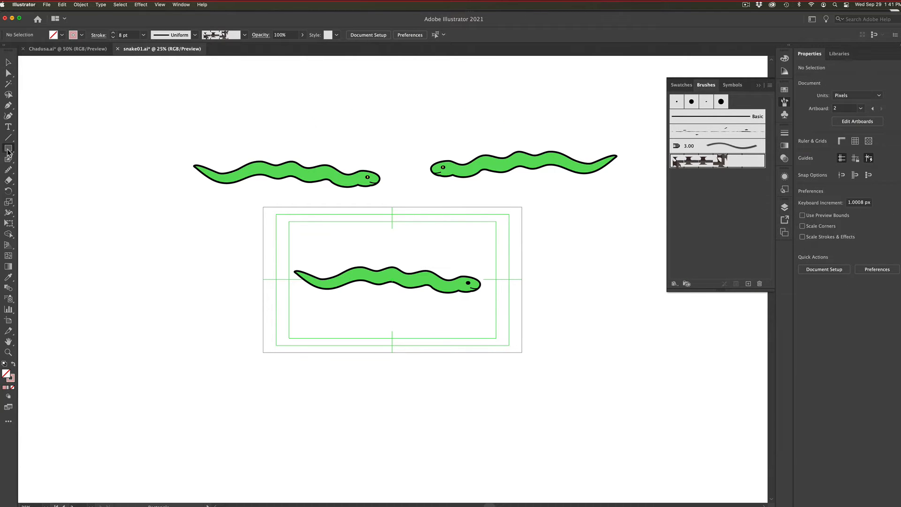
left_click_drag(61, 186, 94, 214)
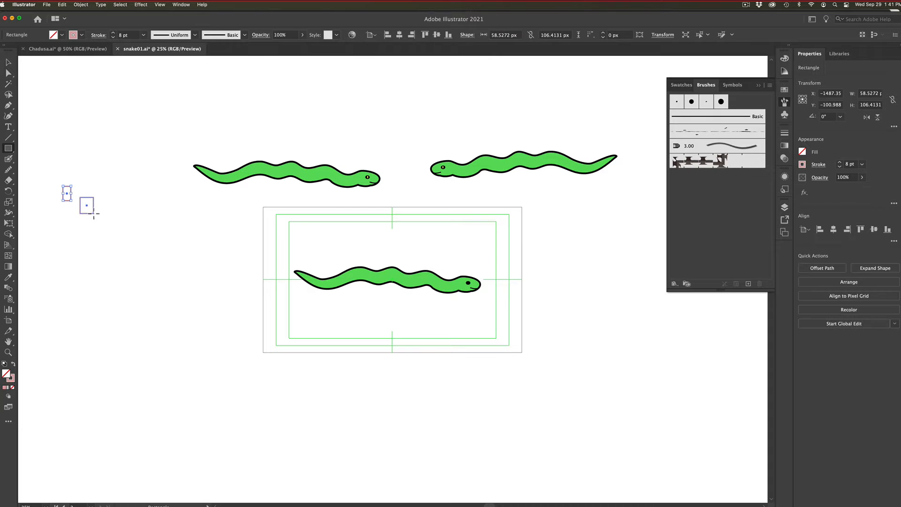
left_click_drag(99, 176, 126, 210)
key("v")
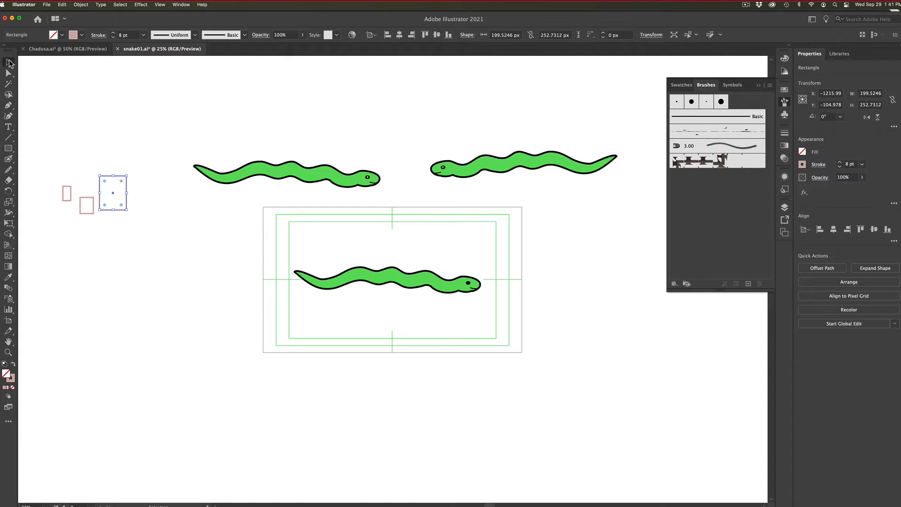
Step: Create an art brush from the three rectangles, keeping the default name and Stretch to Fit Stroke Length
left_click(83, 139)
left_click_drag(53, 141, 151, 237)
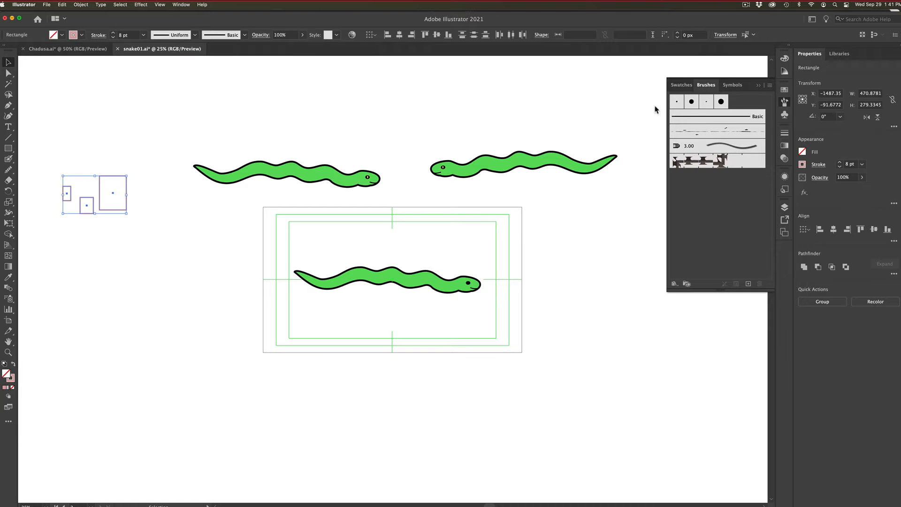
left_click(749, 284)
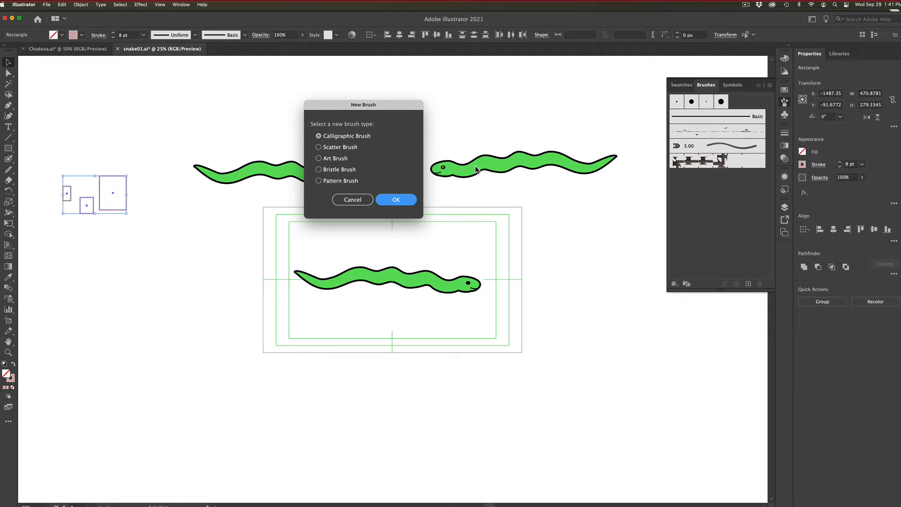
left_click(319, 160)
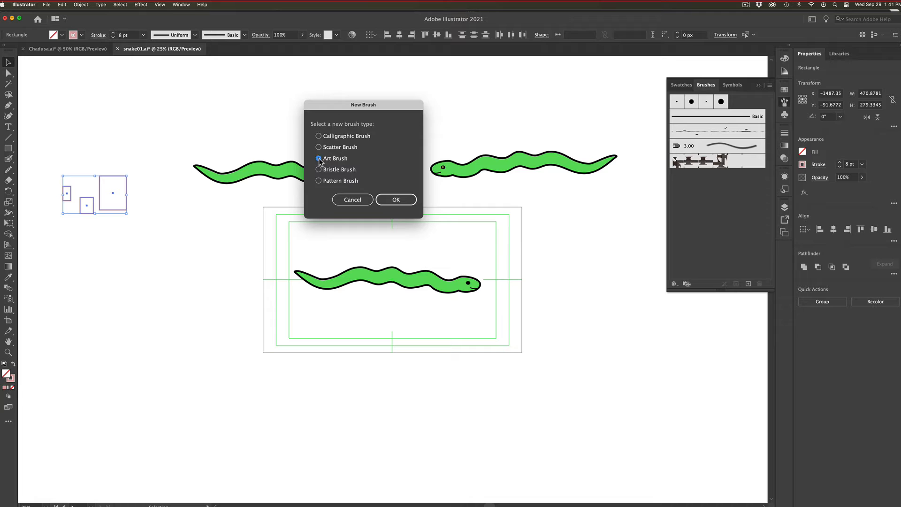
left_click(395, 200)
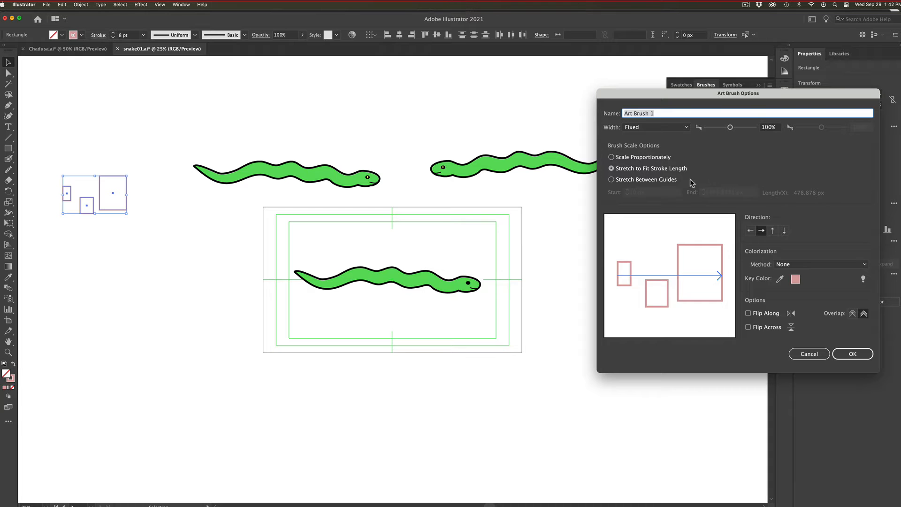
left_click(848, 355)
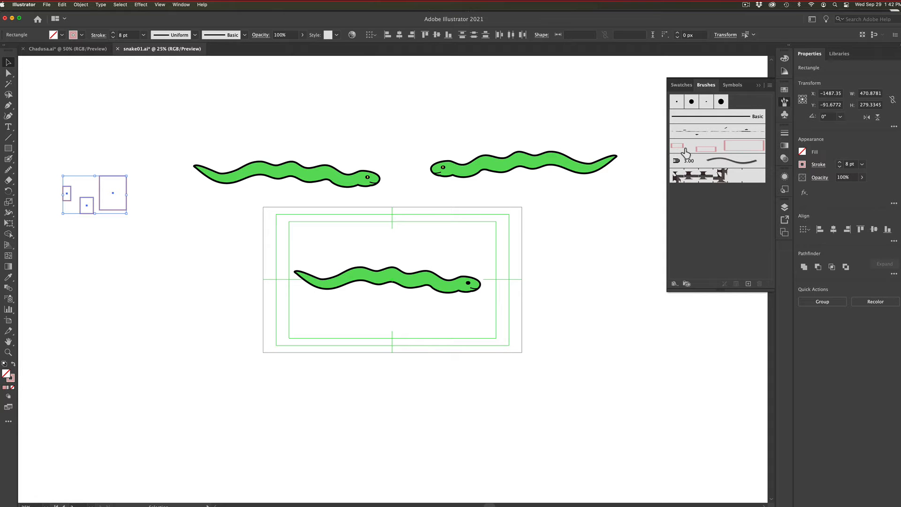
Step: Paint freehand strokes with the rectangle art brush above the upper snakes and a looping one to the right of the artboard
left_click(8, 158)
mouse_move(224, 107)
left_mouse_down()
mouse_move(245, 99)
mouse_move(301, 120)
mouse_move(395, 96)
mouse_move(462, 107)
mouse_move(513, 88)
mouse_move(516, 115)
mouse_move(419, 122)
mouse_move(358, 104)
left_mouse_up()
mouse_move(590, 259)
left_mouse_down()
mouse_move(577, 337)
mouse_move(614, 346)
mouse_move(629, 263)
mouse_move(566, 242)
mouse_move(554, 283)
mouse_move(615, 391)
mouse_move(484, 329)
left_mouse_up()
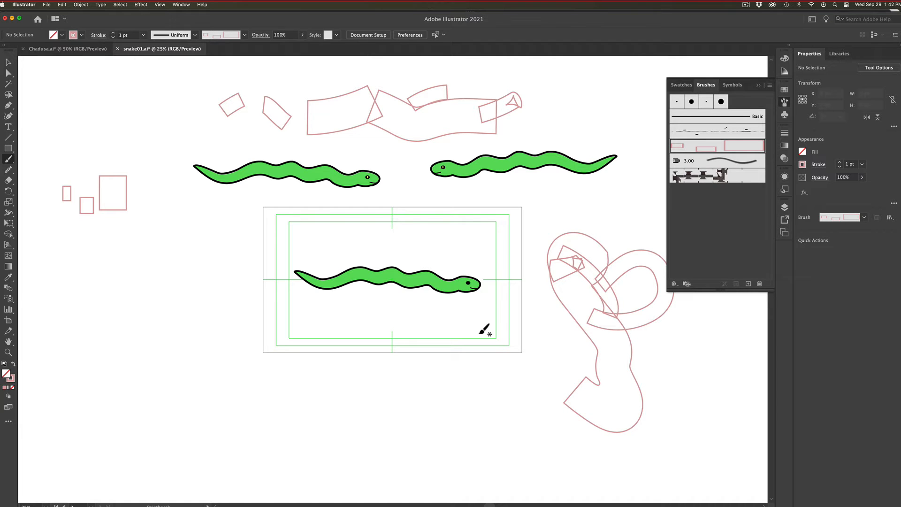
Step: Try the Scale Proportionately, Stretch Between Guides and Flip Along options on the rectangle art brush, and return it to Stretch to Fit Stroke Length
left_click(4, 61)
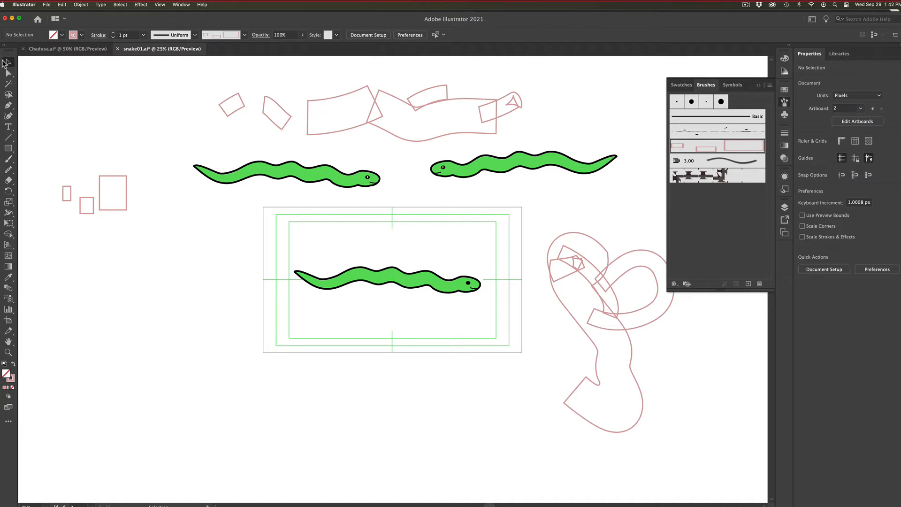
left_click(450, 104)
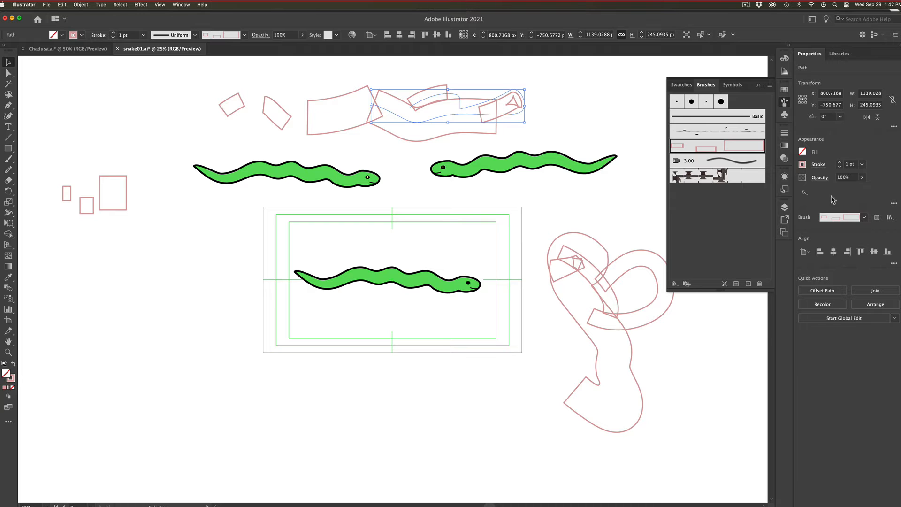
double_click(750, 146)
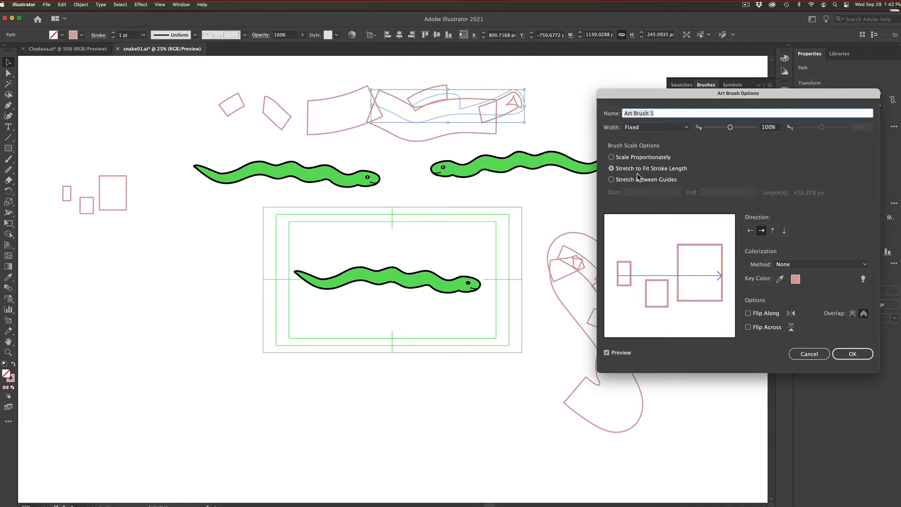
left_click(611, 157)
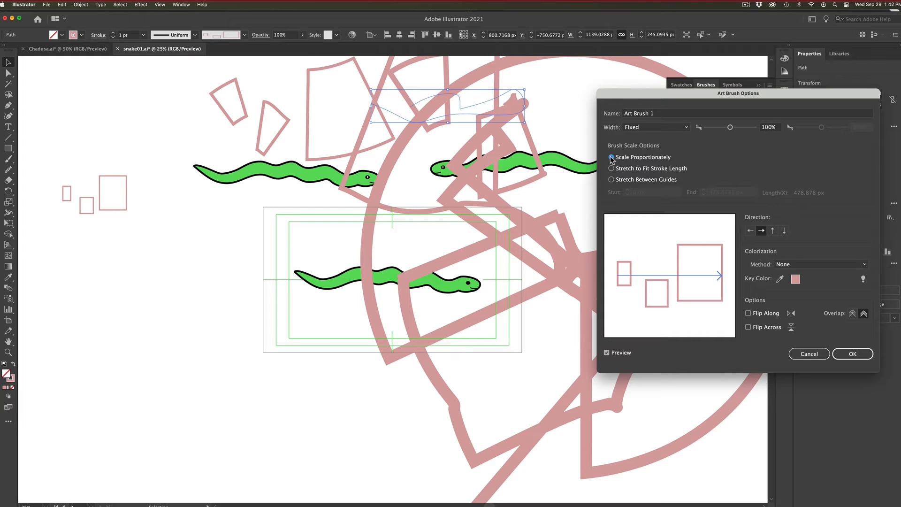
left_click(611, 168)
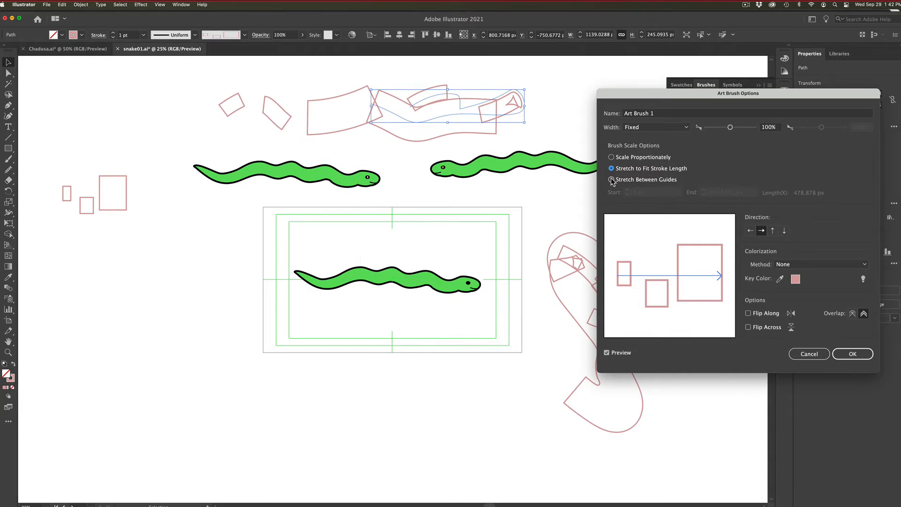
left_click(611, 180)
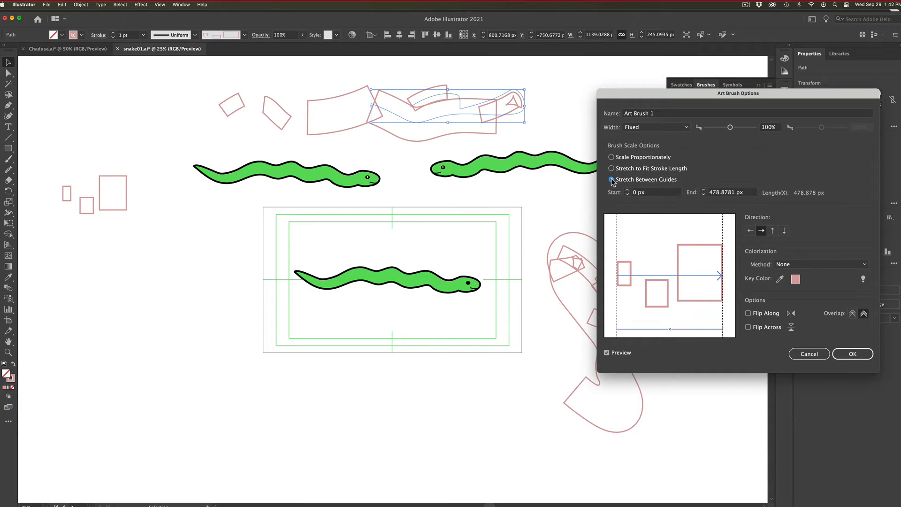
left_click(747, 313)
left_click(747, 312)
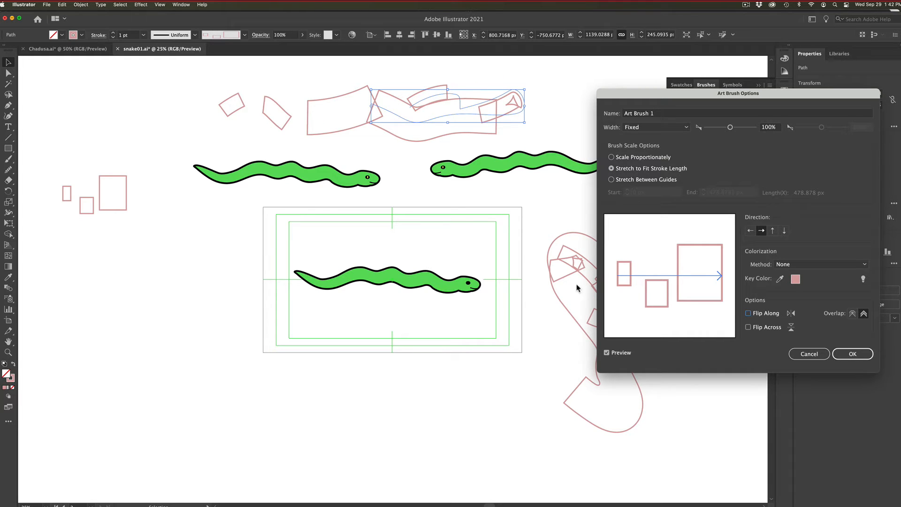
left_click(861, 356)
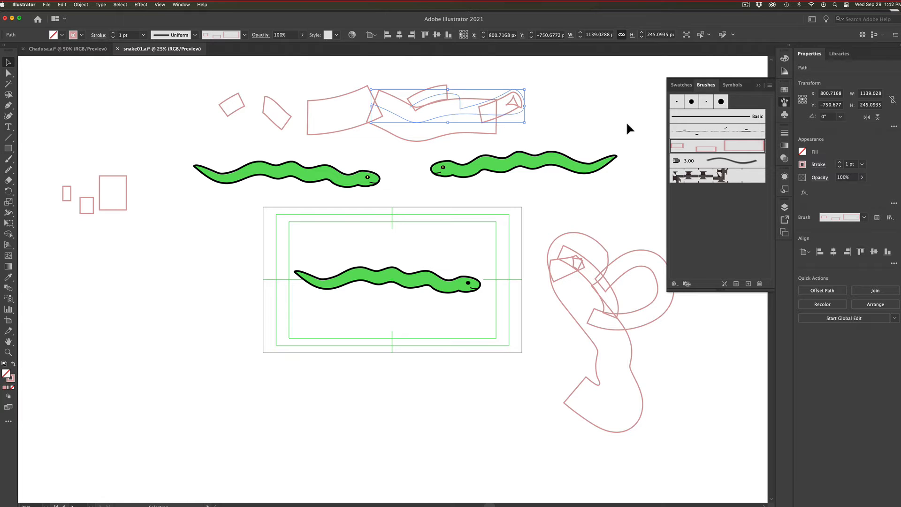
Step: Create an art brush from the upper-left snake group, set to Scale Proportionately
left_click(302, 174)
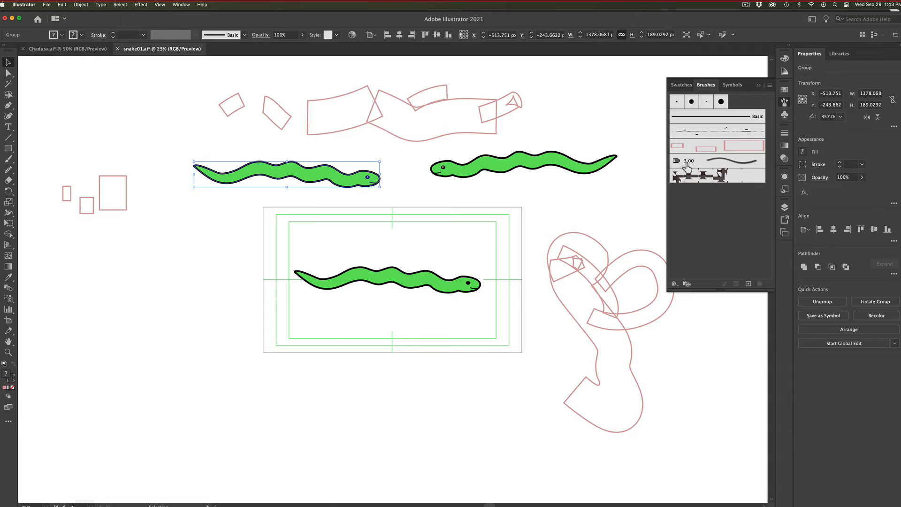
left_click(748, 284)
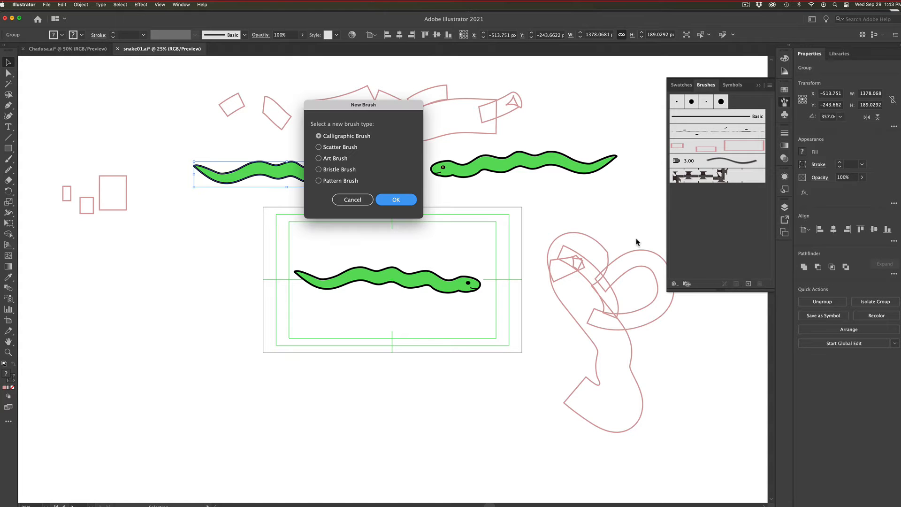
left_click(339, 159)
left_click(406, 201)
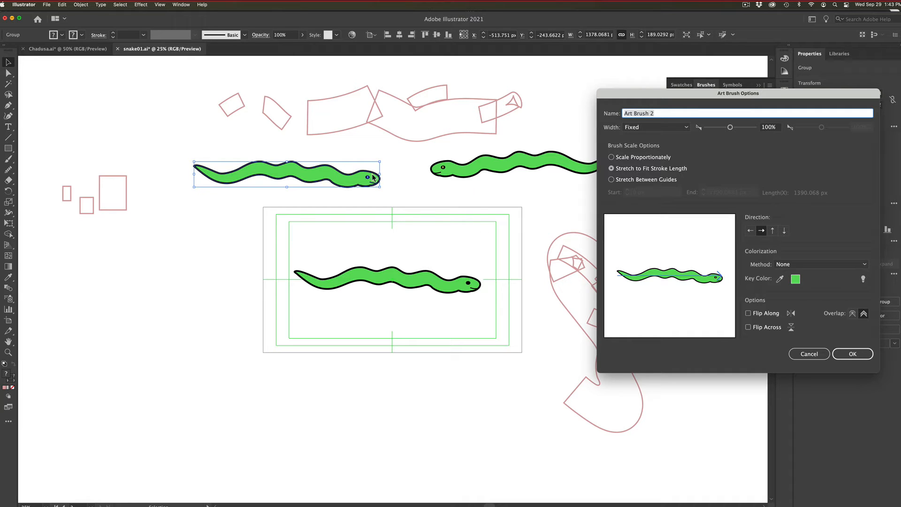
left_click(627, 158)
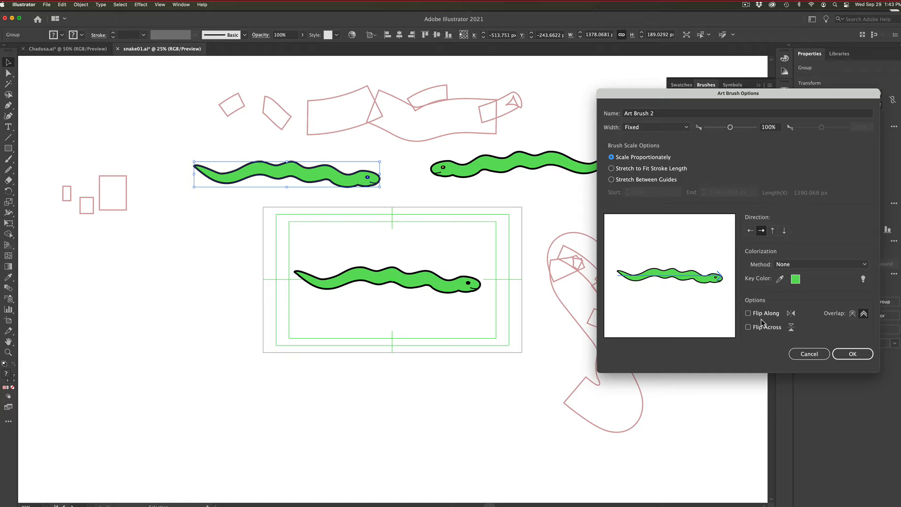
key("Return")
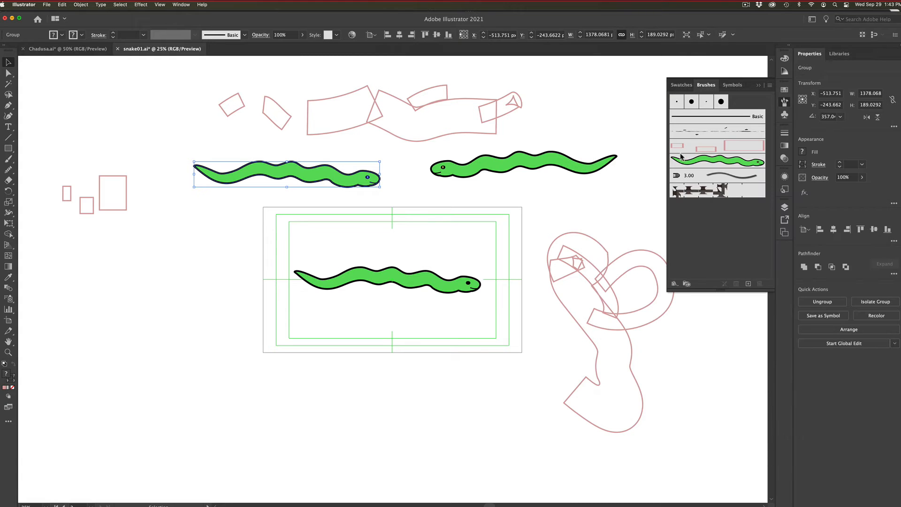
Step: Paint ten curving snakes of varied sizes around and across the artboard with the green snake art brush
left_click(8, 159)
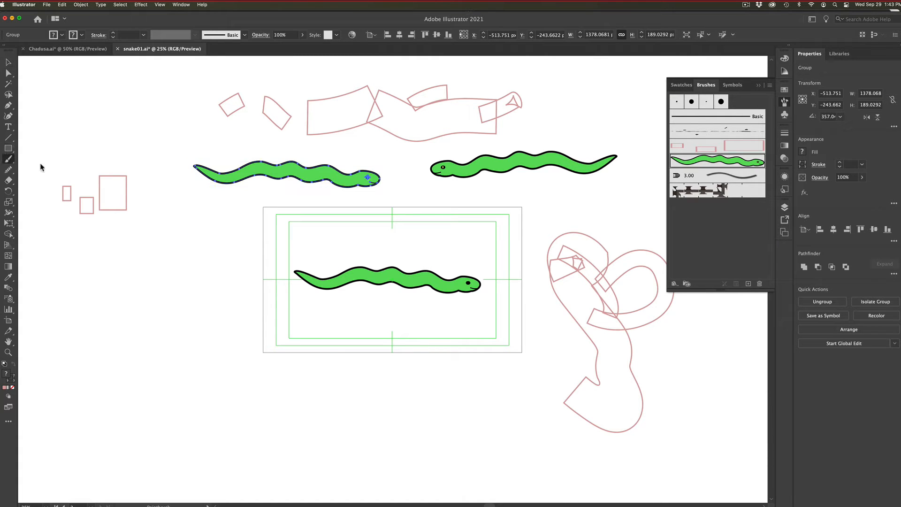
mouse_move(343, 370)
left_mouse_down()
mouse_move(287, 410)
mouse_move(240, 373)
left_mouse_up()
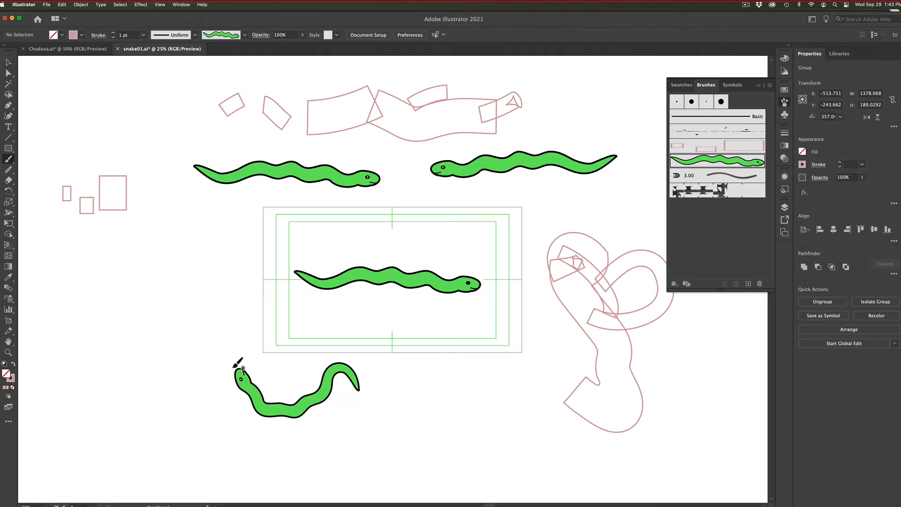
mouse_move(381, 437)
left_mouse_down()
mouse_move(427, 413)
mouse_move(451, 421)
mouse_move(460, 443)
mouse_move(500, 438)
left_mouse_up()
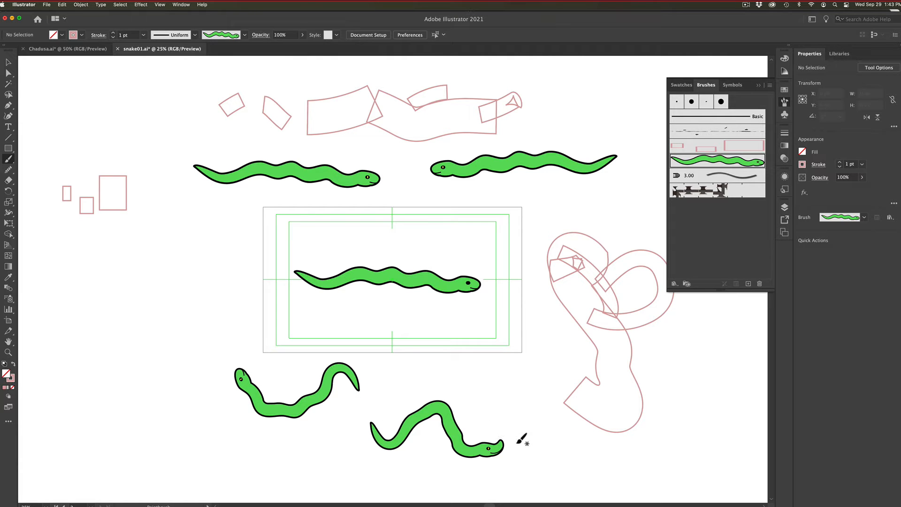
mouse_move(467, 400)
left_mouse_down()
mouse_move(488, 392)
mouse_move(497, 410)
mouse_move(533, 398)
mouse_move(545, 418)
mouse_move(531, 457)
mouse_move(563, 476)
left_mouse_up()
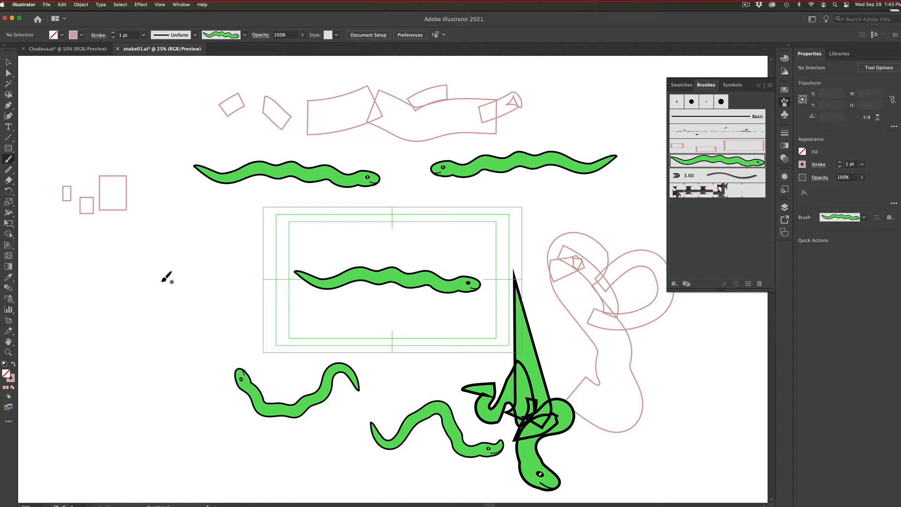
mouse_move(123, 260)
left_mouse_down()
mouse_move(117, 266)
mouse_move(163, 269)
mouse_move(184, 304)
mouse_move(232, 307)
left_mouse_up()
mouse_move(194, 213)
left_mouse_down()
mouse_move(213, 241)
mouse_move(249, 262)
left_mouse_up()
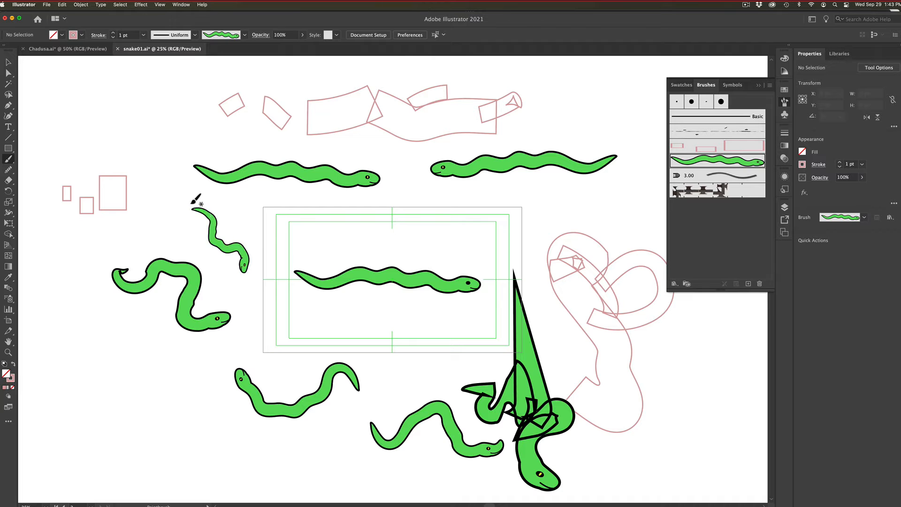
mouse_move(249, 202)
left_mouse_down()
mouse_move(290, 213)
mouse_move(276, 232)
mouse_move(429, 216)
mouse_move(424, 230)
mouse_move(456, 241)
left_mouse_up()
mouse_move(498, 211)
left_mouse_down()
mouse_move(525, 221)
mouse_move(522, 246)
mouse_move(541, 259)
mouse_move(557, 291)
left_mouse_up()
left_click_drag(535, 184, 615, 228)
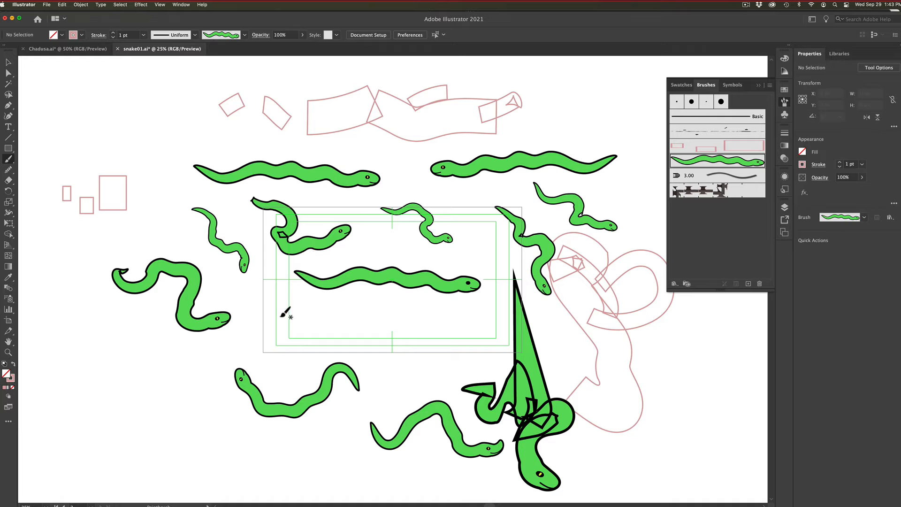
left_click_drag(284, 313, 447, 317)
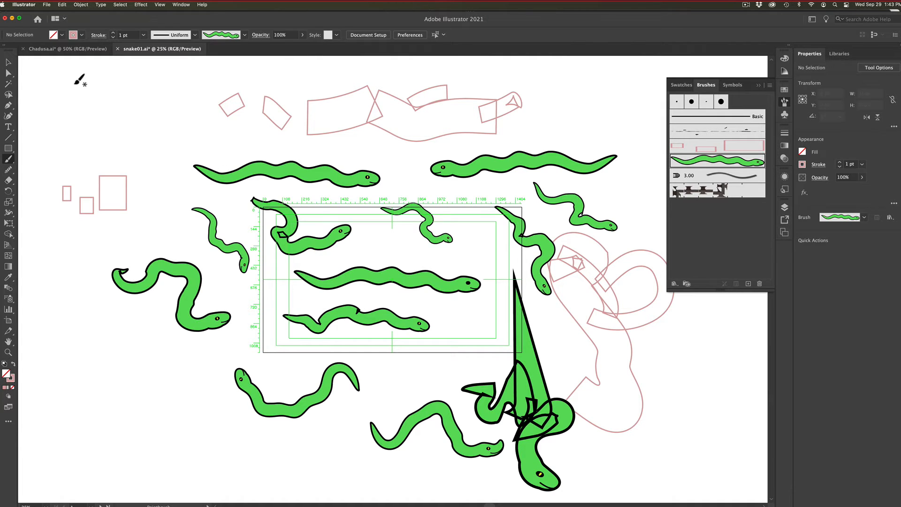
left_click(8, 73)
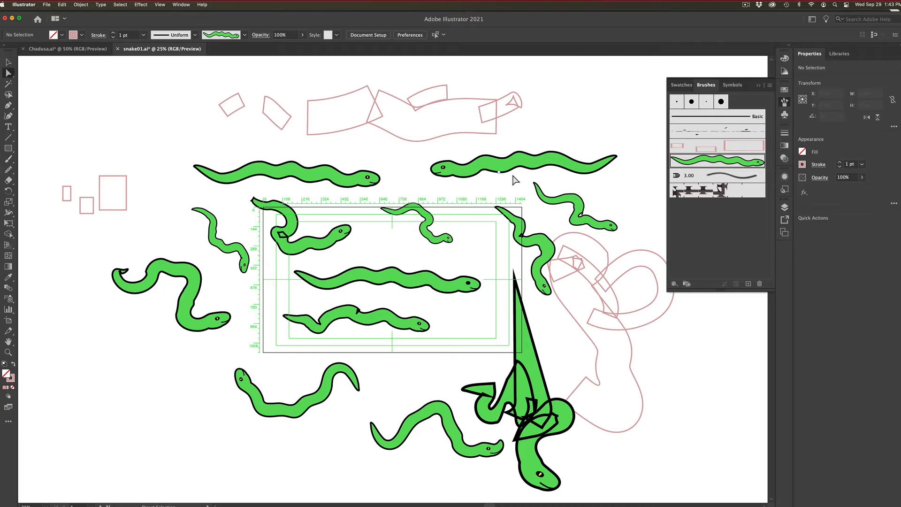
Step: Bend the small brushed snake to the upper right of the artboard into a deeper curve by moving its path points
left_click(580, 203)
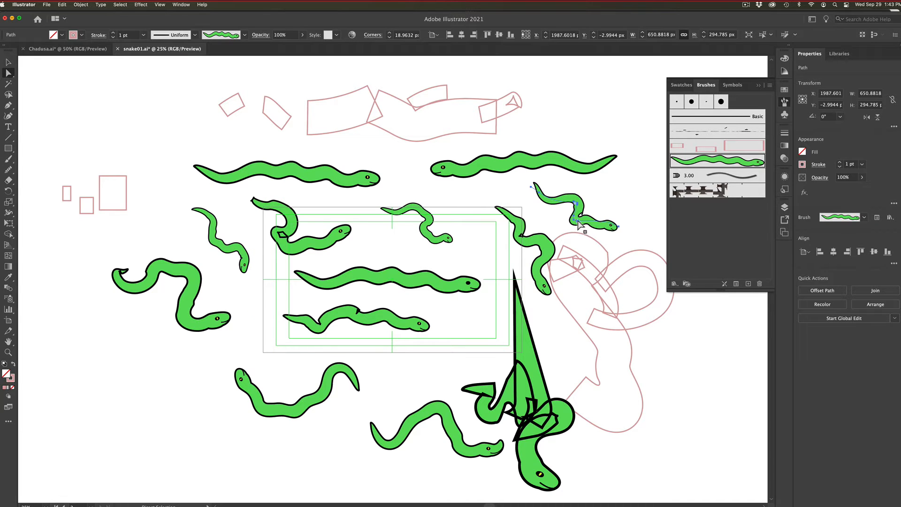
left_click(584, 221)
left_click_drag(592, 224, 586, 242)
left_click(506, 176)
left_click(505, 172)
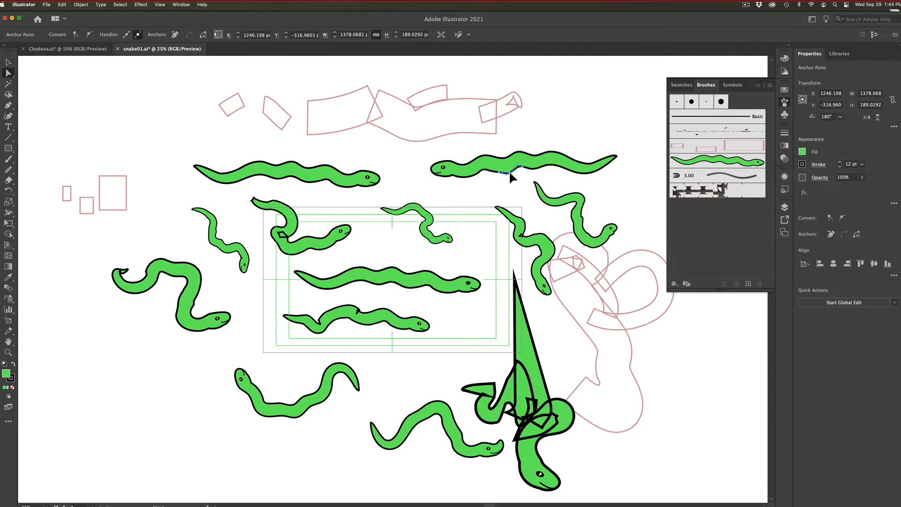
left_click(583, 226)
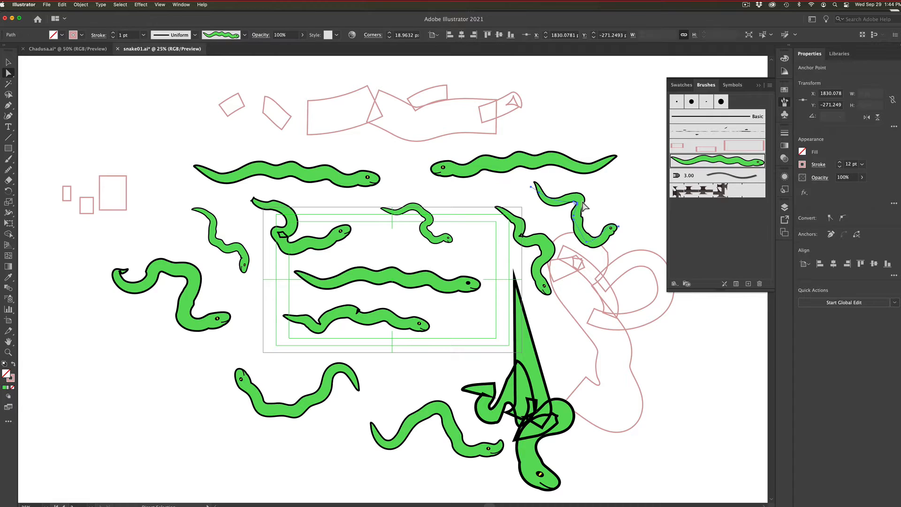
left_click_drag(574, 224, 581, 228)
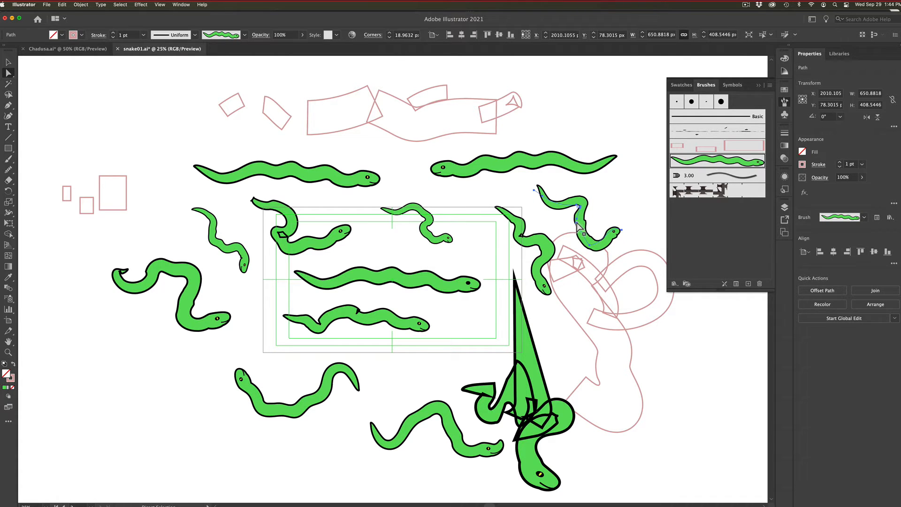
Step: Stretch that snake's head end far down to the lower right and shift the anchor point at its tail tip
left_click(578, 226)
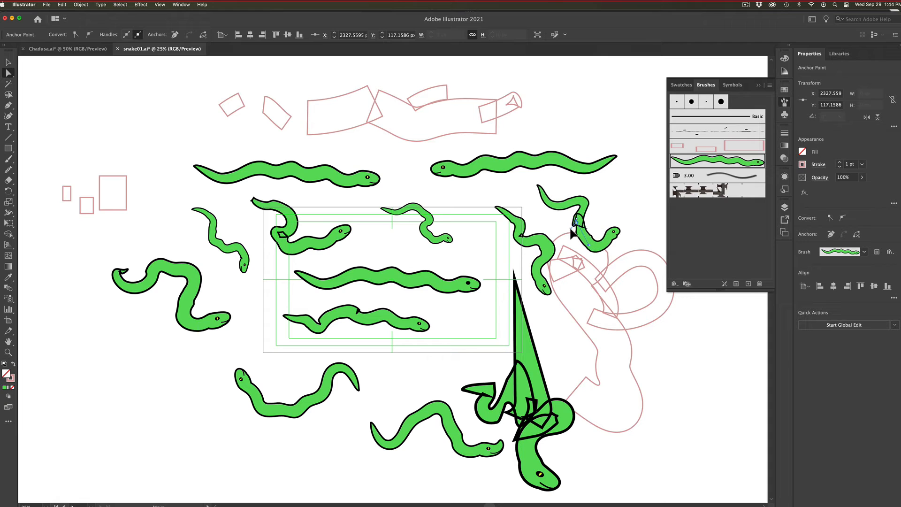
left_click_drag(570, 229, 665, 344)
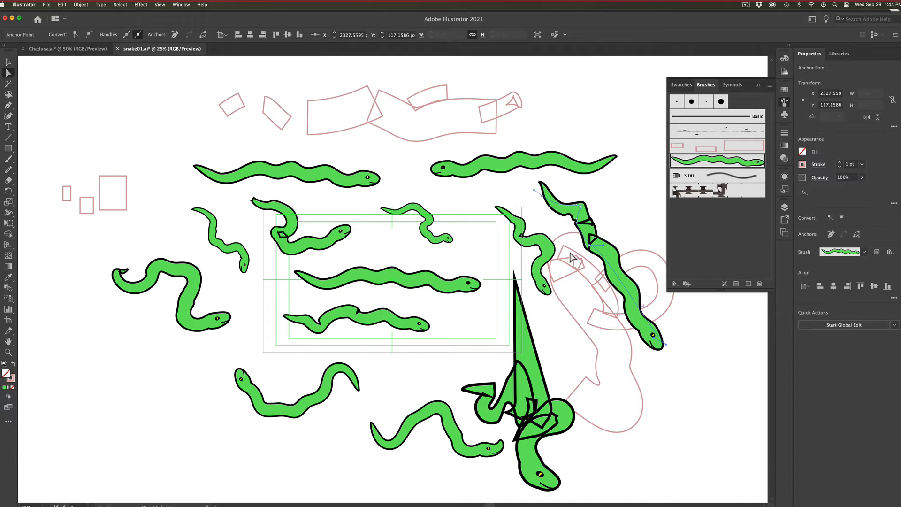
mouse_move(534, 190)
left_mouse_down()
mouse_move(519, 177)
mouse_move(532, 195)
left_mouse_up()
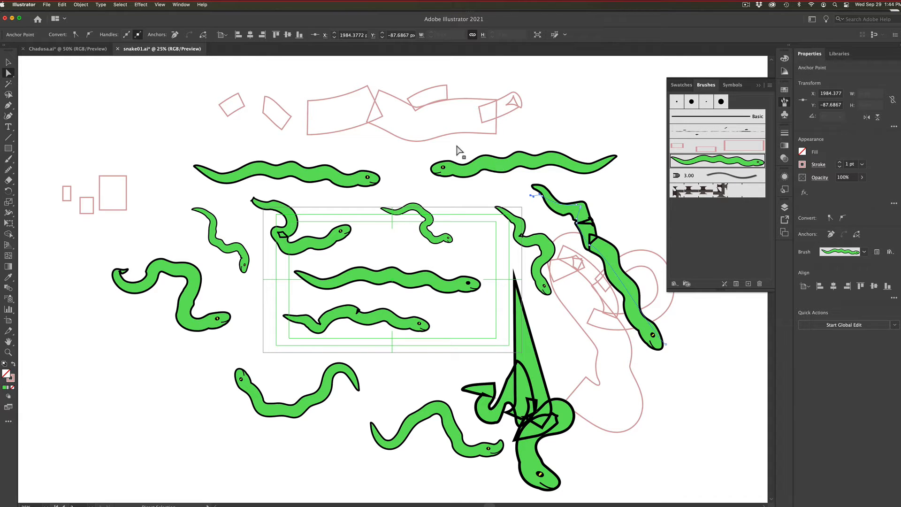
Step: Switch to the Chadusa.ai document, bring the head into view and expand the face background layer's contents
left_click(80, 51)
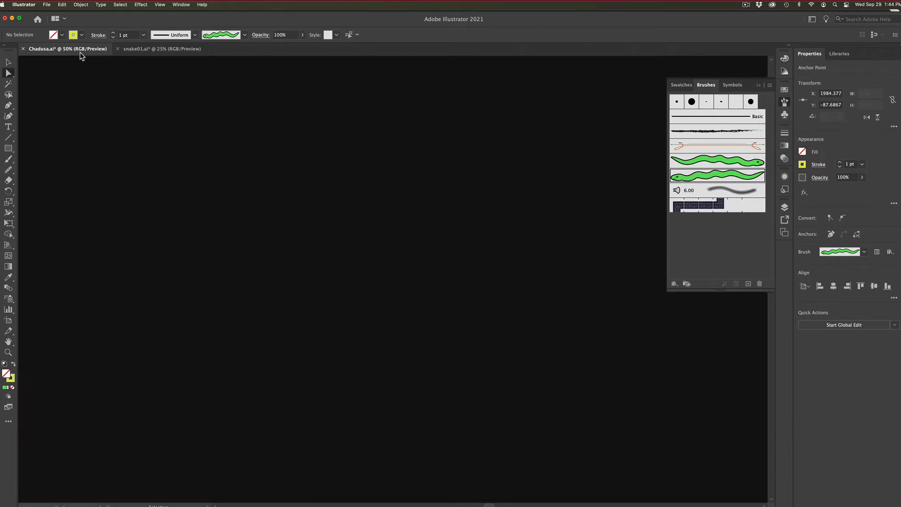
key("space")
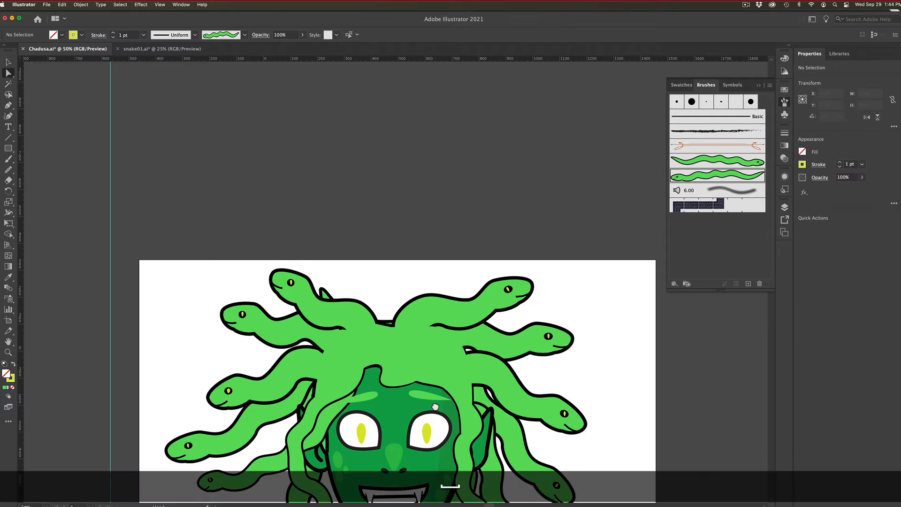
left_click_drag(436, 412, 427, 295)
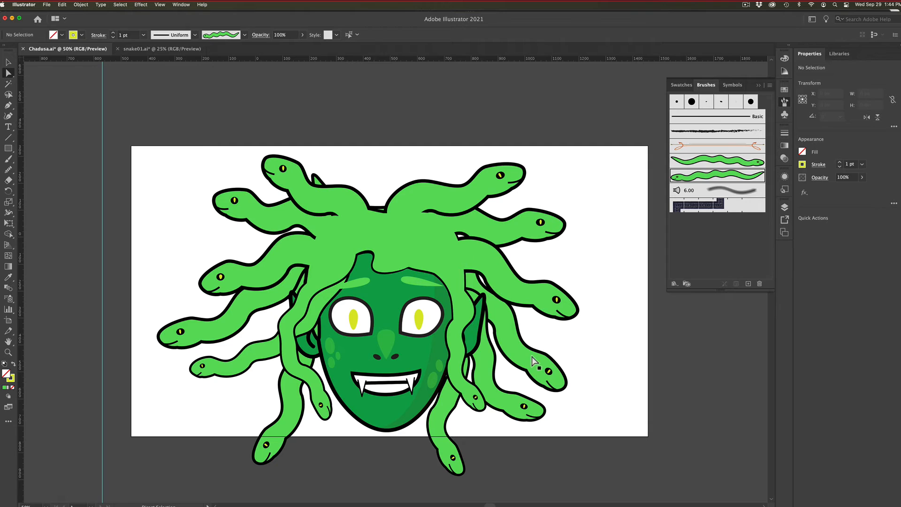
left_click(784, 208)
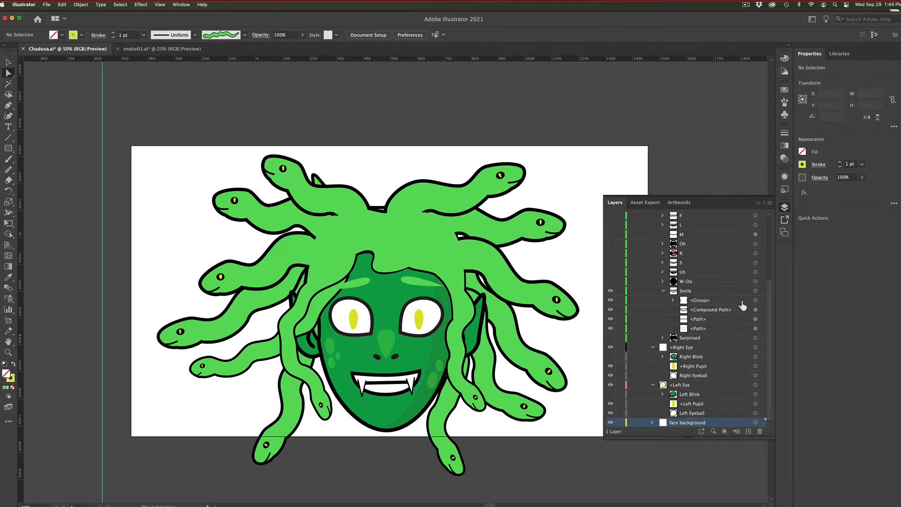
left_click(652, 422)
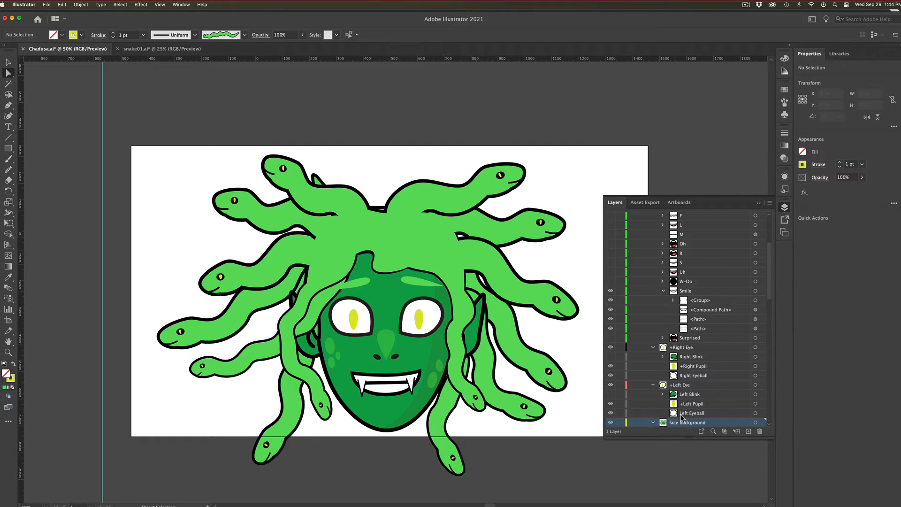
left_click_drag(769, 271, 770, 365)
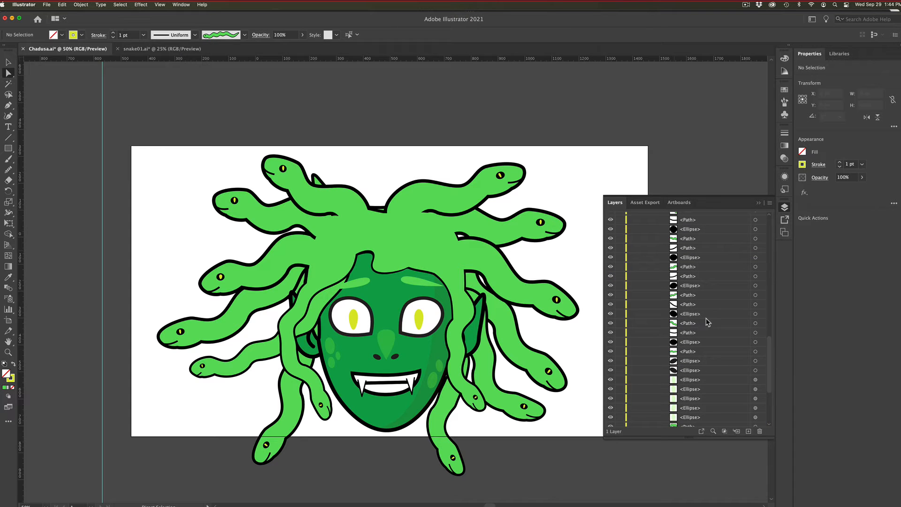
Step: Examine the snake paths and eye on Chadusa's head and the items listed inside the face background layer
left_click(564, 381)
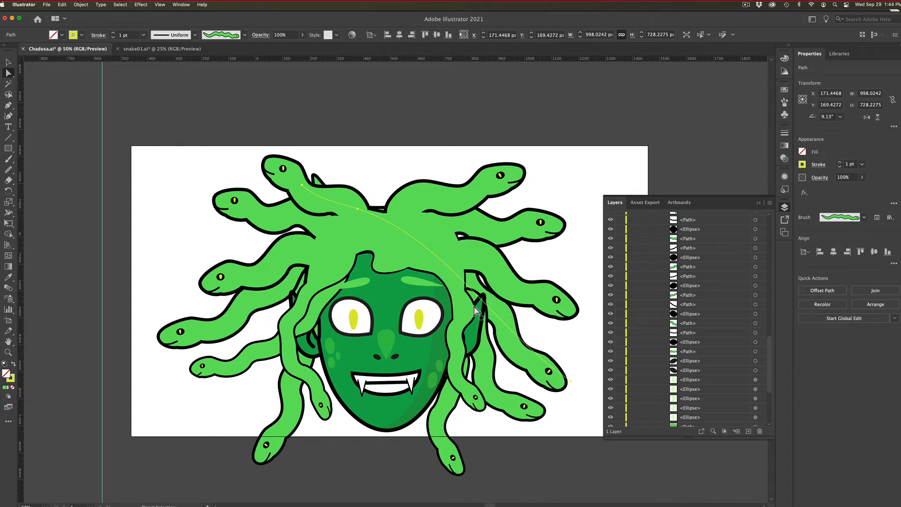
left_click(507, 287)
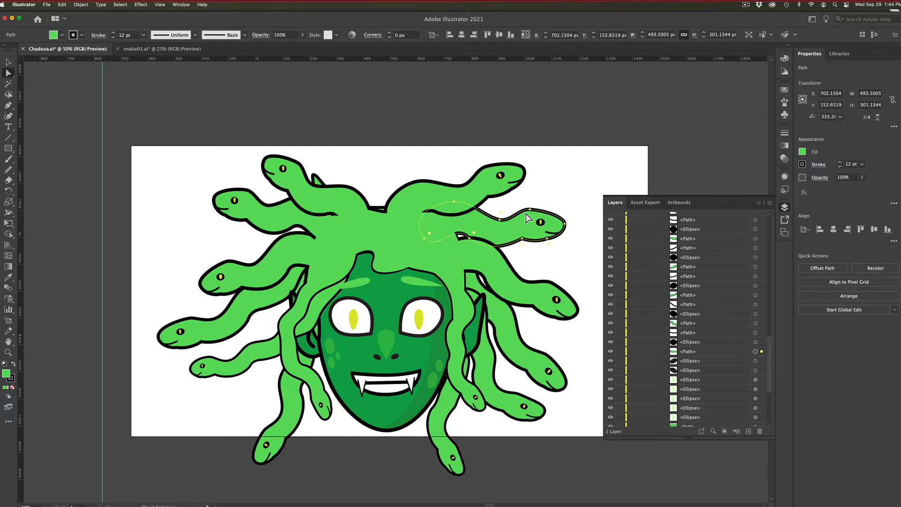
left_click(477, 187)
left_click(499, 175)
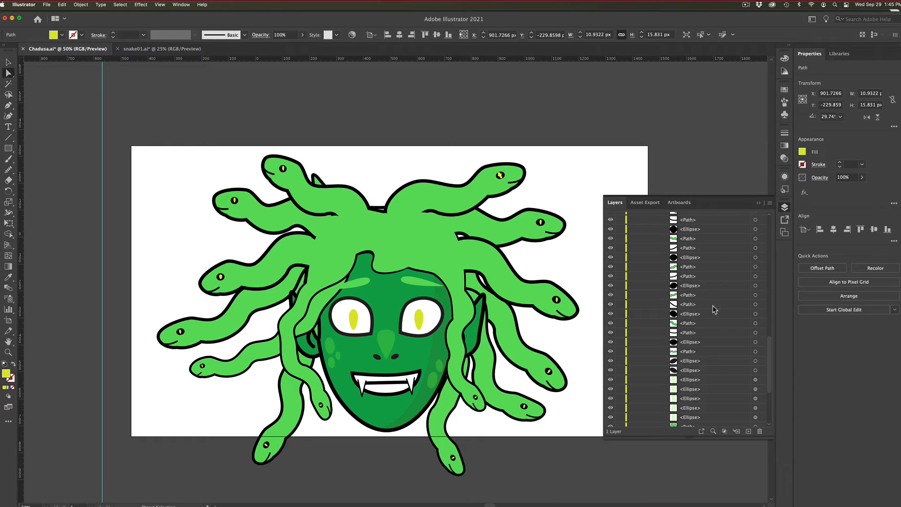
scroll(751, 303, "up", 5)
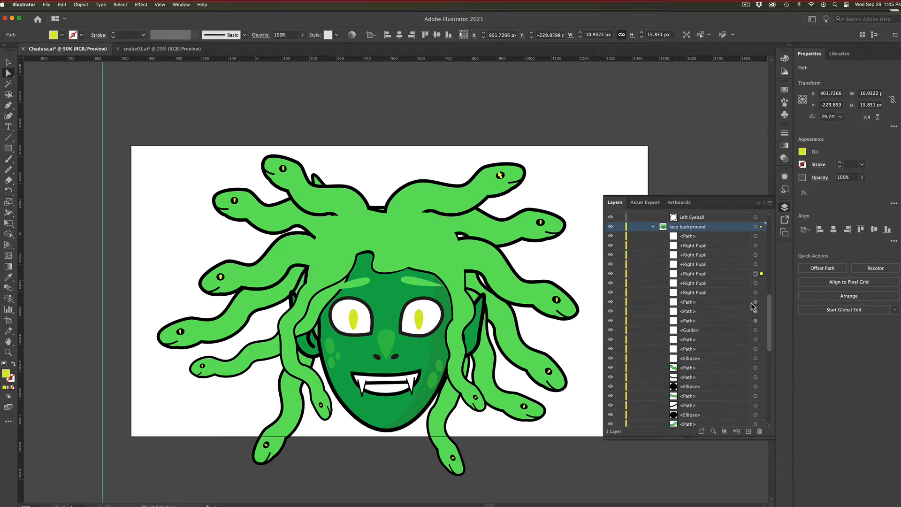
scroll(751, 302, "down", 6)
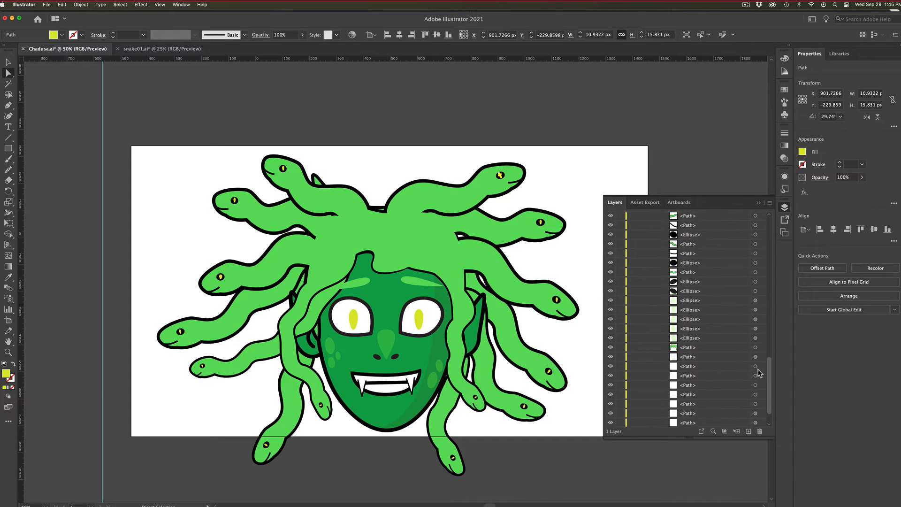
left_click_drag(758, 370, 757, 397)
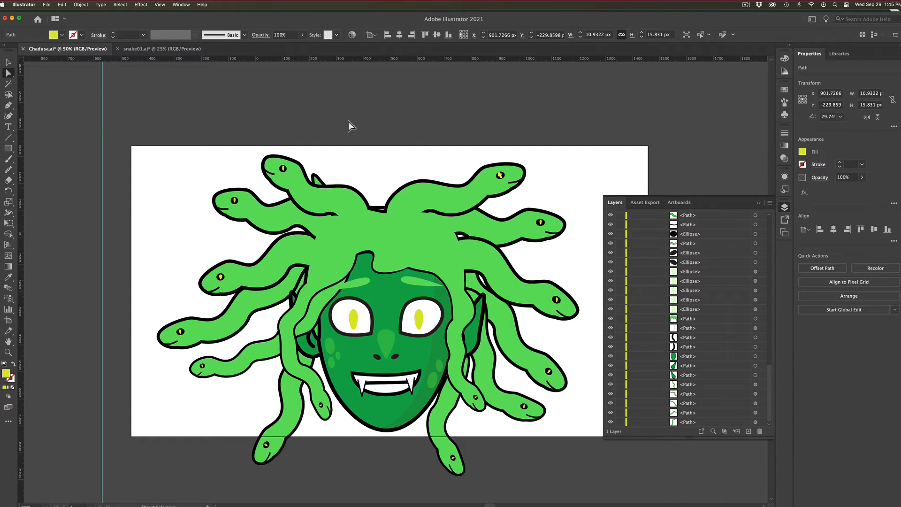
Step: Group the parts of the uppermost snake on the right side of Chadusa's head
left_click(8, 62)
left_click(523, 187, "shift")
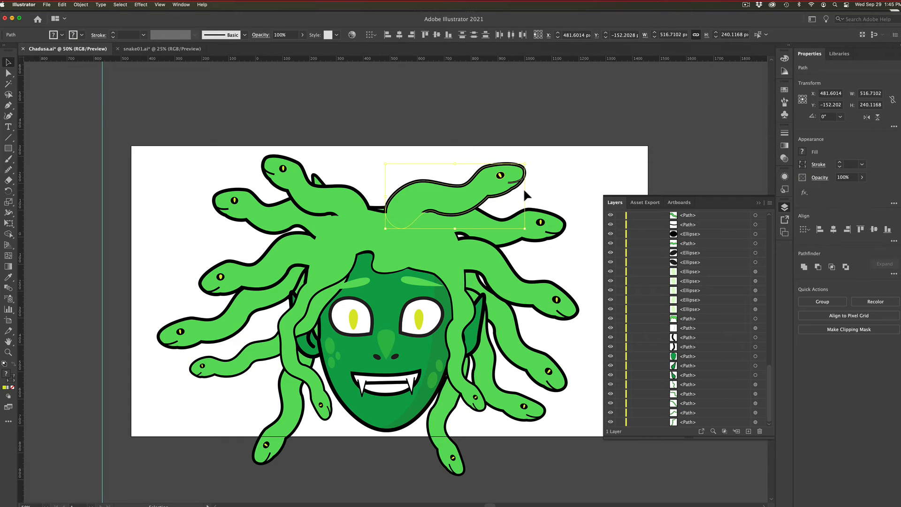
key("super+g")
left_click(556, 172)
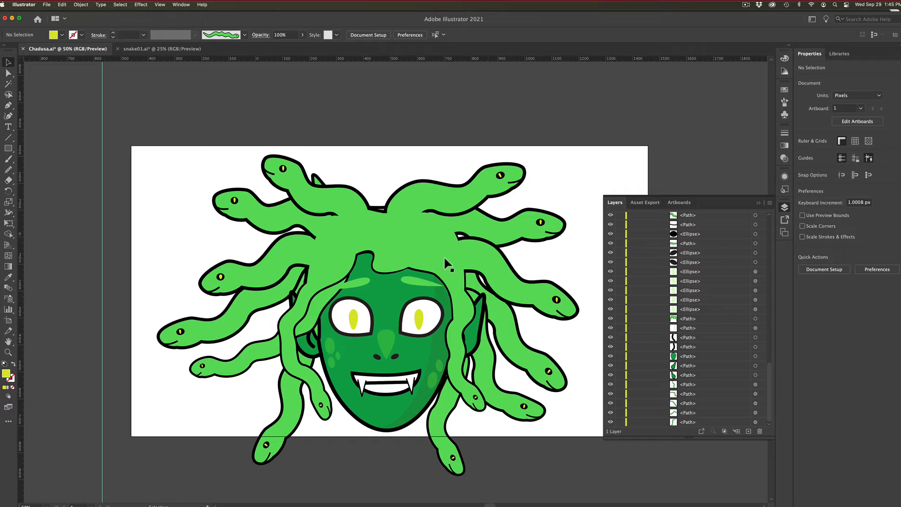
Step: Move the green hair fill off Chadusa's head to show the snakes beneath it, and undo the move
left_click(401, 254)
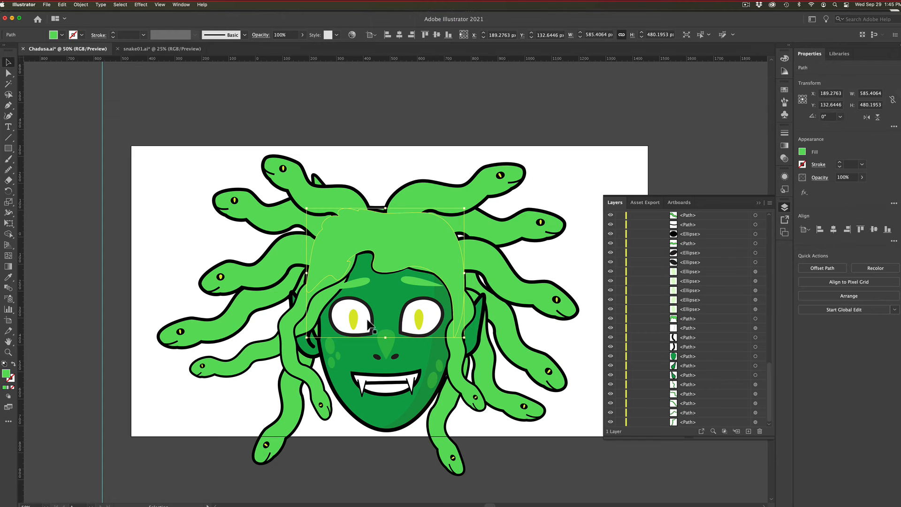
left_click_drag(381, 242, 222, 249)
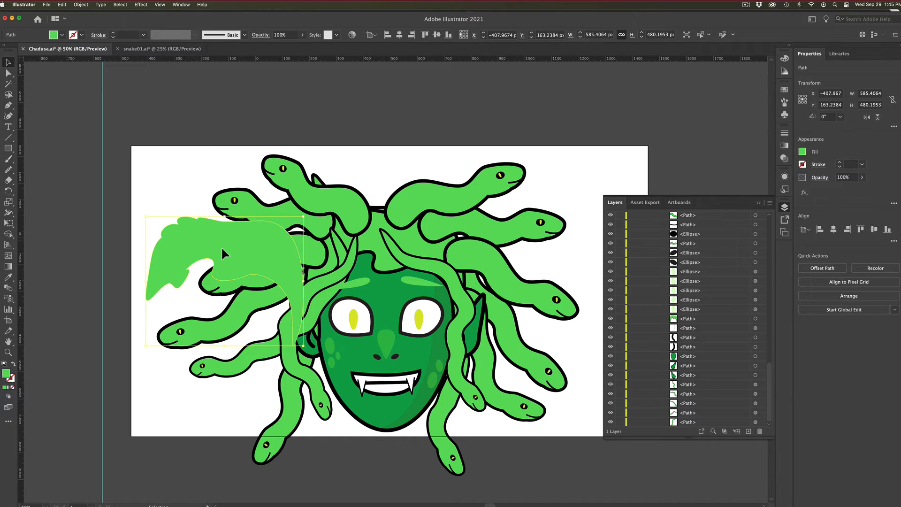
key("super+z")
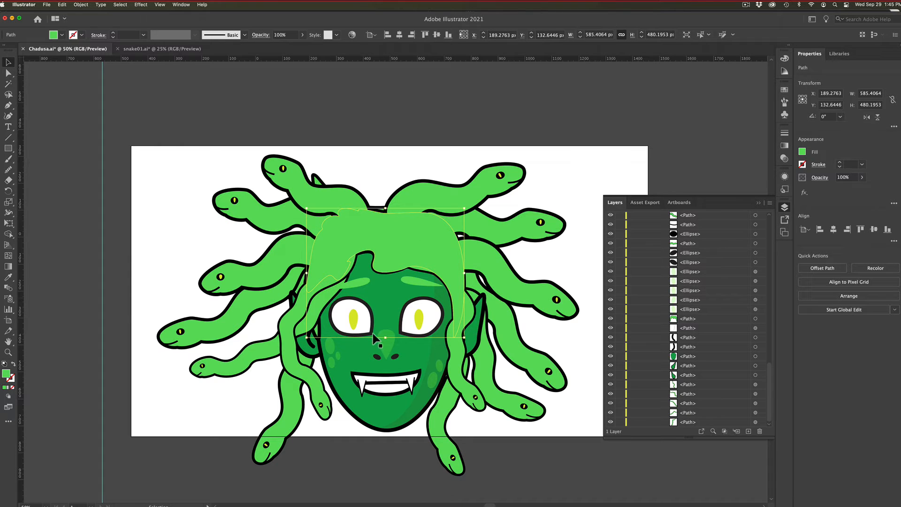
Step: Save Chadusa.ai, return to the snake01.ai document and switch to Adobe Character Animator 2021
left_click(173, 162)
key("super+s")
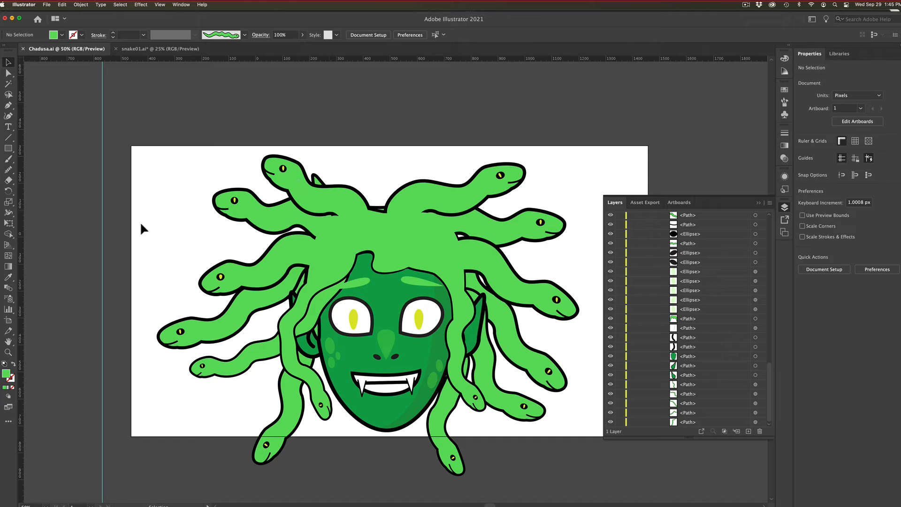
left_click(126, 49)
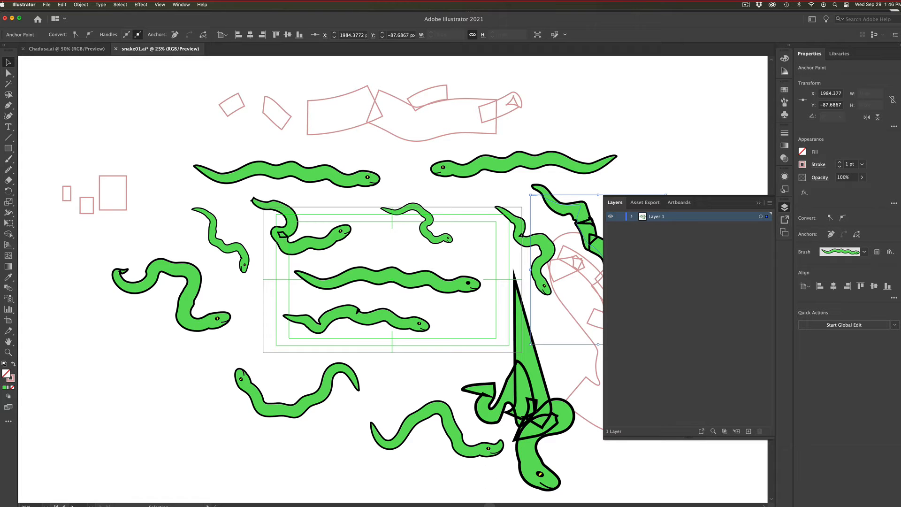
mouse_move(470, 497)
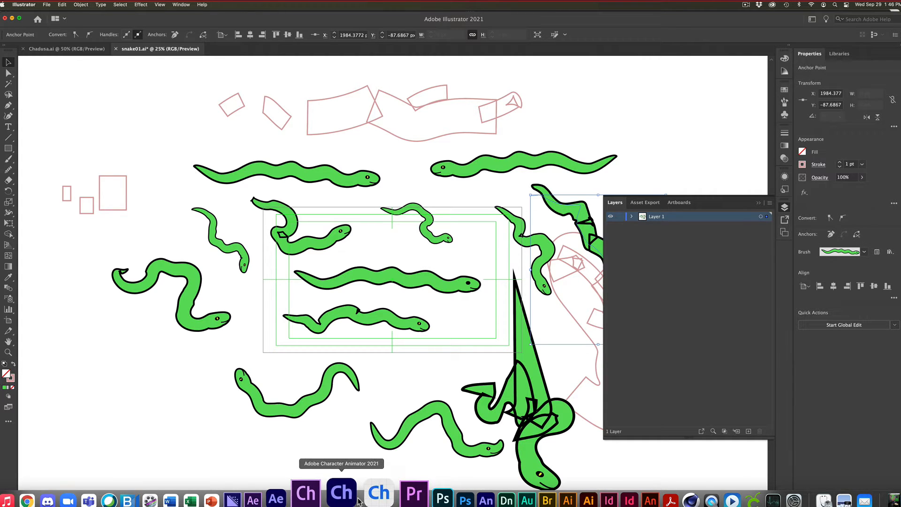
left_click(356, 501)
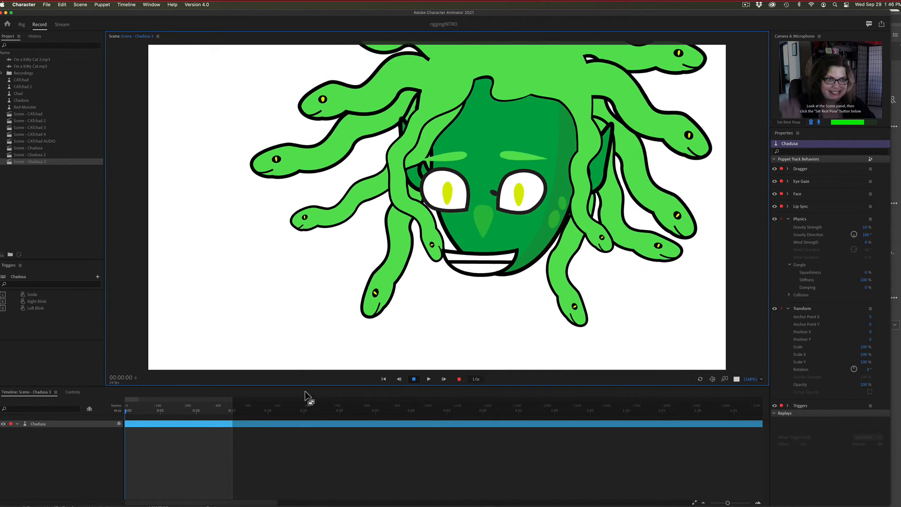
Step: Reposition the Chadusa puppet's face background layer in the rig to line up with the eyes and mouth, and return to the recording workspace
left_click(21, 25)
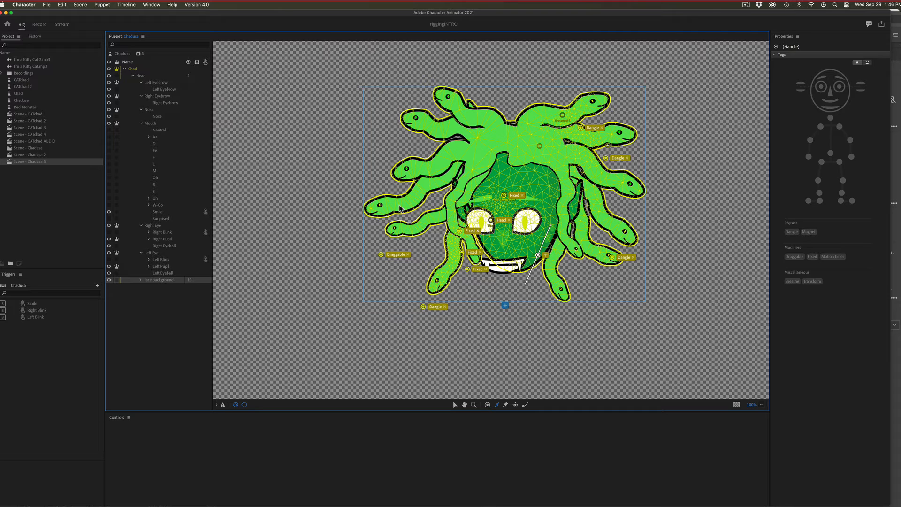
left_click(157, 280)
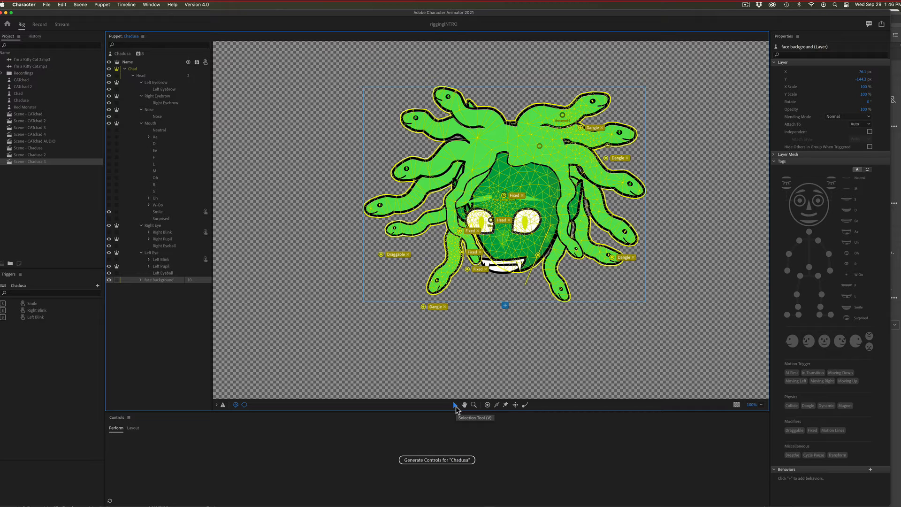
left_click(455, 407)
left_click_drag(517, 179, 511, 193)
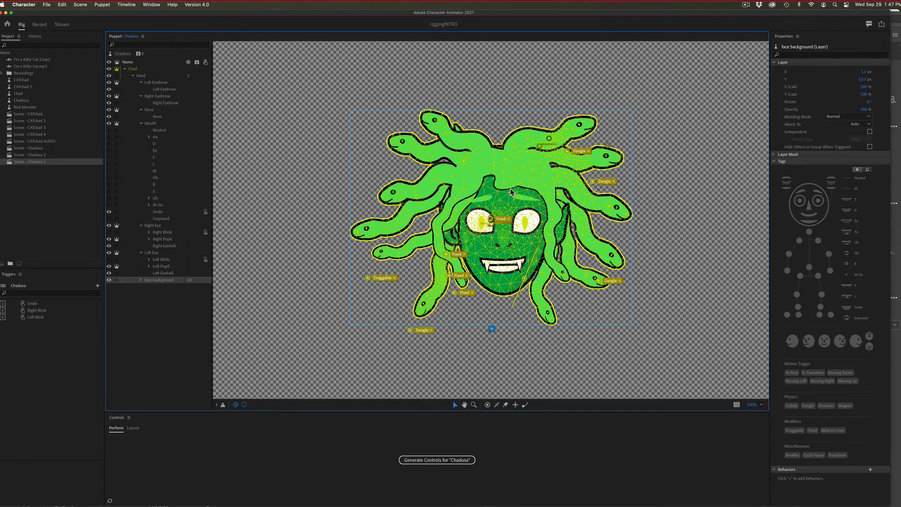
left_click(39, 24)
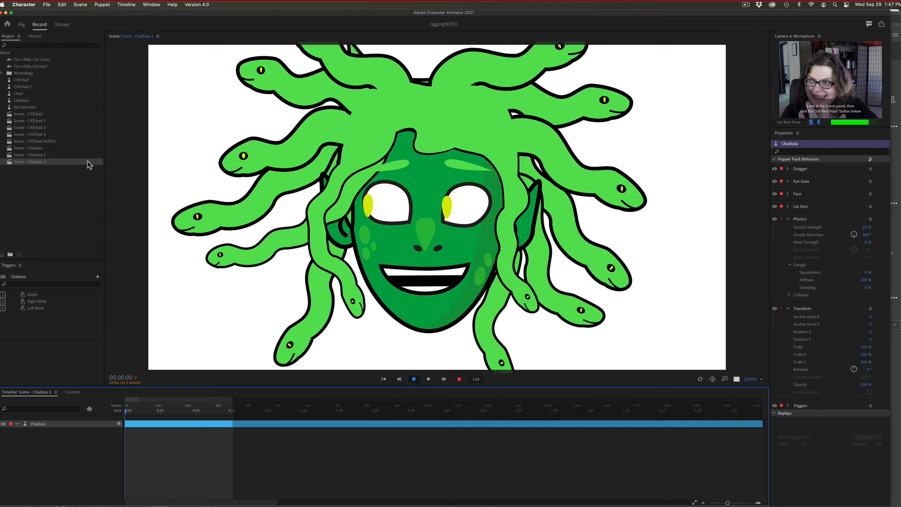
Step: Import snake01.ai from the riggingINTRO folder, reached through the Fall 2021 alias on the Desktop, into the project
left_click(50, 195)
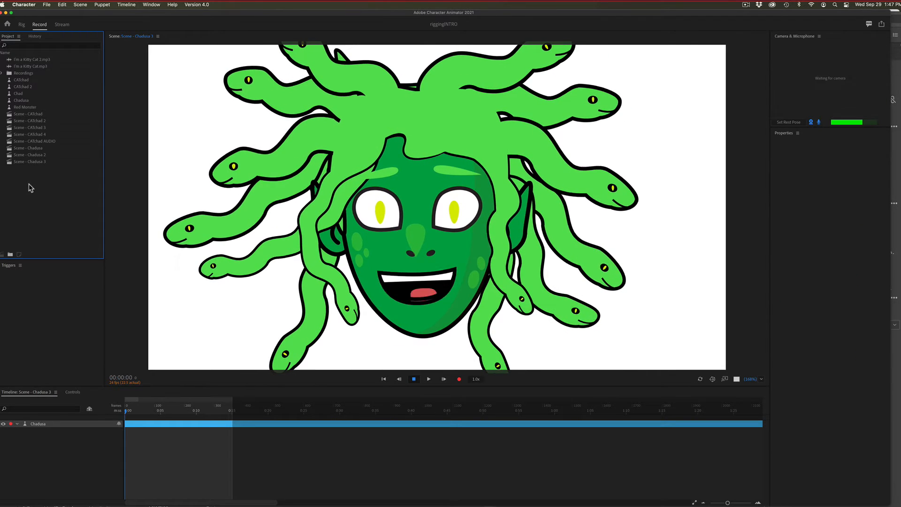
key("super+i")
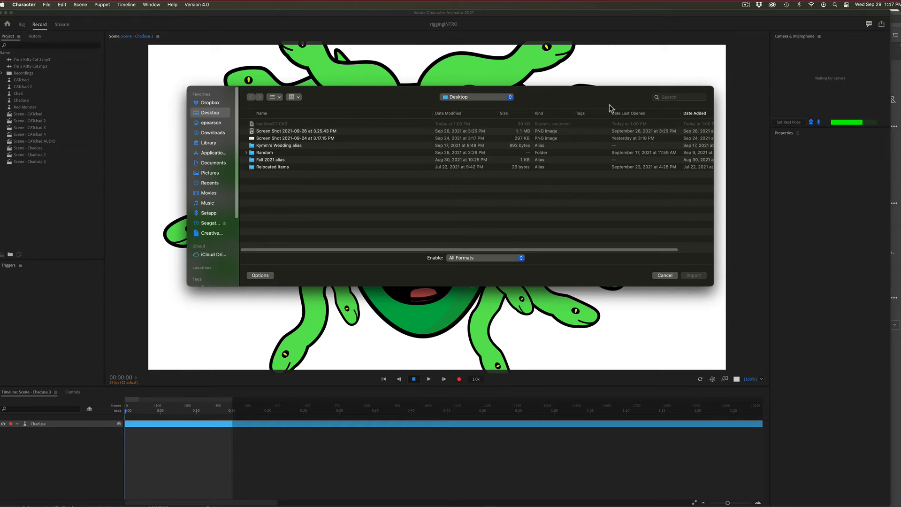
double_click(269, 160)
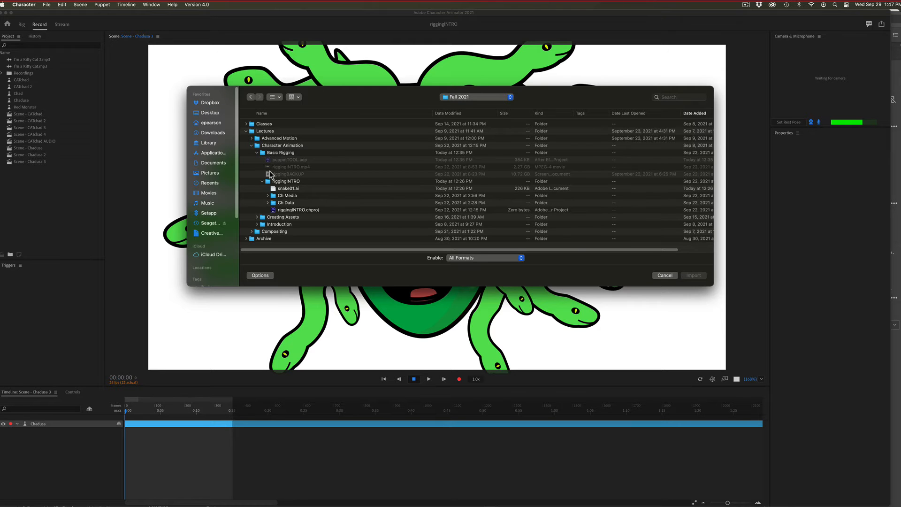
double_click(281, 188)
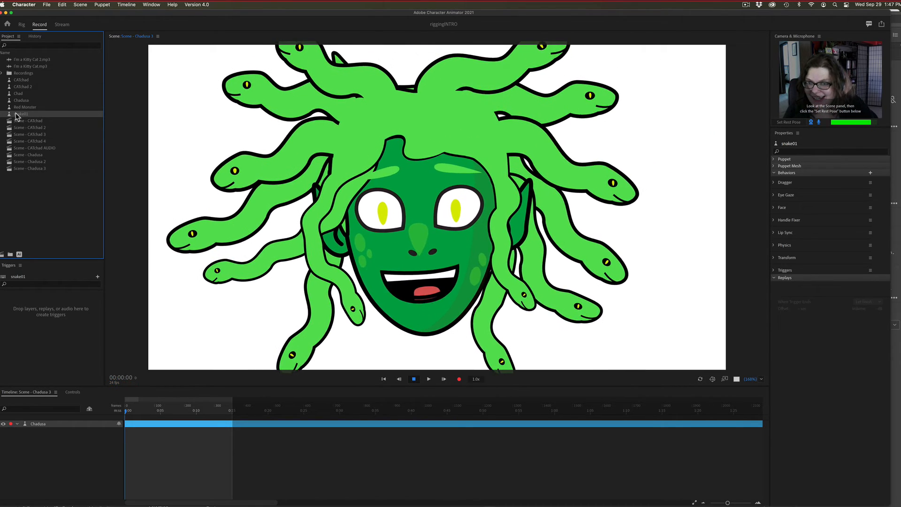
Step: Add the snake01 puppet to Scene - Chadusa 3 with the Chadusa track hidden, and view its rig before returning to the recording workspace
left_click_drag(17, 115, 394, 319)
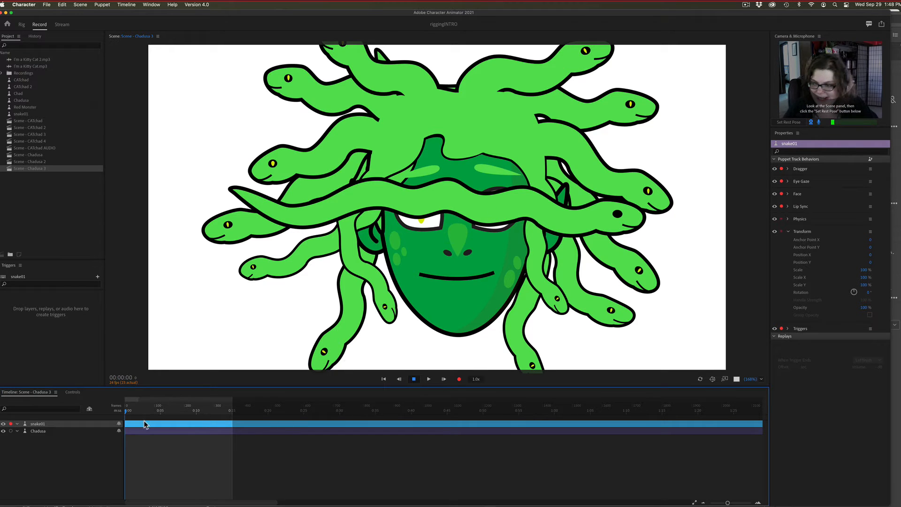
left_click(3, 430)
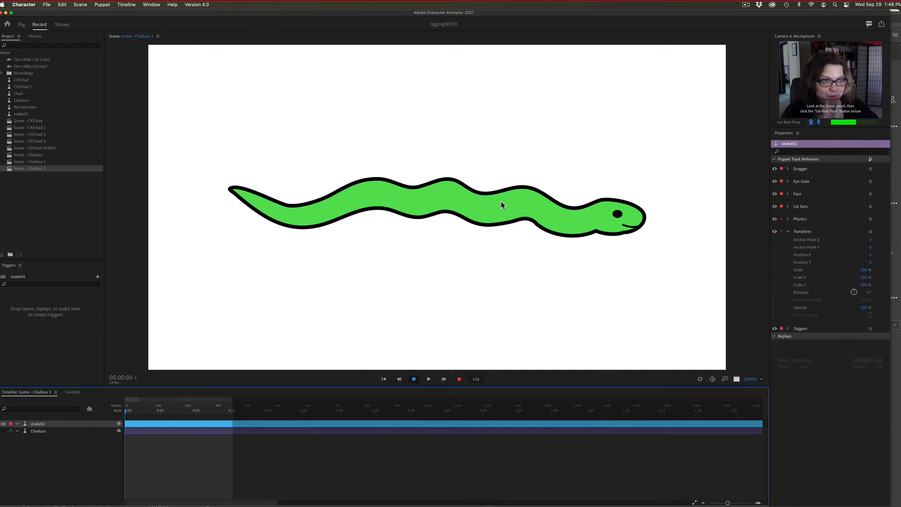
left_click(21, 24)
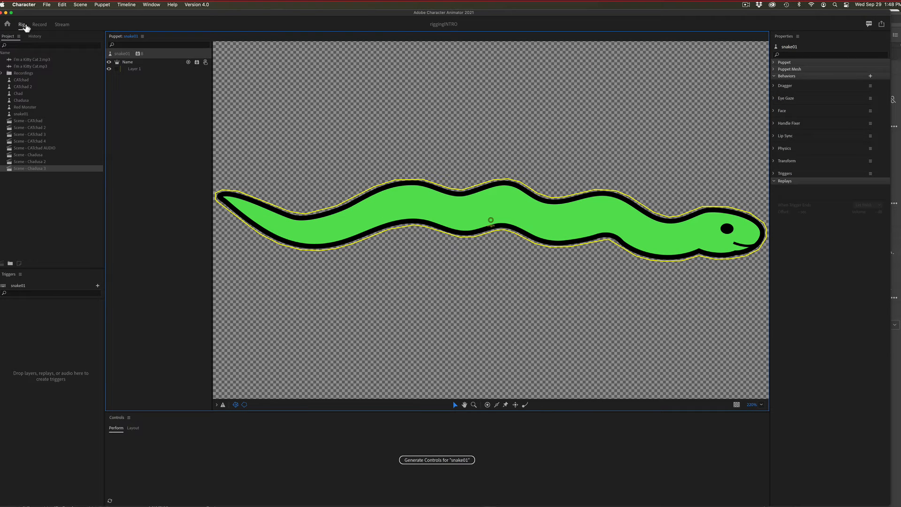
left_click(40, 24)
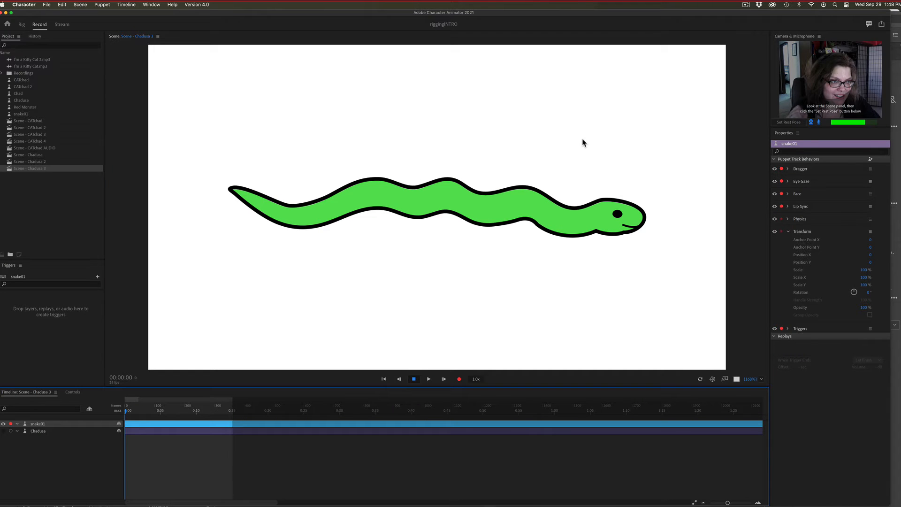
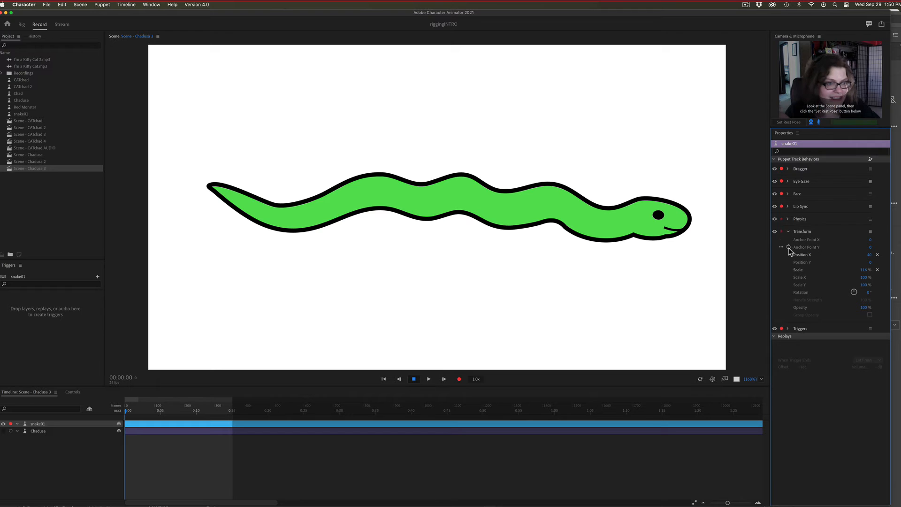
Step: Enable keyframing for the snake01 puppet's Transform Position X at the start of the timeline
left_click(789, 254)
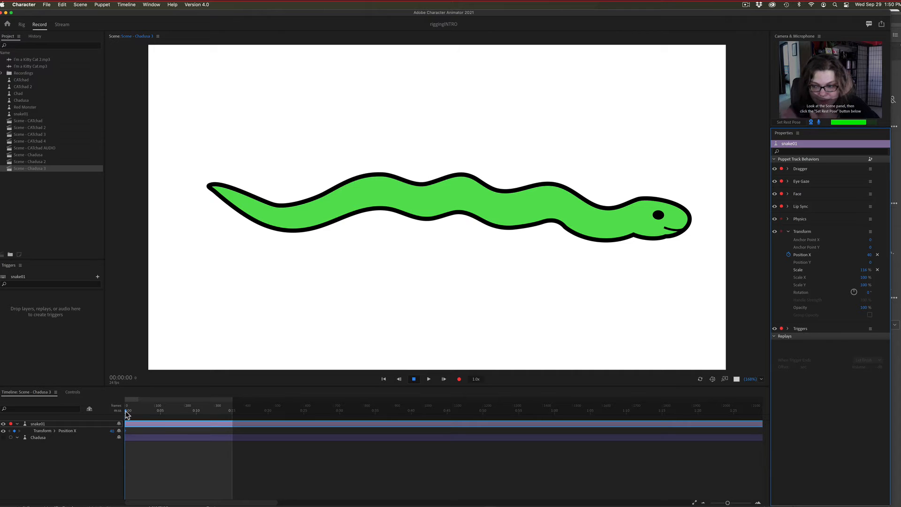
Step: Keyframe the snake's Position X to 219 at 00:09:00 and play the movement from the start
left_click_drag(126, 412, 190, 411)
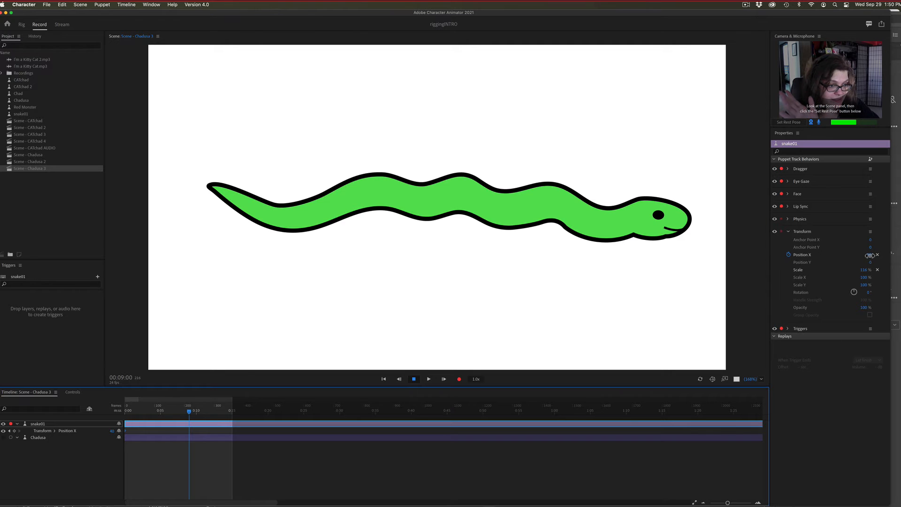
left_click_drag(868, 258, 892, 258)
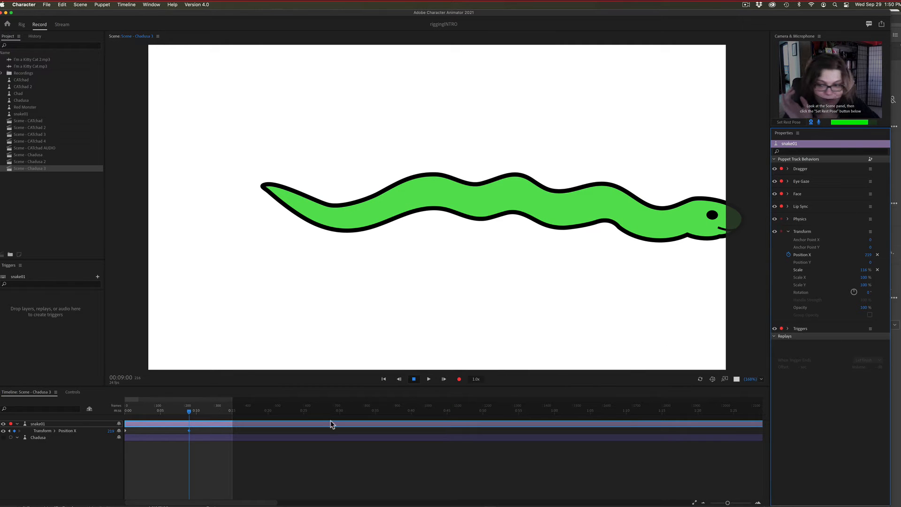
left_click(164, 411)
left_click(126, 411)
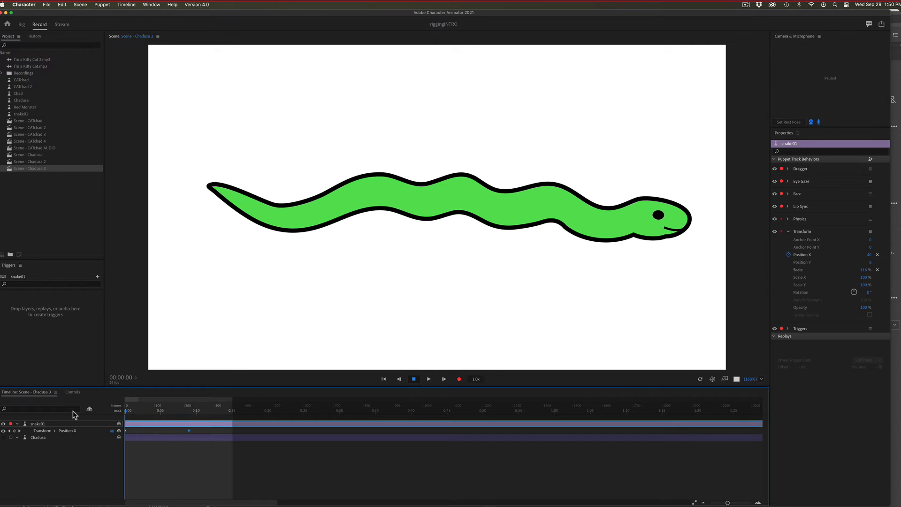
key("space")
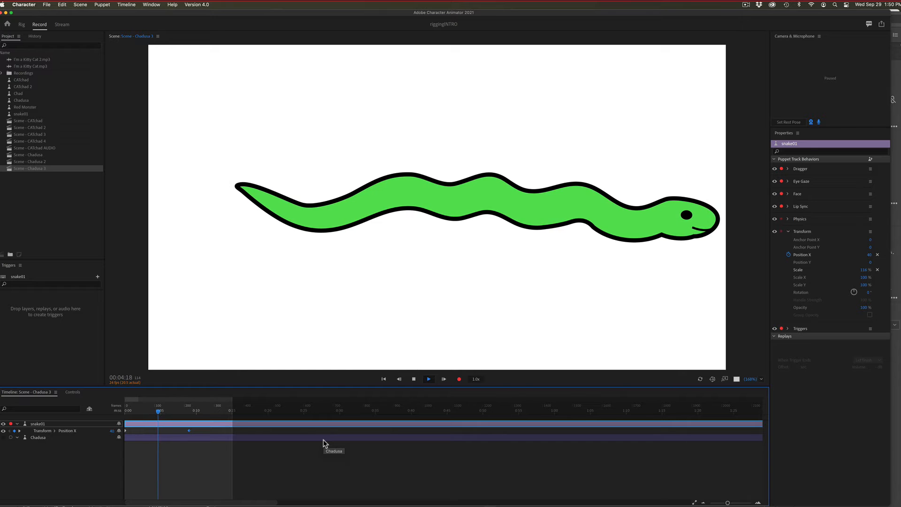
key("space")
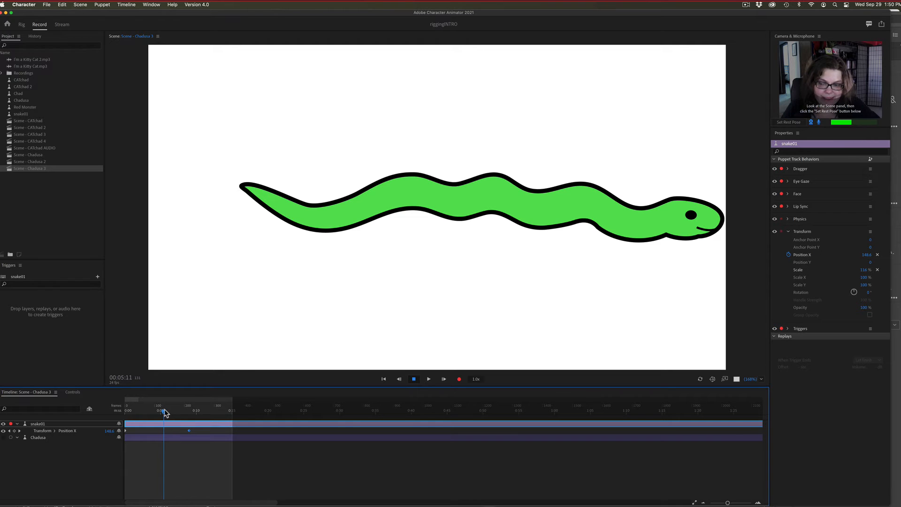
Step: Set the snake's Position X keyframe at 00:00:00 to -1,803 and play the animation
left_click_drag(161, 410, 119, 413)
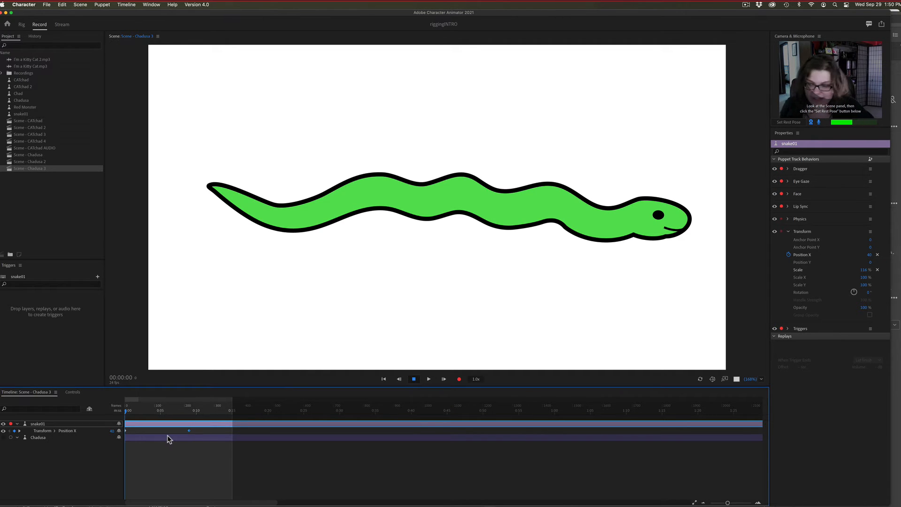
left_click_drag(871, 255, 163, 212)
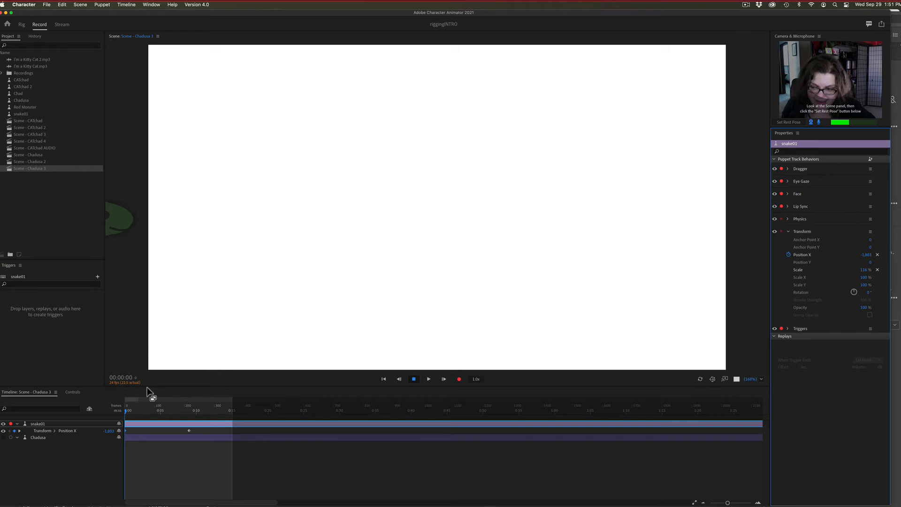
key("space")
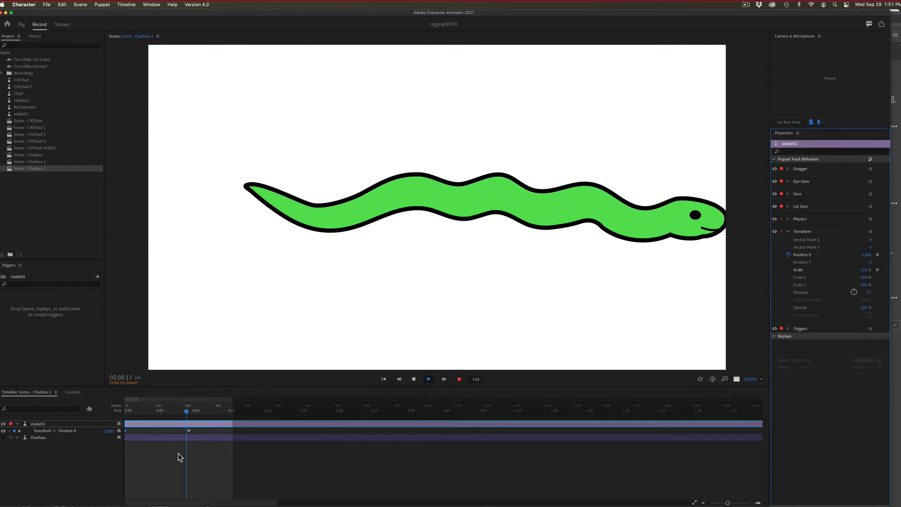
key("space")
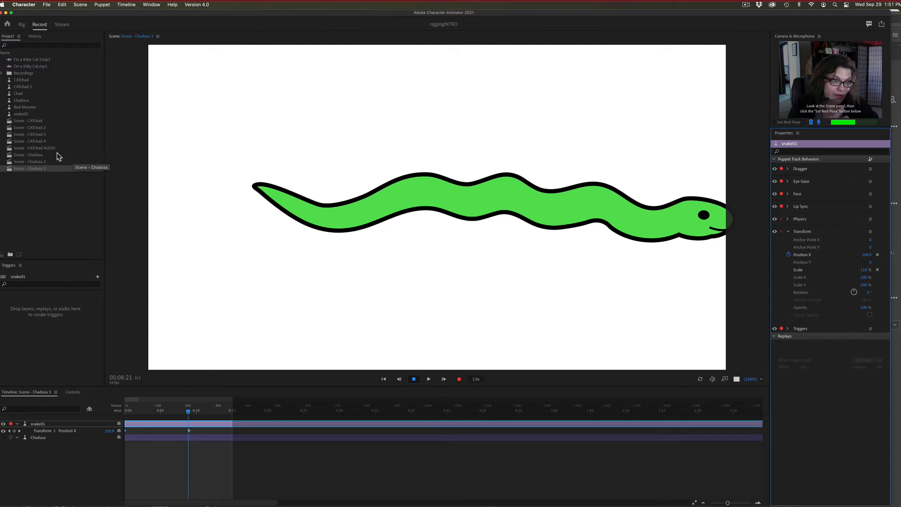
Step: Open the snake01 puppet for rigging and adjust its origin handle near the middle of the body
left_click(21, 25)
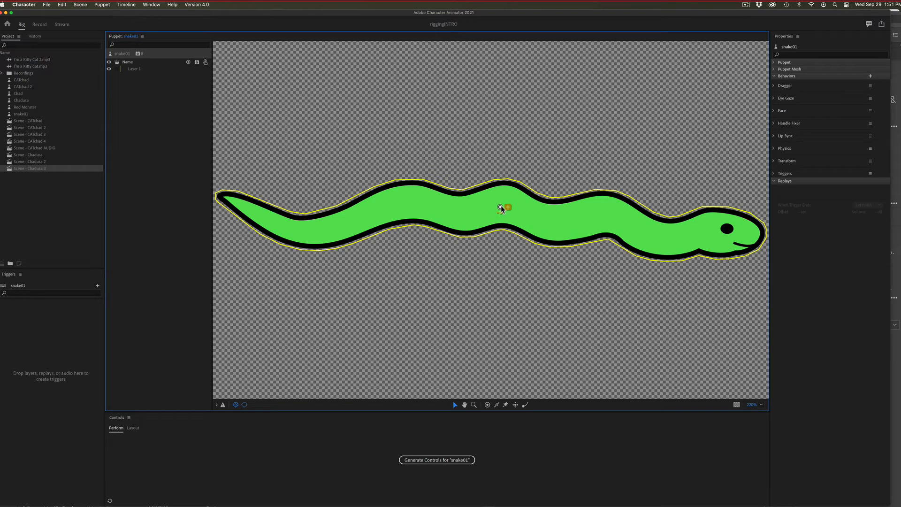
mouse_move(500, 210)
left_mouse_down()
mouse_move(454, 203)
mouse_move(496, 205)
left_mouse_up()
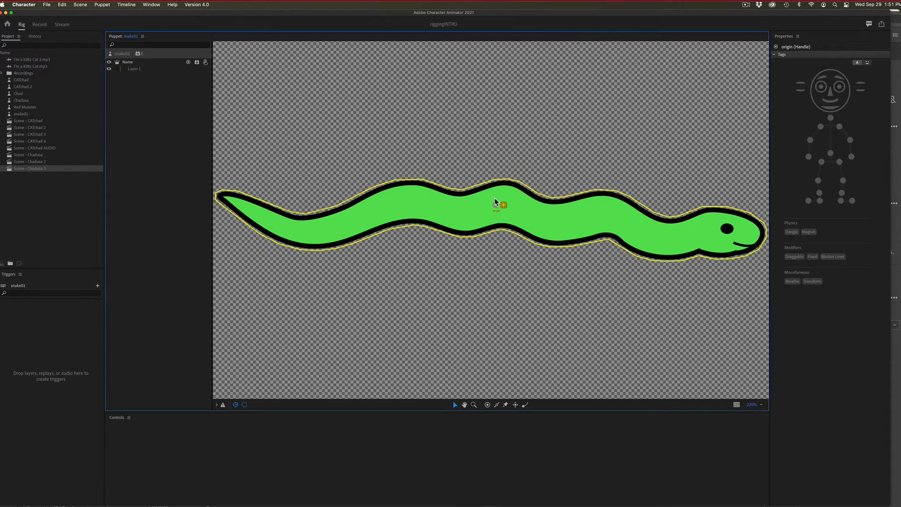
left_click_drag(496, 206, 499, 207)
left_click(479, 431)
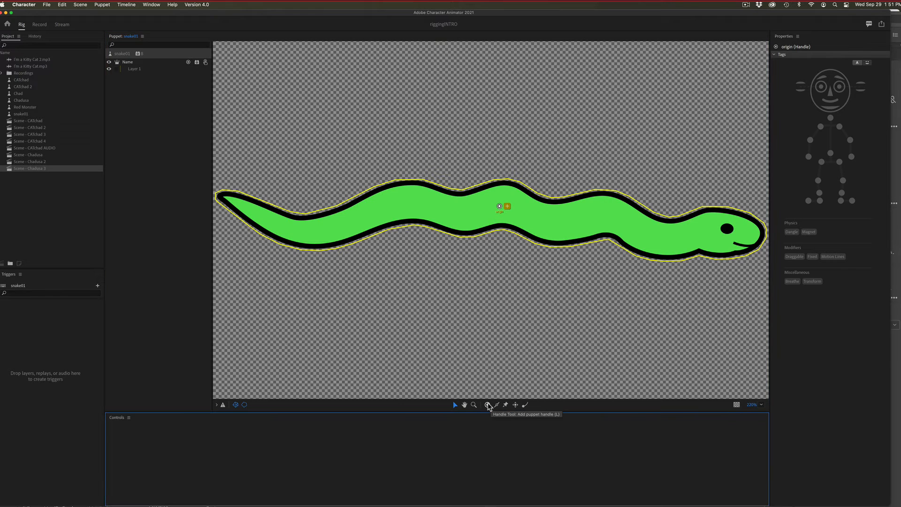
Step: Add draggable handles to the snake's head and tail with the Dragger tool
left_click(517, 406)
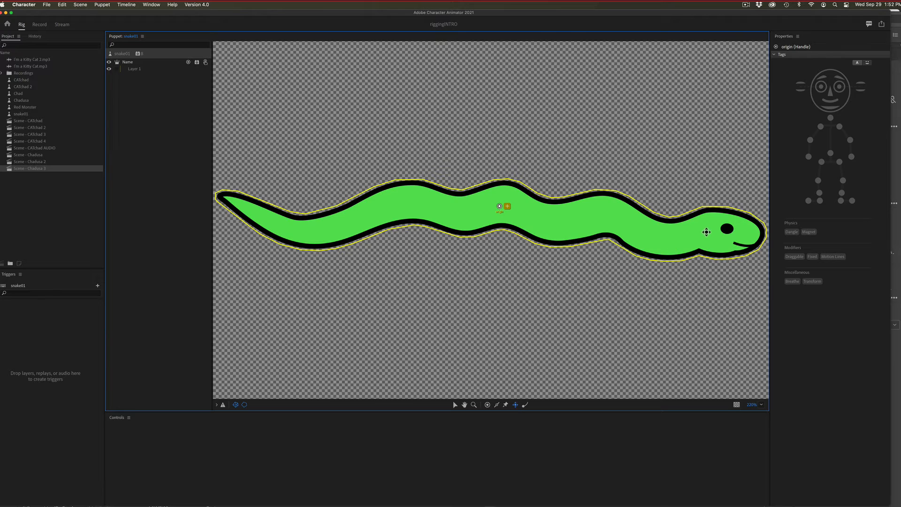
left_click(708, 232)
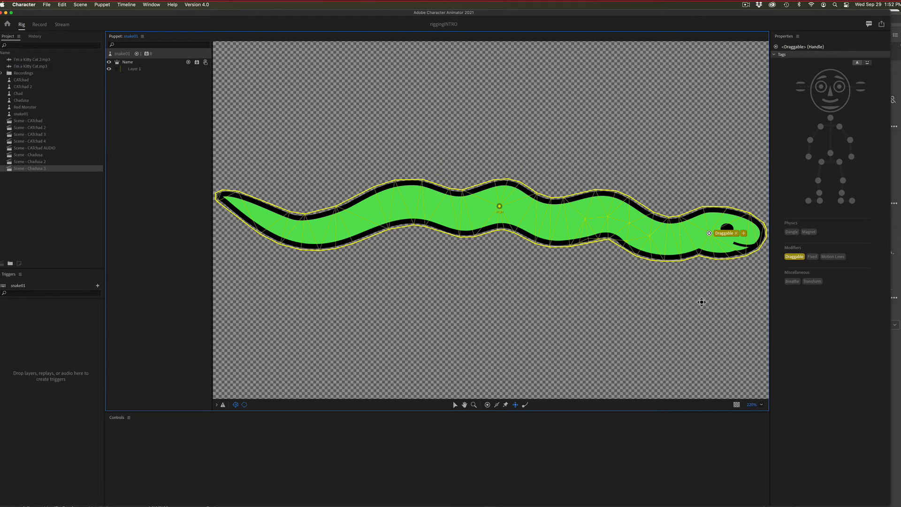
left_click(252, 210)
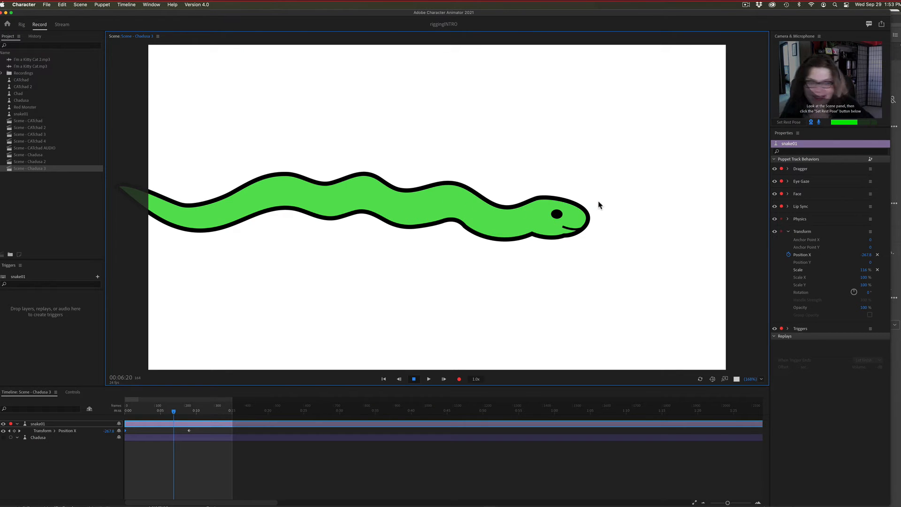
Step: Return to the scene, test pulling the snake's head at 00:08:22, and disarm Eye Gaze, Face and Lip Sync for recording
left_click_drag(173, 411, 188, 410)
left_click_drag(704, 217, 670, 191)
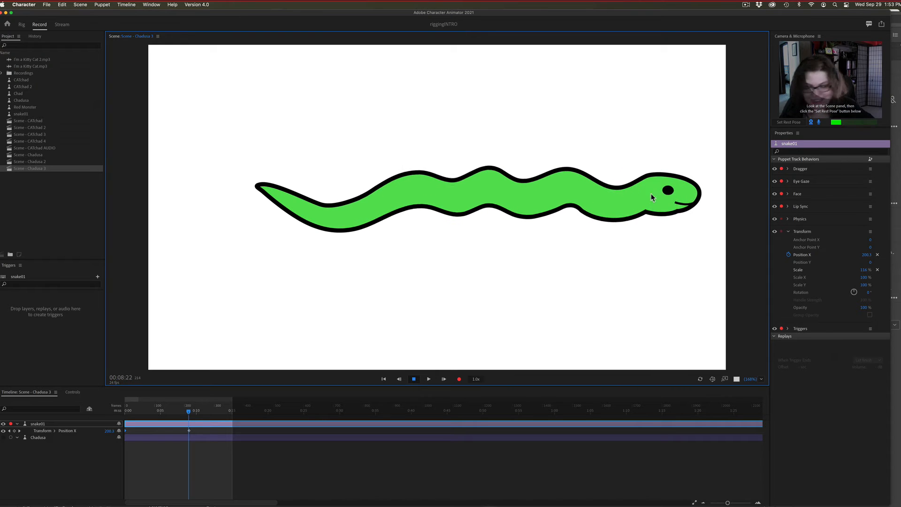
left_click(781, 182)
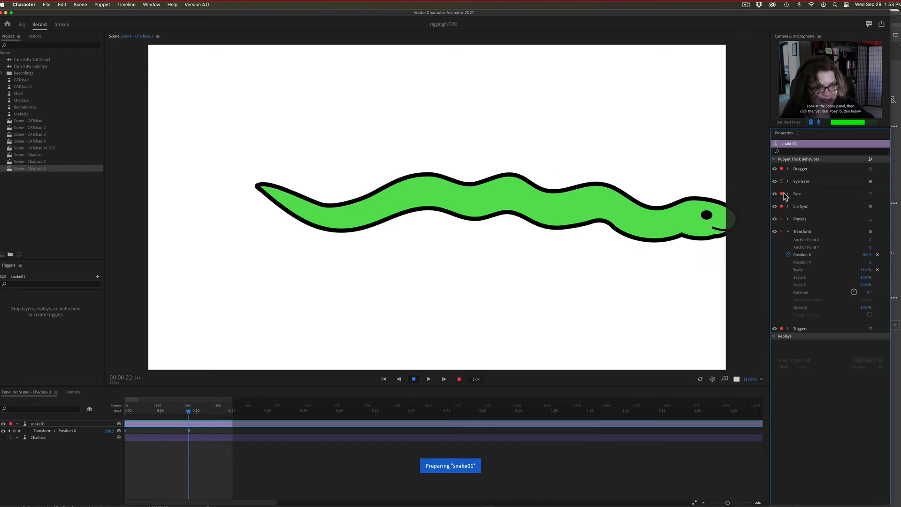
left_click(782, 195)
left_click(781, 207)
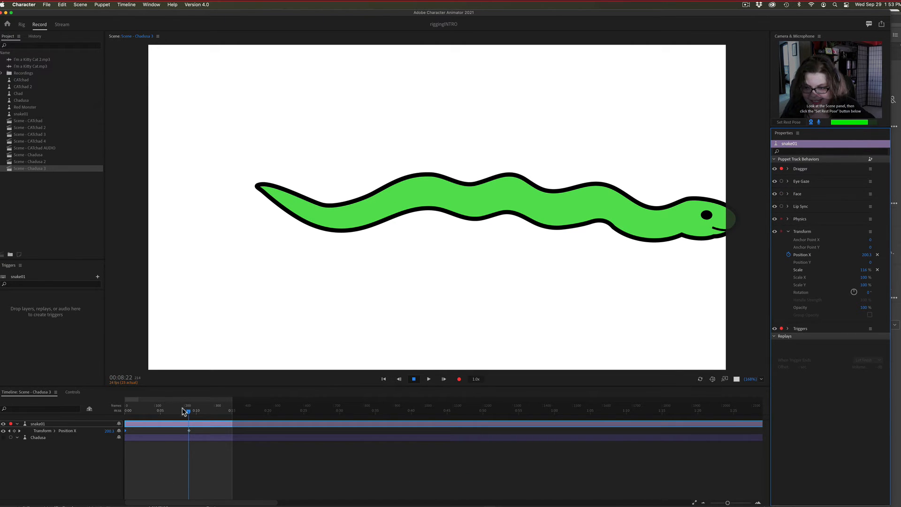
Step: Record a Dragger take from 00:04:23 that pulls the snake's head upward, and scrub through the result
left_click_drag(188, 411, 160, 407)
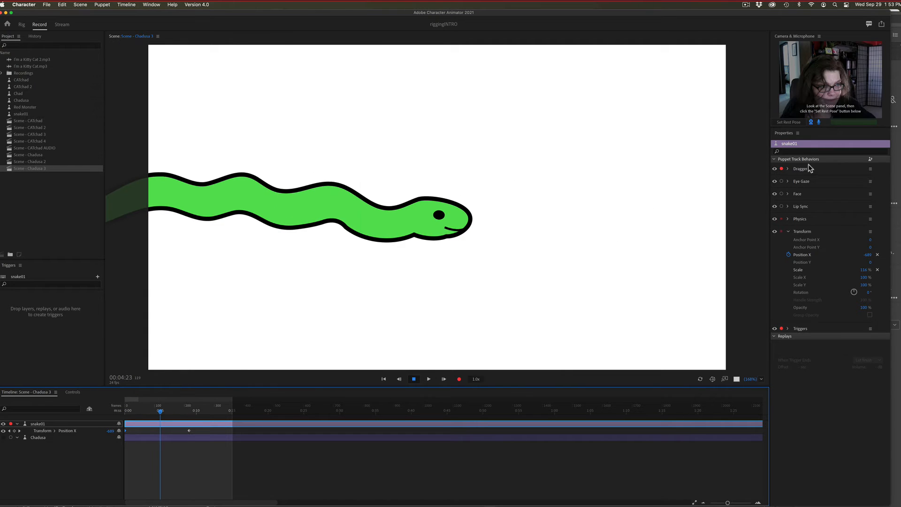
left_click(459, 379)
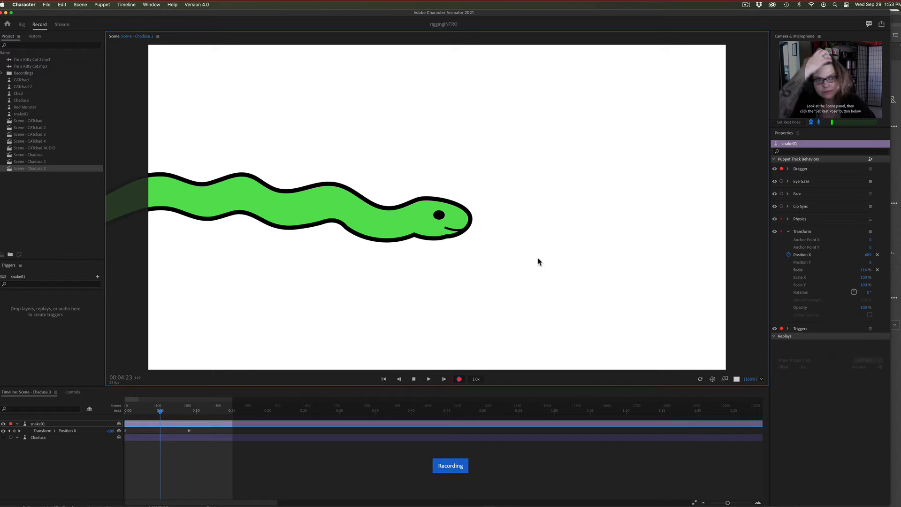
mouse_move(487, 216)
left_mouse_down()
mouse_move(447, 213)
mouse_move(499, 211)
mouse_move(478, 213)
mouse_move(550, 190)
left_mouse_up()
left_click_drag(212, 411, 178, 411)
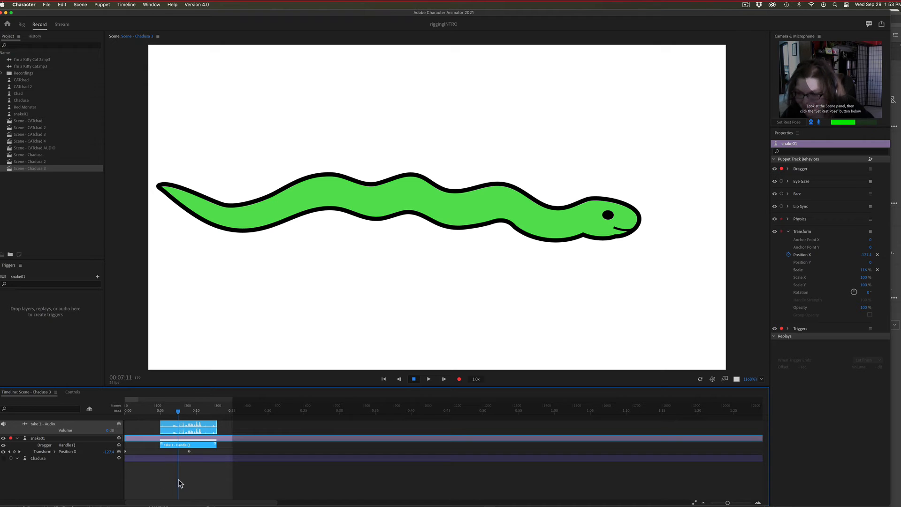
Step: Delete the take's recorded audio track and scrub through the remaining snake animation to 00:10:01
left_click(212, 479)
left_click(203, 430)
key("BackSpace")
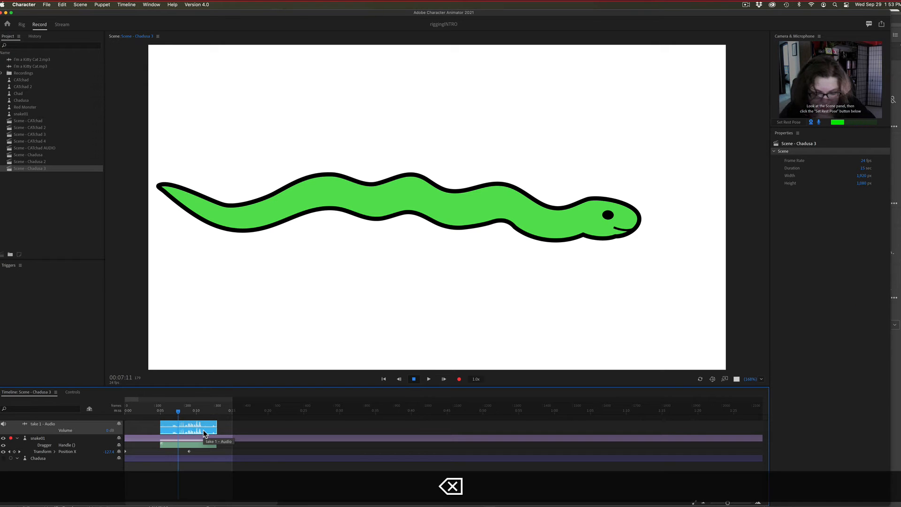
mouse_move(178, 411)
left_mouse_down()
mouse_move(205, 412)
mouse_move(196, 412)
left_mouse_up()
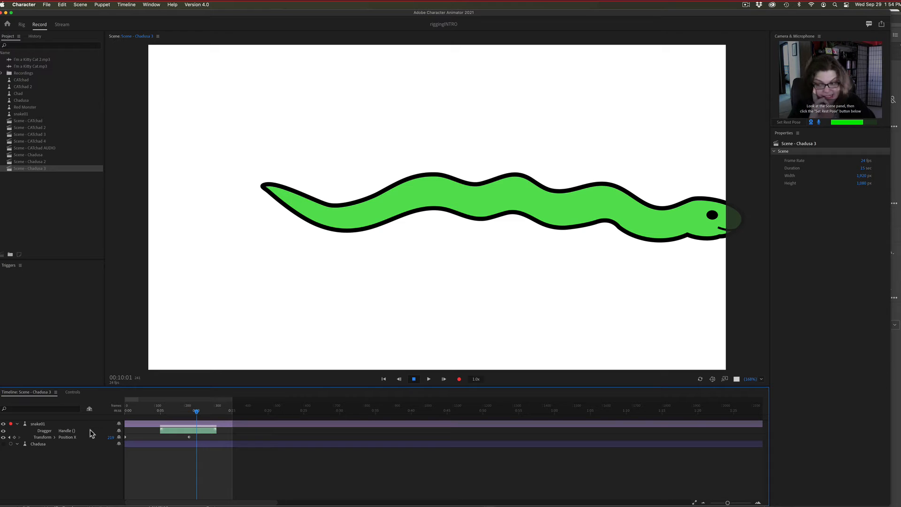
Step: Turn off Position X keyframing on the snake01 track to remove its keyframes
left_click(74, 438)
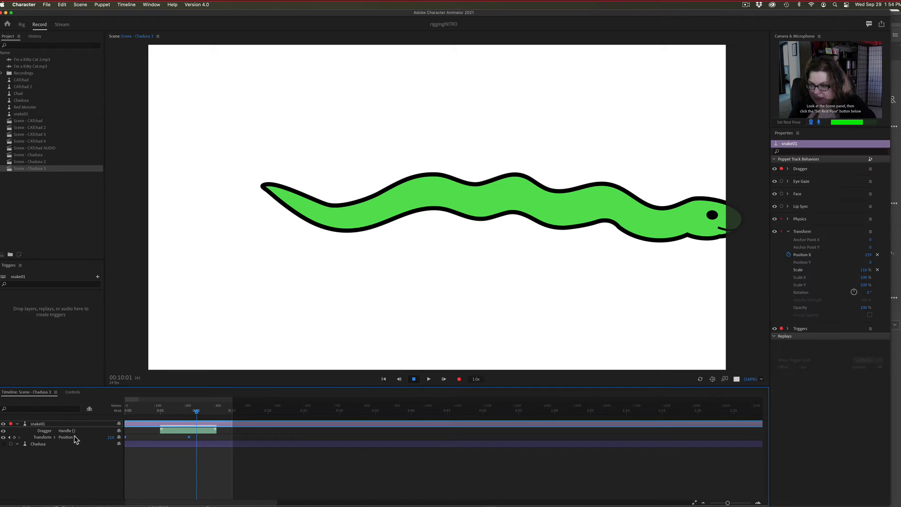
left_click(42, 425)
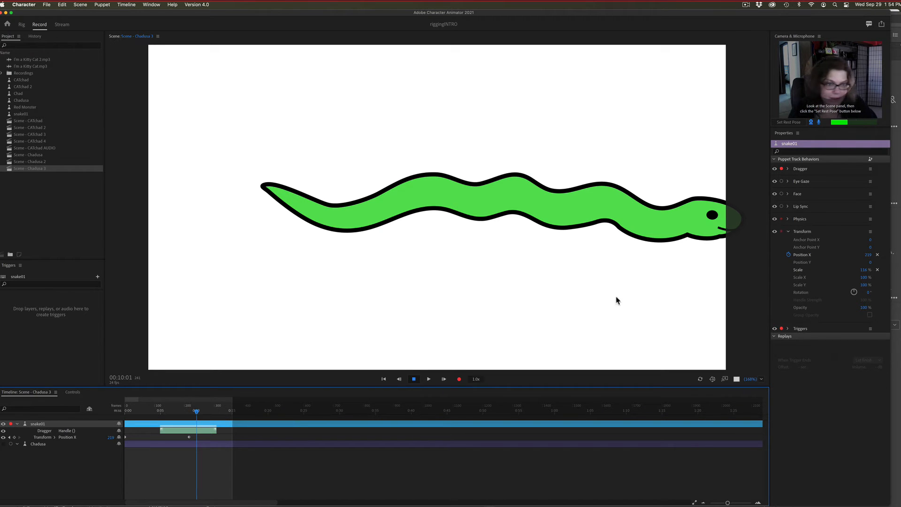
left_click(789, 256)
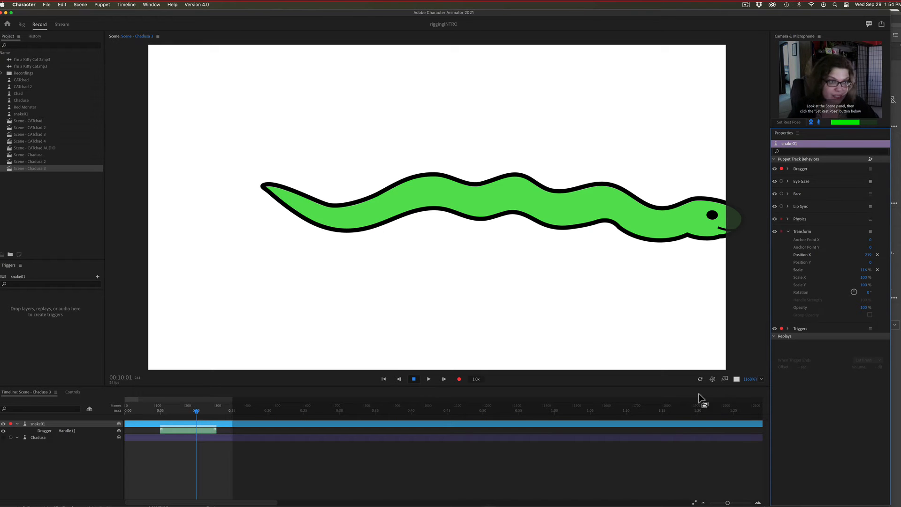
Step: Switch to After Effects and play the snake02 composition from the start
mouse_move(610, 505)
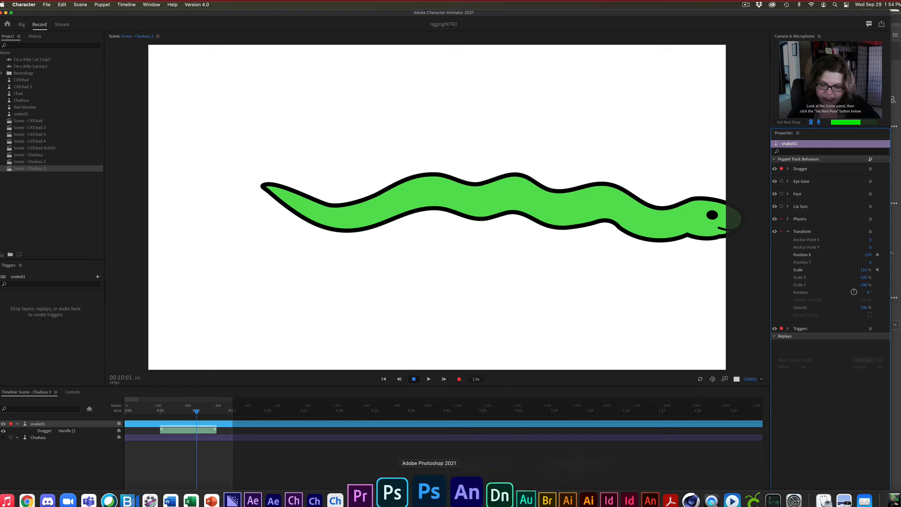
left_click(308, 500)
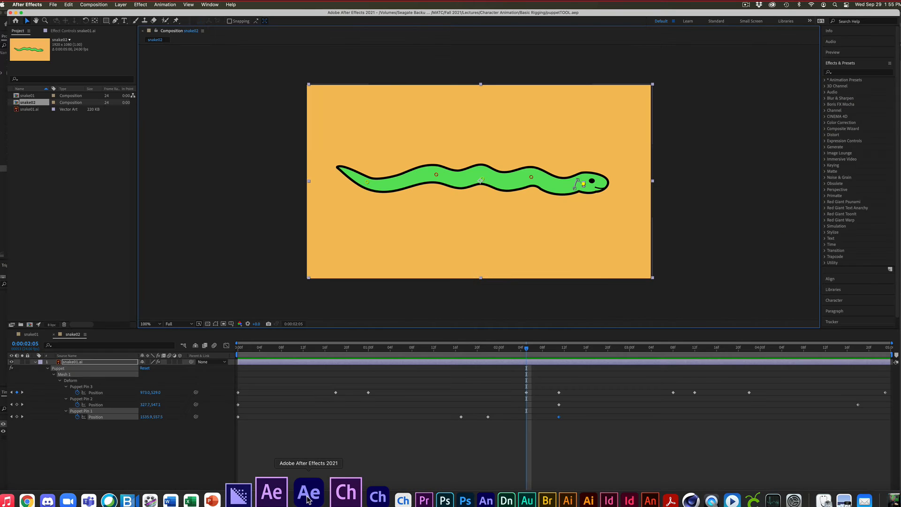
left_click_drag(292, 349, 181, 344)
key("space")
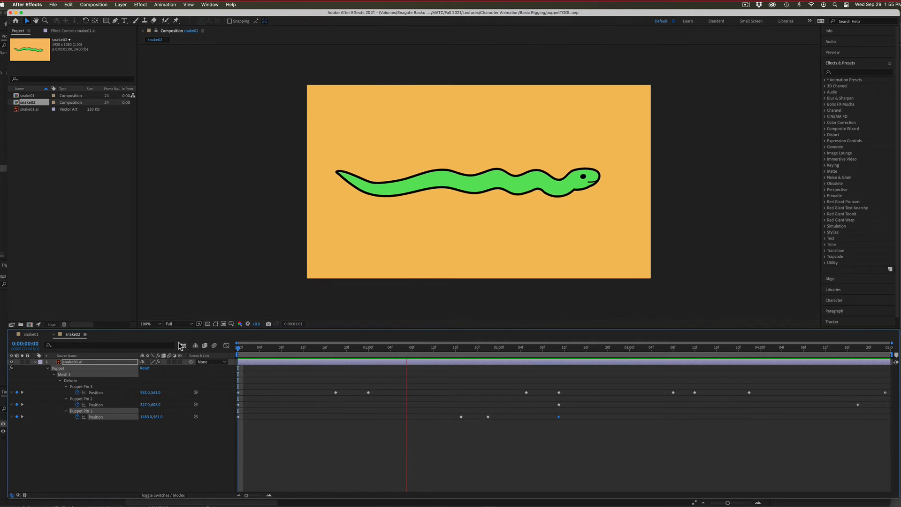
key("space")
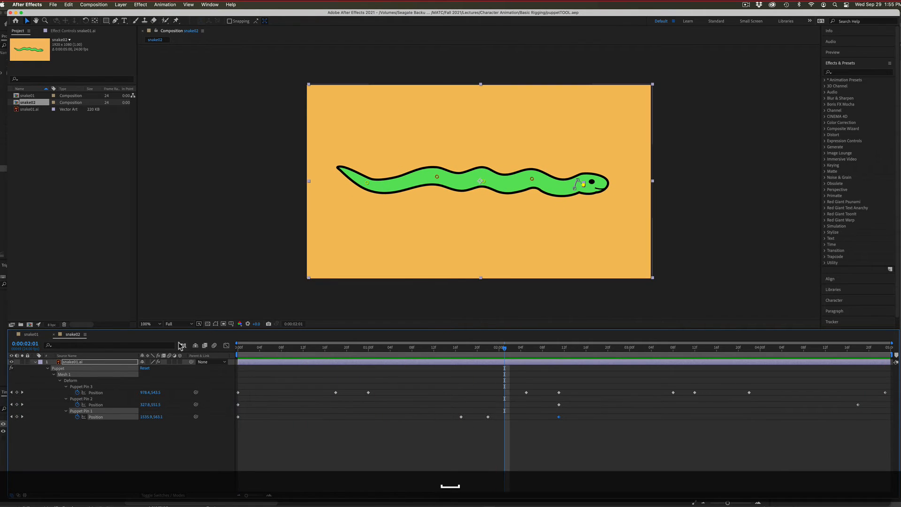
left_click(44, 183)
left_click_drag(37, 12, 26, 9)
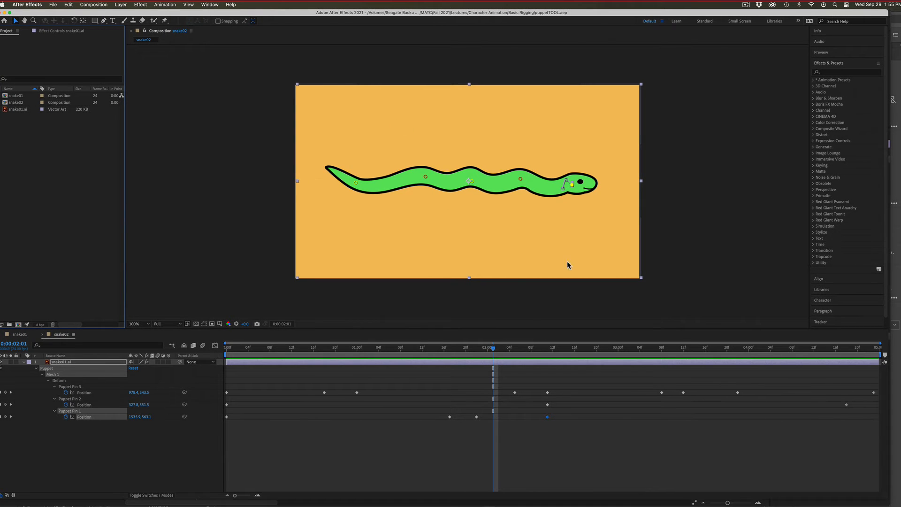
left_click(156, 4)
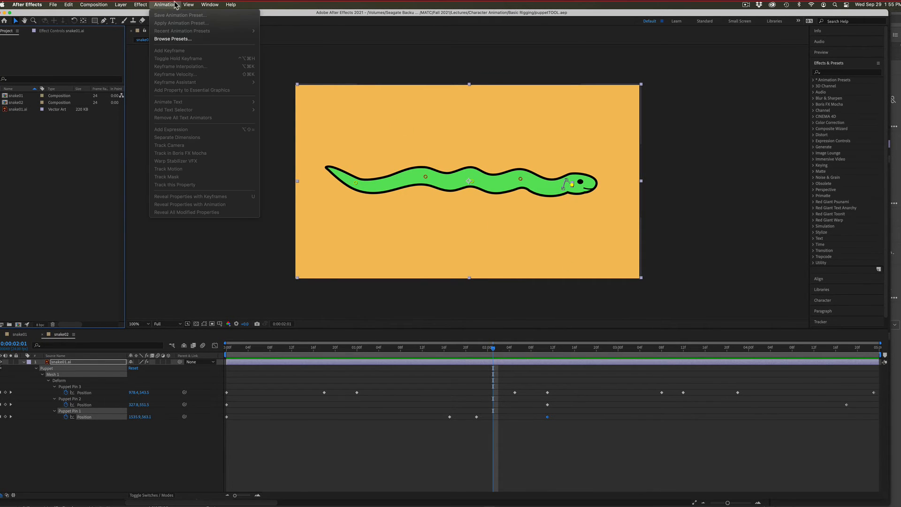
left_click(162, 5)
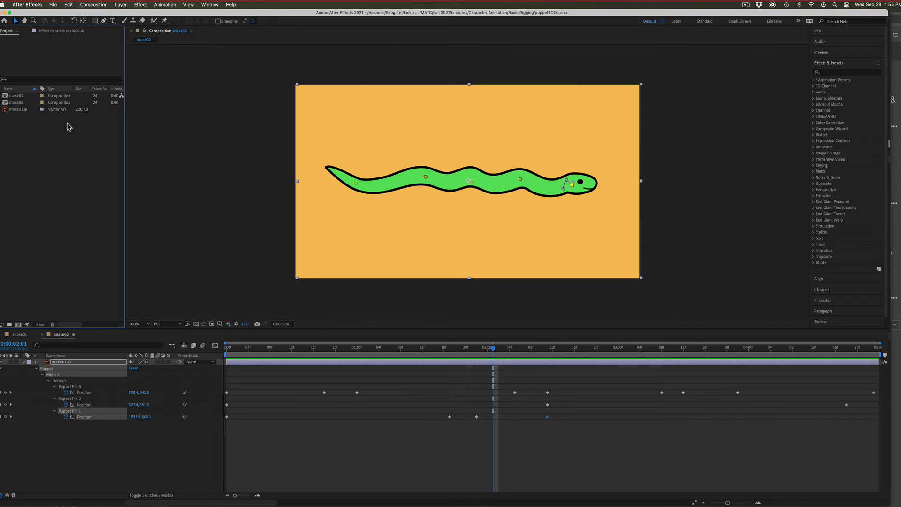
Step: Create a new composition from the snake01.ai artwork
left_click(11, 110)
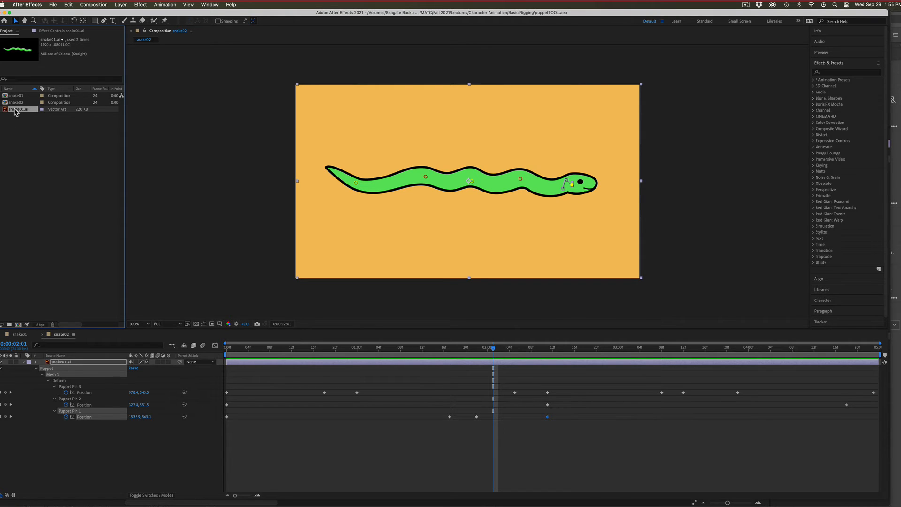
left_click_drag(14, 111, 19, 326)
left_click_drag(19, 325, 19, 326)
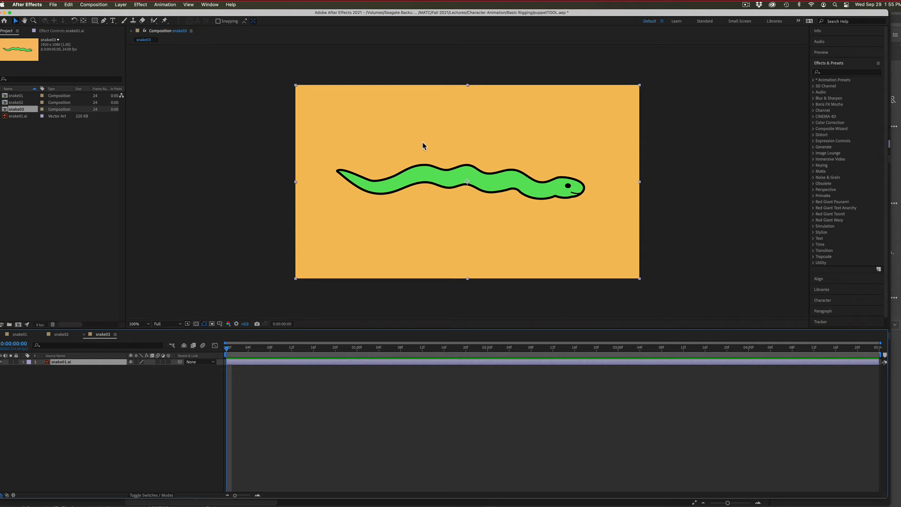
Step: Show the composition's transparency grid and reposition the snake artwork close to the centre of the frame
mouse_move(424, 170)
left_mouse_down()
mouse_move(421, 183)
mouse_move(419, 159)
left_mouse_up()
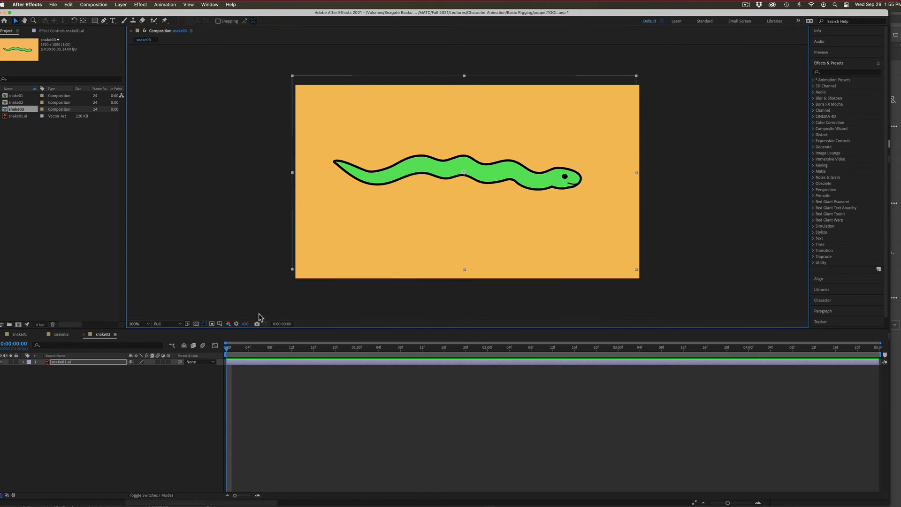
left_click(197, 323)
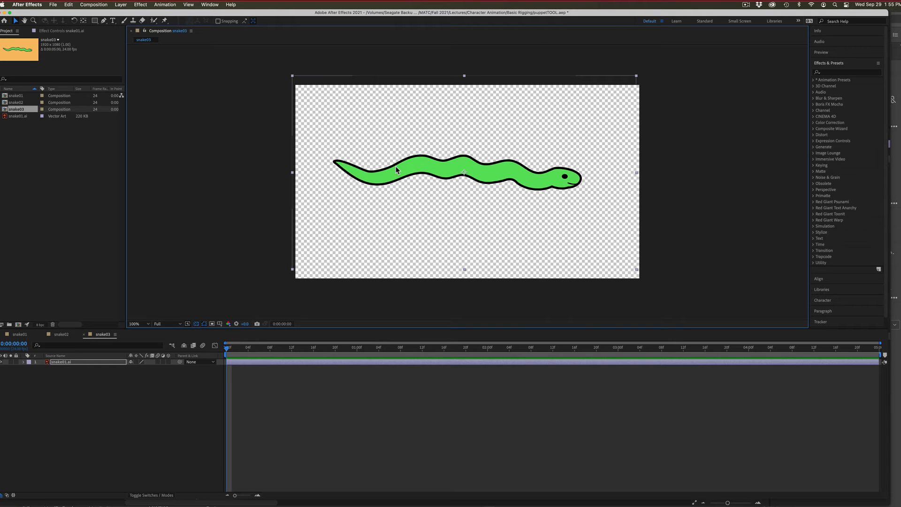
mouse_move(457, 173)
left_mouse_down()
mouse_move(441, 175)
mouse_move(464, 181)
mouse_move(292, 182)
mouse_move(482, 182)
mouse_move(463, 182)
left_mouse_up()
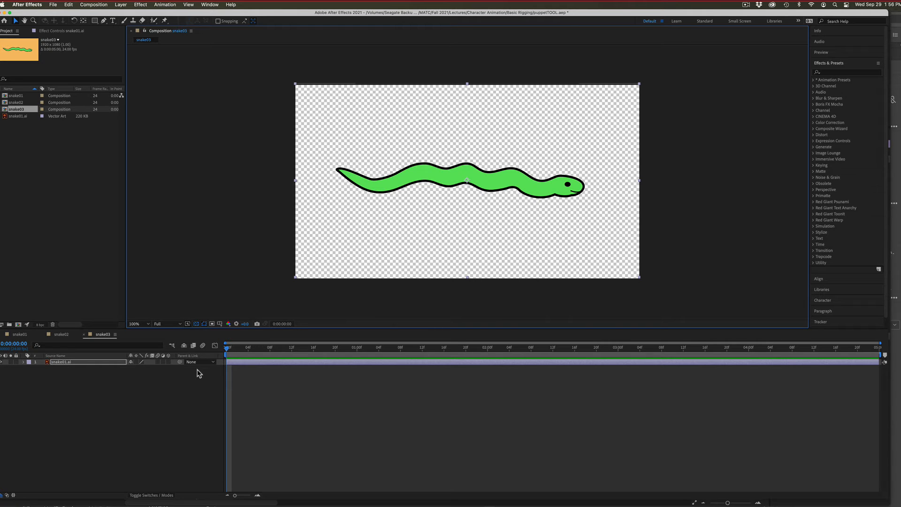
Step: Reveal the transform properties of the snake01.ai layer
left_click(23, 363)
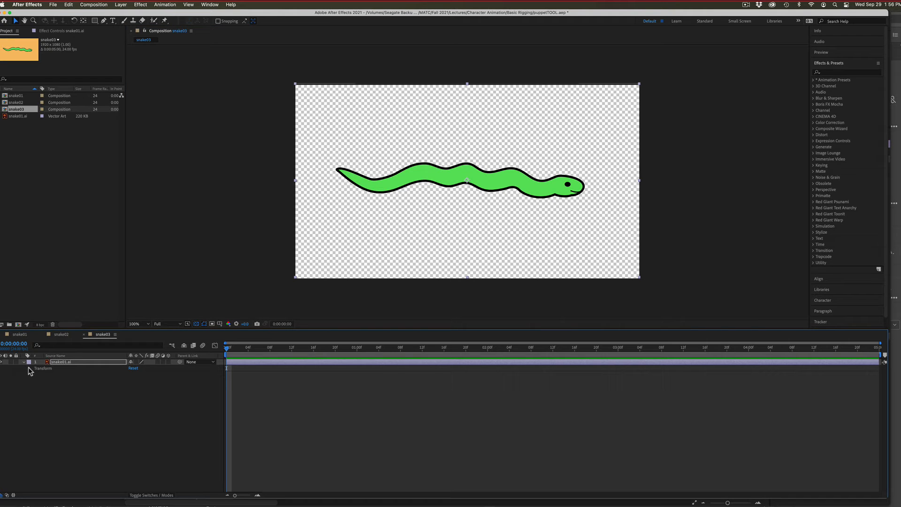
left_click(30, 368)
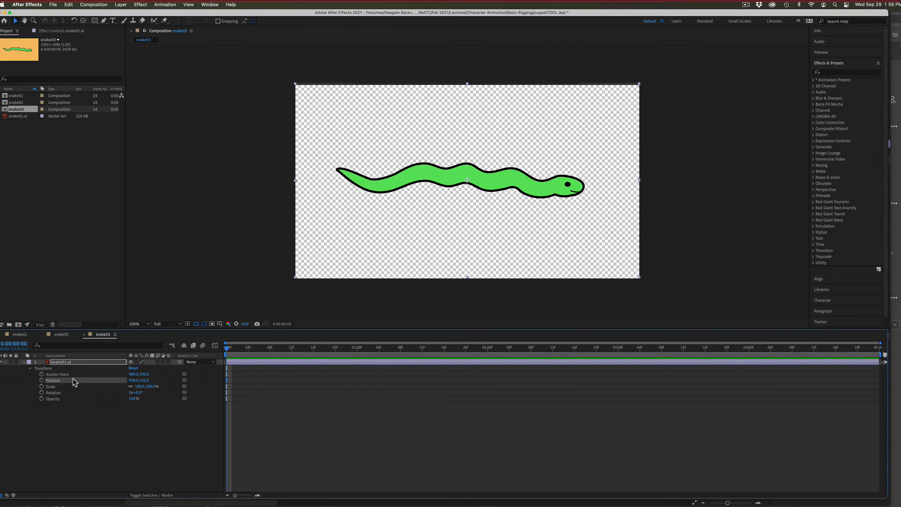
left_click(24, 362)
left_click(24, 362)
Step: Examine the Chadusa puppet's rig and its Left Blink layers in Character Animator, and return to After Effects
mouse_move(197, 493)
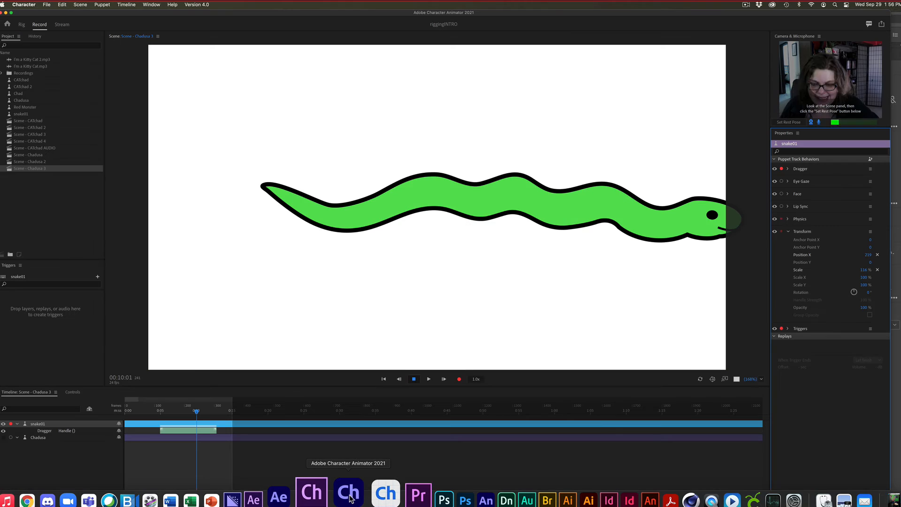
left_click(352, 498)
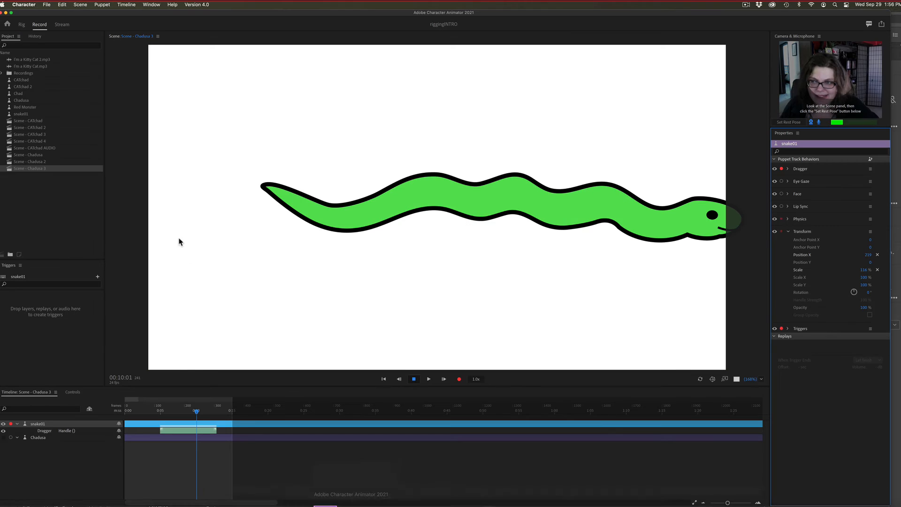
left_click(22, 25)
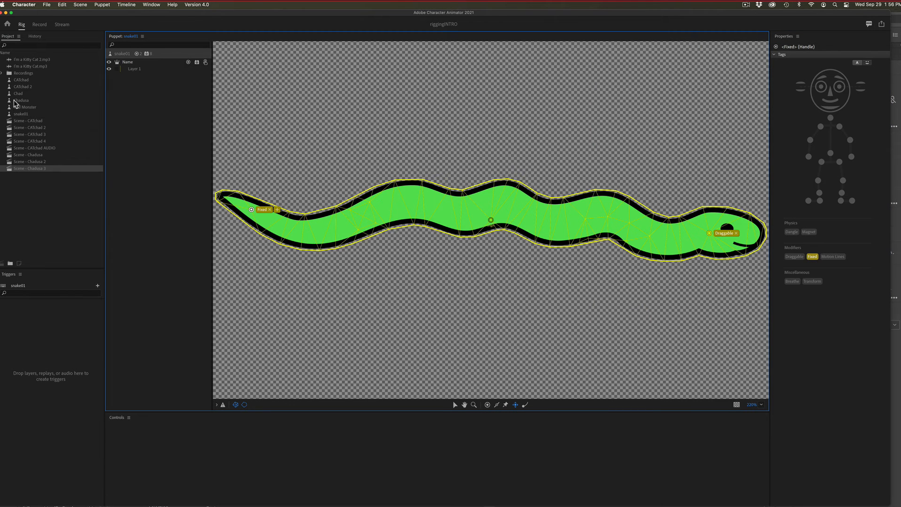
left_click(15, 101)
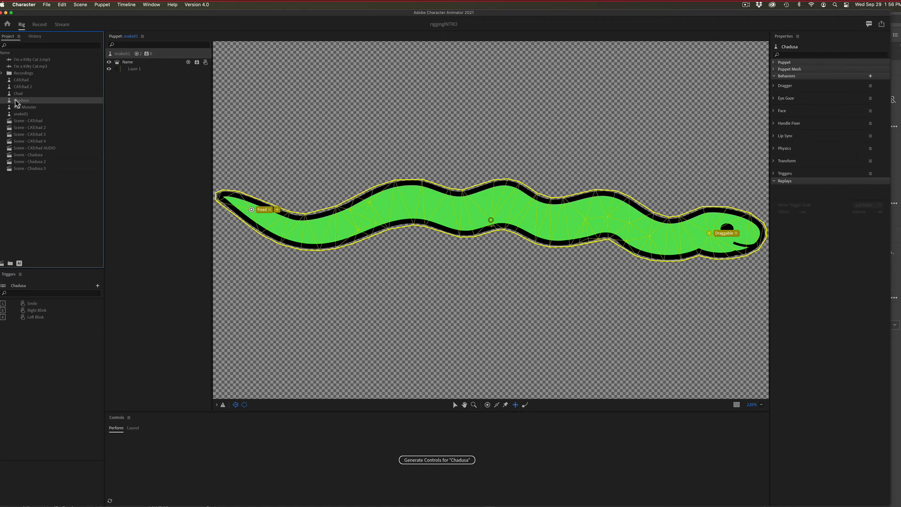
double_click(16, 101)
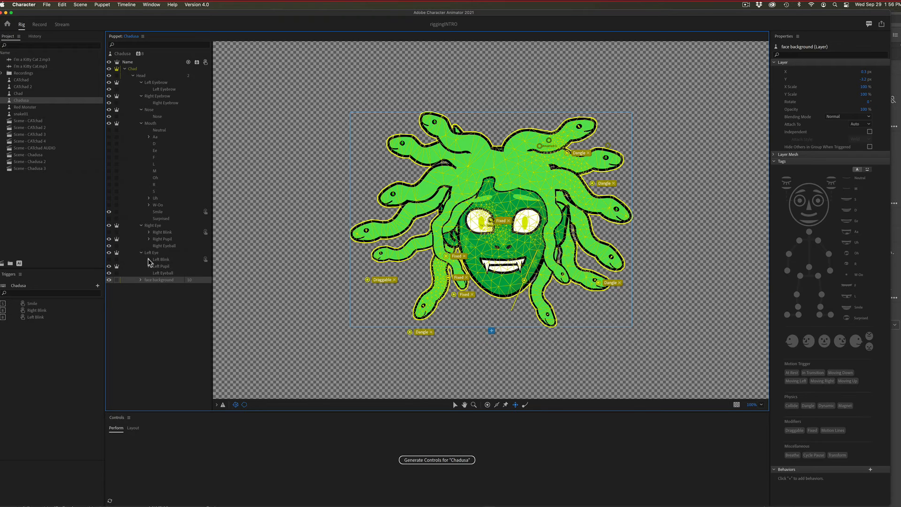
left_click(149, 260)
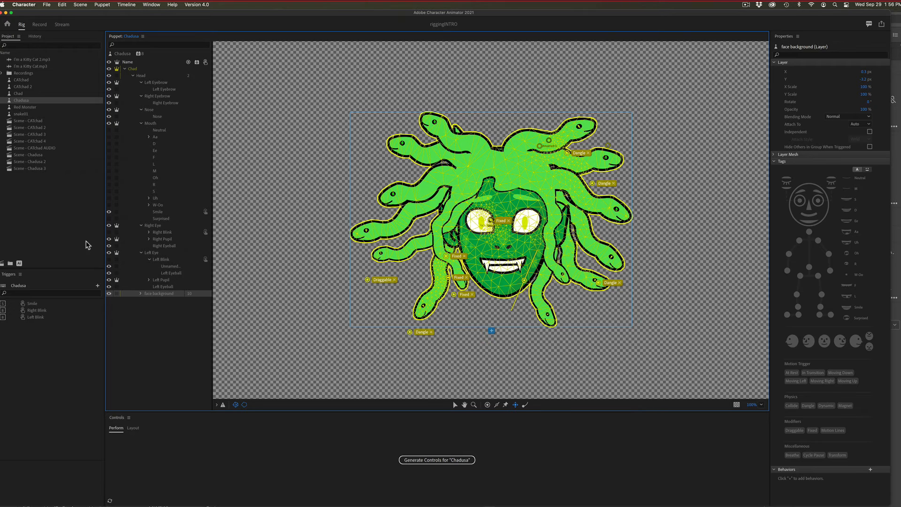
mouse_move(223, 502)
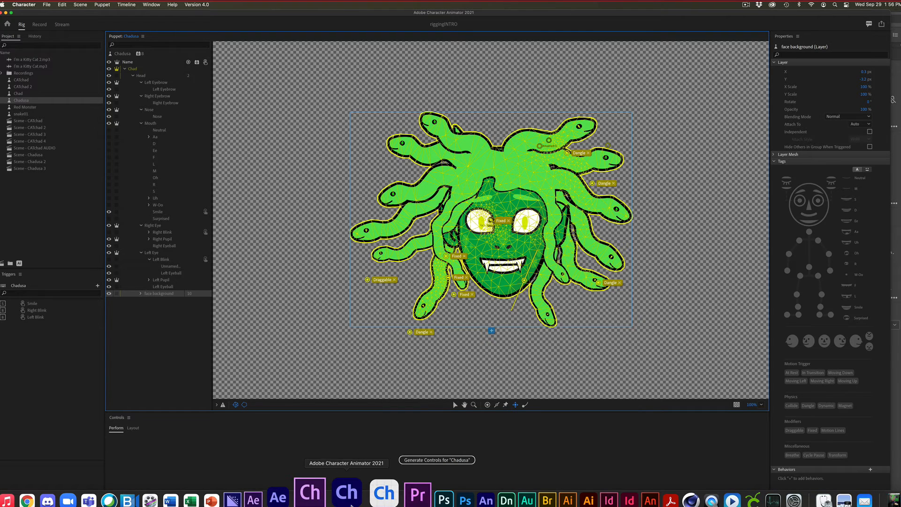
left_click(316, 498)
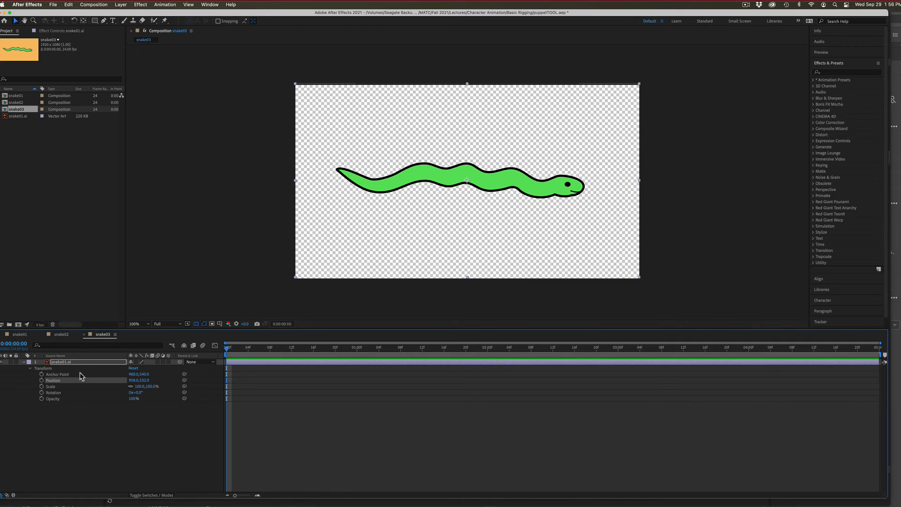
Step: Try adjusting the snake01.ai layer's anchor point and rotation, and undo the changes
left_click(56, 375)
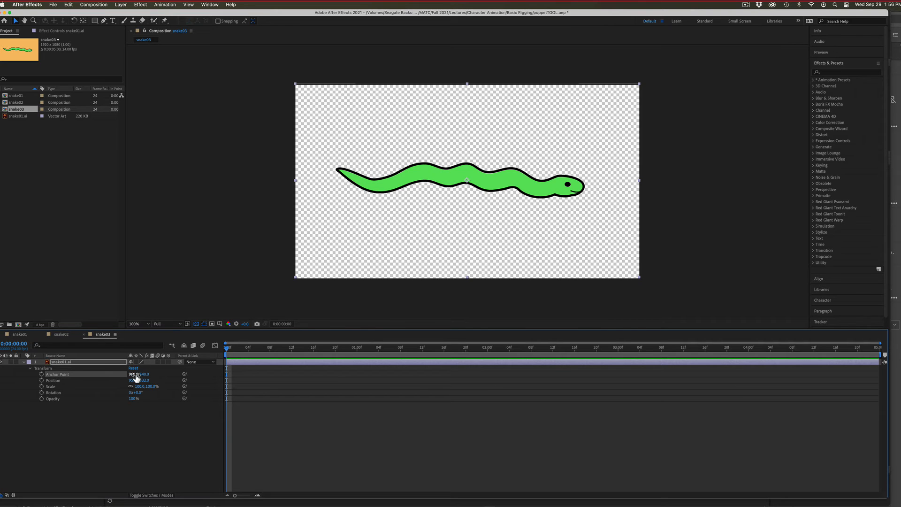
left_click_drag(132, 374, 131, 374)
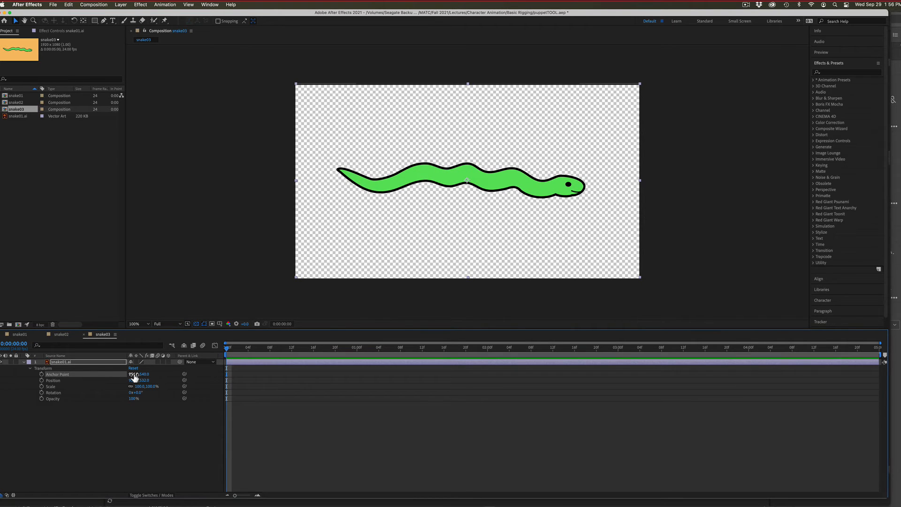
key("super+z")
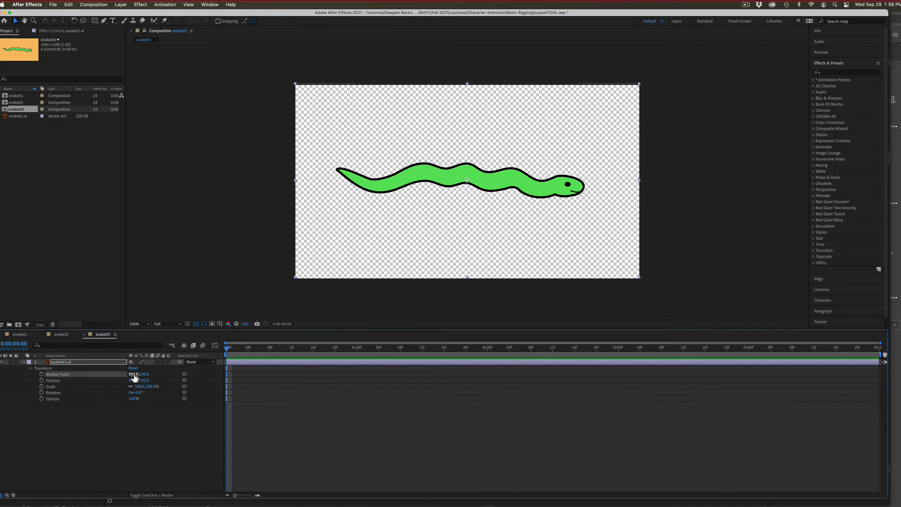
left_click_drag(137, 393, 148, 393)
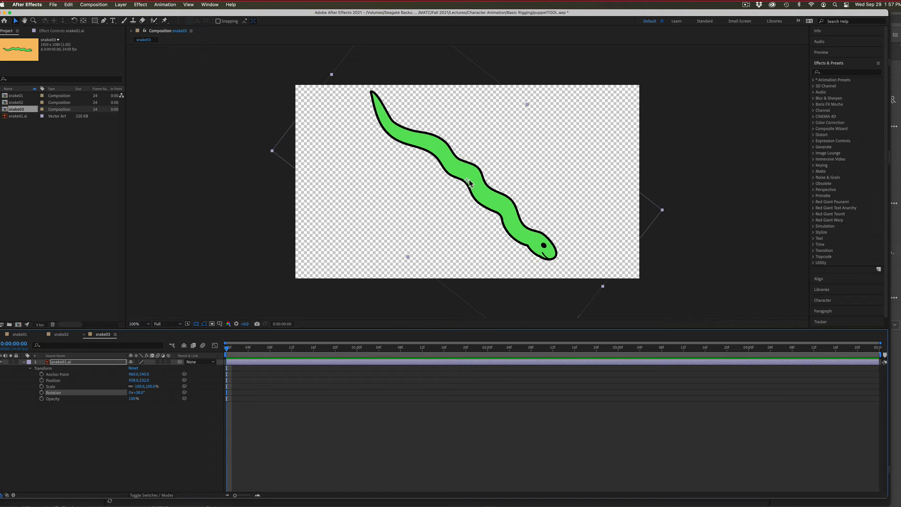
key("super+z")
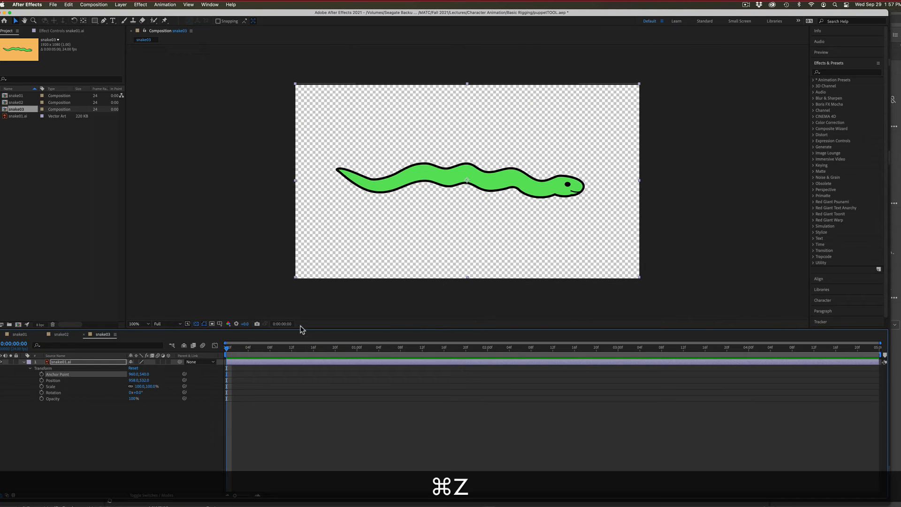
Step: Try moving the anchor point to the snake's eye and rotating and scaling the layer around it, and undo these changes
left_click_drag(134, 375, 332, 361)
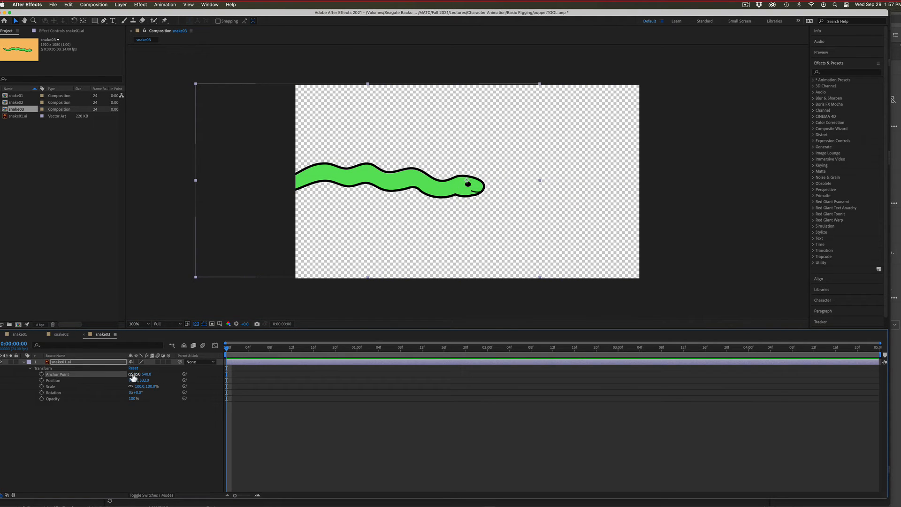
left_click_drag(134, 374, 201, 382)
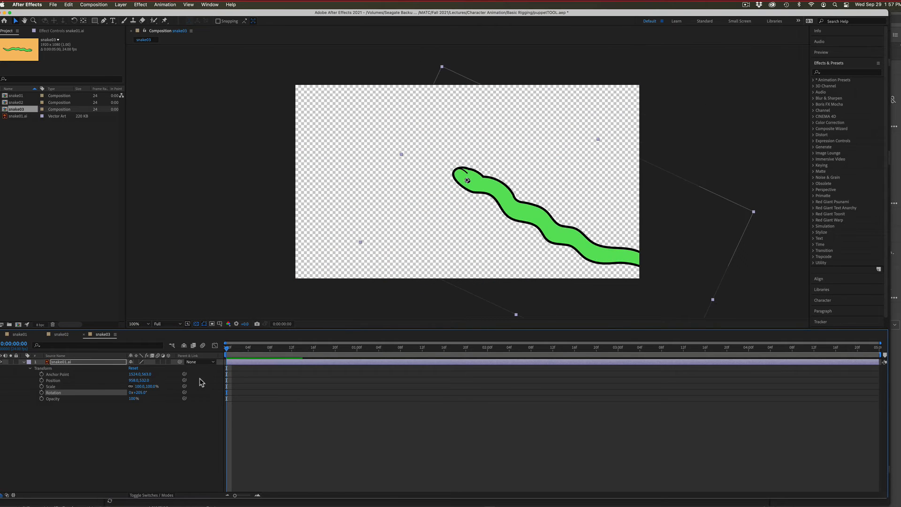
key("super+z")
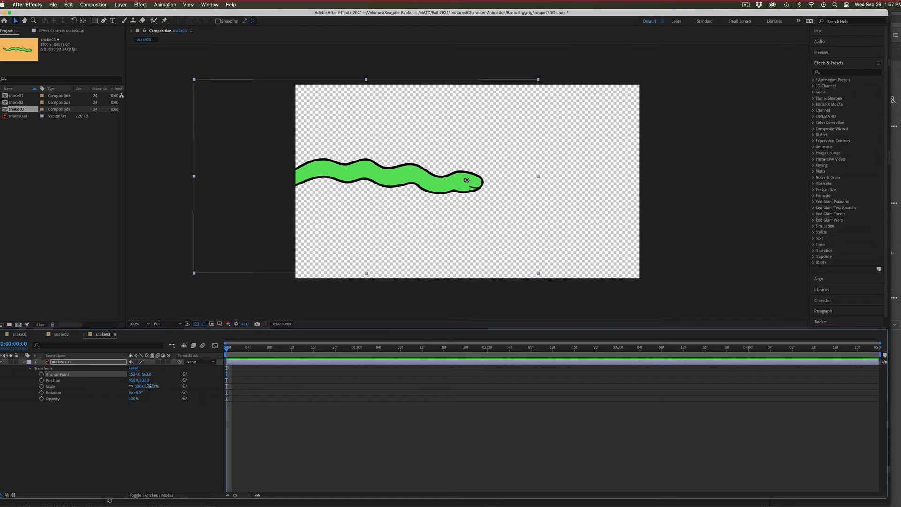
mouse_move(146, 386)
left_mouse_down()
mouse_move(123, 386)
mouse_move(159, 386)
mouse_move(135, 390)
left_mouse_up()
key("super+z")
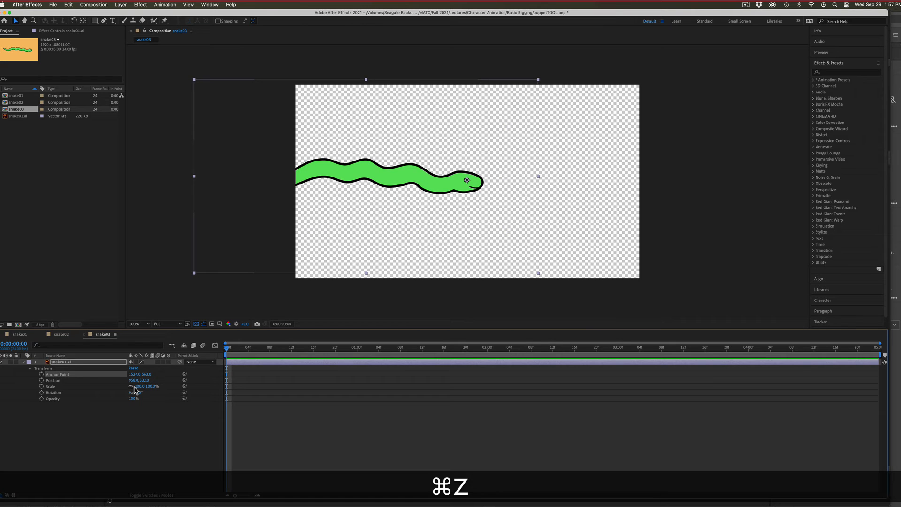
key("super+z")
key("super+z")
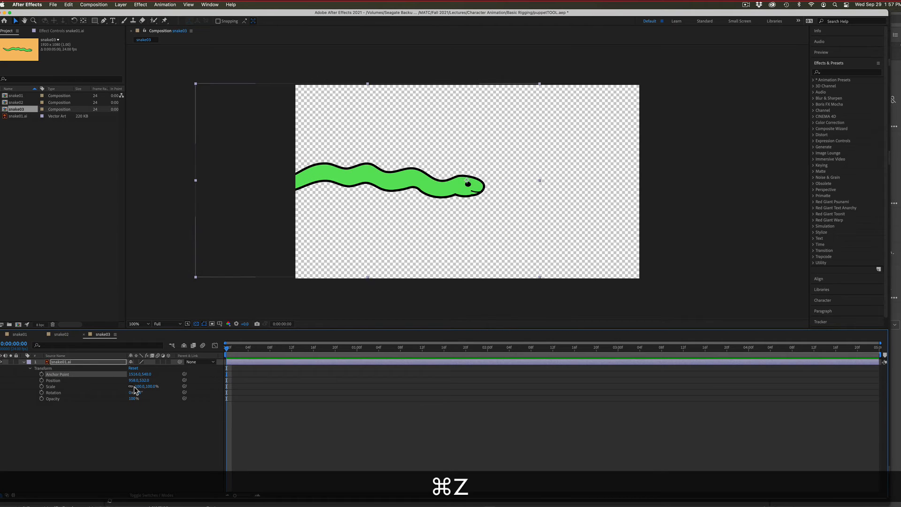
key("super+z")
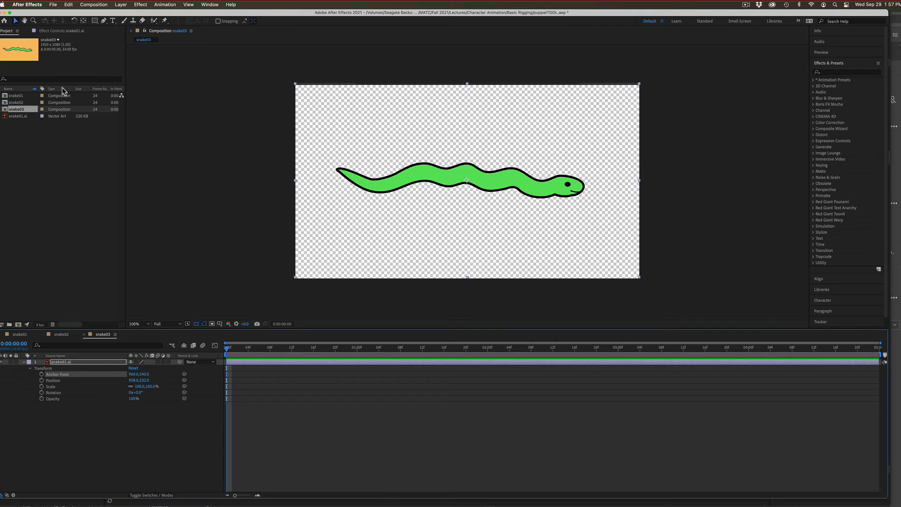
Step: Move the snake layer's anchor point to about 978, 506 in the middle of its body with the Pan Behind tool
left_click(83, 21)
left_click(467, 180)
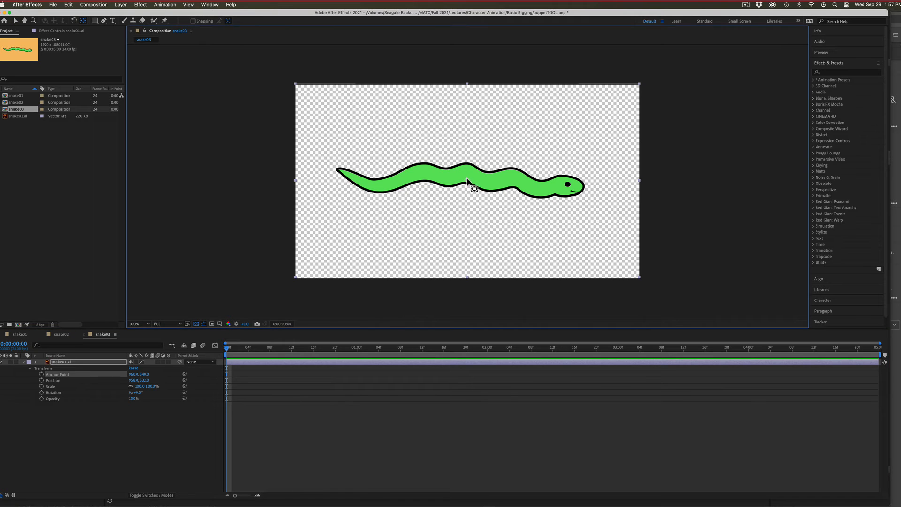
left_click_drag(467, 179, 471, 174)
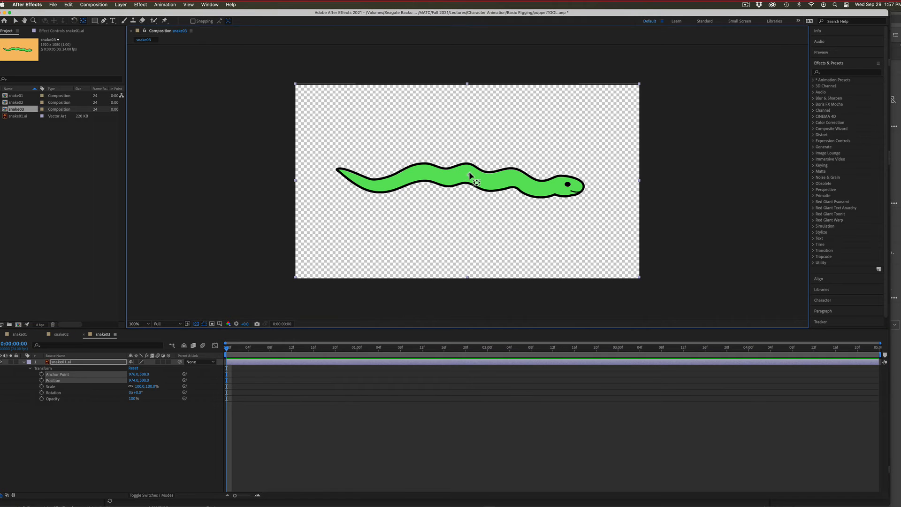
left_click(115, 425)
Step: Adjust the snake's position to 969, 499 and scale to 101%, then unlink the scale proportions and test a narrower width
left_click(92, 380)
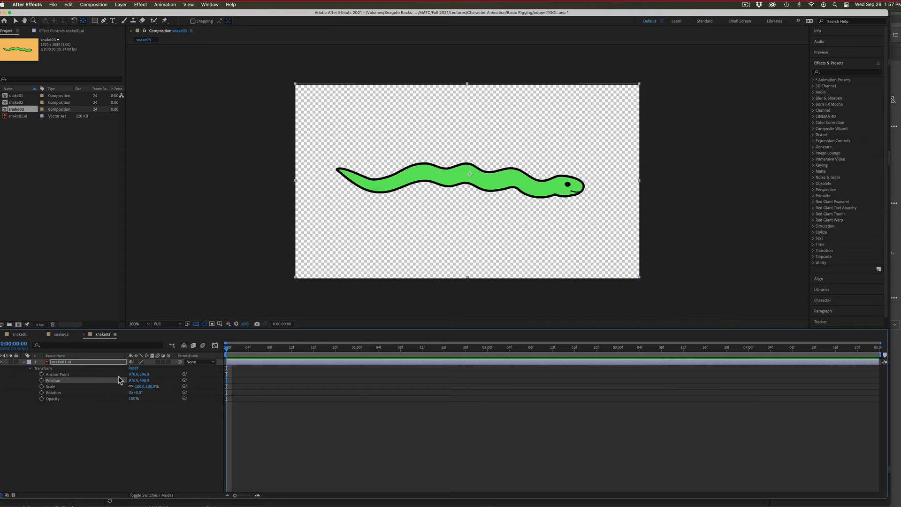
mouse_move(133, 380)
left_mouse_down()
mouse_move(117, 379)
mouse_move(139, 377)
mouse_move(145, 387)
mouse_move(132, 389)
left_mouse_up()
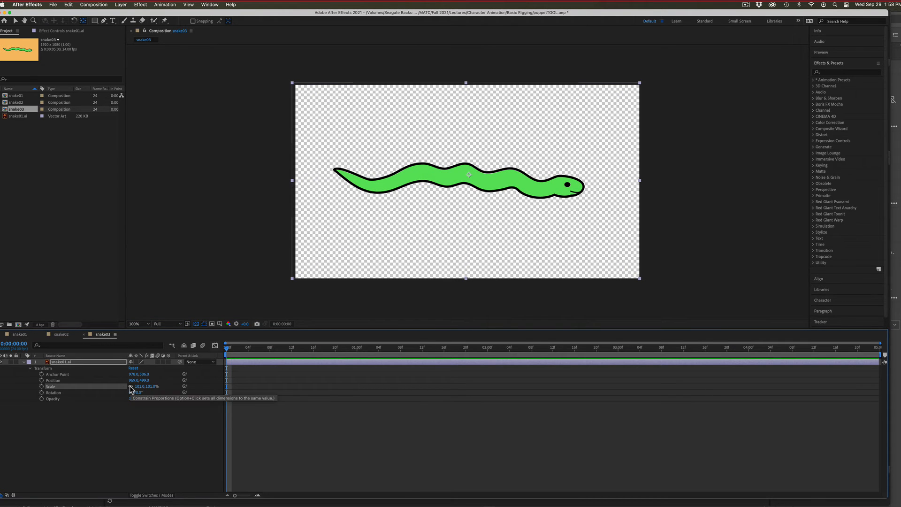
left_click(131, 387)
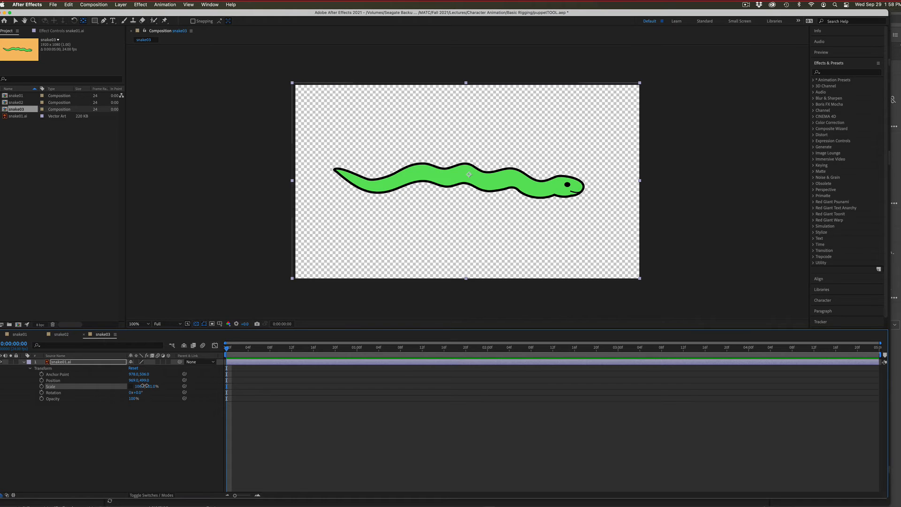
mouse_move(140, 387)
left_mouse_down()
mouse_move(164, 386)
mouse_move(108, 384)
mouse_move(132, 385)
left_mouse_up()
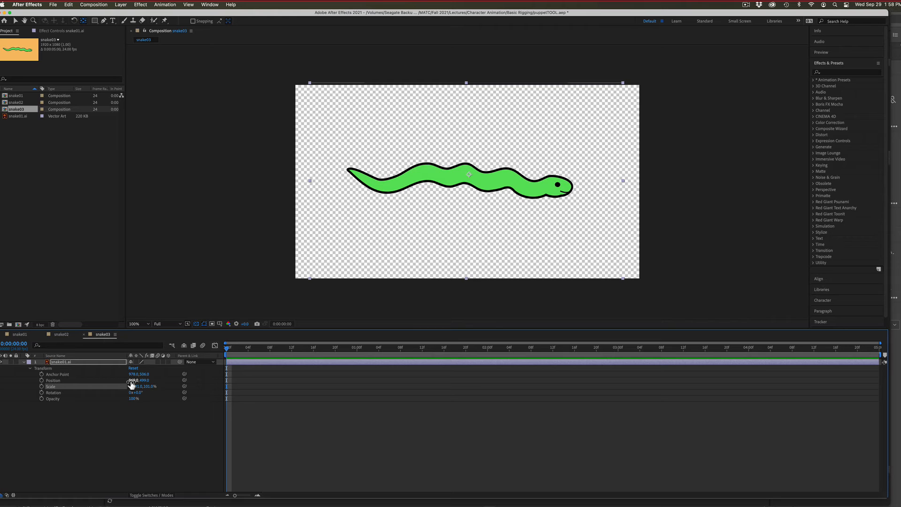
key("super+z")
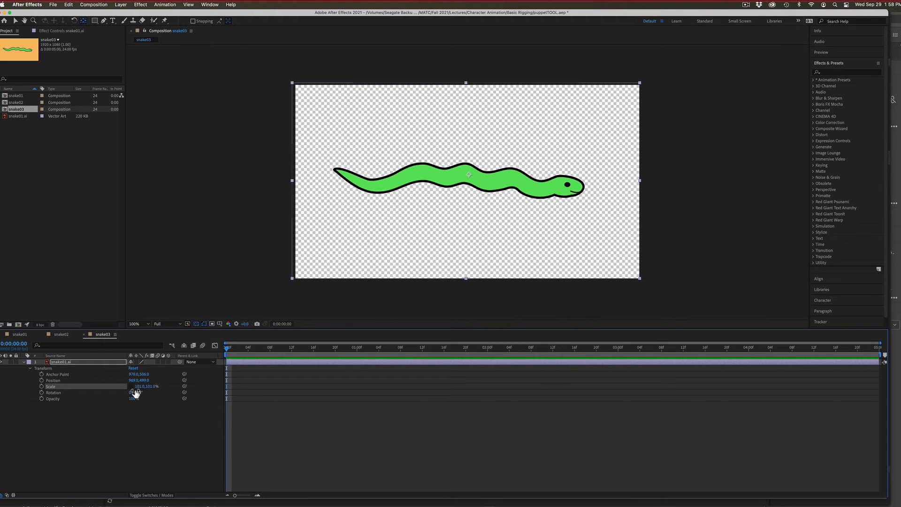
Step: Try several rotations of the snake layer, leave it at -4°, and reselect the layer
left_click_drag(135, 392, 131, 392)
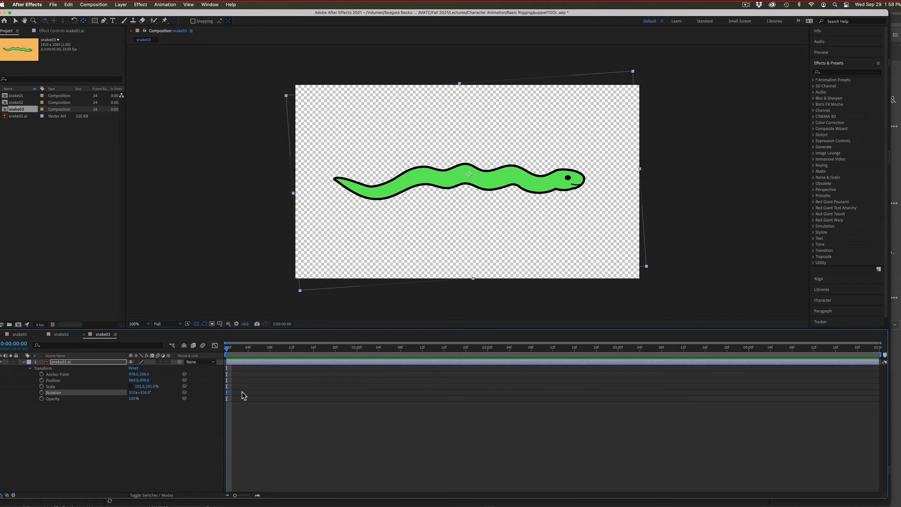
key("super+z")
left_click_drag(137, 394, 282, 392)
key("super+z")
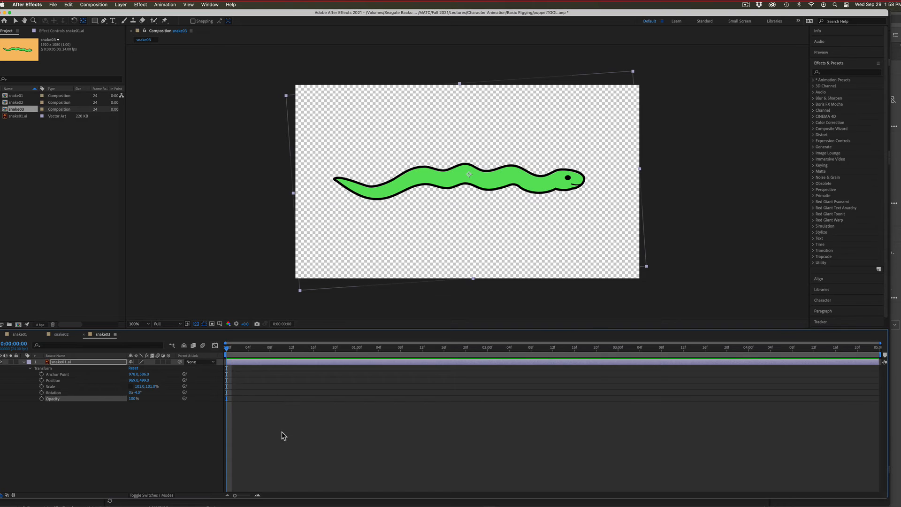
left_click(284, 435)
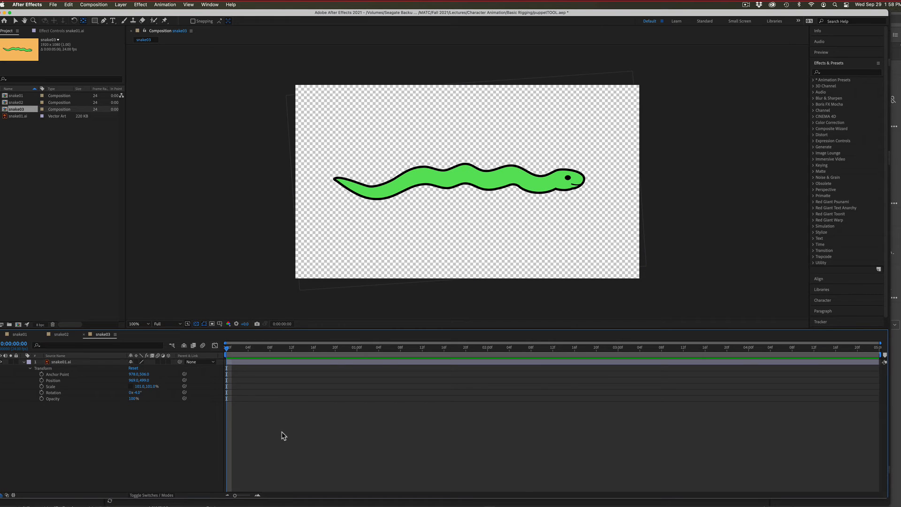
left_click(80, 362)
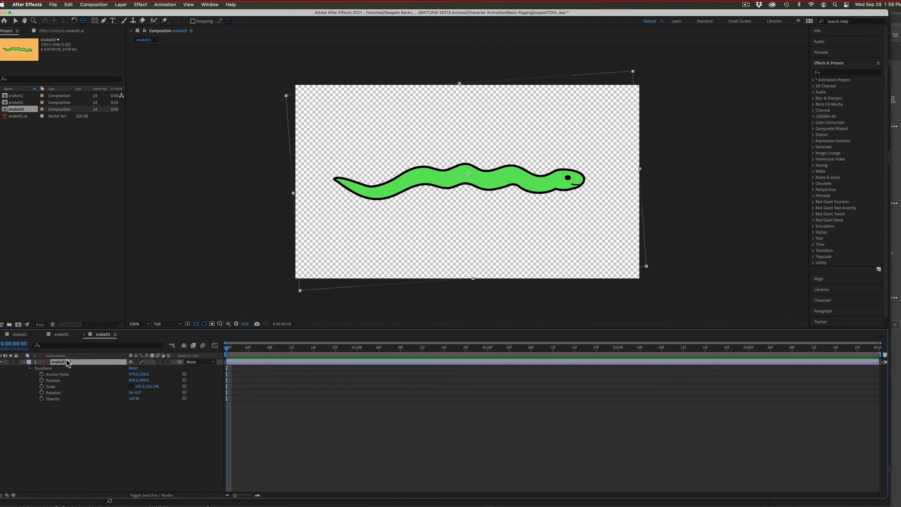
Step: Show the snake layer's Position, Anchor Point, Rotation, Opacity and Scale properties one at a time, add Rotation alongside Scale, and expand all Transform properties
key("p")
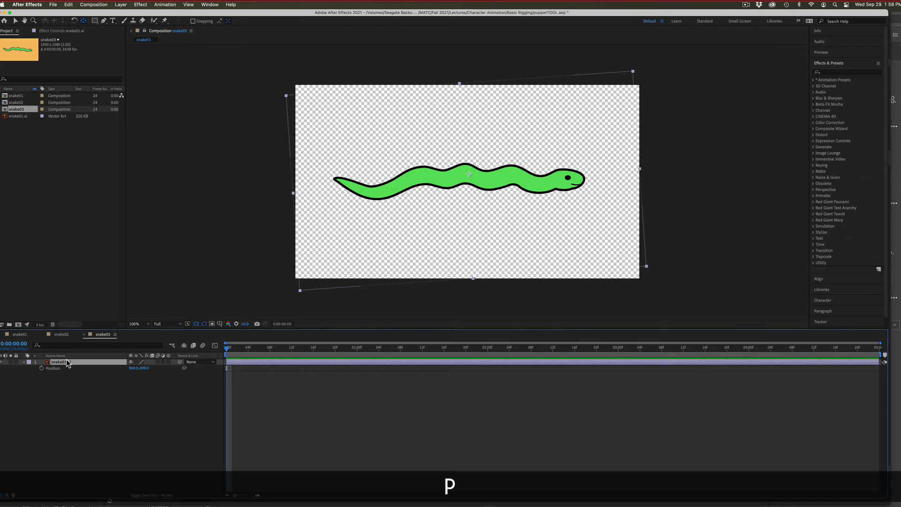
key("a")
key("r")
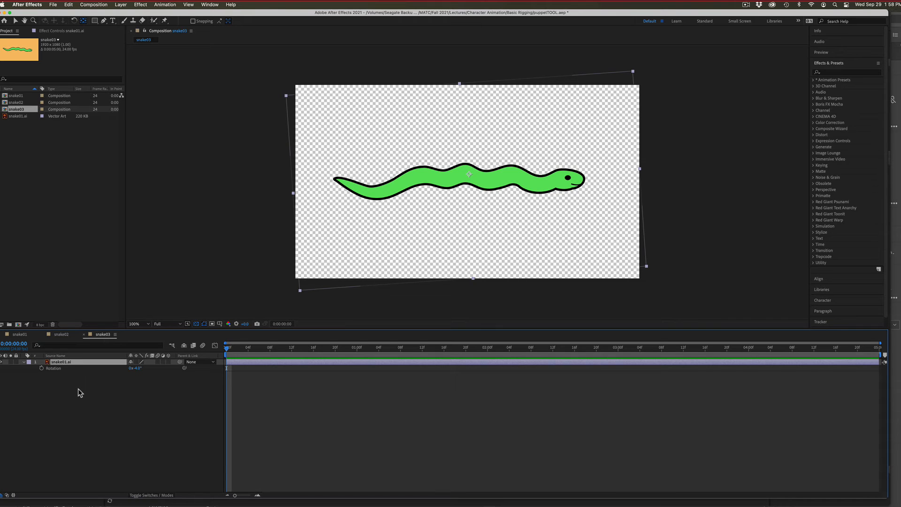
key("t")
key("s")
key("shift")
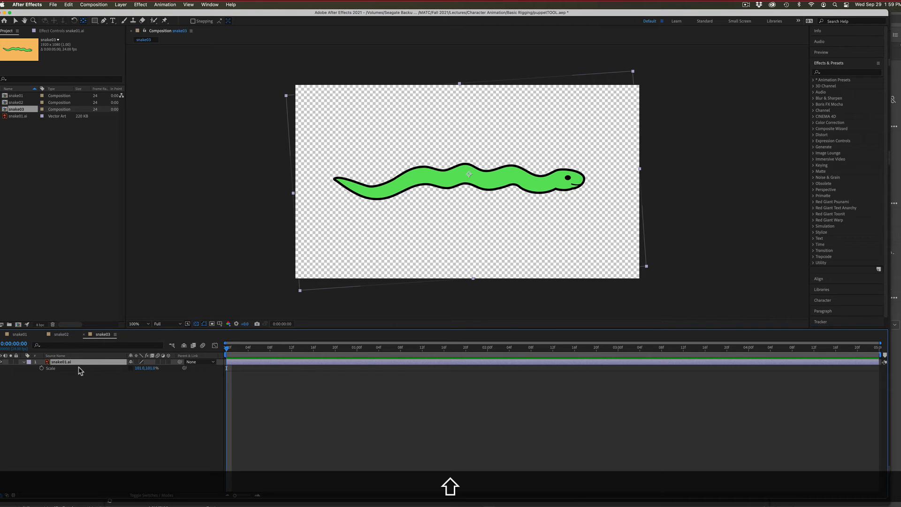
key("shift+r")
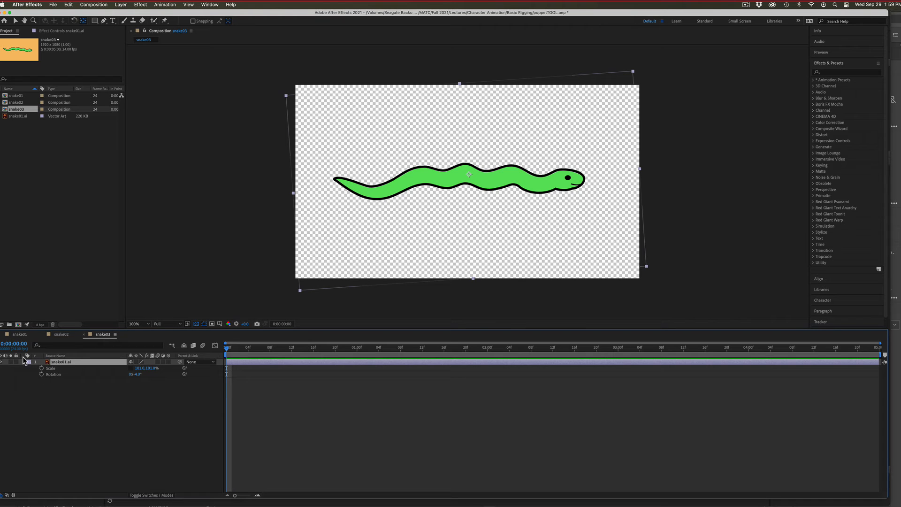
left_click(24, 362)
left_click(24, 362)
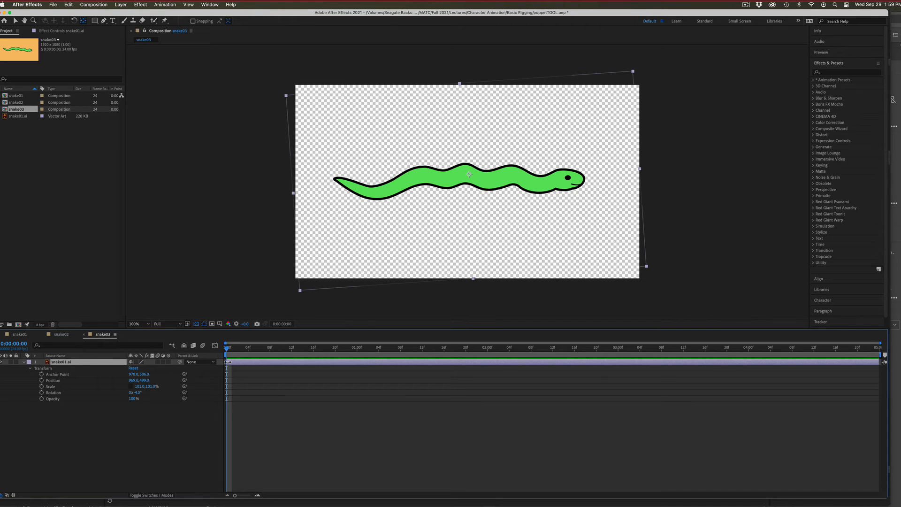
Step: With the Selection tool, move the snake outside the frame's left edge to about -717, 501 and start keyframing its Position at frame 0
left_click(540, 184)
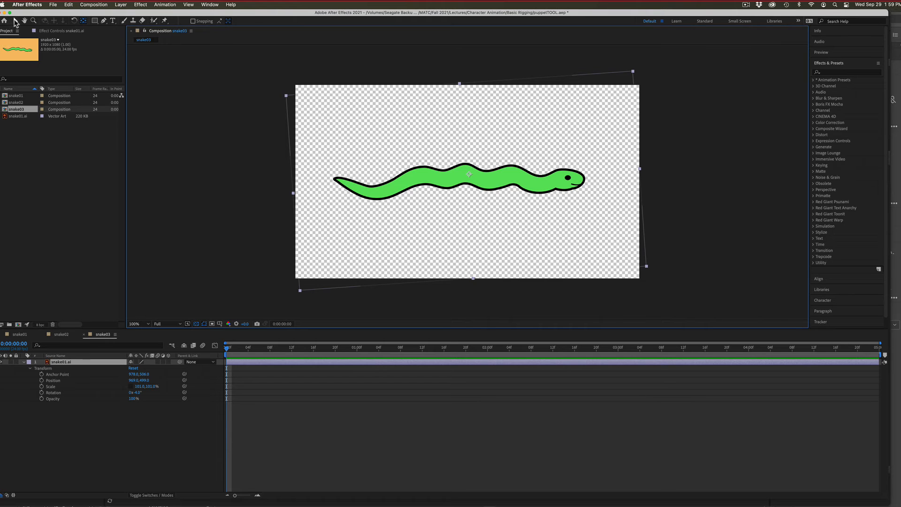
left_click(15, 21)
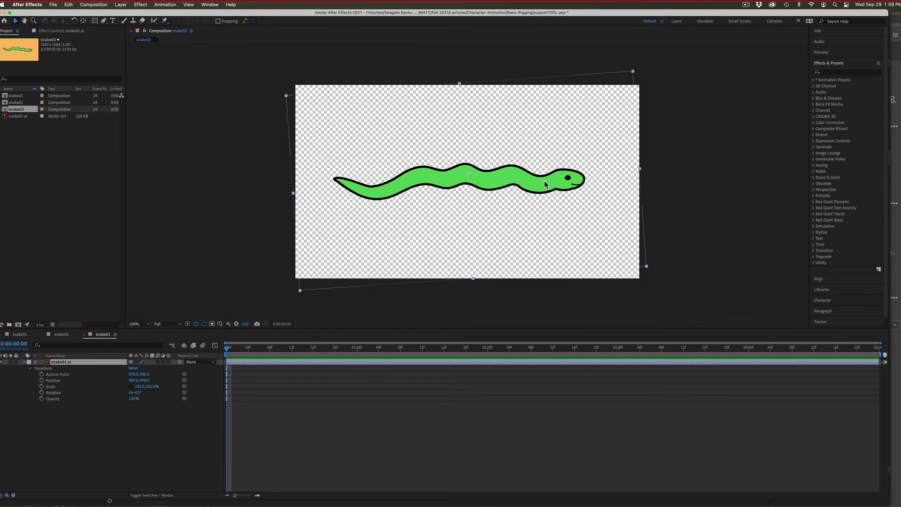
left_click_drag(538, 180, 209, 185)
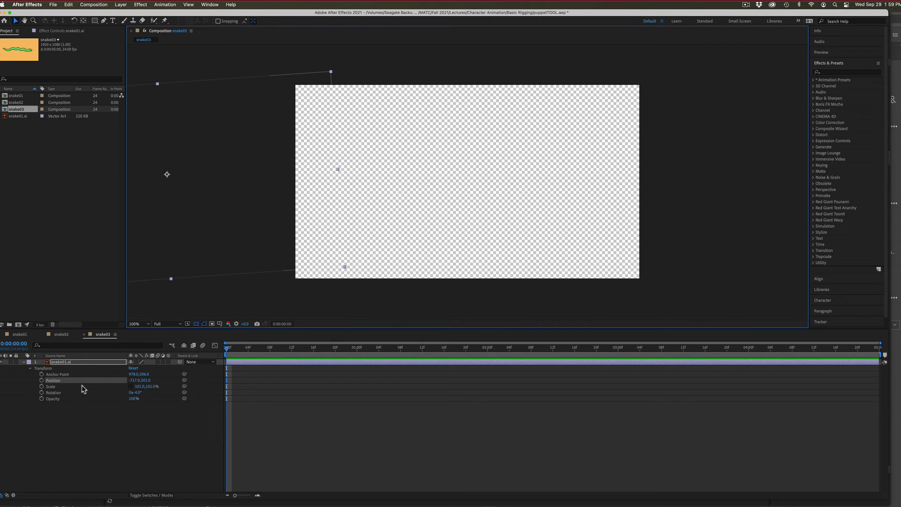
left_click(41, 380)
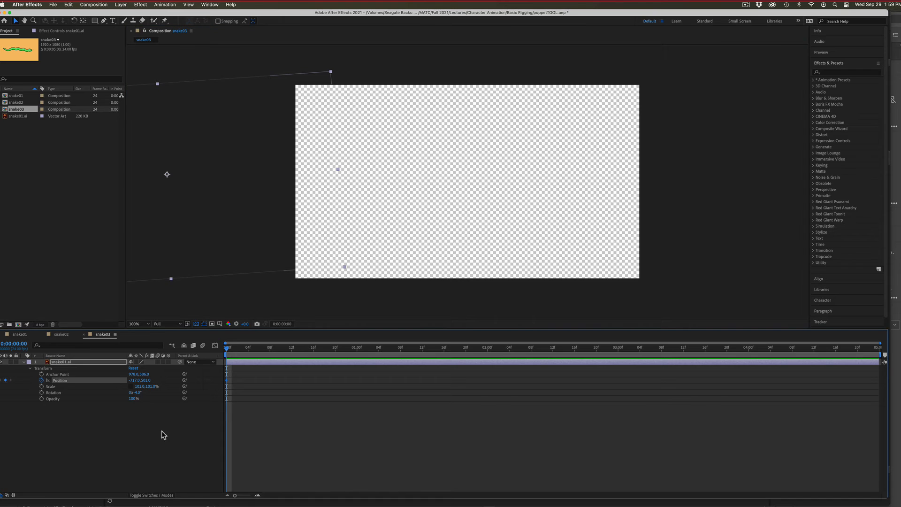
Step: At frame 14, move the snake into the middle of the frame at about 993, 515 and scrub back through the motion
left_click_drag(227, 347, 303, 348)
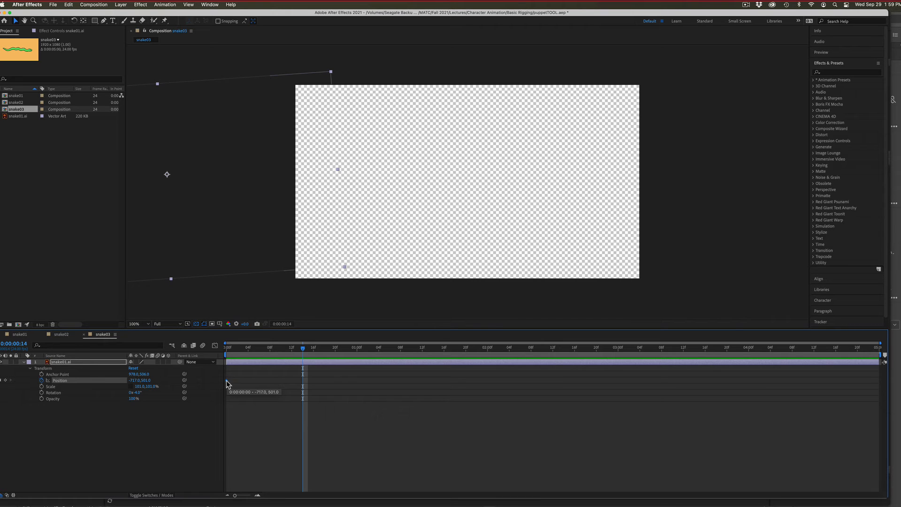
left_click_drag(193, 233, 501, 238)
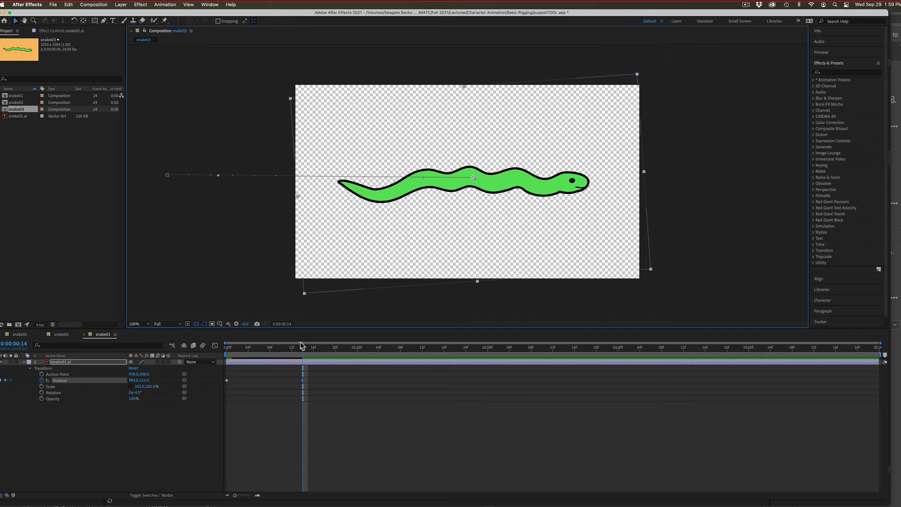
left_click_drag(303, 350, 335, 348)
left_click_drag(279, 336, 189, 337)
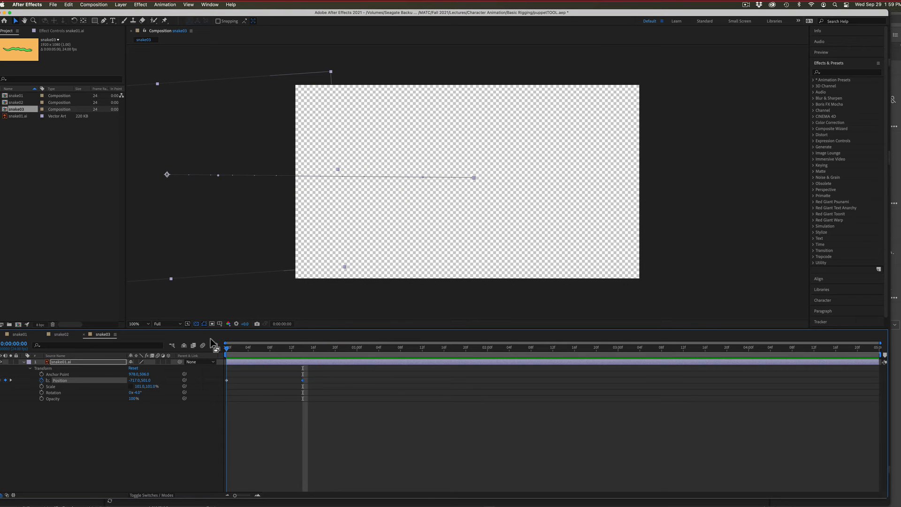
Step: Step frame by frame between frame 0 and frame 14 to examine the movement interpolated between the two Position keyframes
key("Page_Down")
key("Page_Down")
key("Page_Down")
key("Page_Down")
key("Page_Down")
key("Page_Down")
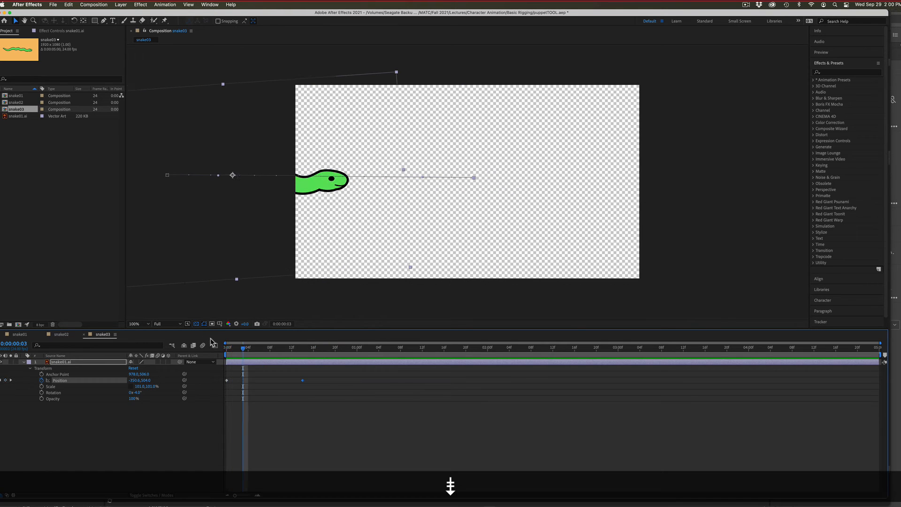
key("Page_Down")
key("Page_Down")
key("Page_Down")
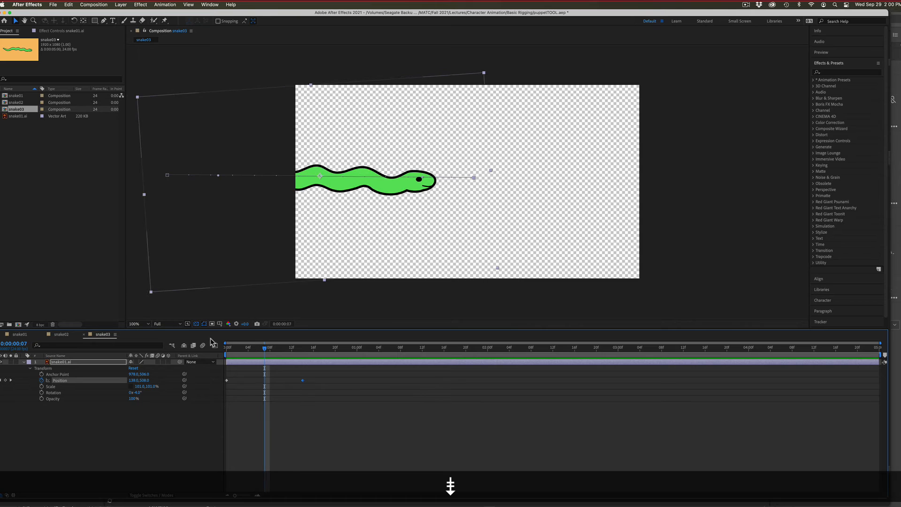
key("Page_Down")
key("Page_Down")
key("Page_Down")
key("Page_Down")
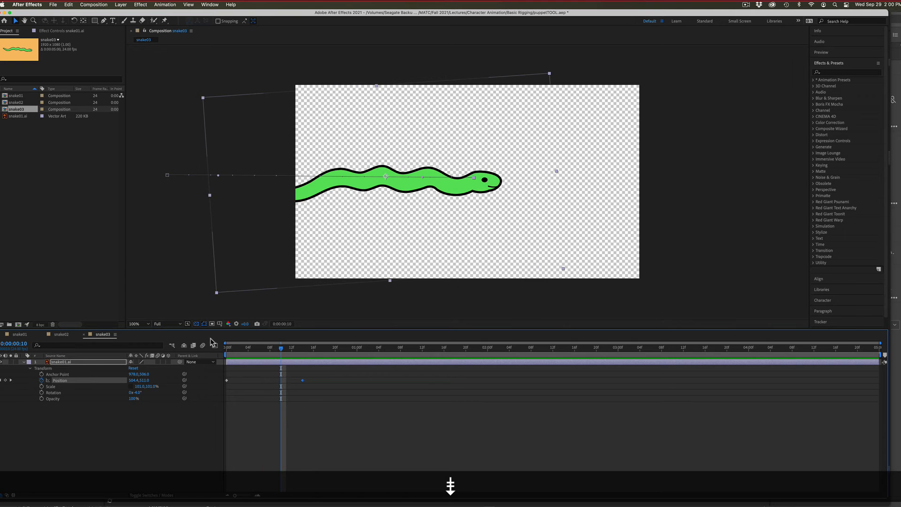
key("Page_Down")
key("Page_Down")
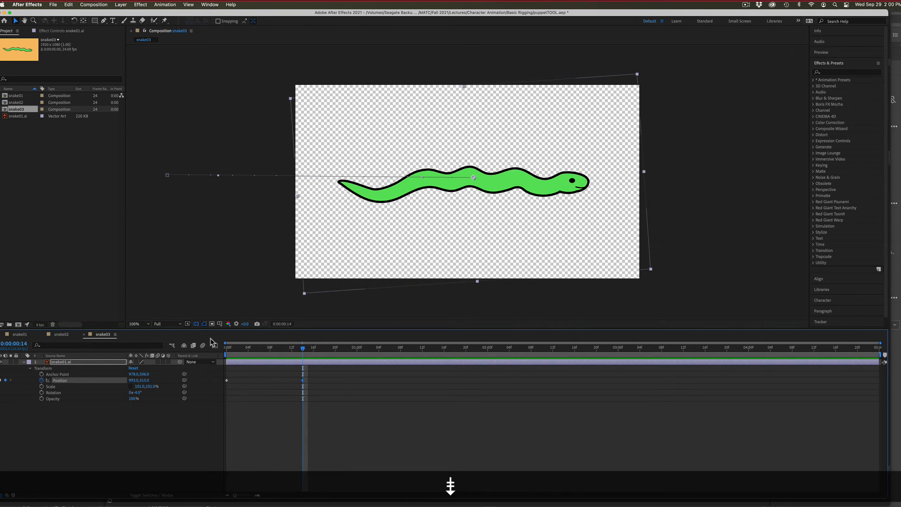
key("Page_Up")
key("Page_Up")
key("Page_Up")
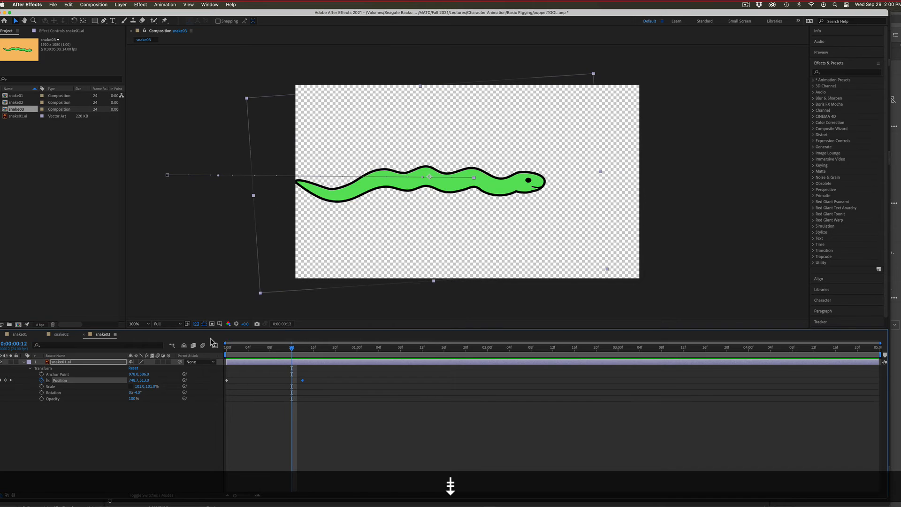
key("Page_Down")
key("Page_Down")
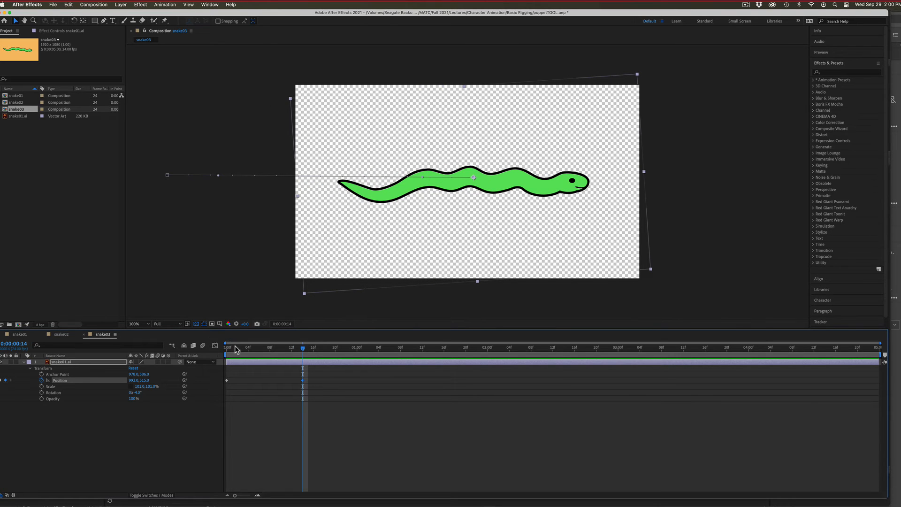
Step: Add a Position keyframe at 0:00:01:02 with the snake lowered to about 1147, 849, and move that keyframe earlier to frame 20
left_click_drag(308, 348, 369, 350)
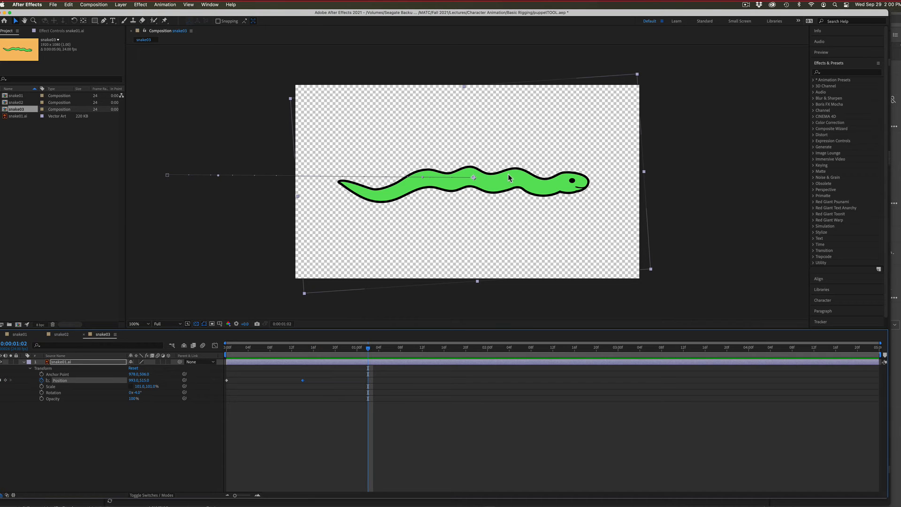
left_click_drag(508, 173, 536, 234)
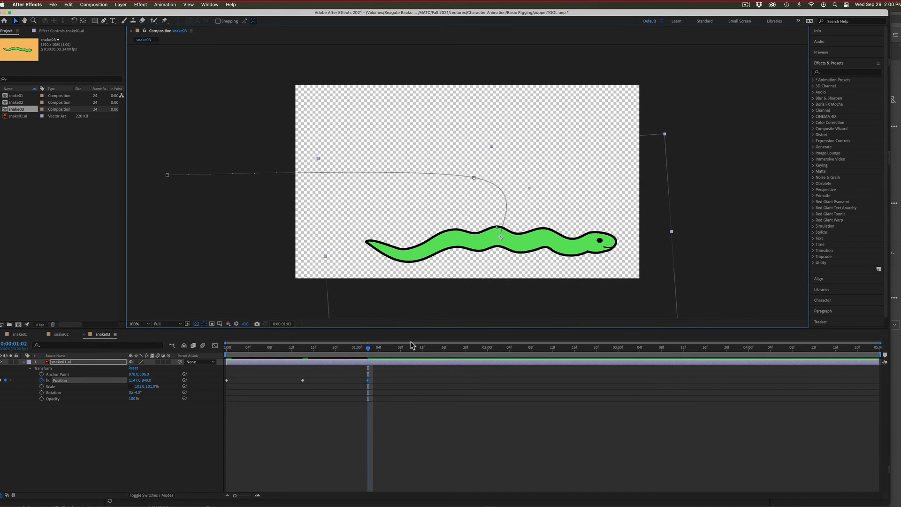
left_click_drag(369, 347, 336, 351)
left_click_drag(368, 380, 337, 387)
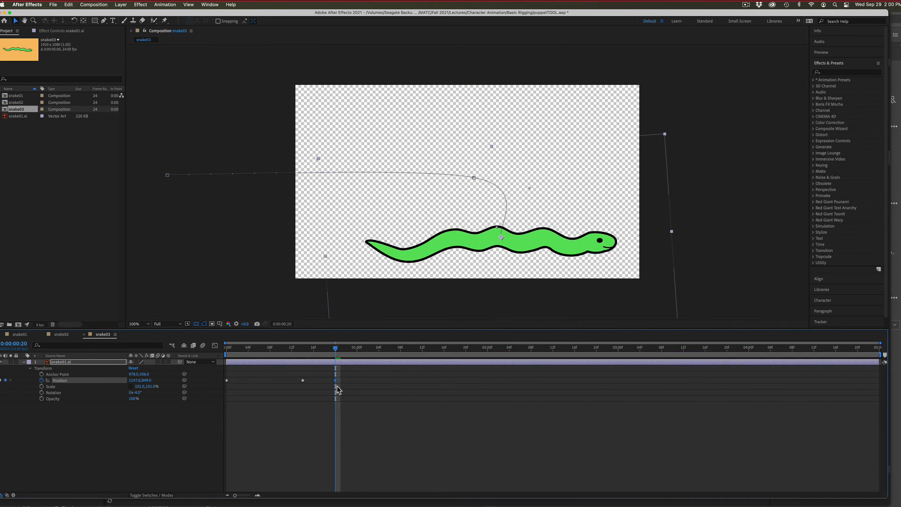
Step: Scrub back and play the composition from the start to examine the snake's motion across the three Position keyframes
left_click_drag(326, 350, 234, 355)
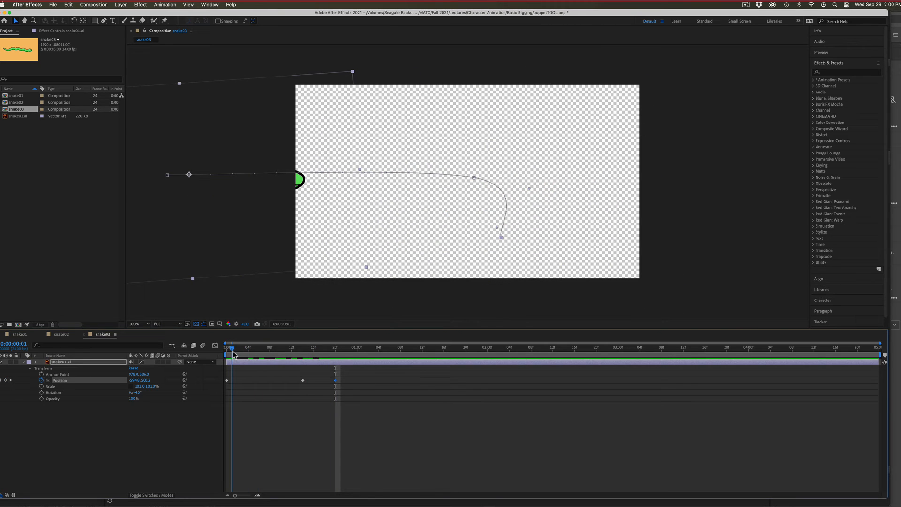
left_click_drag(234, 355, 238, 335)
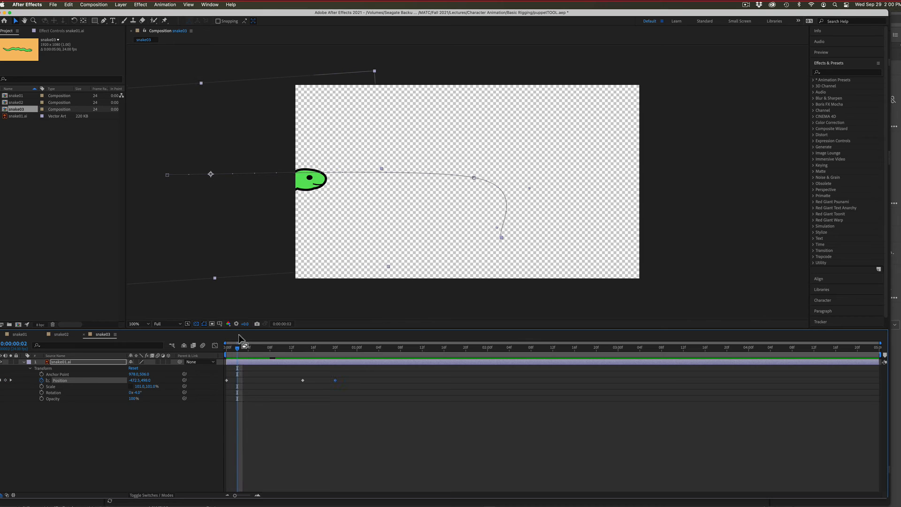
key("space")
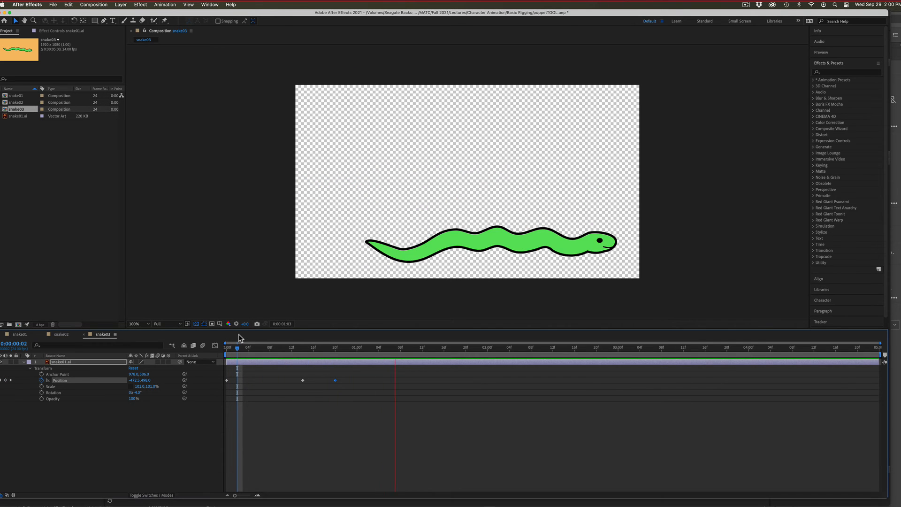
key("space")
left_click(229, 356)
key("space")
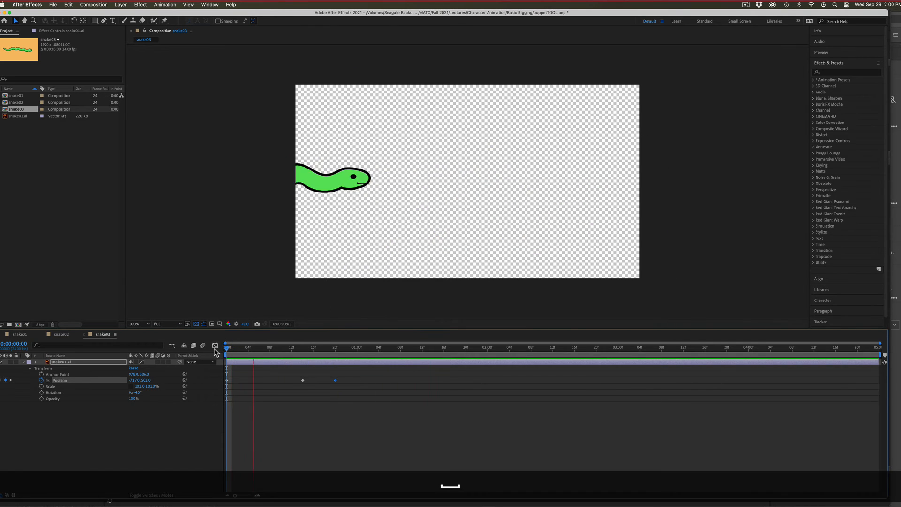
key("space")
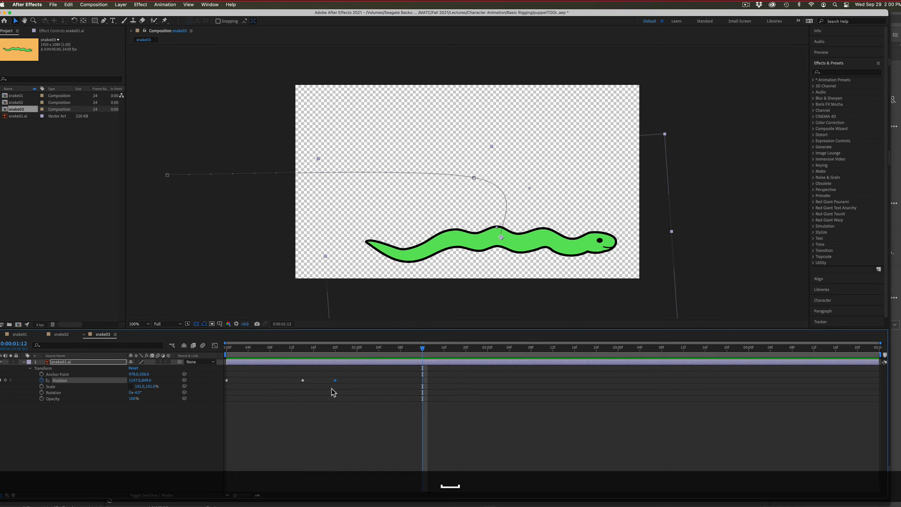
Step: Slow the motion by moving the last Position keyframe to about 3.5 seconds and the middle one to about 2 seconds, and preview it
left_click_drag(335, 380, 689, 377)
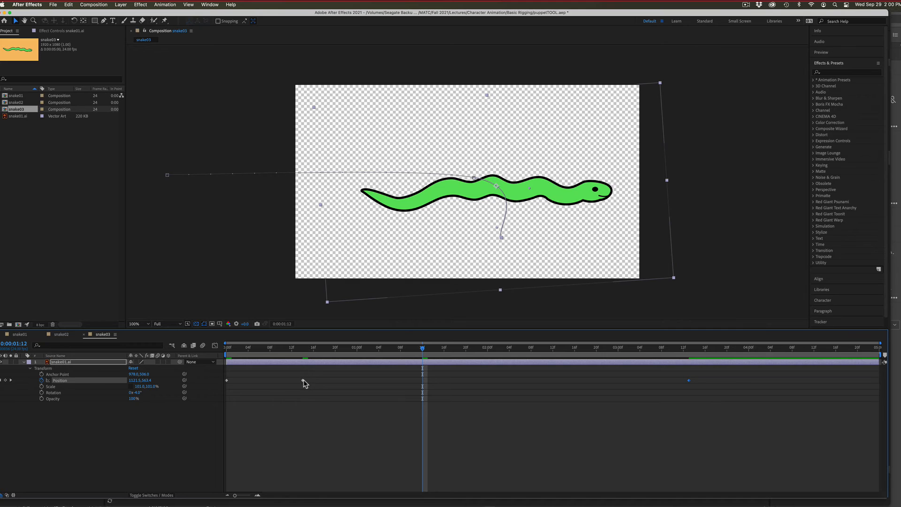
left_click_drag(304, 383, 482, 381)
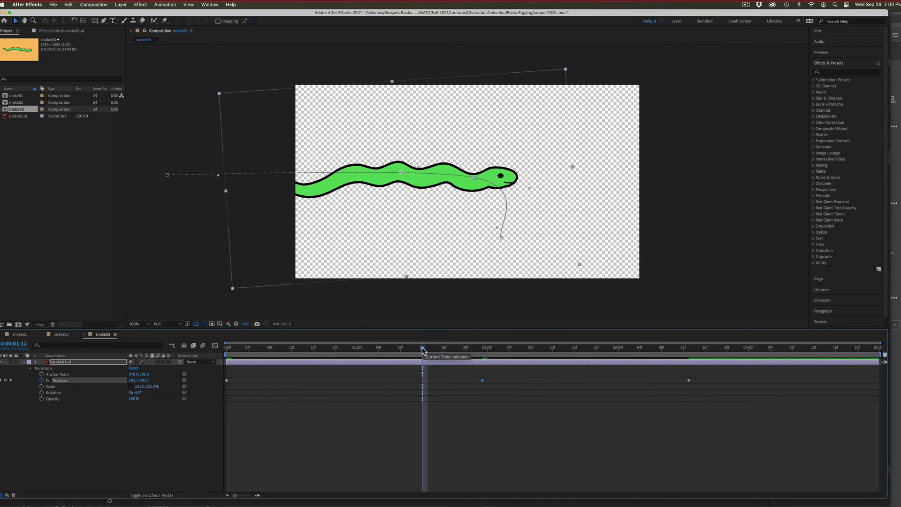
left_click_drag(422, 350, 215, 350)
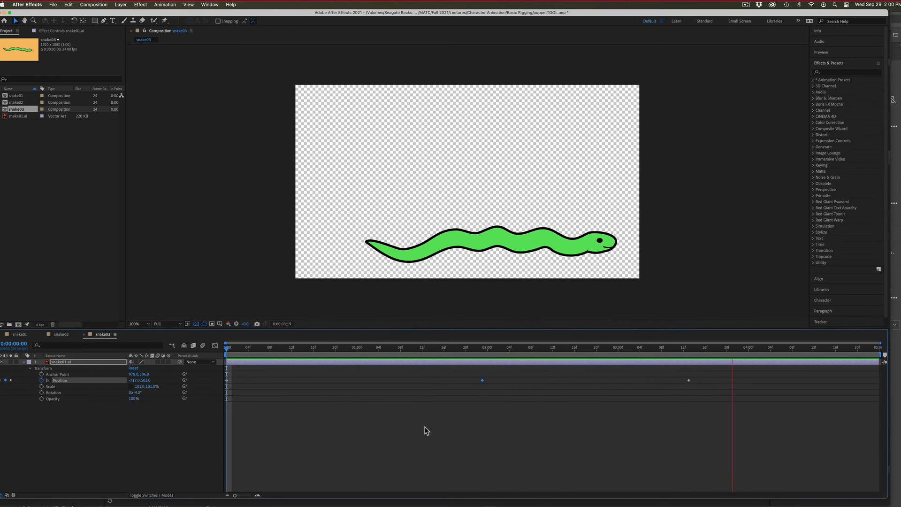
key("space")
left_click(416, 347)
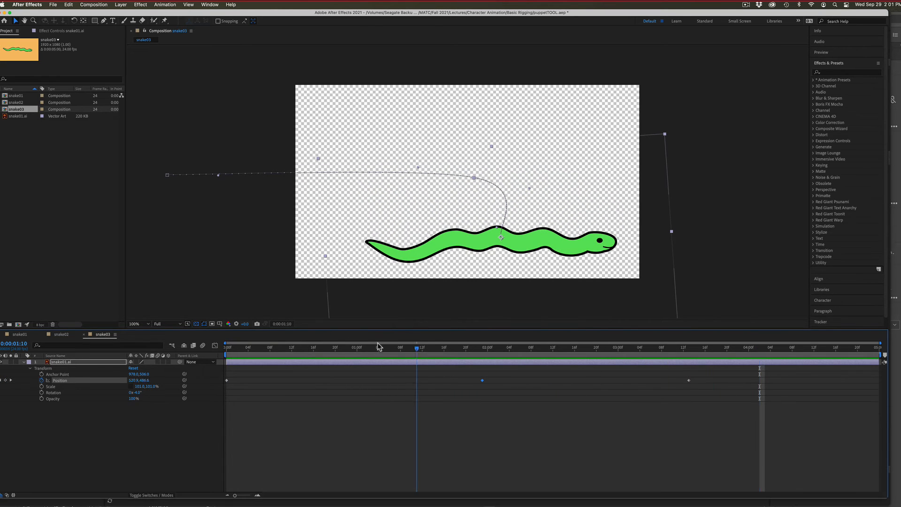
left_click_drag(379, 346, 585, 317)
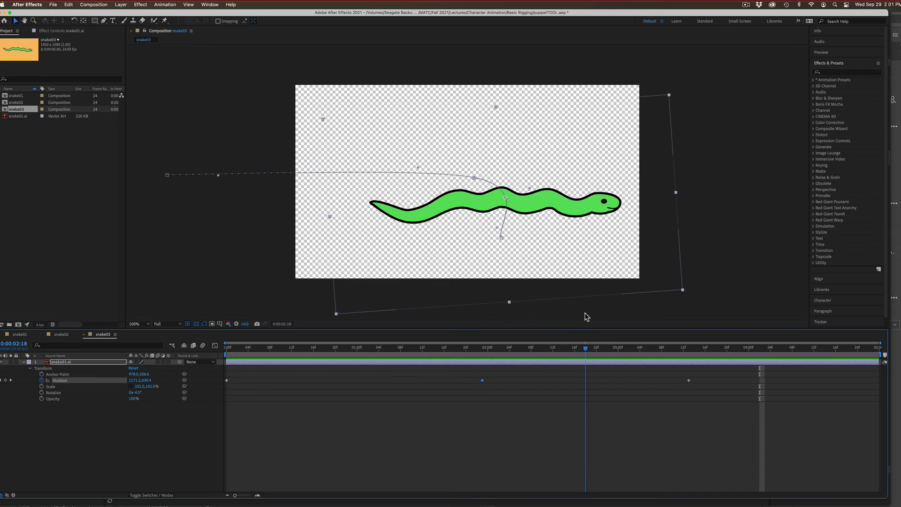
Step: Remove all of the snake layer's Position keyframes and nudge the snake to about 1145, 616
left_click(41, 381)
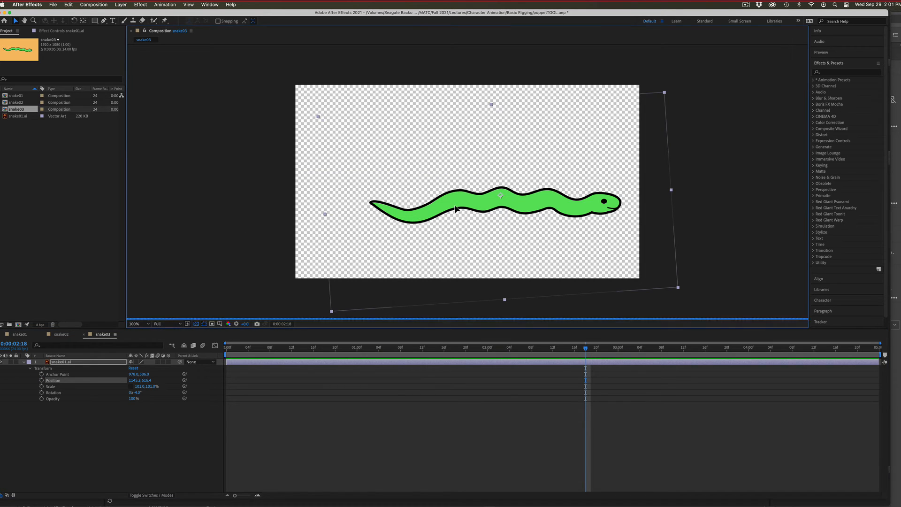
left_click_drag(460, 209, 457, 207)
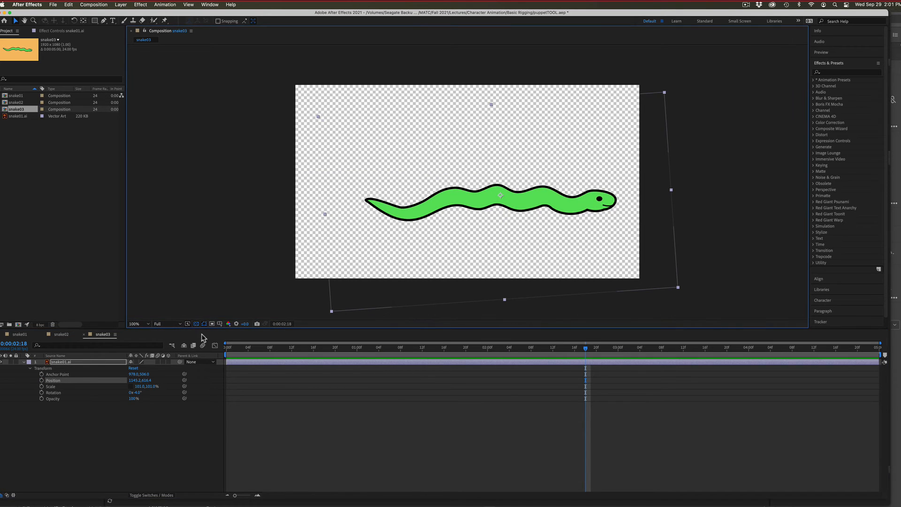
Step: Collapse the snake layer's Transform properties
double_click(50, 369)
right_click(50, 371)
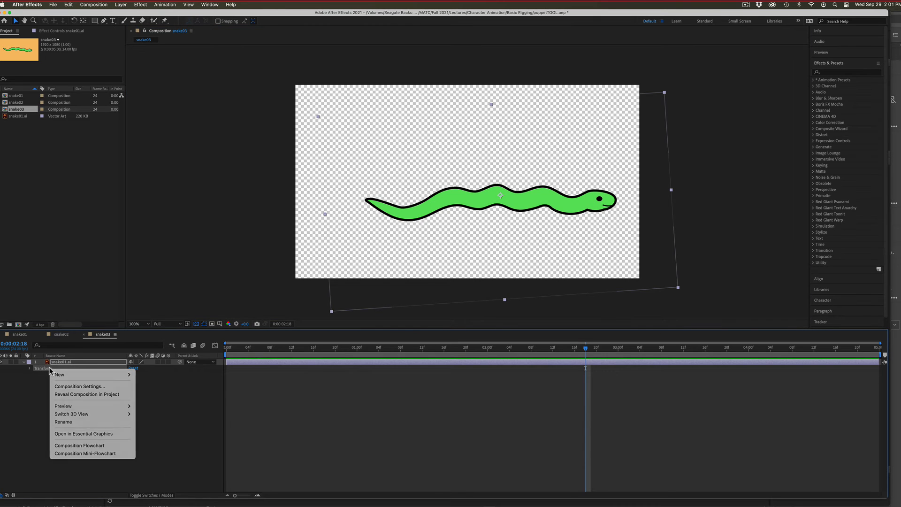
key("Escape")
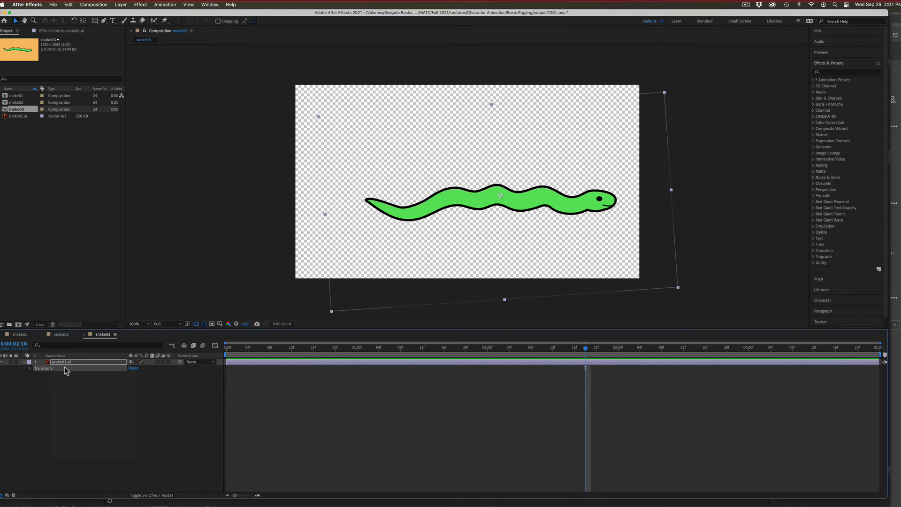
Step: Reset the snake layer's Transform properties and place a Puppet Position pin on the snake near its tail
left_click(133, 369)
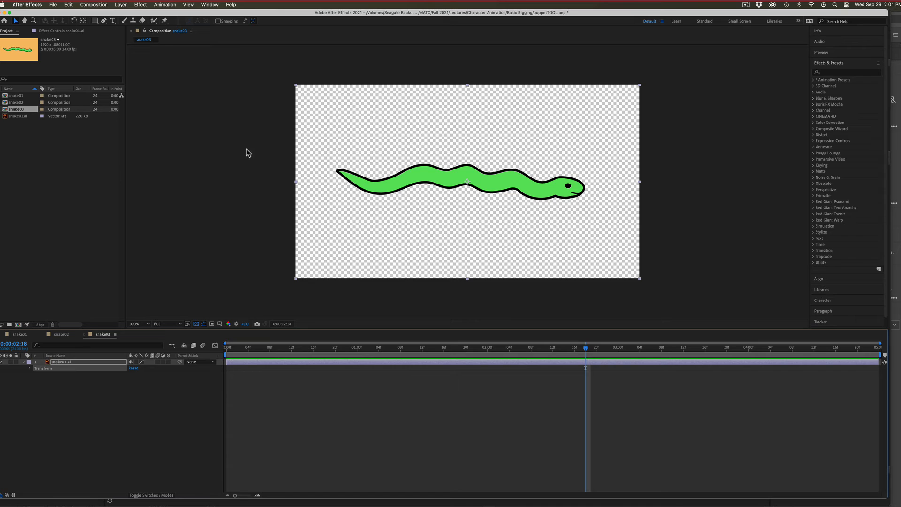
left_click(166, 19)
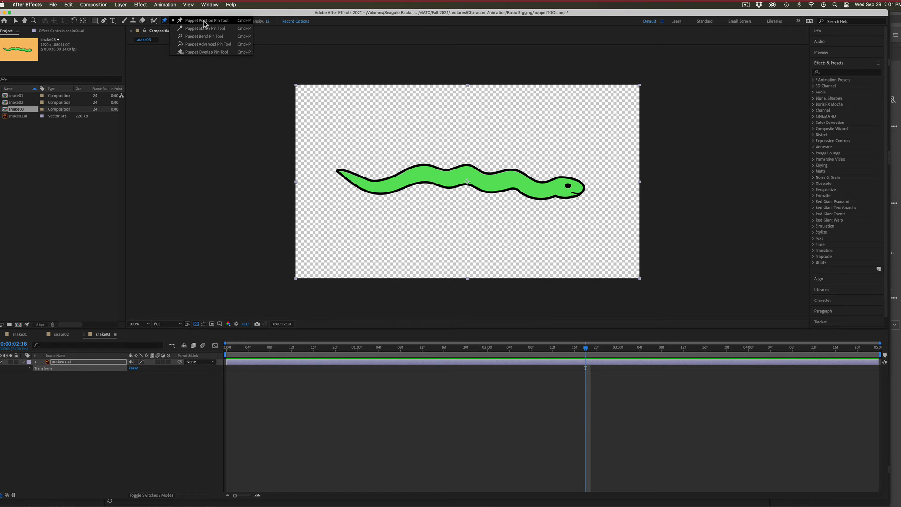
left_click(220, 20)
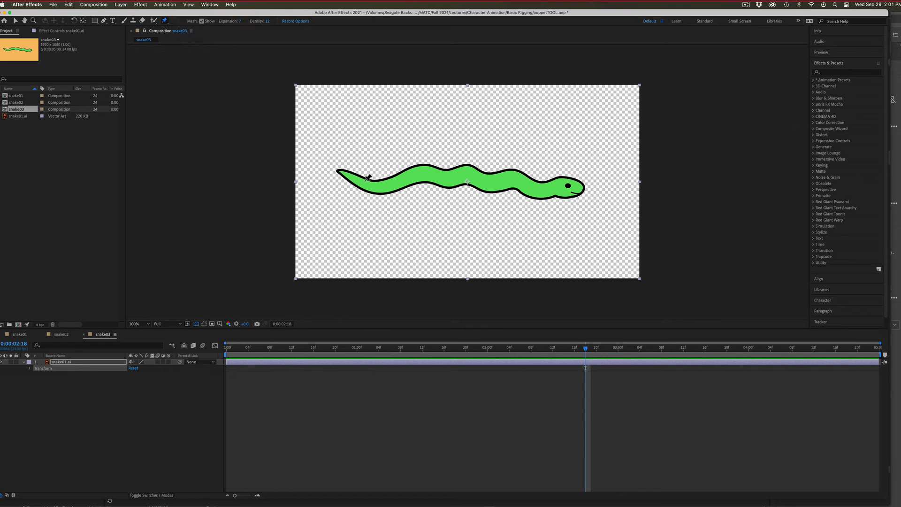
left_click(364, 183)
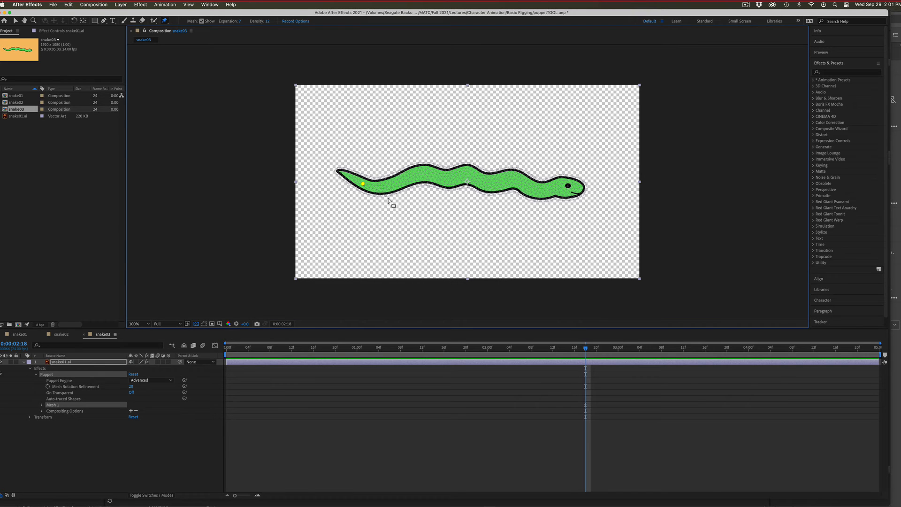
key("super+equal")
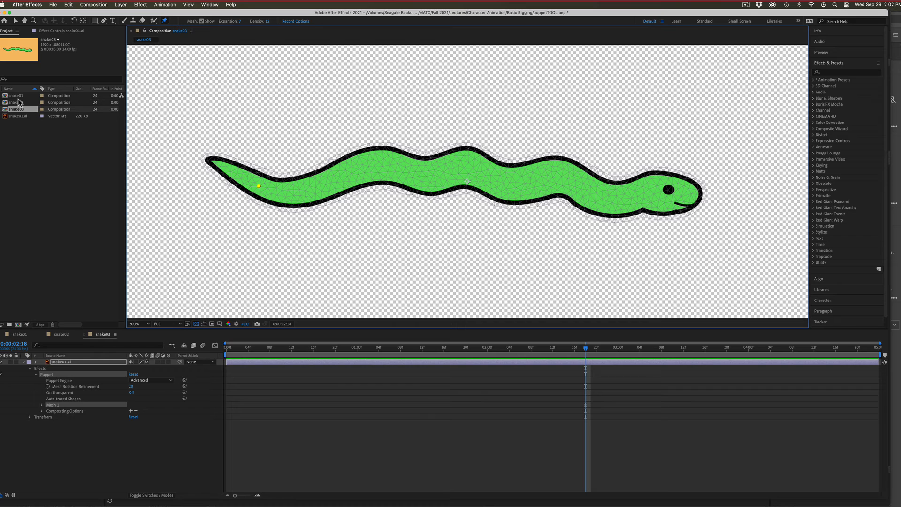
Step: Examine the Puppet effect's settings on the snake layer and the places where effects are listed
left_click(53, 31)
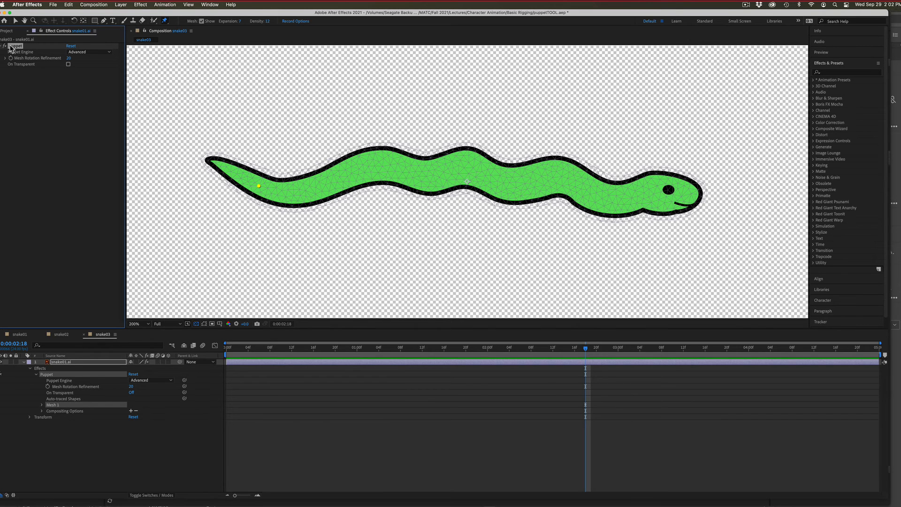
left_click(7, 30)
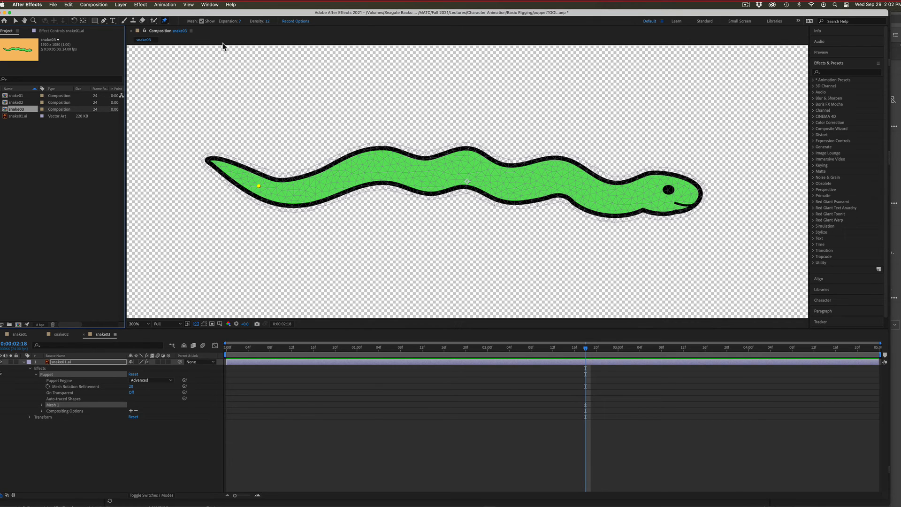
left_click(140, 5)
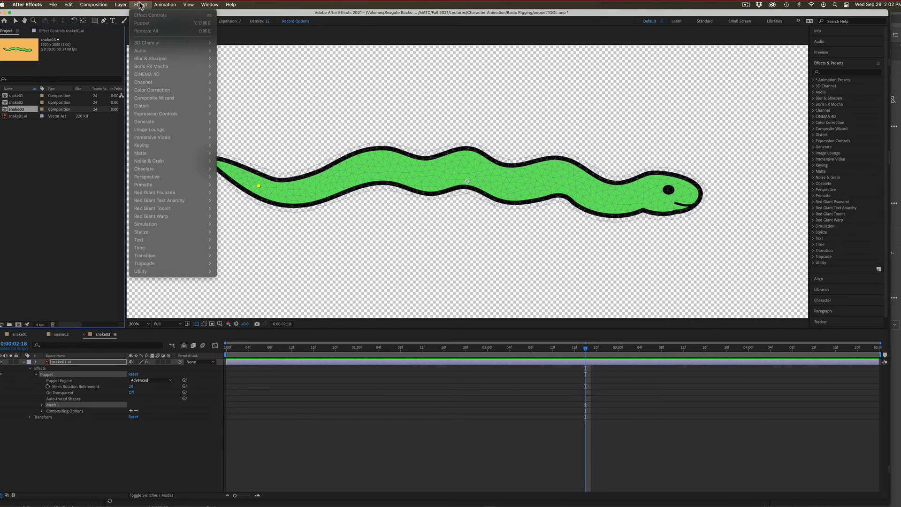
left_click(140, 5)
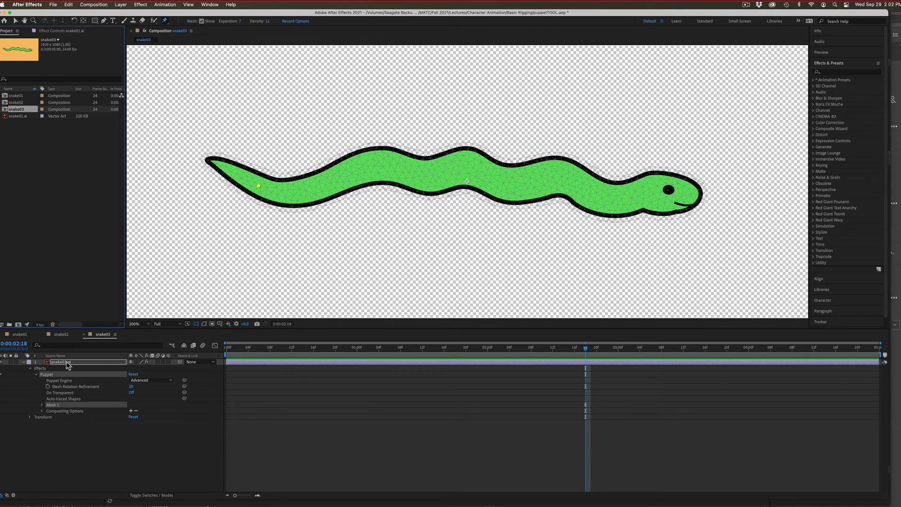
left_click(68, 363)
left_click(140, 5)
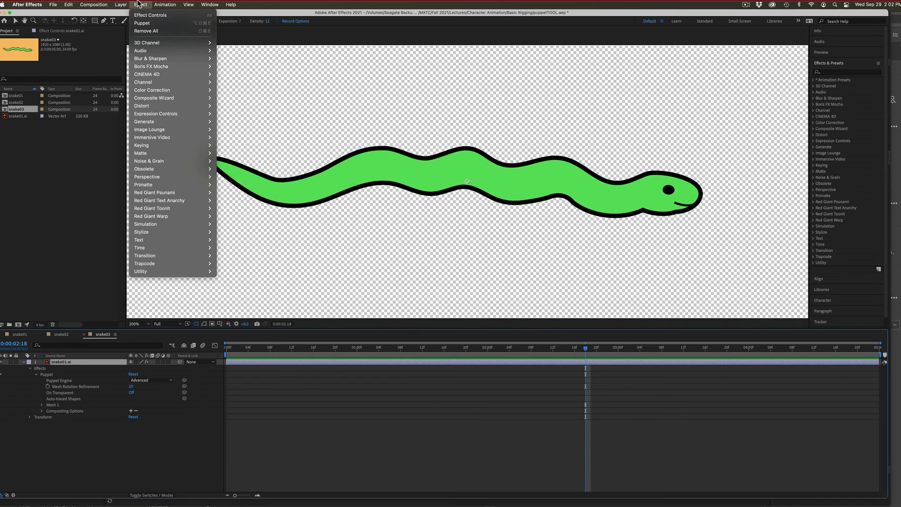
left_click(471, 430)
left_click(843, 72)
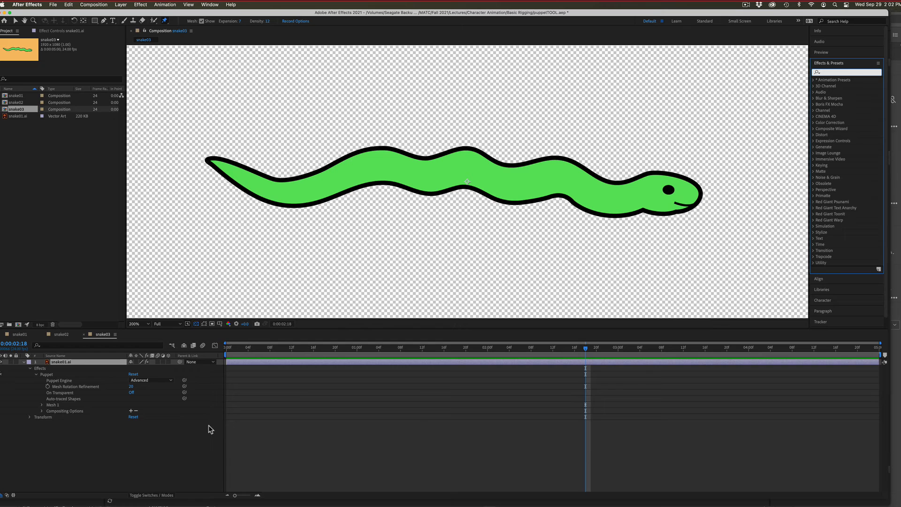
left_click(85, 362)
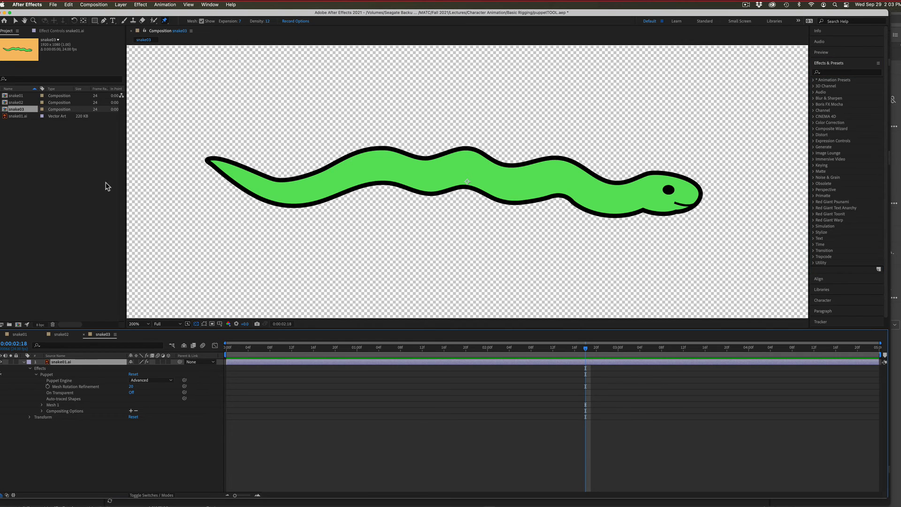
left_click(37, 374)
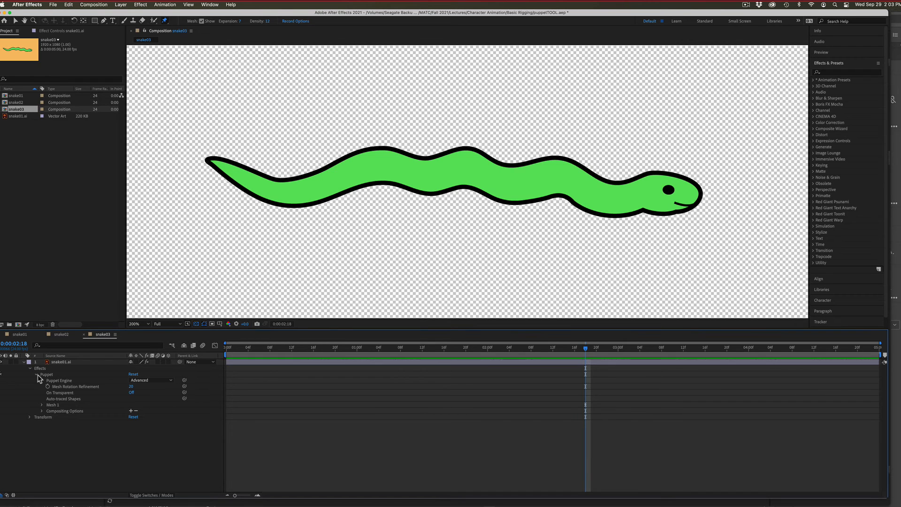
left_click(63, 380)
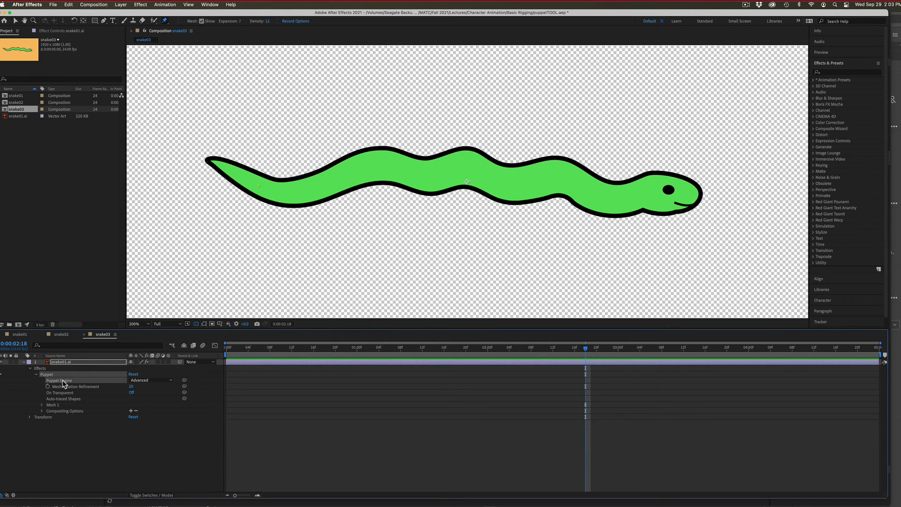
left_click(64, 386)
Step: Shift the tail pin slightly, and add a Position pin just behind the eye, moving it up and toward the tail
left_click(55, 406)
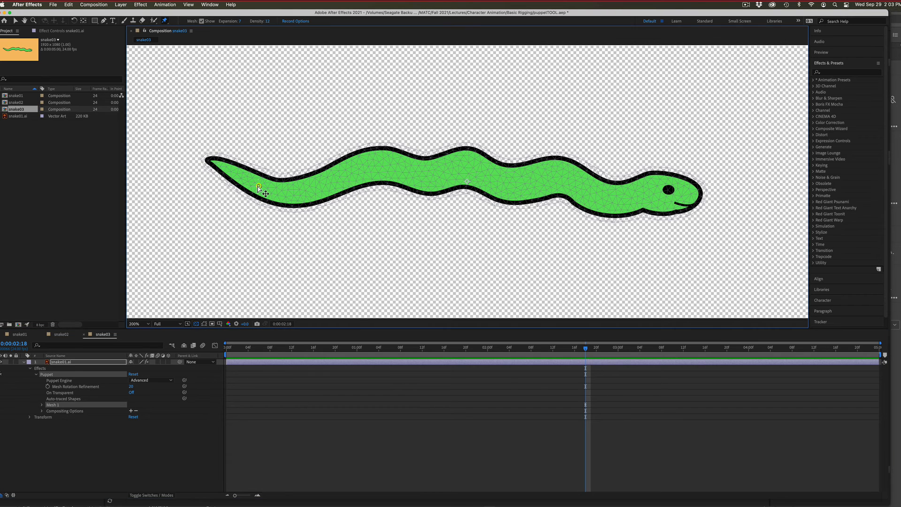
mouse_move(258, 186)
left_mouse_down()
mouse_move(248, 177)
mouse_move(265, 183)
left_mouse_up()
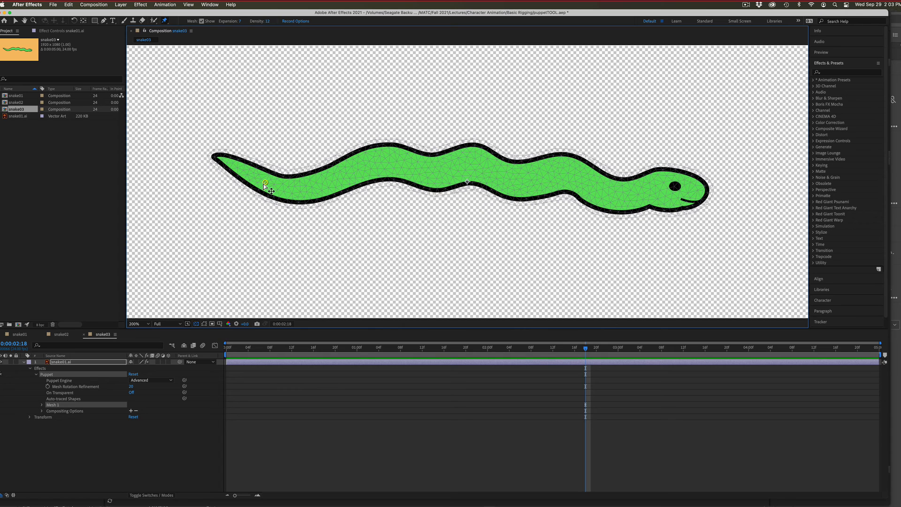
left_click(652, 190)
mouse_move(652, 192)
left_mouse_down()
mouse_move(601, 184)
mouse_move(658, 181)
mouse_move(577, 185)
mouse_move(518, 160)
mouse_move(611, 162)
mouse_move(622, 148)
mouse_move(643, 158)
mouse_move(567, 175)
mouse_move(654, 173)
mouse_move(551, 184)
mouse_move(637, 173)
left_mouse_up()
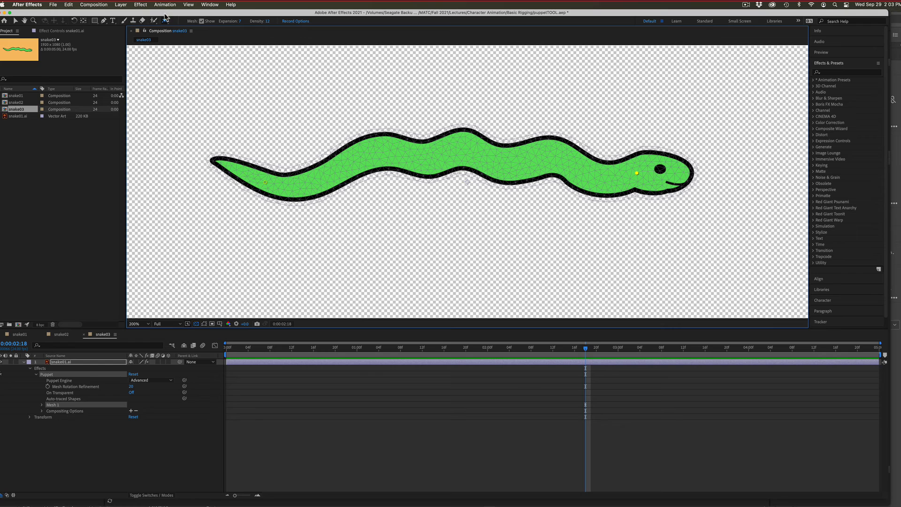
Step: Place a Puppet Starch pin on the body a short distance ahead of the tail pin
left_click(167, 21)
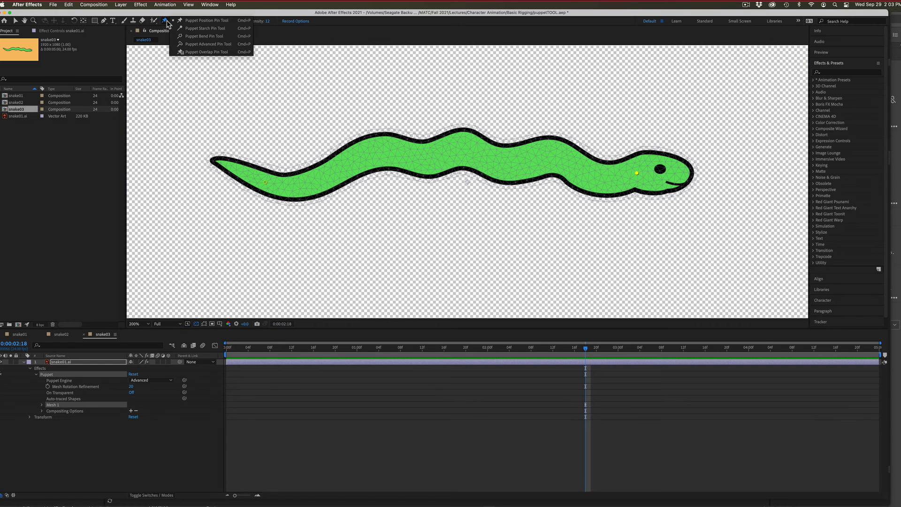
left_click(192, 29)
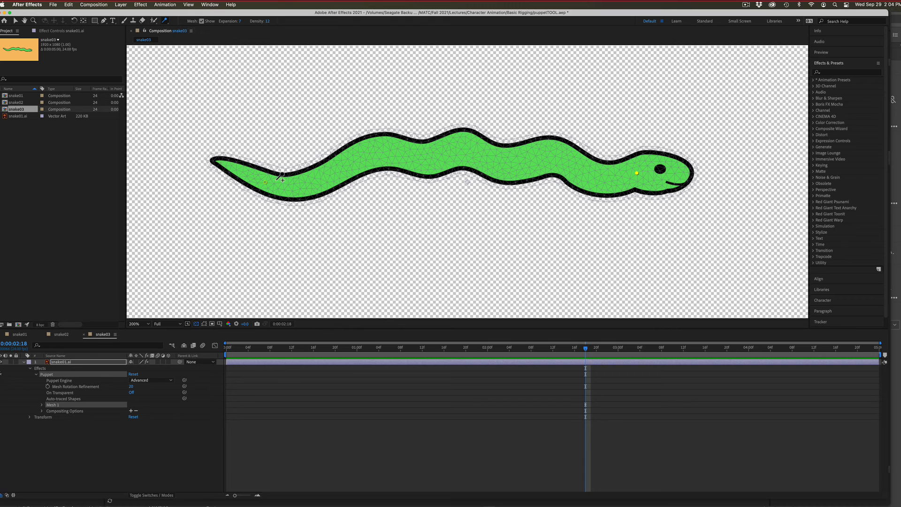
left_click(303, 182)
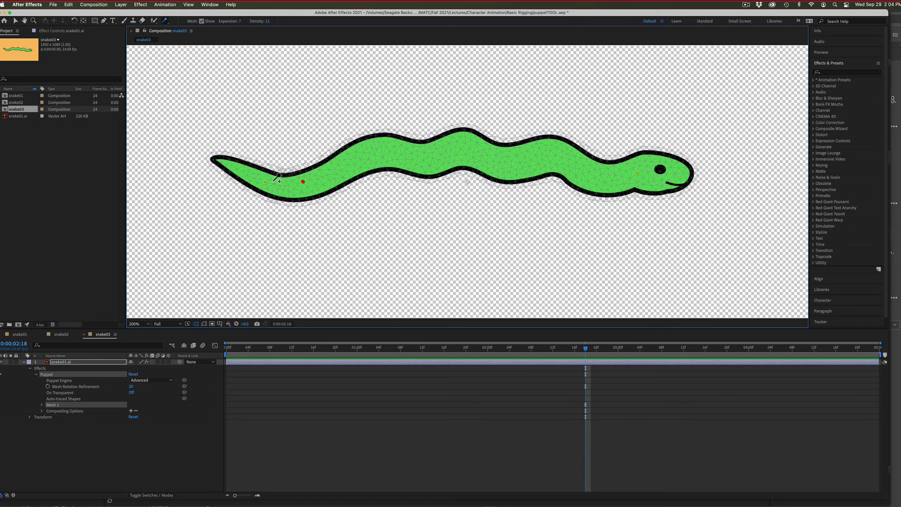
Step: Try moving the tail pin slightly to test the starch pin's effect, and undo the change
mouse_move(265, 182)
left_mouse_down()
mouse_move(277, 180)
mouse_move(260, 174)
mouse_move(266, 186)
left_mouse_up()
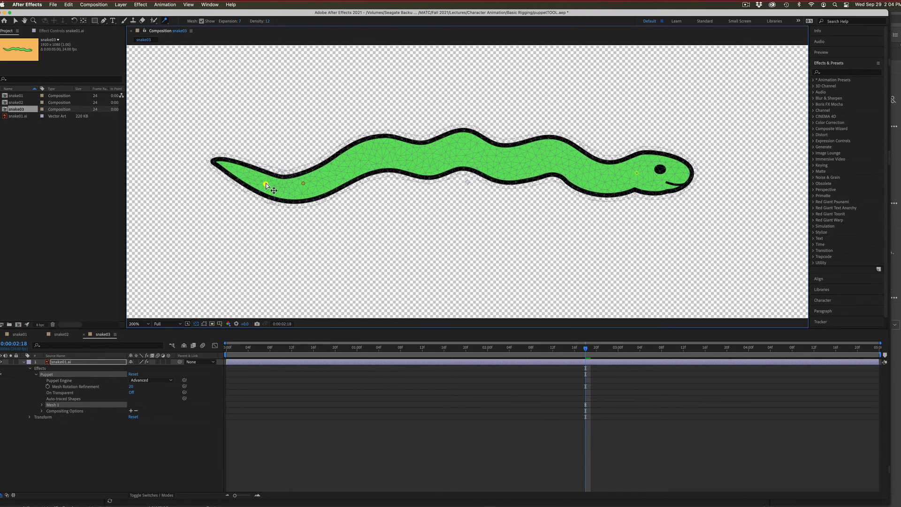
key("super+z")
key("super+z")
key("super+z")
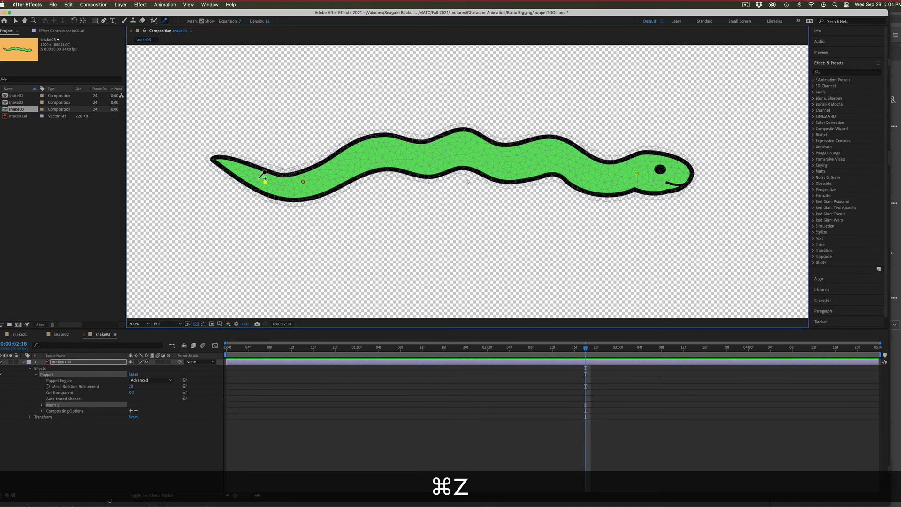
Step: Add a Puppet Bend pin on the snake's body ahead of the starch pin, under the rear hump
left_click(164, 21)
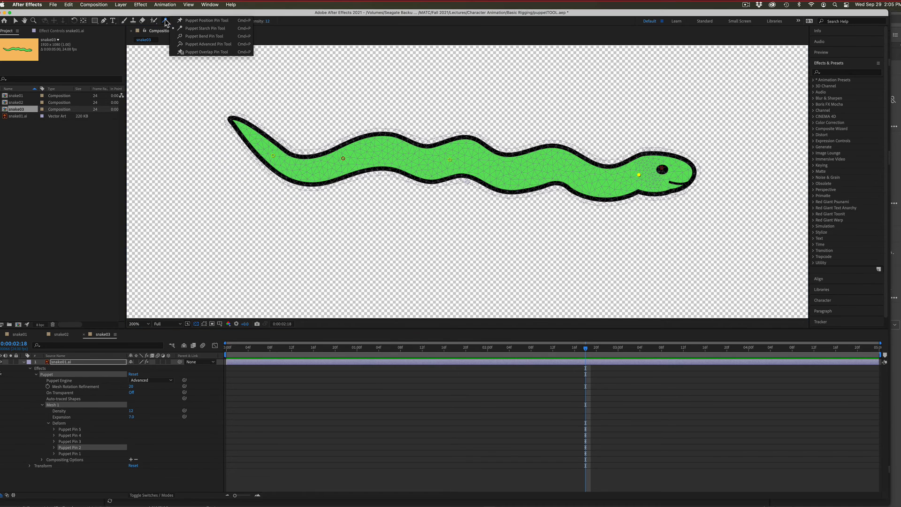
left_click(202, 36)
left_click(399, 158)
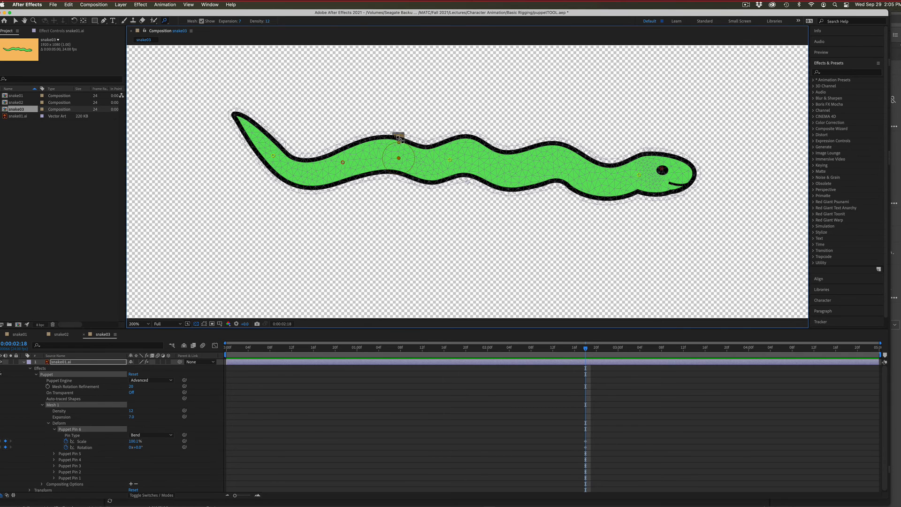
Step: Try inverting and strongly enlarging the body with the bend pin's Scale, undoing each change
left_click_drag(399, 139, 400, 161)
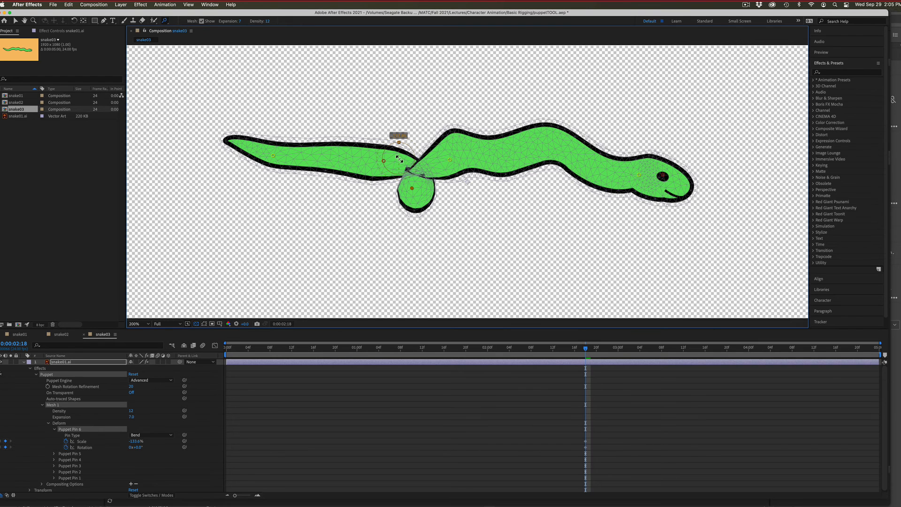
key("super+z")
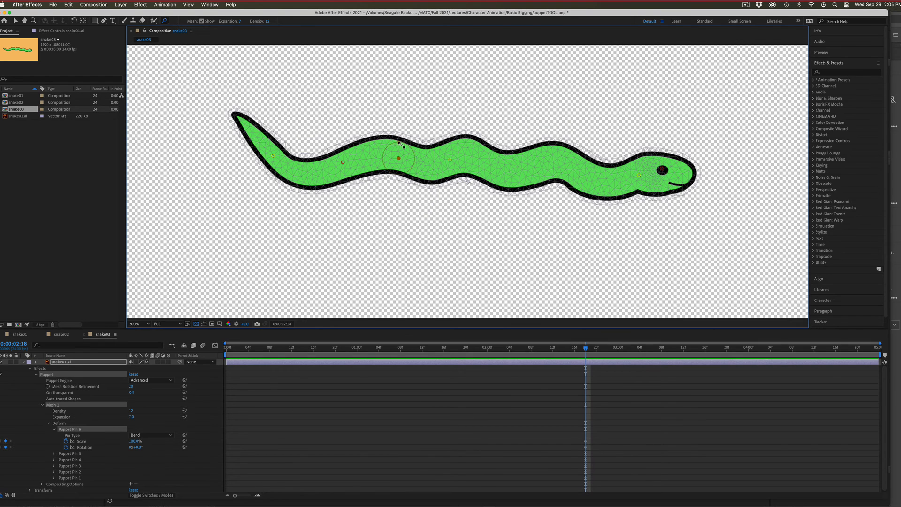
left_click_drag(403, 139, 419, 114)
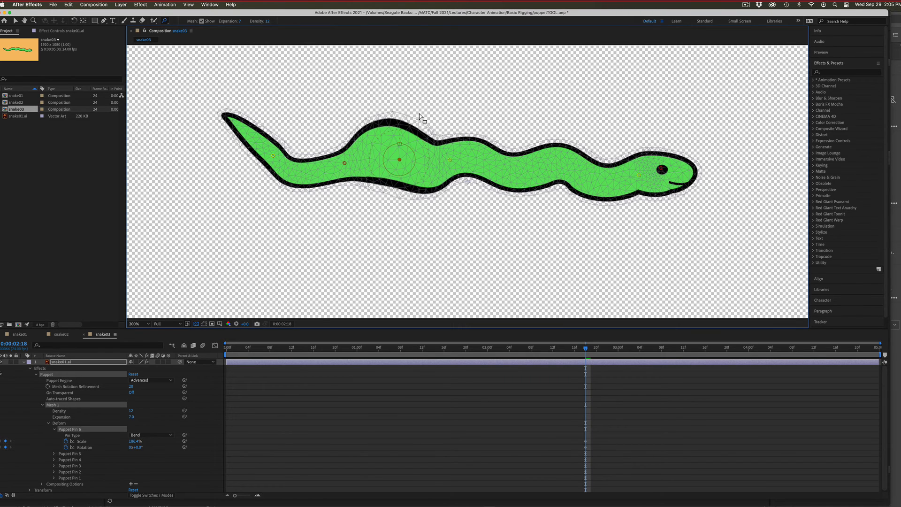
key("super+z")
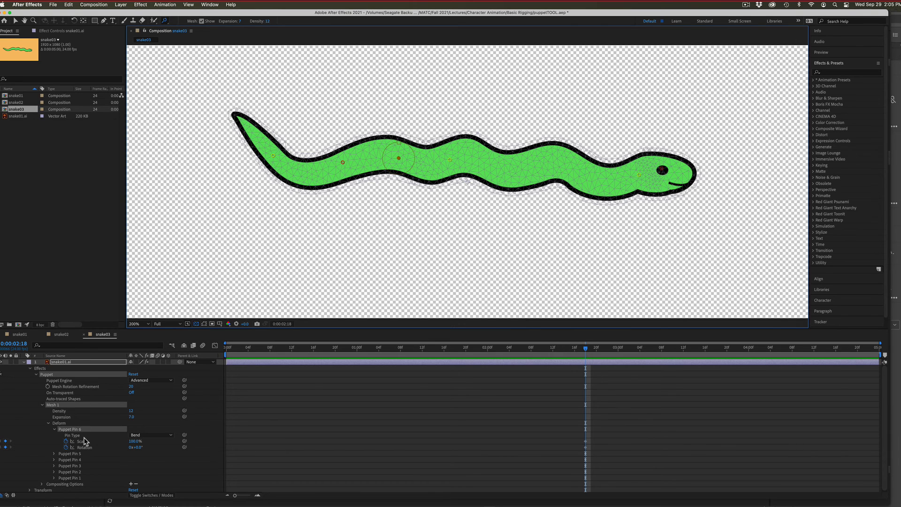
Step: Keyframe the bend pin's Scale at about 82% at 0:00:02:18, about 132% at 0:00:02:23 and about 74% at 0:00:03:03
left_click_drag(398, 142, 399, 132)
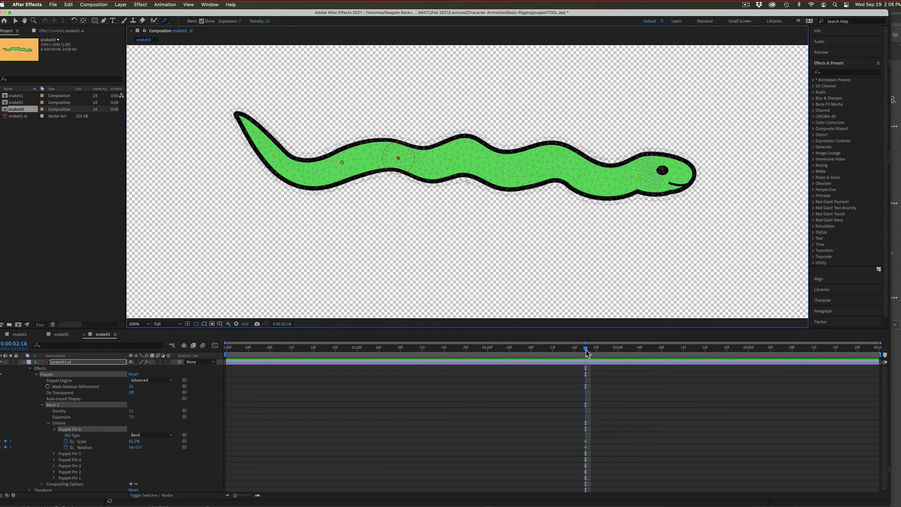
left_click_drag(586, 352, 613, 353)
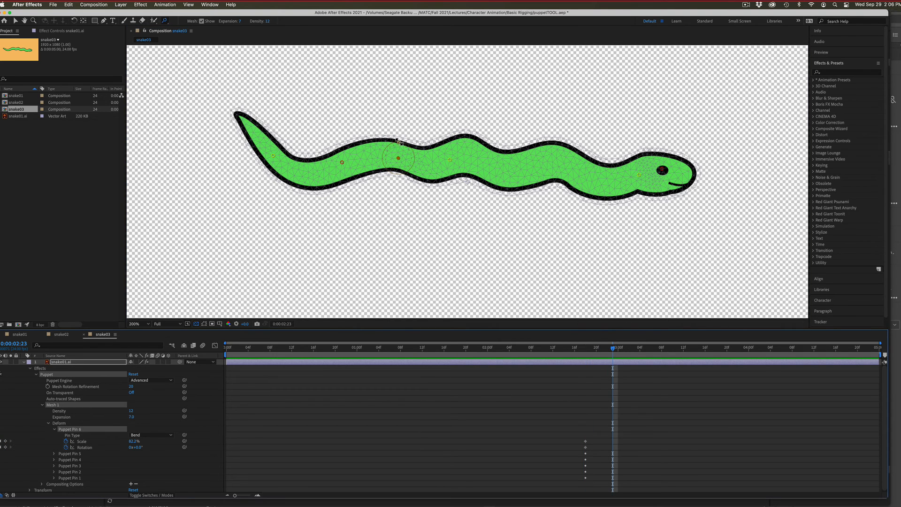
left_click_drag(398, 140, 398, 131)
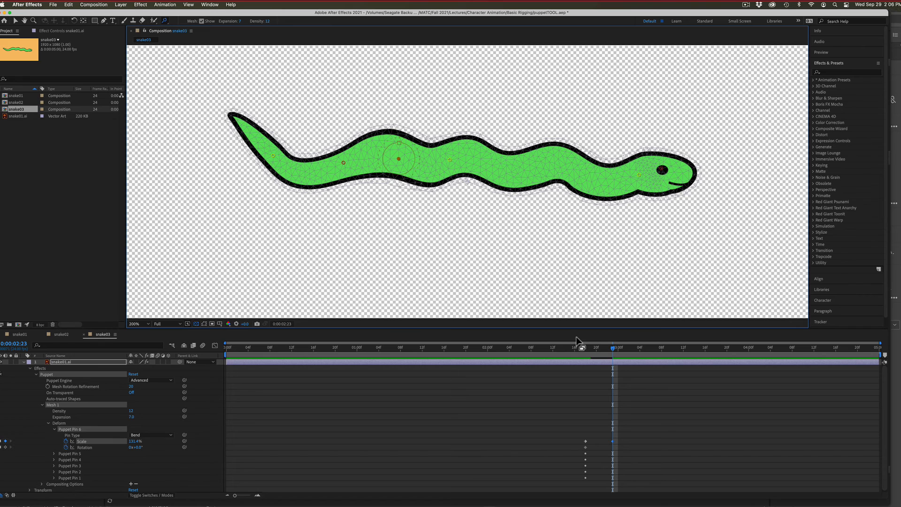
left_click_drag(615, 351, 638, 335)
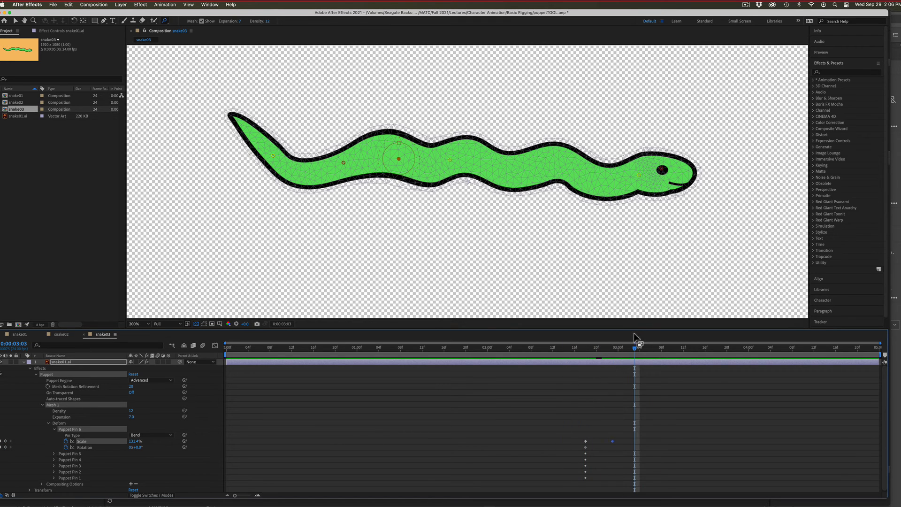
left_click_drag(398, 141, 402, 185)
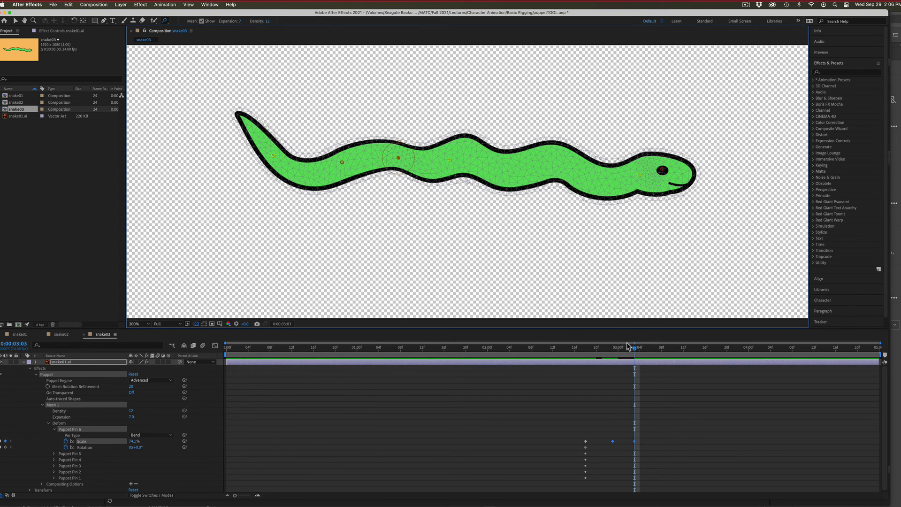
Step: Preview the bend pin's Scale animation from 0:00:02:18
left_click_drag(629, 347, 584, 369)
key("space")
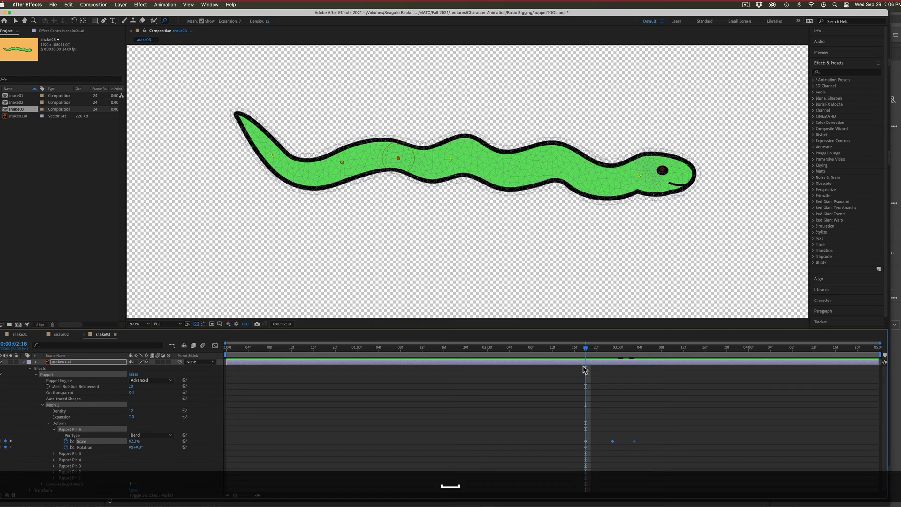
key("space")
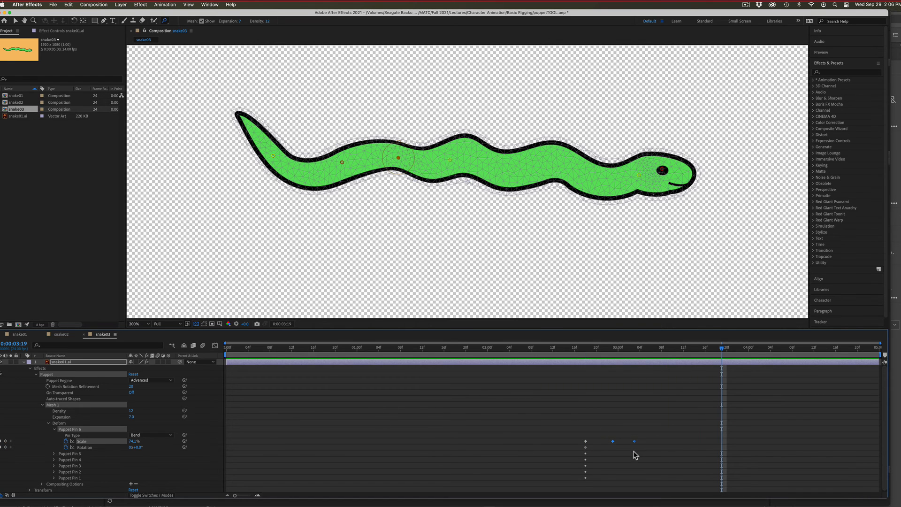
Step: Retime the bend pin's last Scale keyframe to about 0:00:03:14 and its middle one to 0:00:03:02
left_click(634, 451)
left_click_drag(635, 442, 696, 448)
left_click_drag(612, 442, 629, 441)
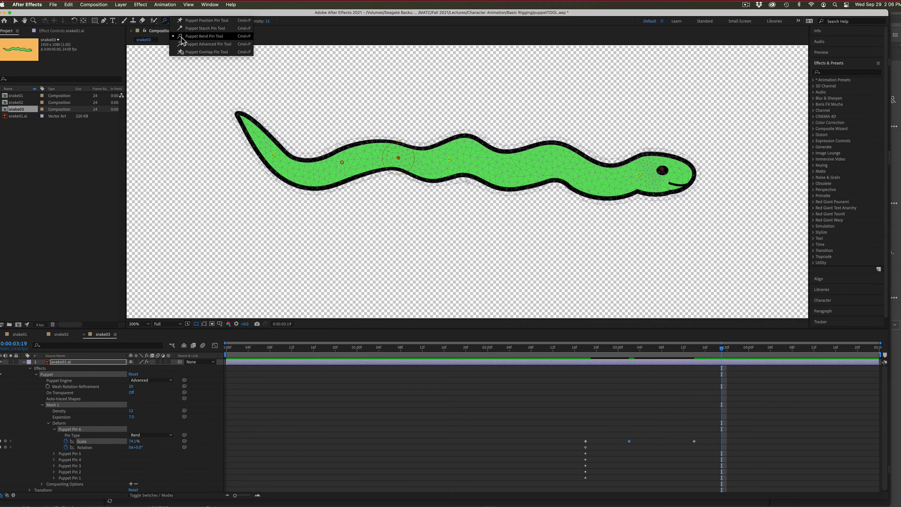
Step: Add a Puppet Advanced pin on the body behind the front hump with Scale about 119%, deleting the stray second pin
left_click(523, 165)
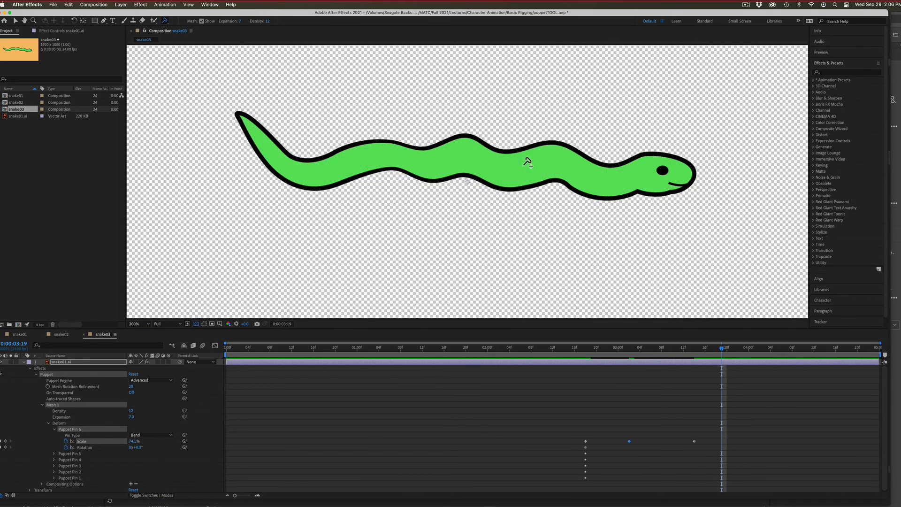
left_click_drag(524, 167, 531, 133)
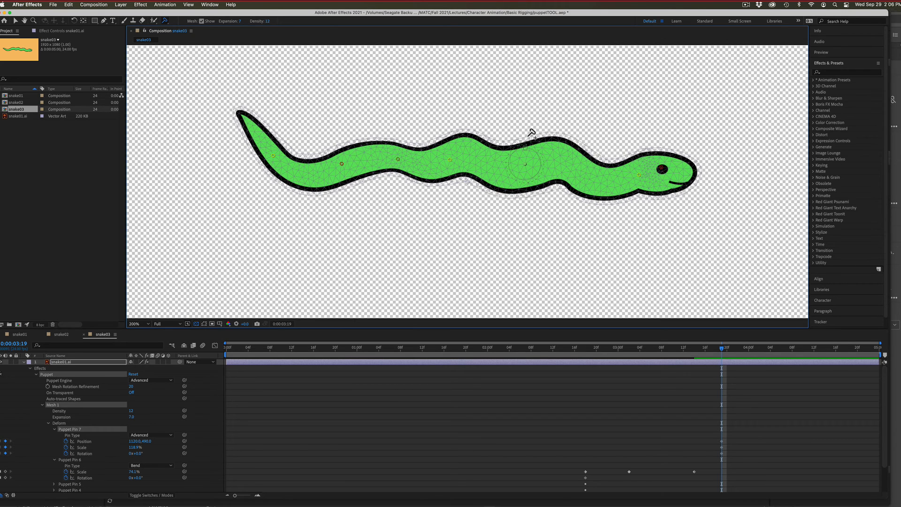
left_click(528, 141)
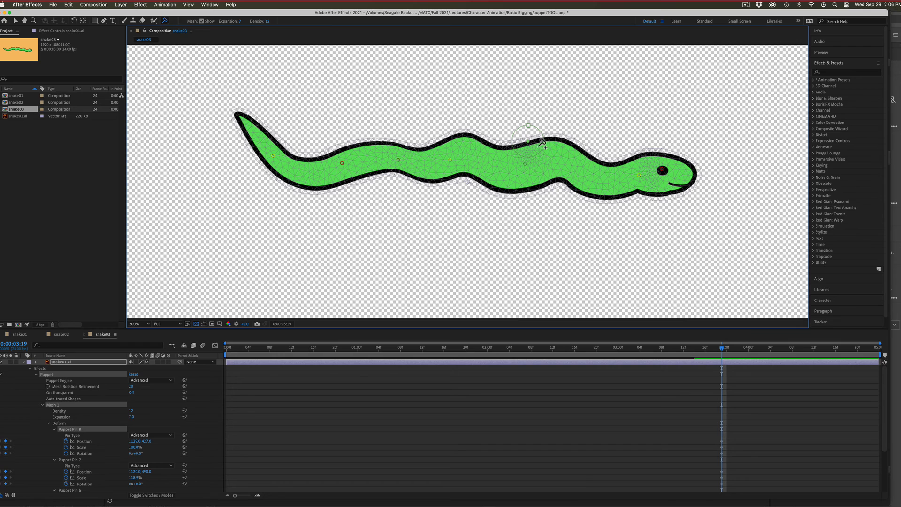
key("Delete")
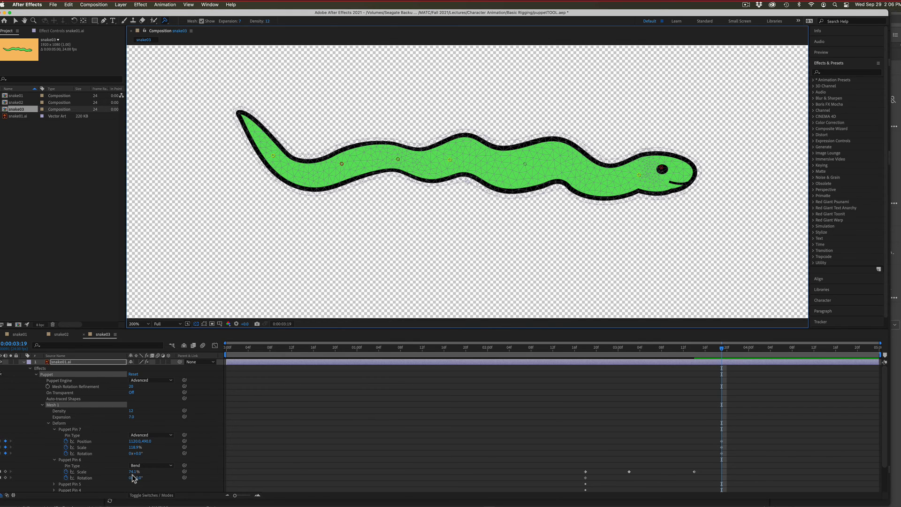
Step: Reveal the starch pin's type and change the new mid-body pin's type to Position
left_click(54, 484)
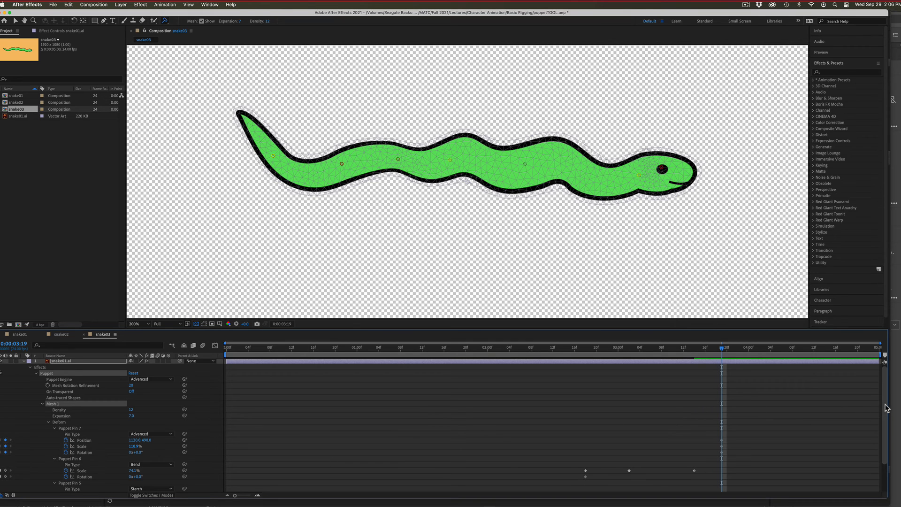
scroll(869, 410, "down", 3)
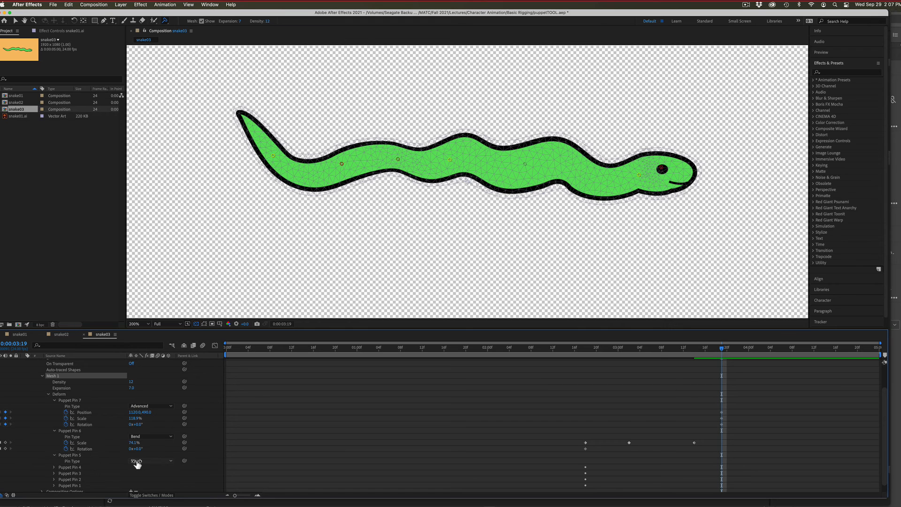
left_click(141, 407)
left_click(141, 413)
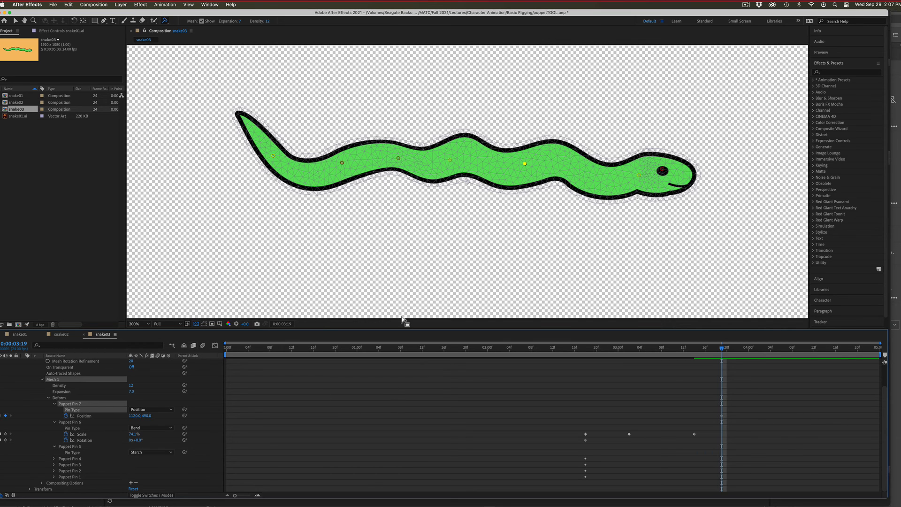
Step: Enlarge the timeline area and look through the snake layer's Effects and Transform property groups
left_click_drag(399, 328, 398, 237)
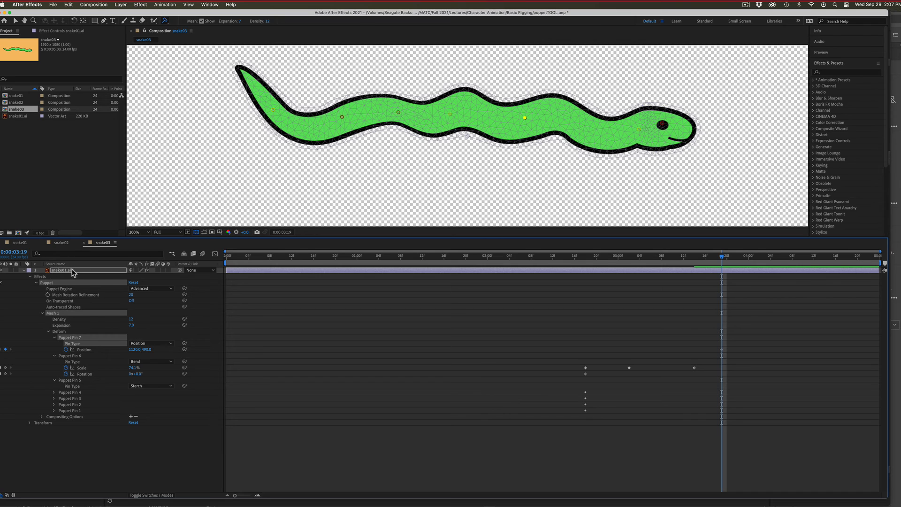
left_click(24, 271)
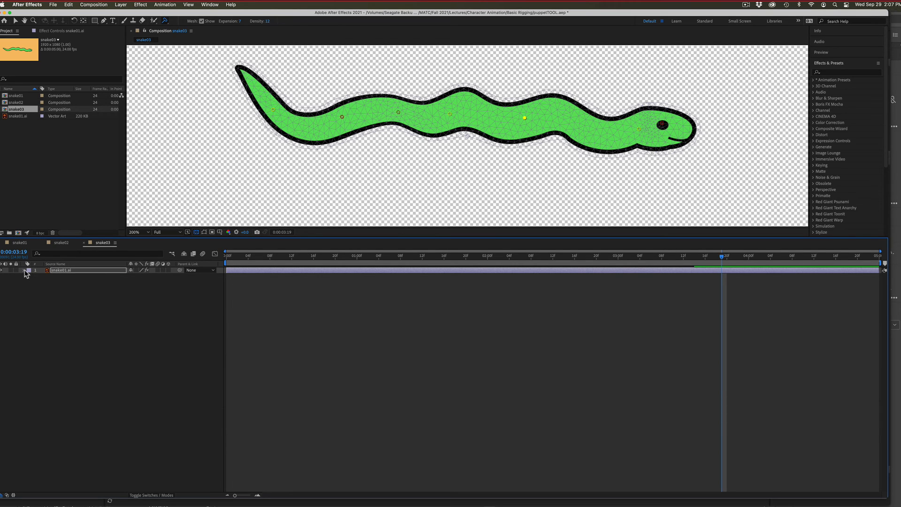
left_click(24, 270)
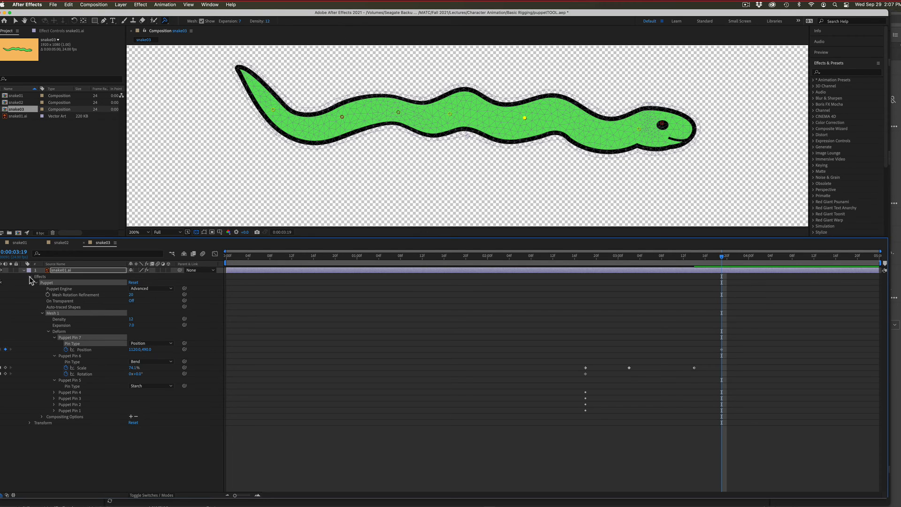
left_click(30, 278)
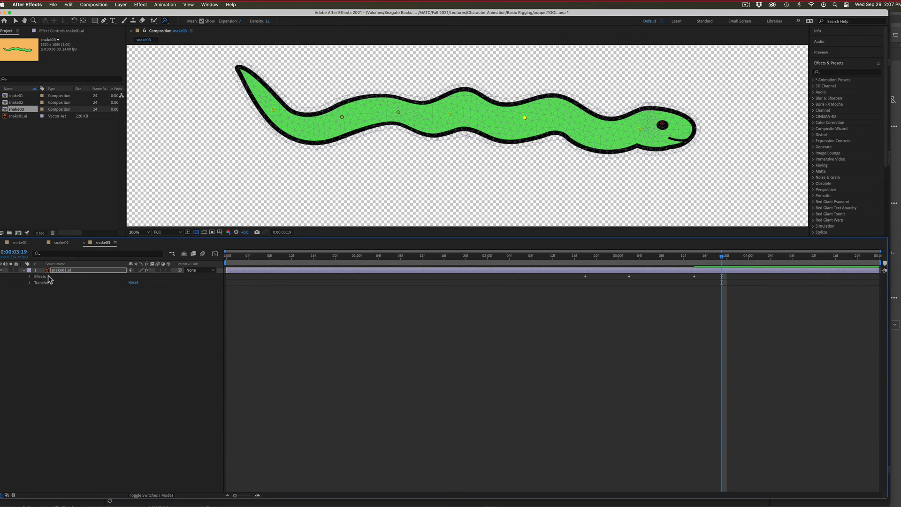
left_click(37, 284)
left_click(29, 281)
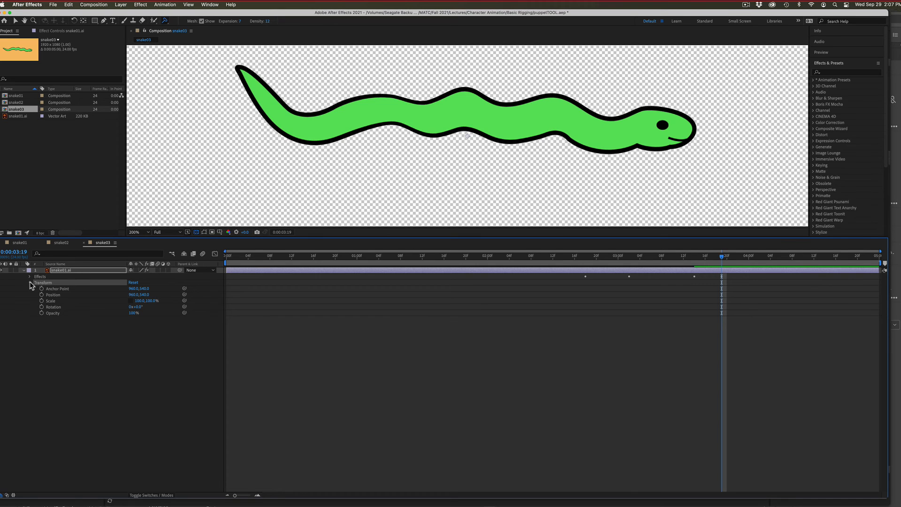
left_click(30, 282)
left_click(585, 280)
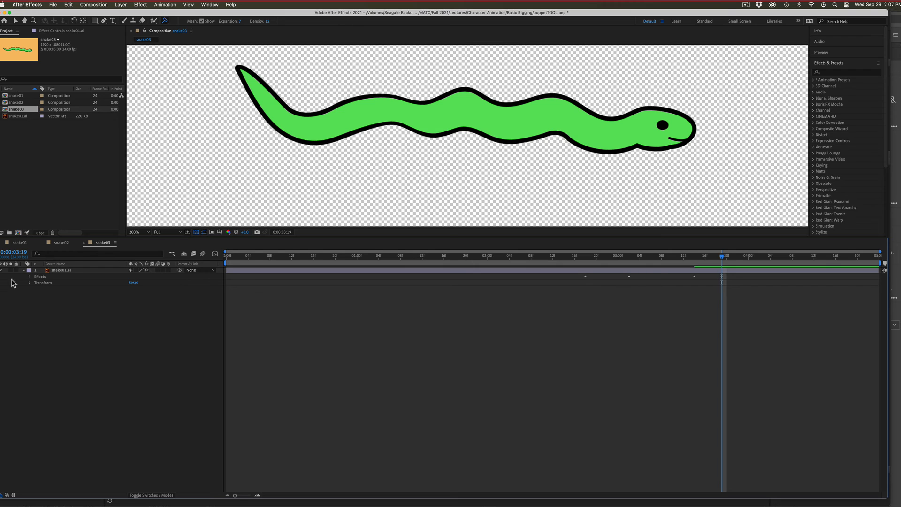
left_click(29, 276)
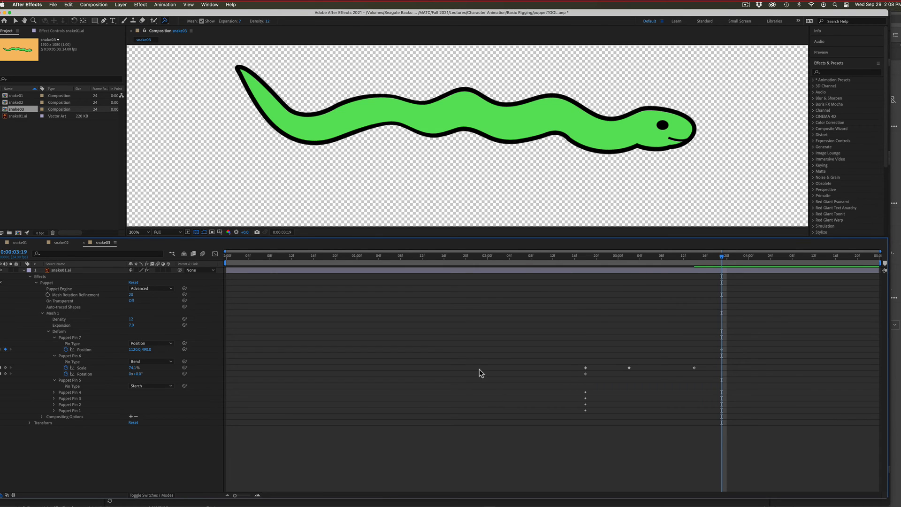
Step: Show only the keyframed properties of the snake layer in the timeline
left_click(90, 271)
key("u")
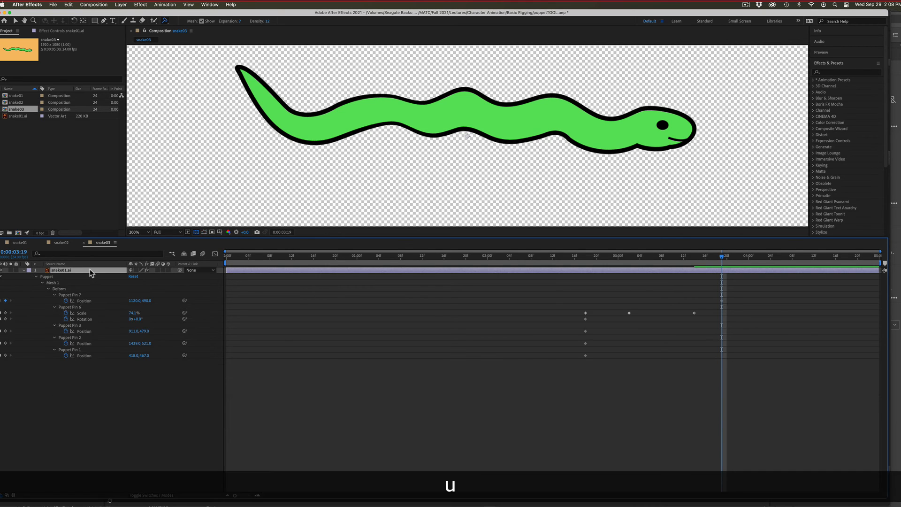
key("u")
key("u")
key("u")
key("u")
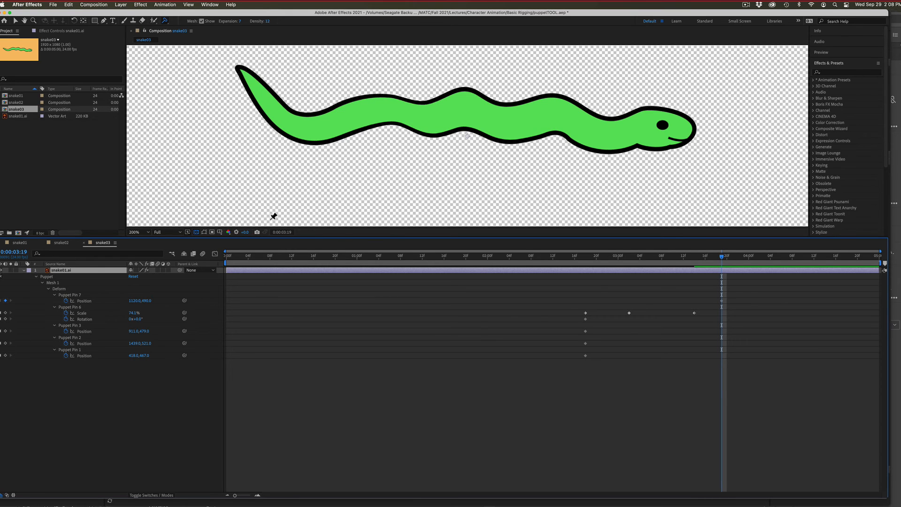
Step: Move the bend pin's last Scale keyframe to 0:00:03:16 and scrub back to 0:00:02:21
left_click(694, 312)
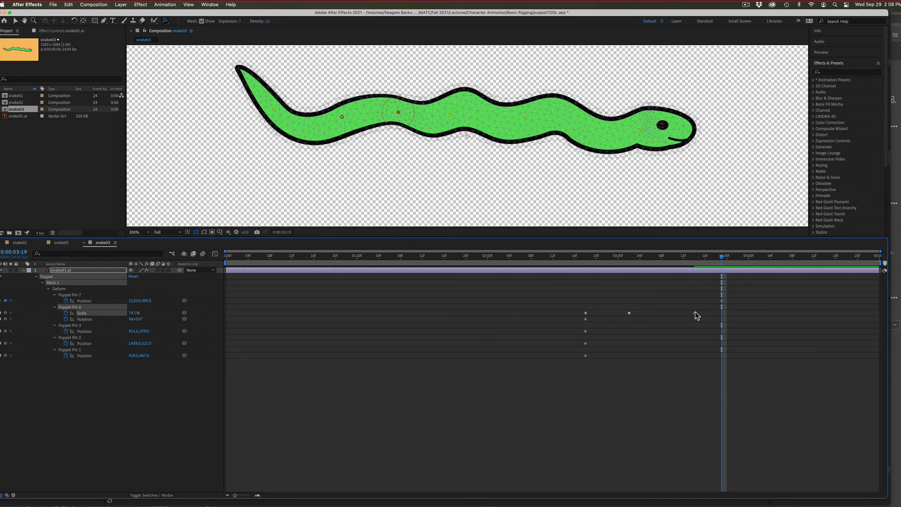
left_click_drag(746, 315, 705, 314)
left_click_drag(722, 257, 602, 258)
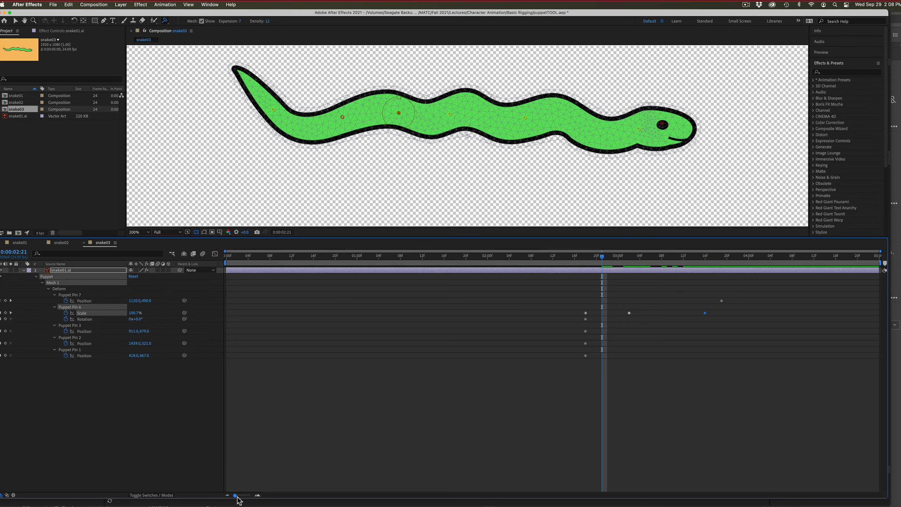
left_click_drag(235, 496, 239, 506)
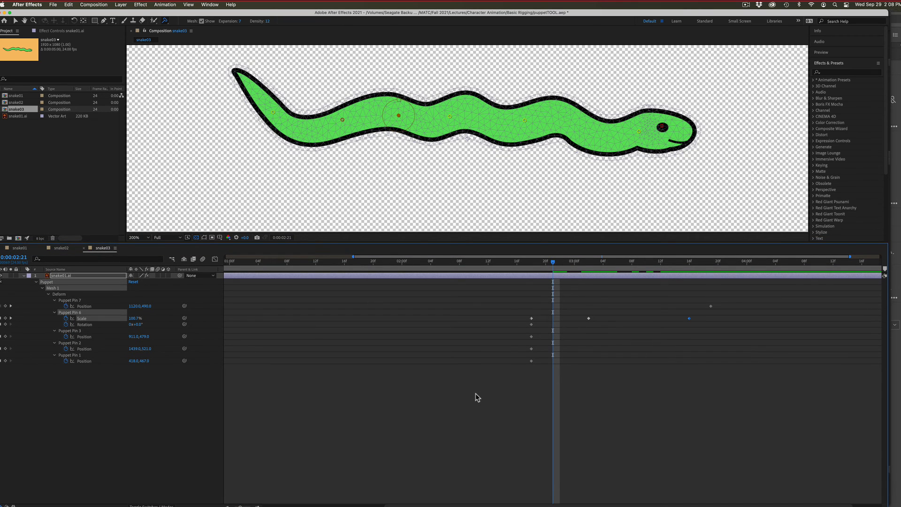
Step: Show all modified properties of the snake layer and step back and forth through its keyframes
key("u")
key("u")
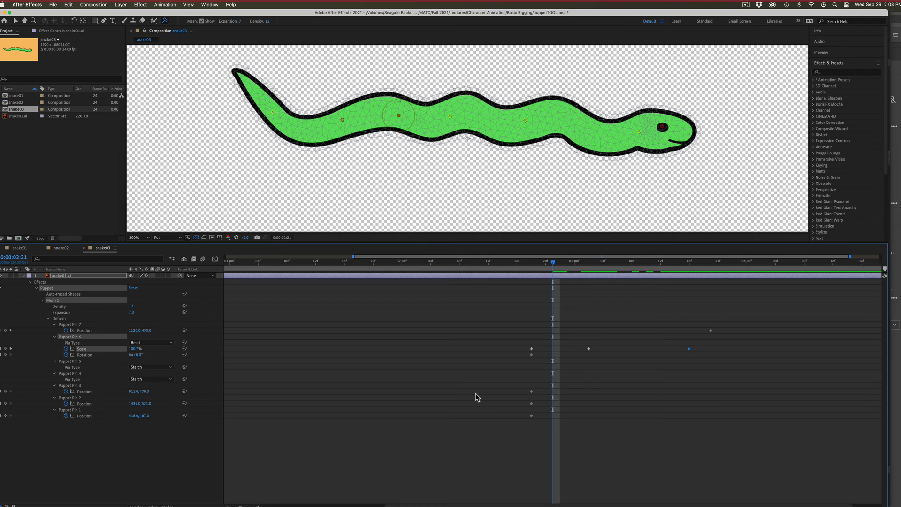
key("j")
key("k")
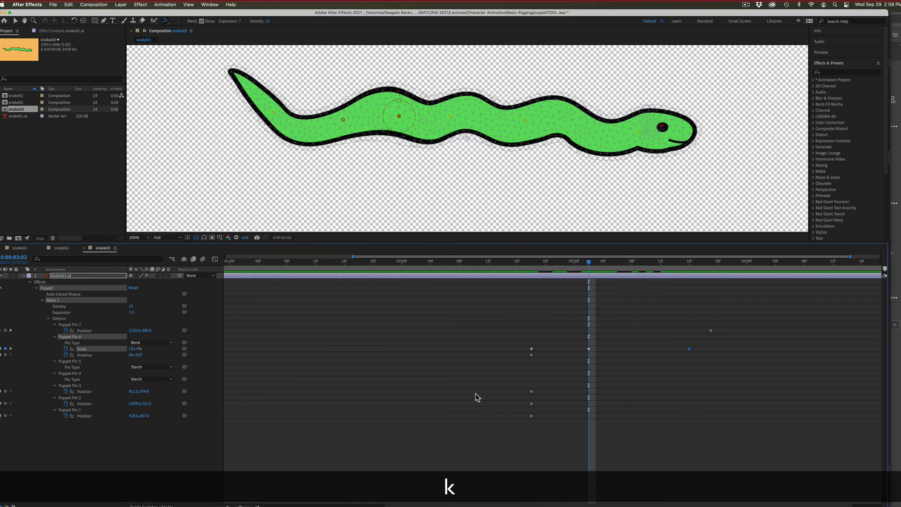
key("k")
key("k")
key("j")
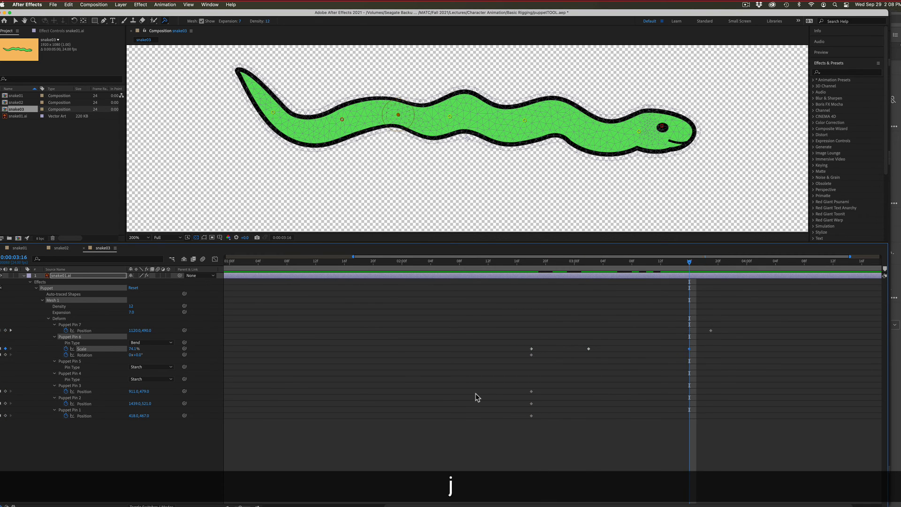
key("j")
key("j")
key("k")
key("k")
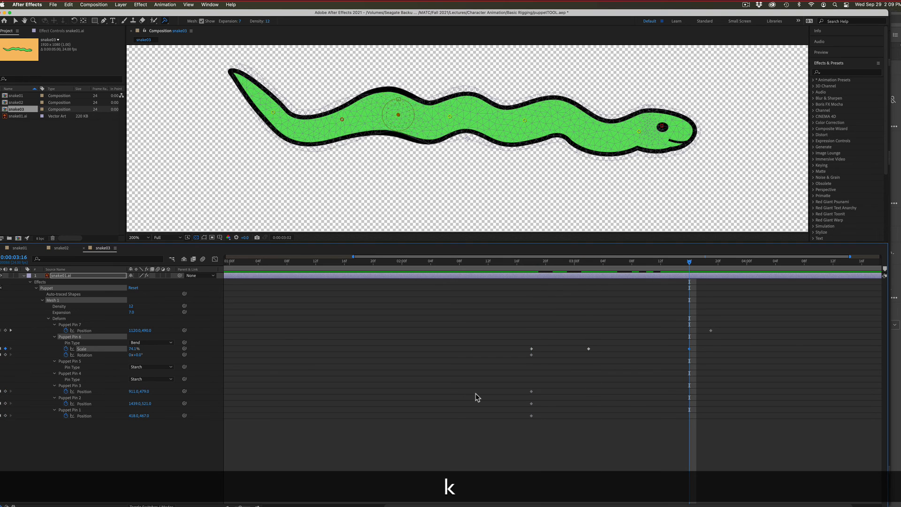
Step: Reduce the bend pin's Scale to about 120% on the 0:00:03:02 keyframe and check the following keyframes
key("j")
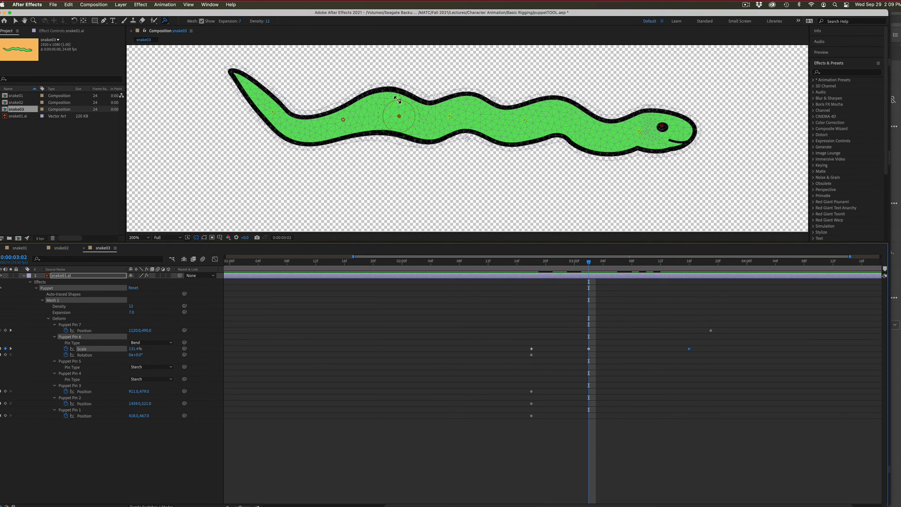
left_click_drag(399, 100, 401, 114)
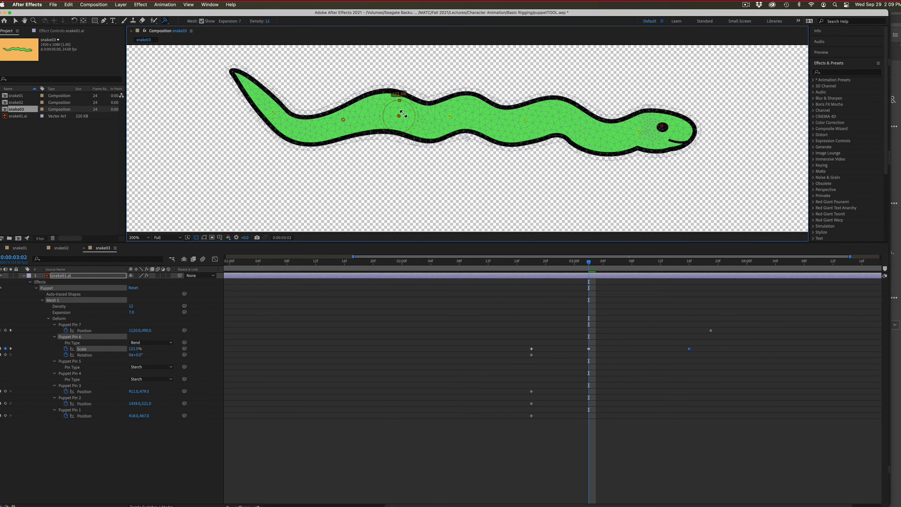
key("k")
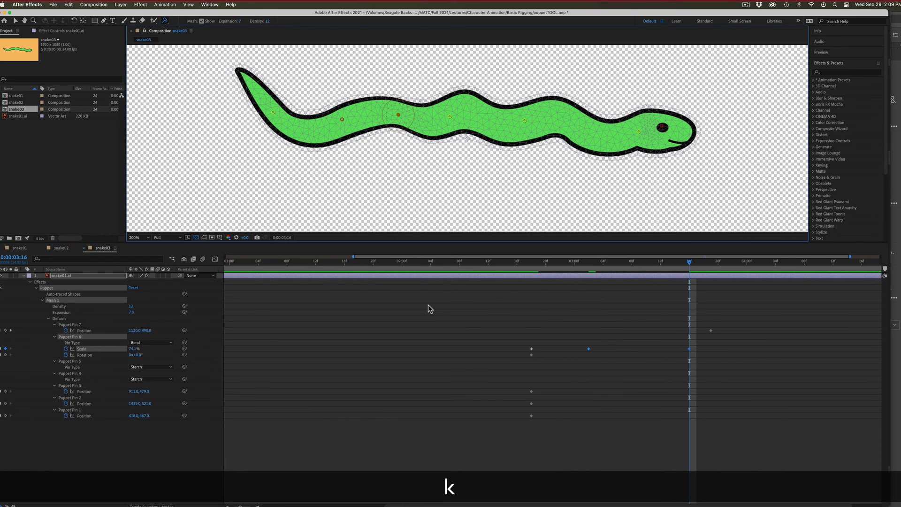
key("k")
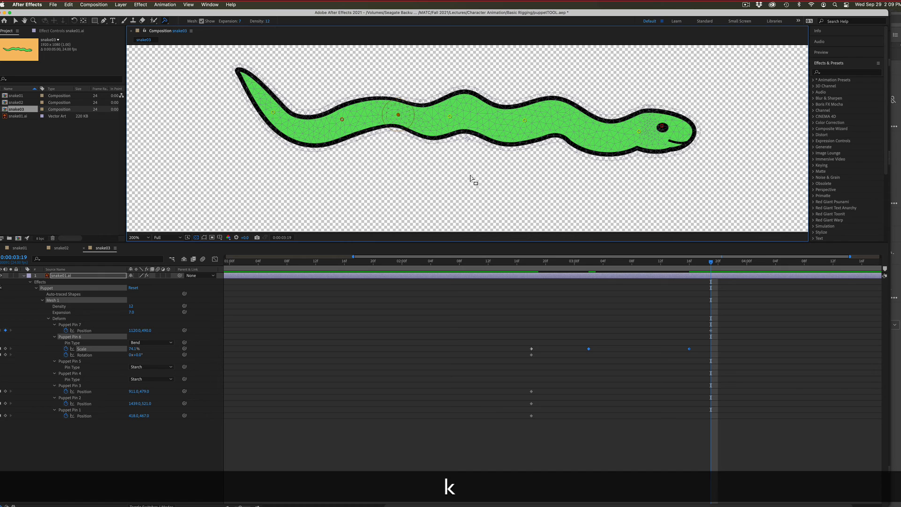
key("j")
key("j")
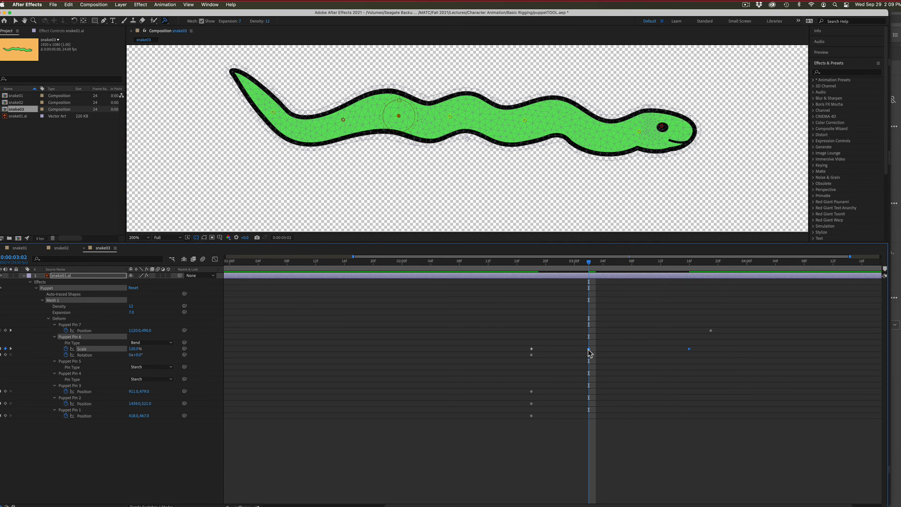
Step: Copy the bend pin's Scale keyframe from 0:00:03:02 and paste it at 0:00:04:02
left_click(597, 368)
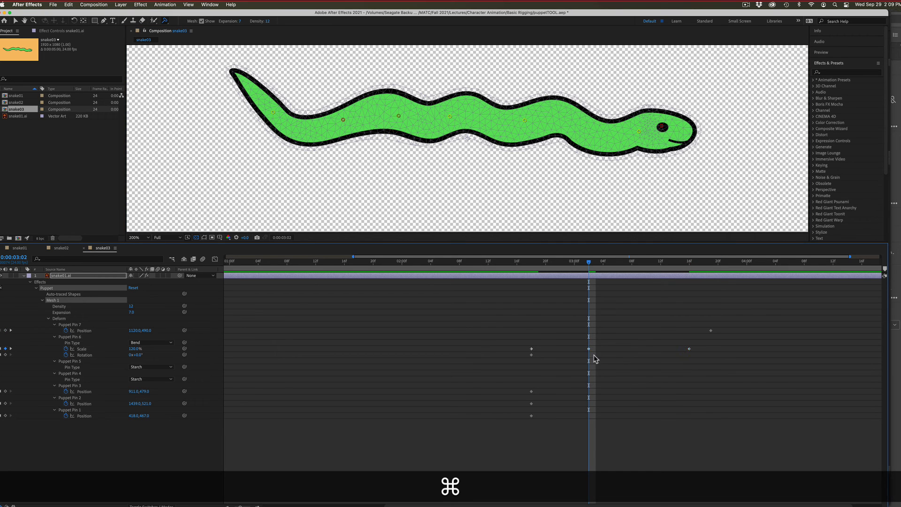
left_click(589, 349)
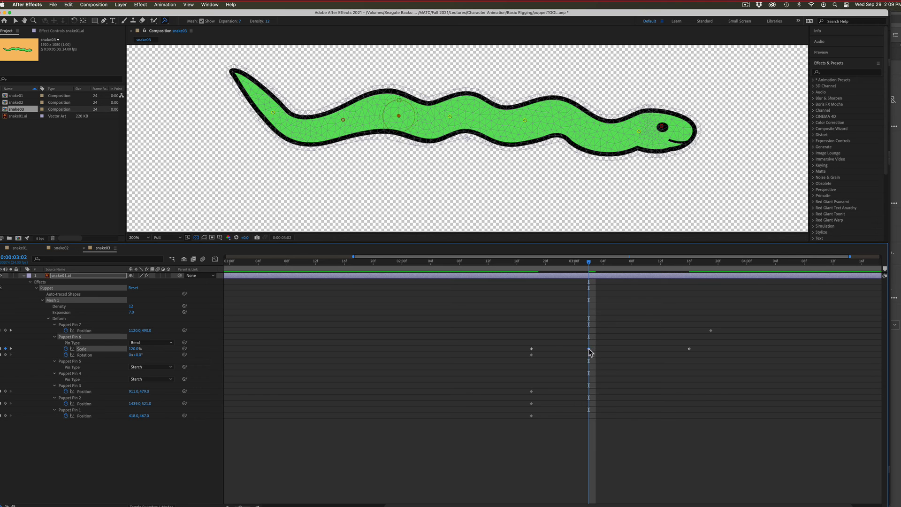
key("super+c")
left_click_drag(598, 263, 764, 264)
key("super+v")
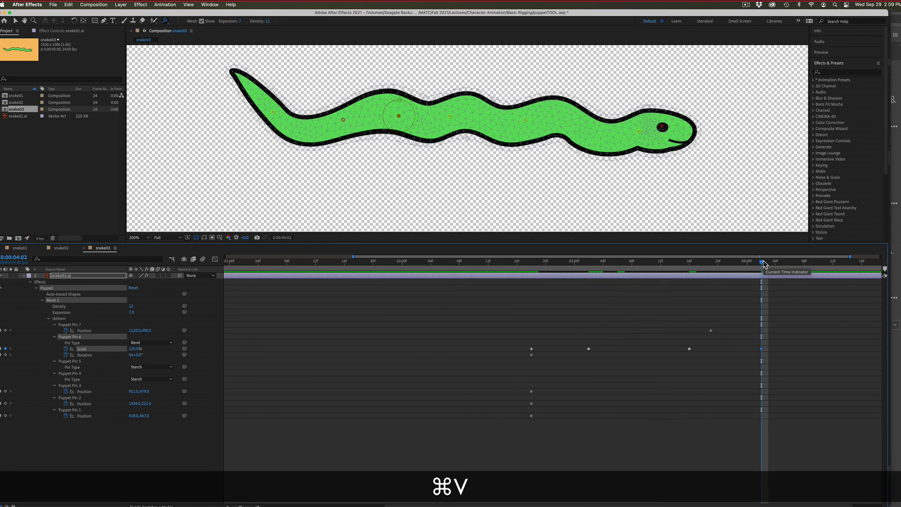
Step: Keyframe the tail pin's Position at 0:00:03:07 by moving the pin downward
left_click_drag(762, 265, 624, 268)
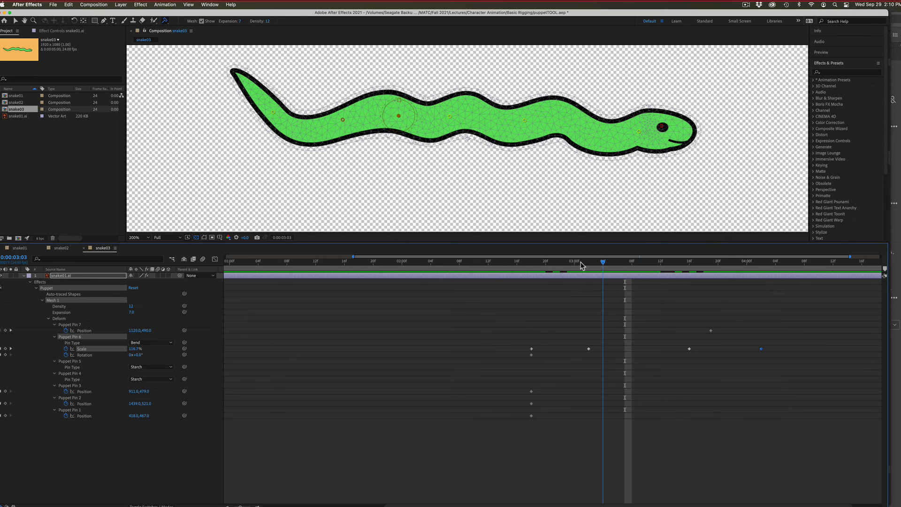
left_click_drag(603, 263, 708, 263)
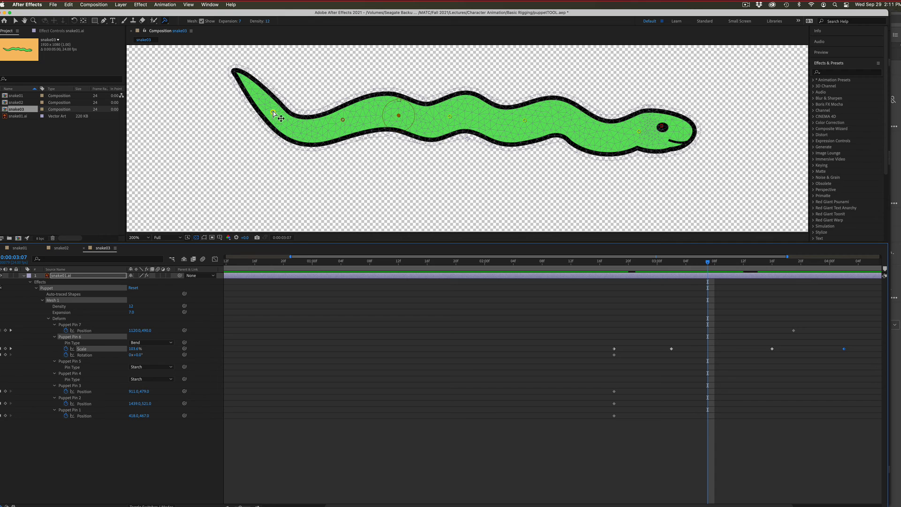
left_click_drag(274, 114, 272, 133)
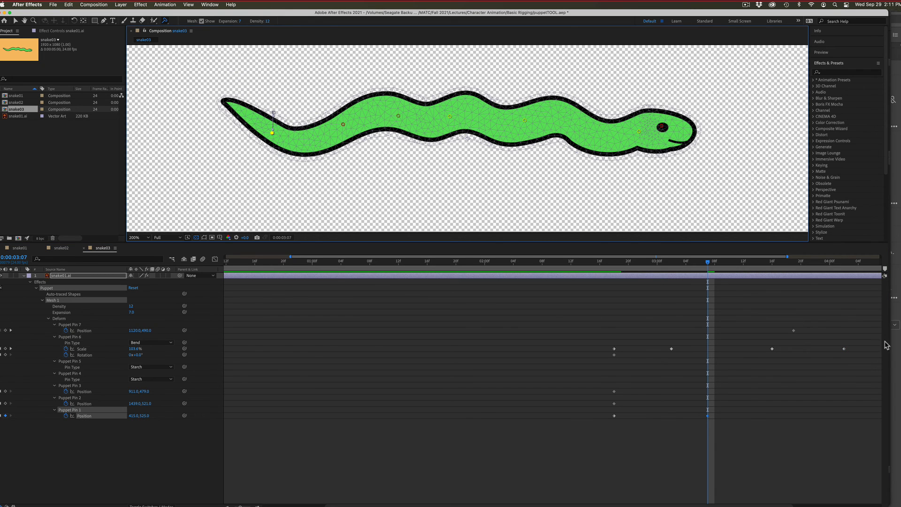
Step: At 0:00:04:02, keyframe Position on the mid-body pin (Puppet Pin 7) moved down and on the head pin moved up
left_click_drag(712, 263, 844, 263)
left_click_drag(525, 121, 526, 138)
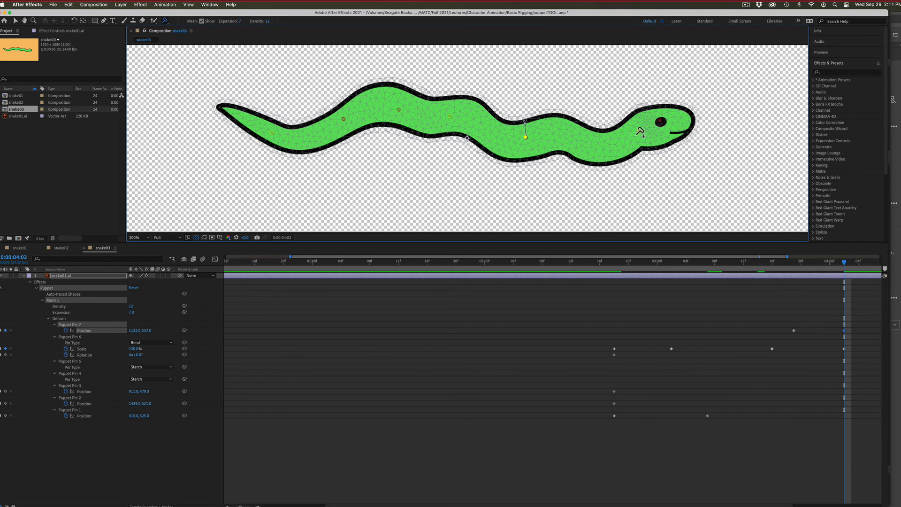
left_click_drag(638, 131, 635, 117)
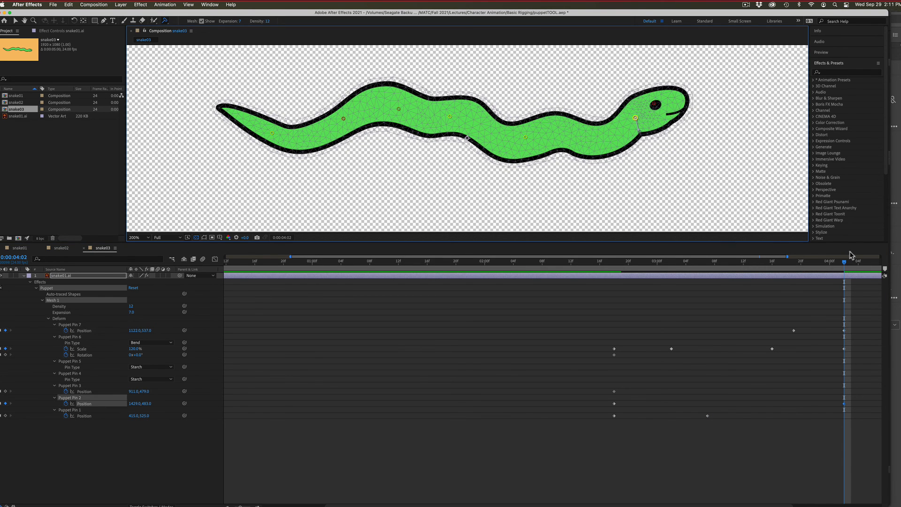
Step: Set the work area from 0:00:02:15 to about 0:00:04:12 around the keyframes and preview the snake animation
left_click_drag(832, 261, 305, 268)
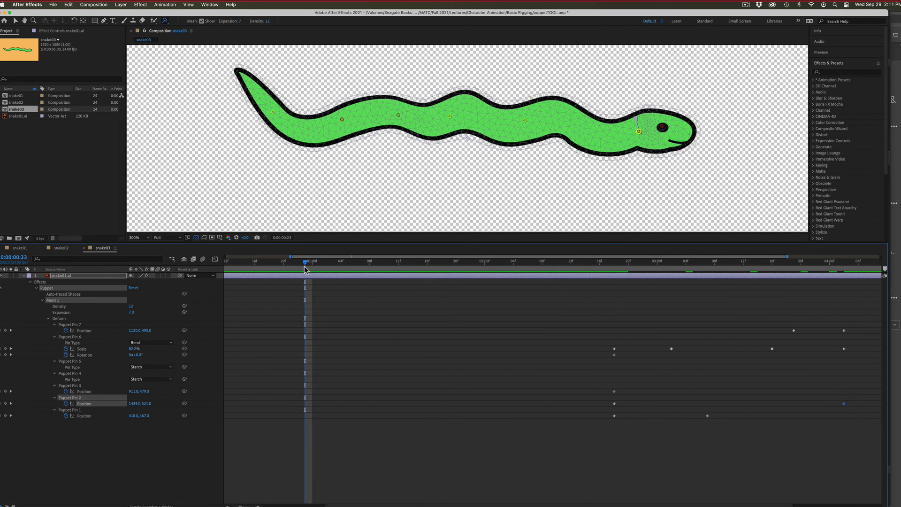
left_click_drag(241, 506, 227, 506)
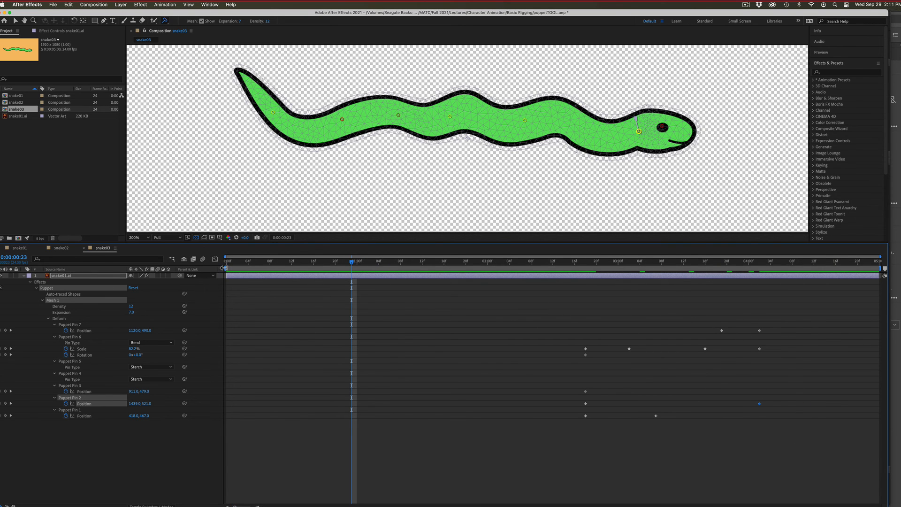
left_click_drag(220, 268, 567, 277)
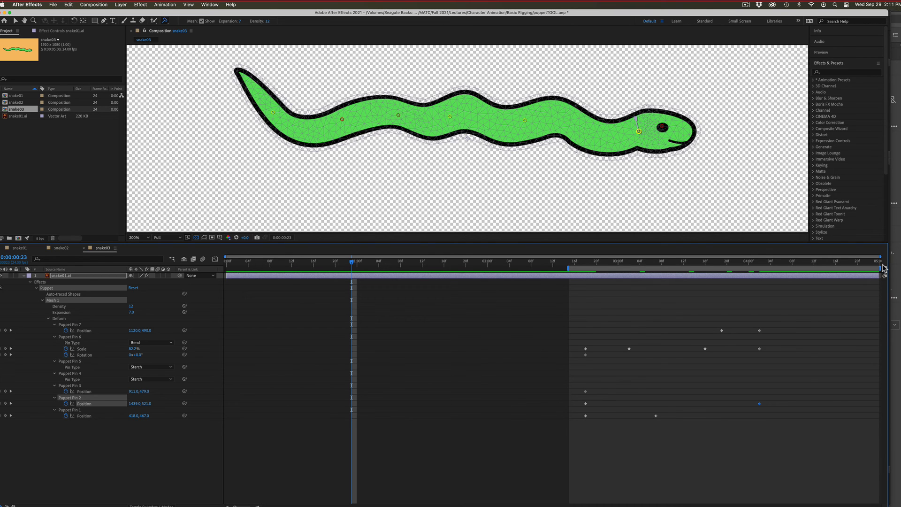
left_click_drag(880, 268, 814, 276)
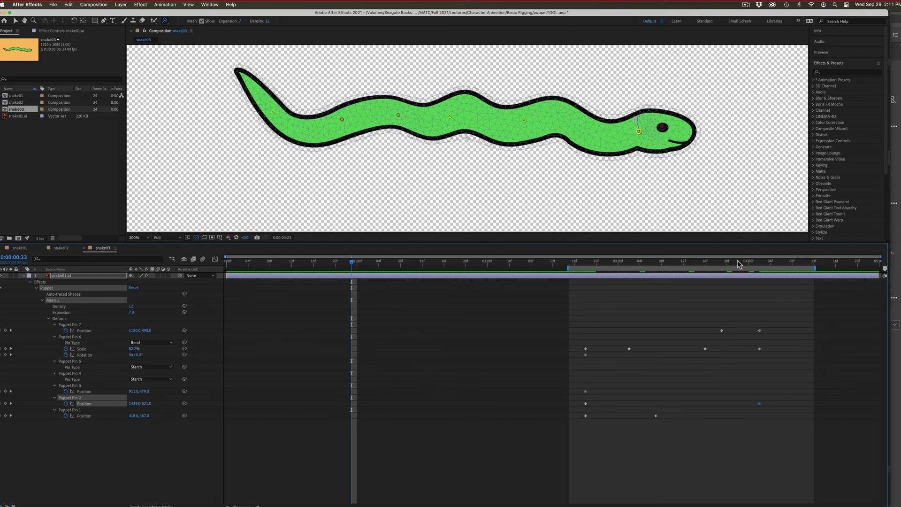
left_click(576, 263)
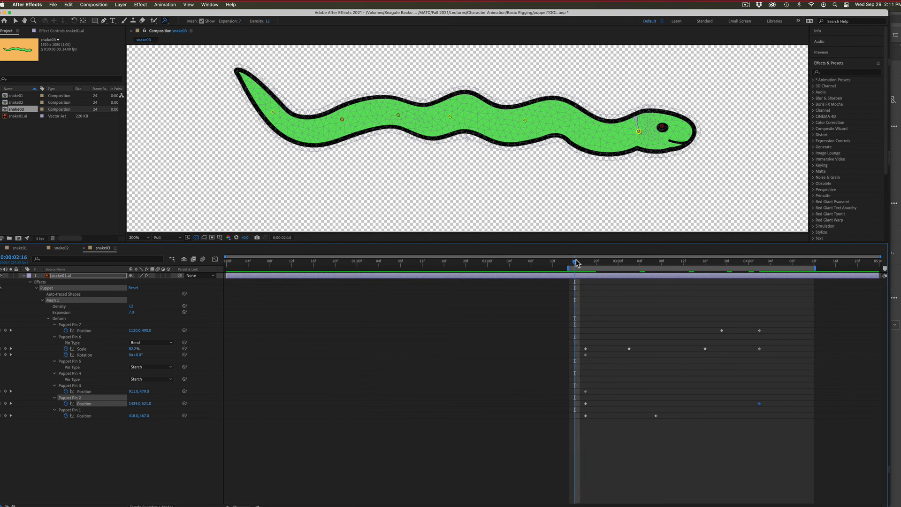
key("space")
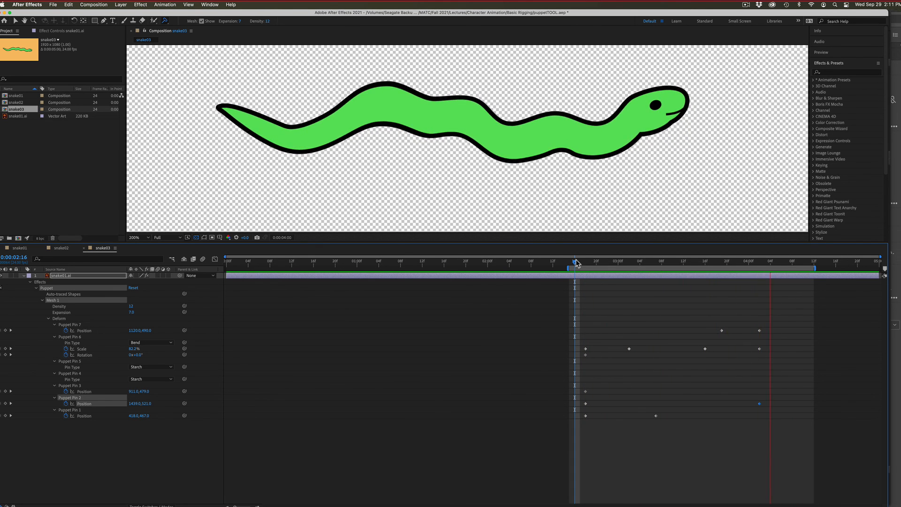
key("space")
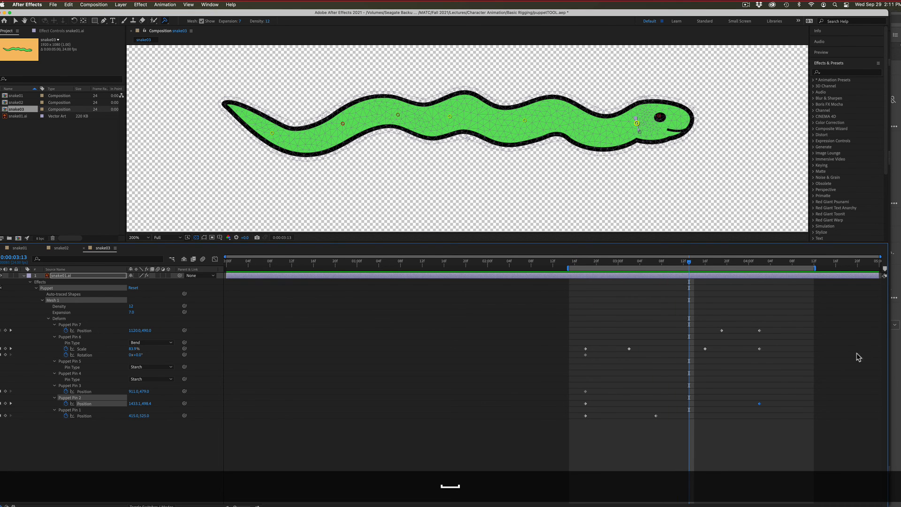
Step: Move the head pin's last Position keyframe to 0:00:04:09 and preview the animation
left_click_drag(759, 403, 780, 404)
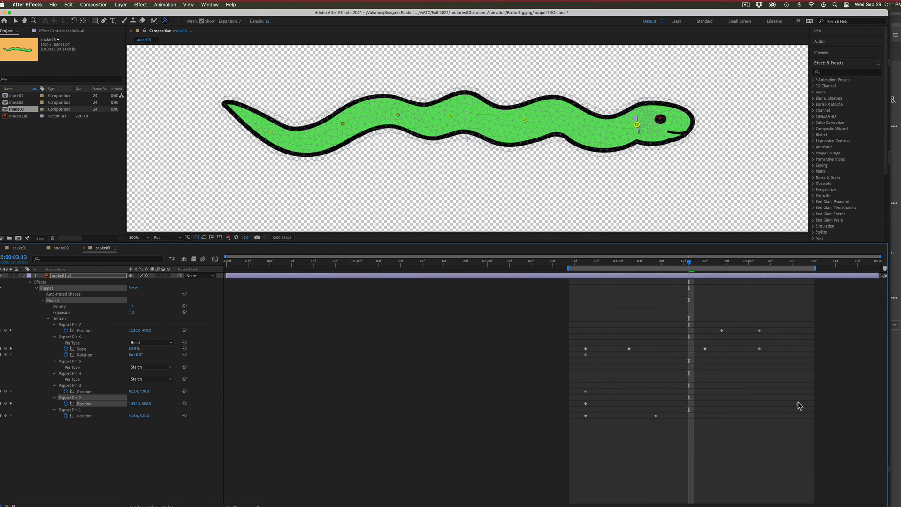
key("space")
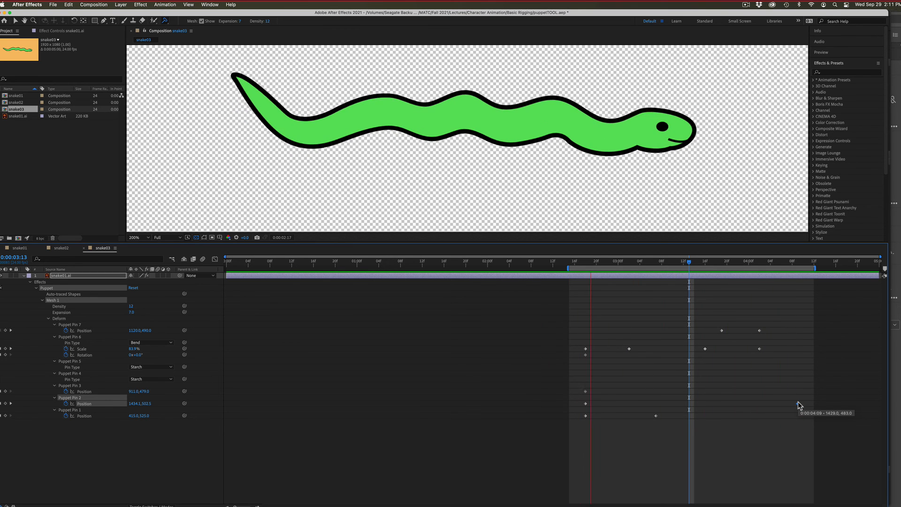
key("space")
Step: Switch to Character Animator and show the Chadusa 3 scene in the Record workspace
mouse_move(681, 504)
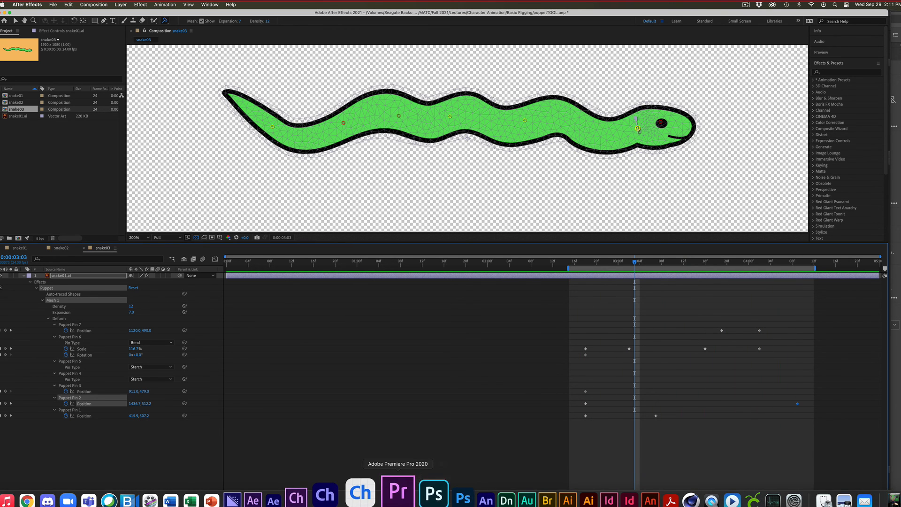
left_click(360, 493)
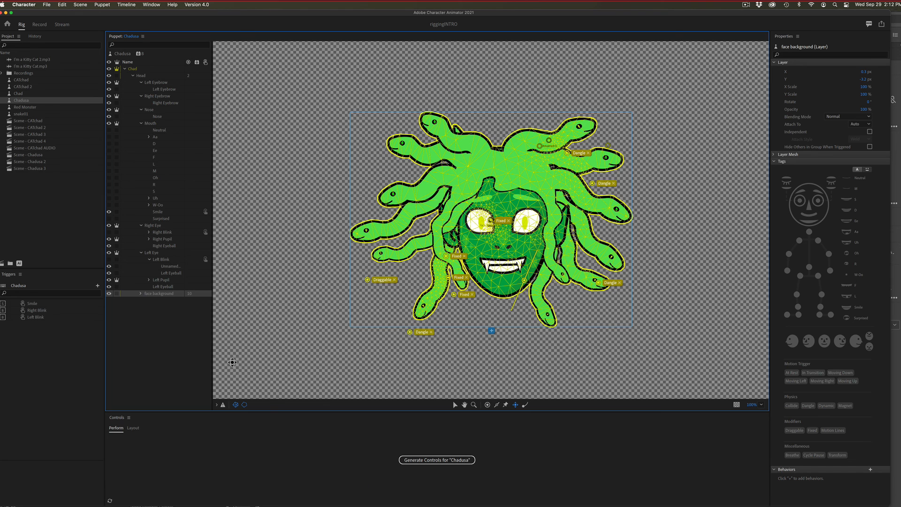
left_click(41, 27)
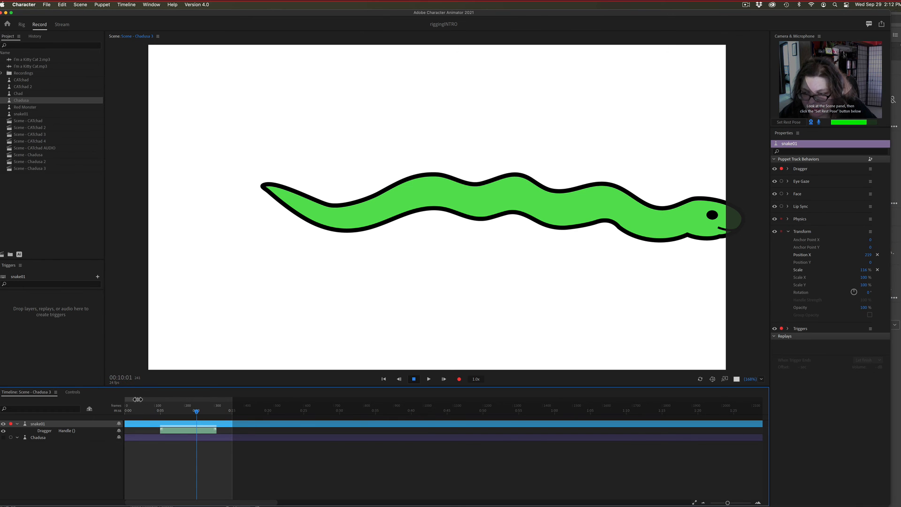
Step: Narrow the scene's work area to fit the snake01 puppet's Dragger take and play it back
left_click_drag(125, 399, 224, 394)
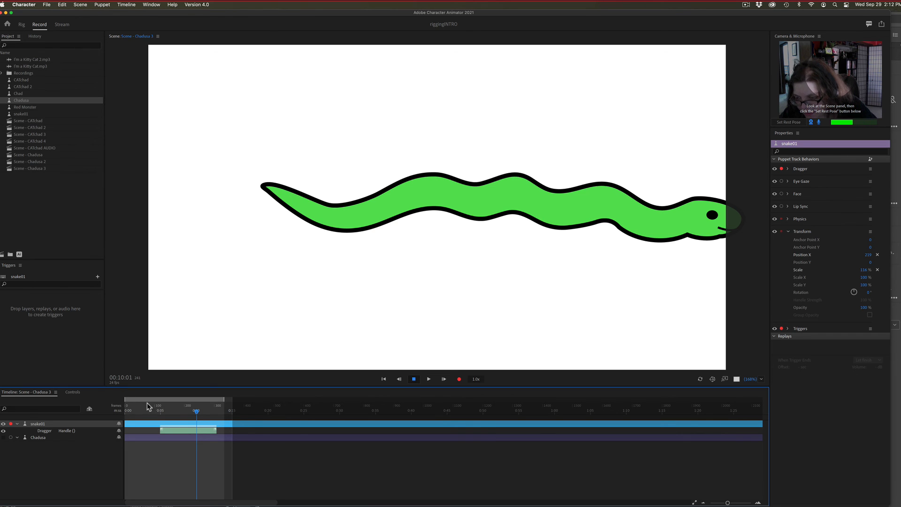
left_click_drag(175, 412, 104, 414)
key("space")
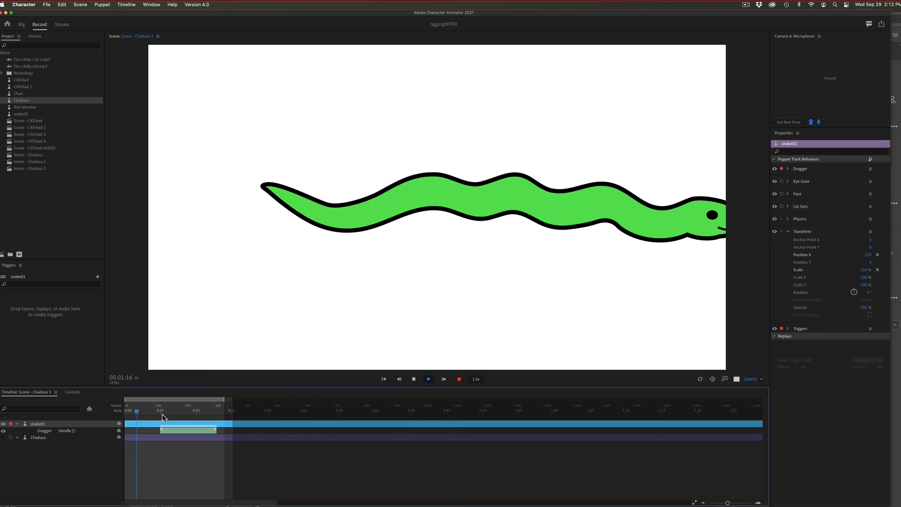
key("space")
left_click_drag(127, 400, 165, 399)
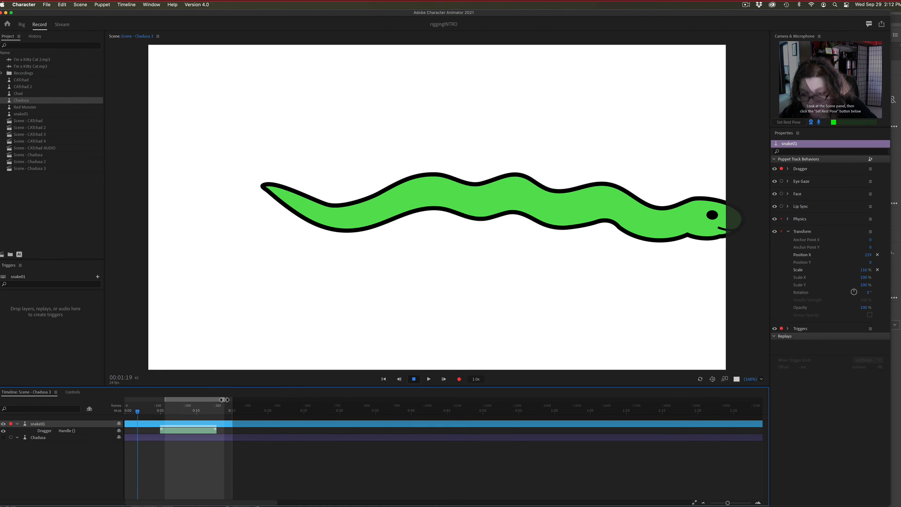
left_click_drag(224, 400, 216, 399)
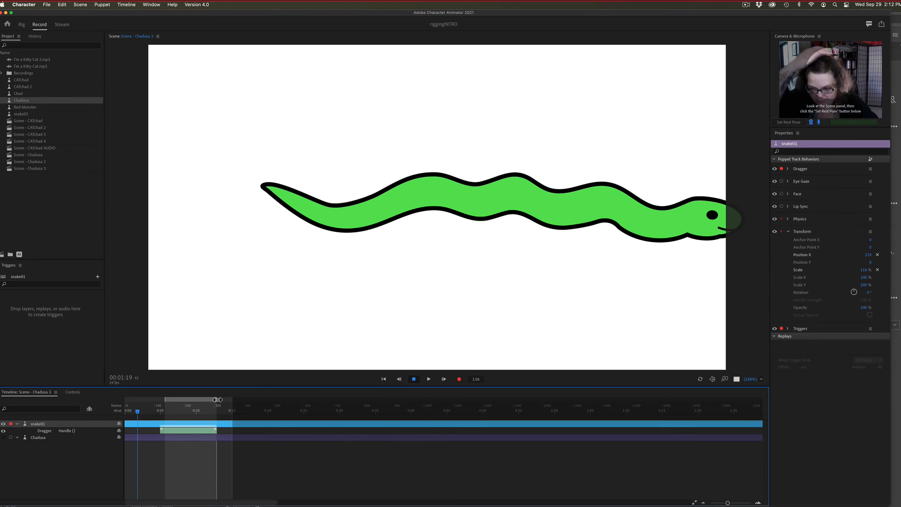
key("space")
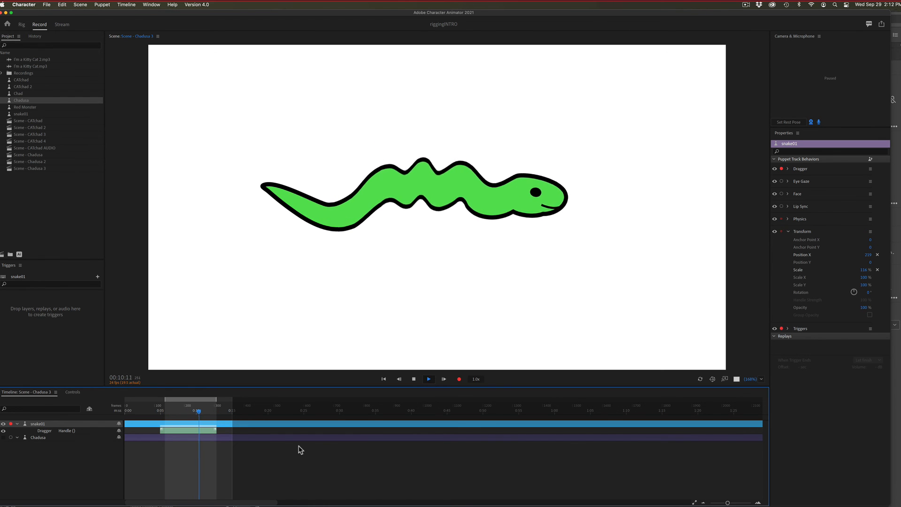
key("space")
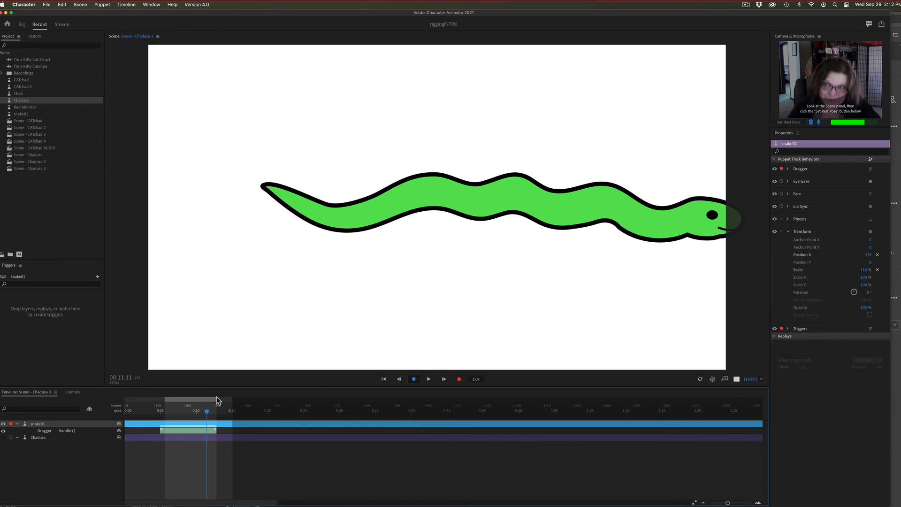
Step: Trim the Chadusa 3 scene to the work area and play the trimmed scene
left_click(126, 4)
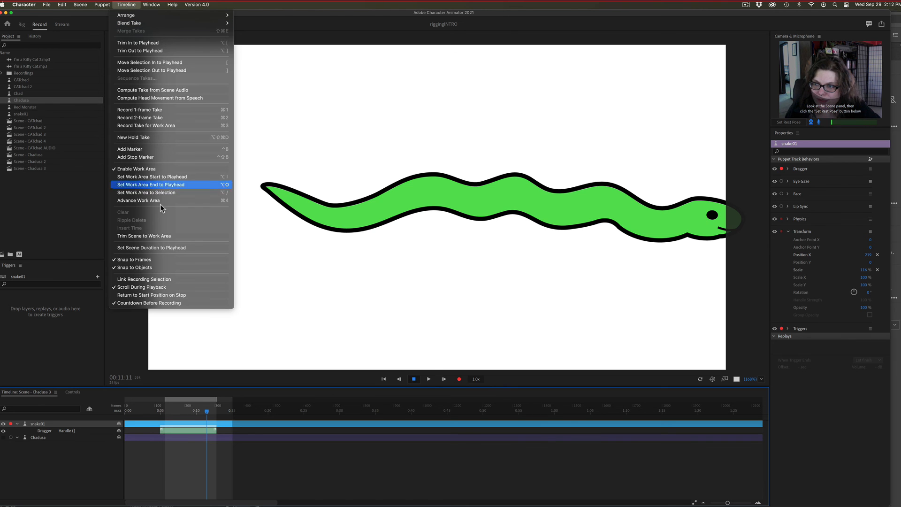
left_click(171, 236)
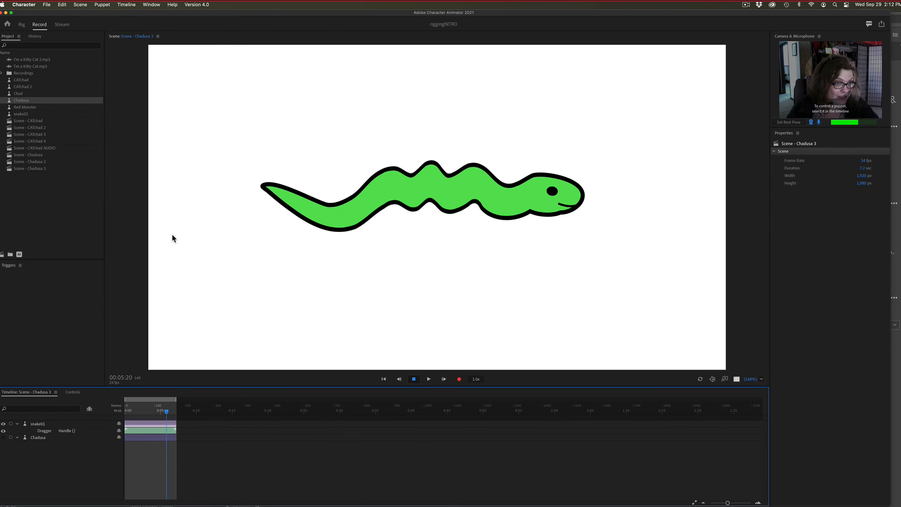
key("space")
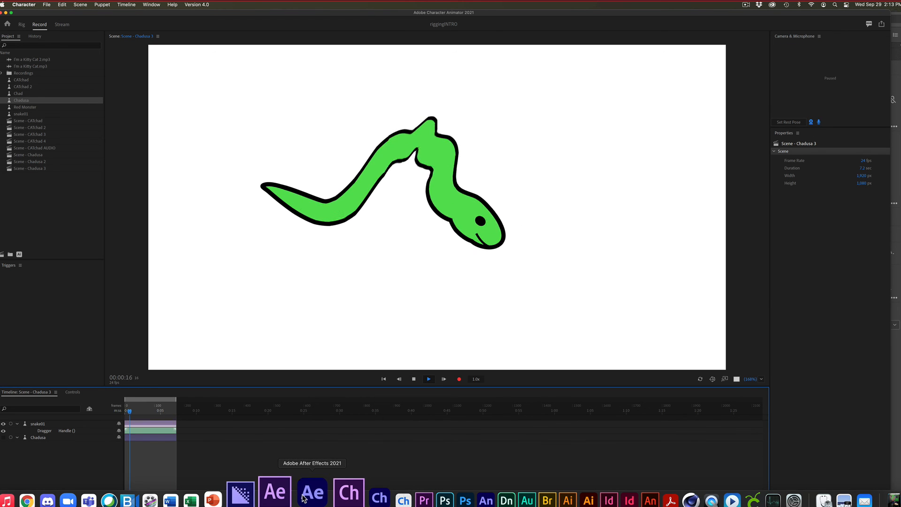
Step: Switch to After Effects, trim the snake03 composition to its work area, and preview the result
left_click(302, 499)
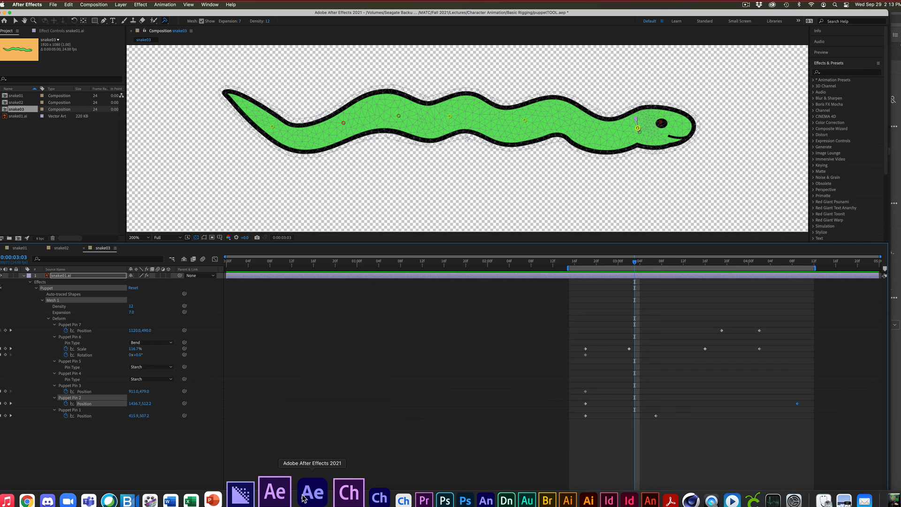
left_click(108, 6)
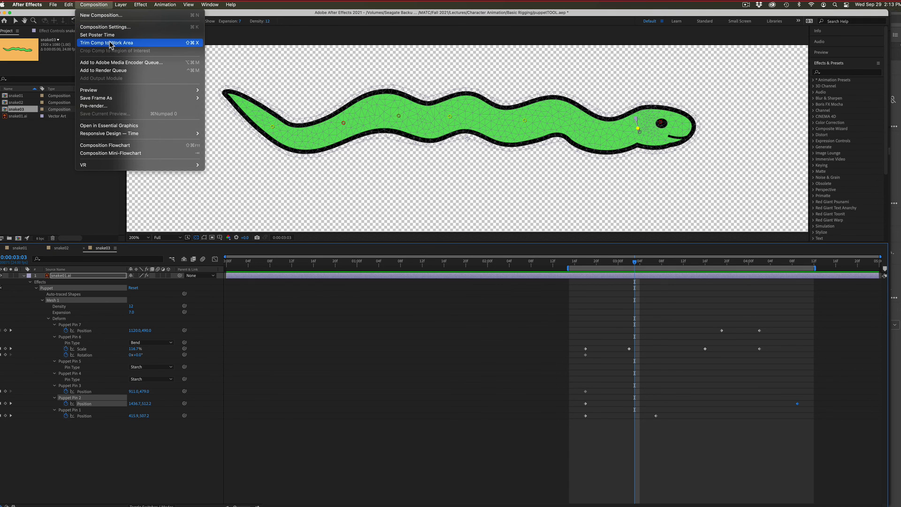
left_click(109, 43)
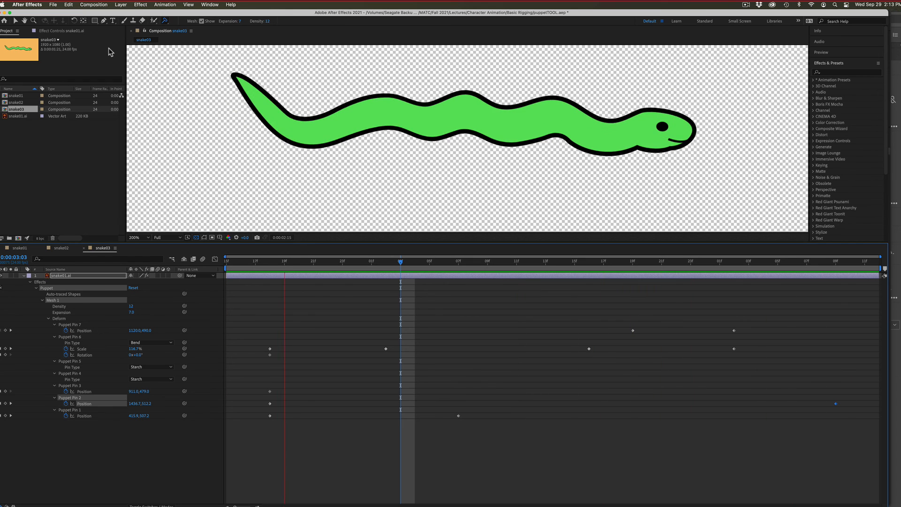
key("space")
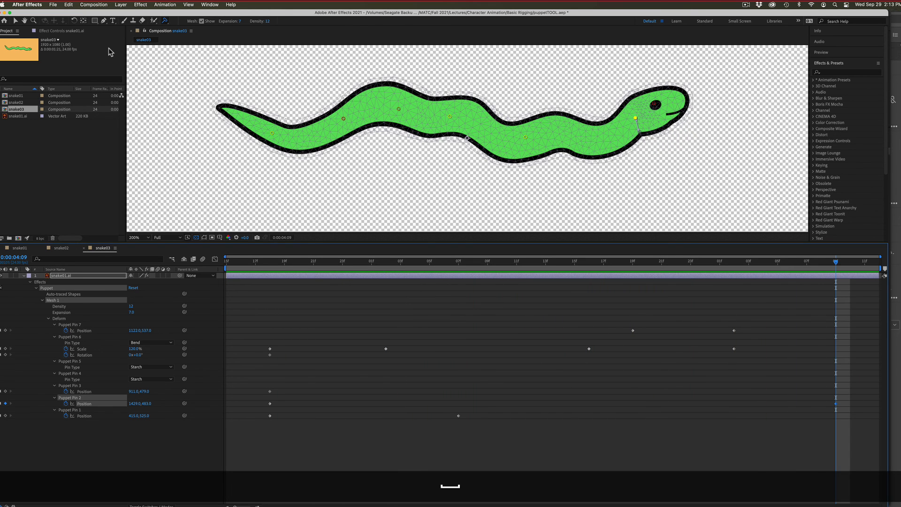
Step: Add snake03 to the render queue and render it to snake03.mov with Best Settings and the Lossless output module
key("cmd+minus")
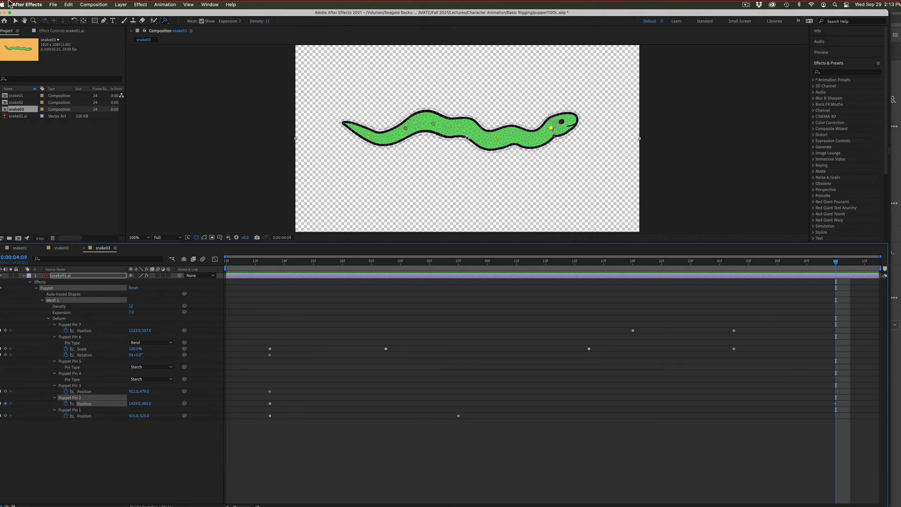
left_click(52, 4)
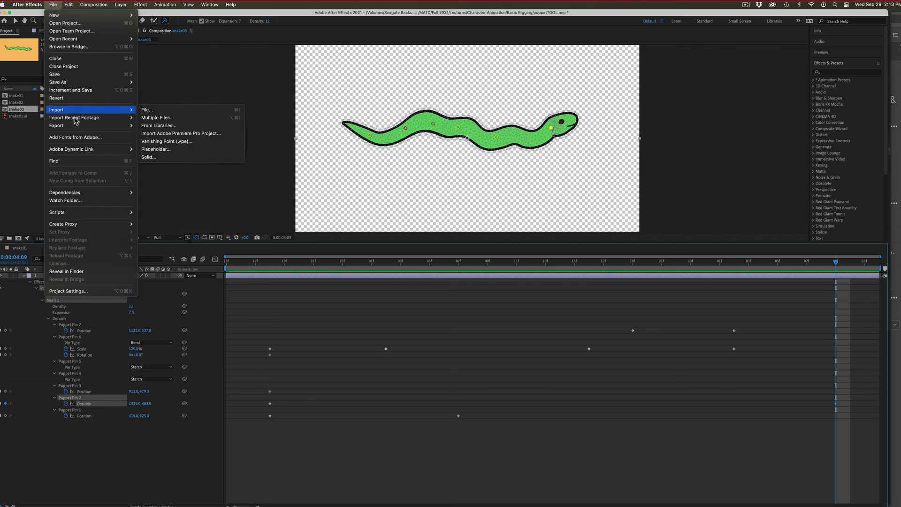
mouse_move(75, 125)
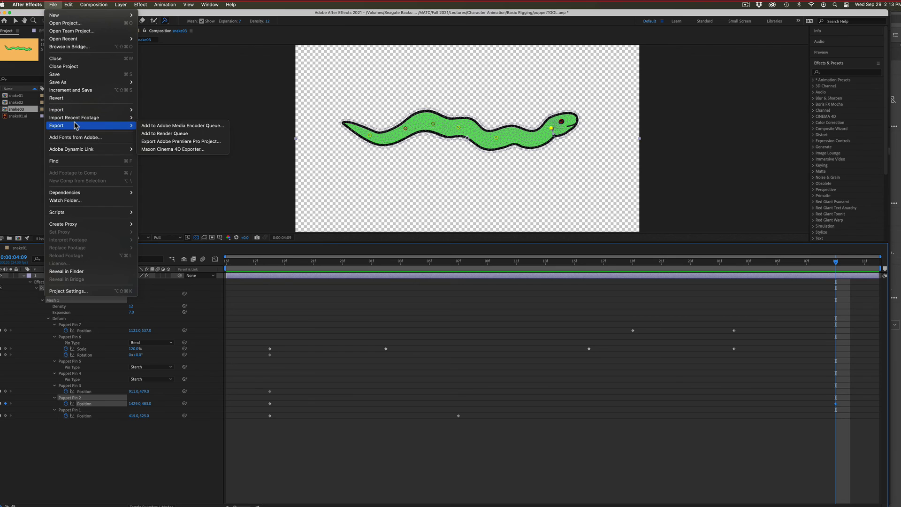
left_click(173, 134)
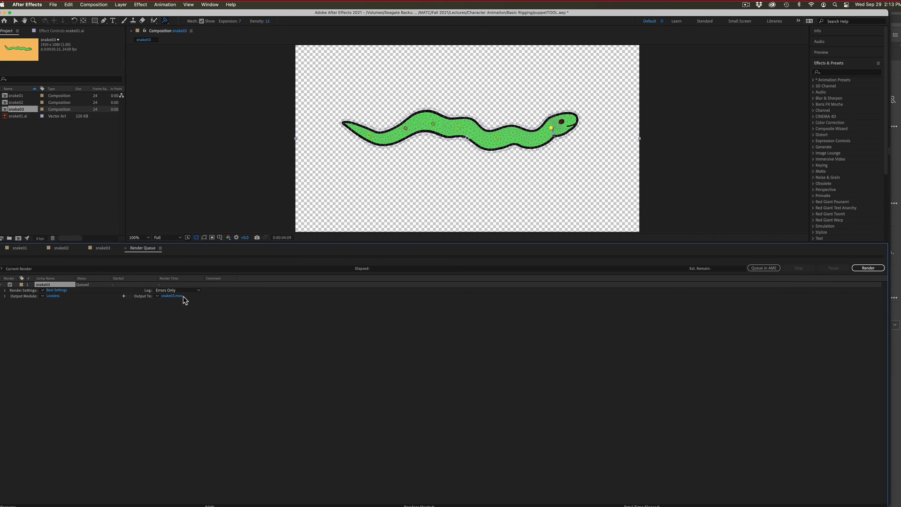
left_click(867, 268)
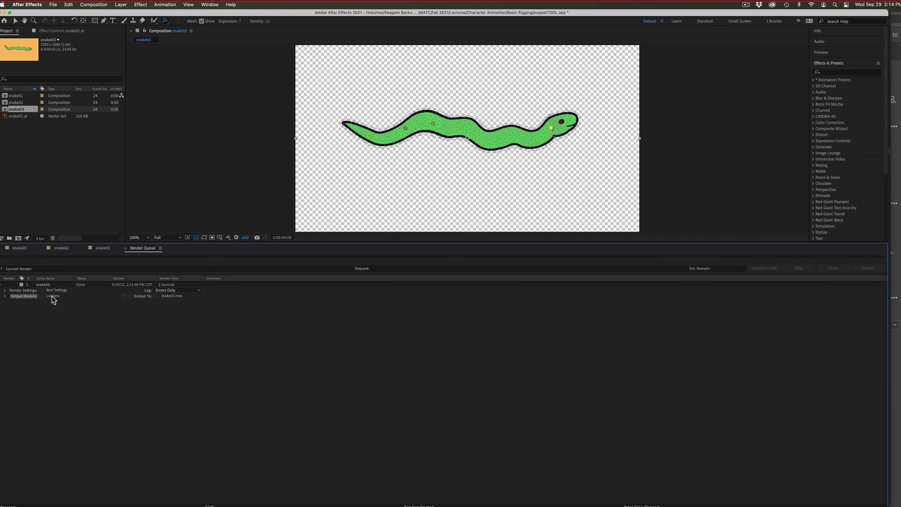
Step: Switch back to the trimmed Chadusa 3 scene in Character Animator
mouse_move(210, 505)
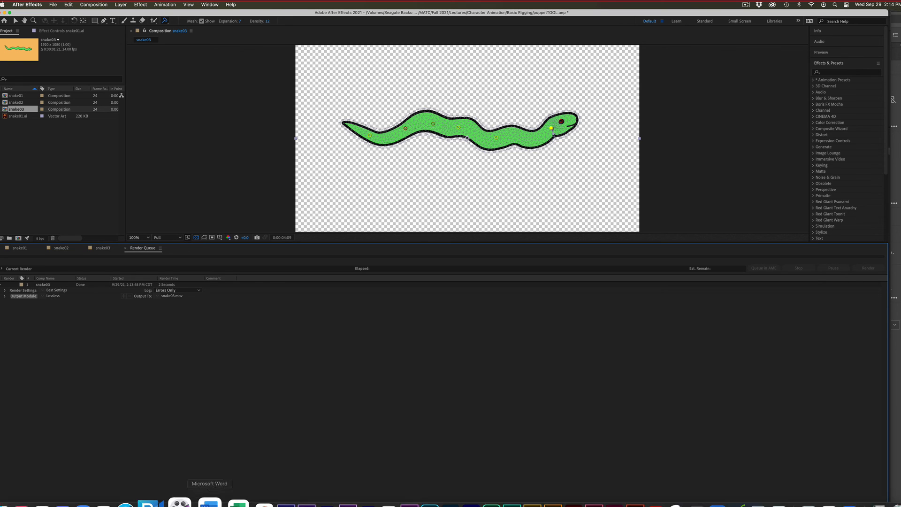
left_click(313, 498)
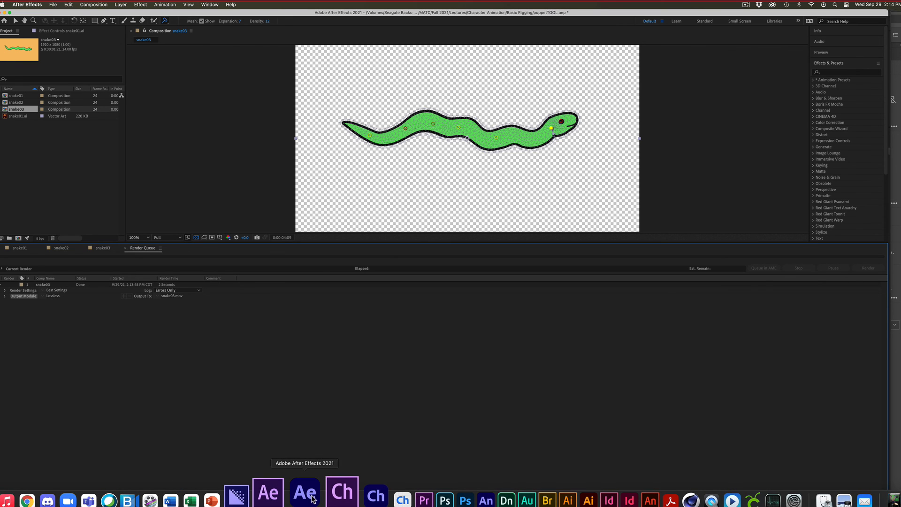
left_click(378, 497)
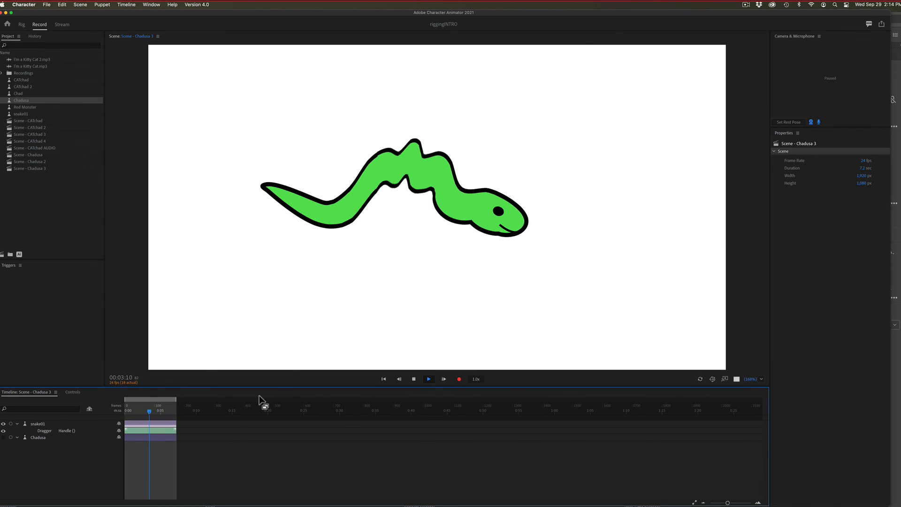
Step: Stop playback of the Chadusa 3 scene, make the Chadusa track visible, and select the snake01 track
key("space")
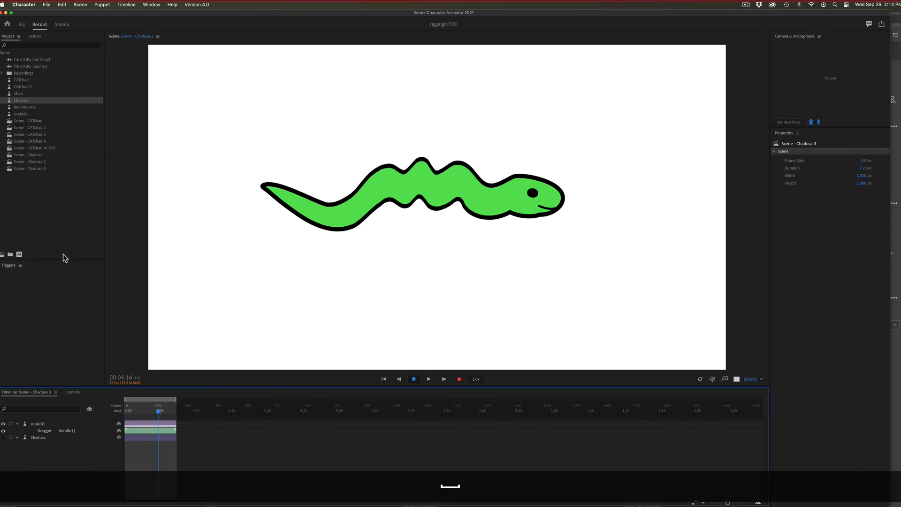
left_click(34, 169)
left_click(41, 424)
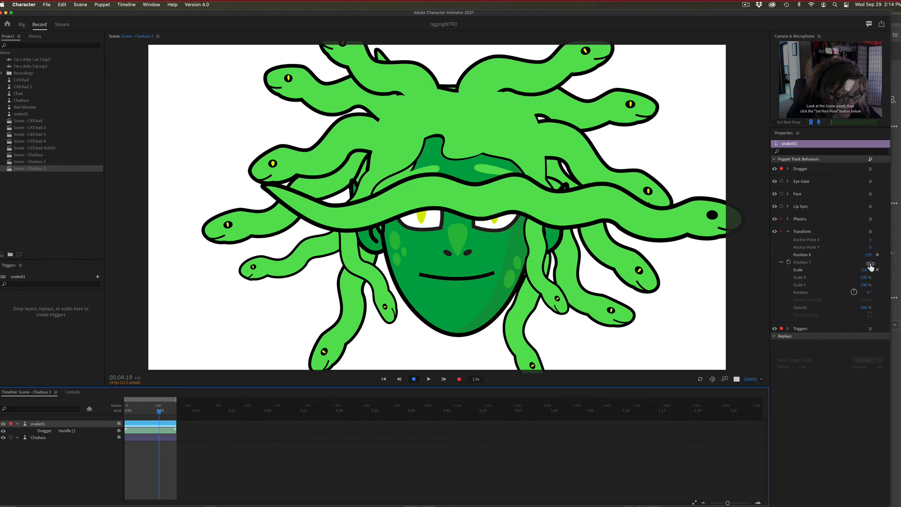
Step: Place snake01 like a moustache above Chadusa's mouth, scaled to 30%, rotated -1°, with Position X at 64
left_click_drag(870, 263, 823, 263)
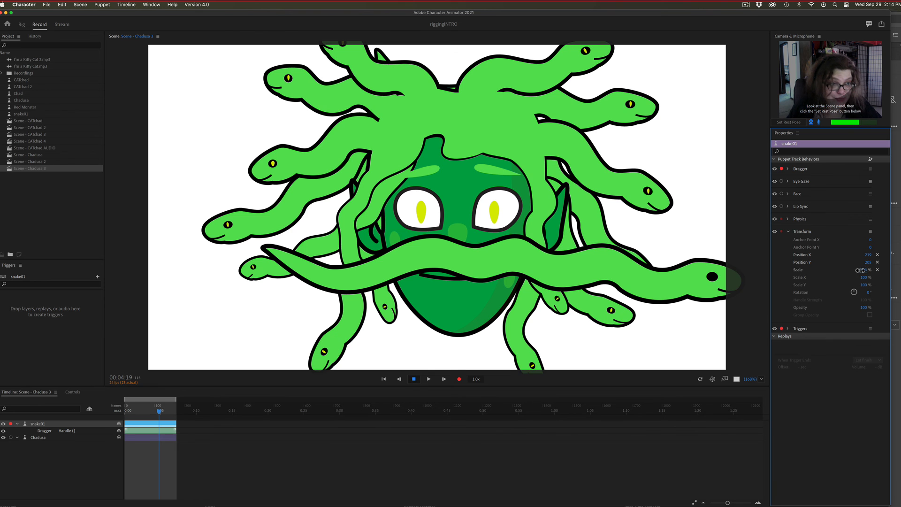
mouse_move(860, 270)
left_mouse_down()
mouse_move(838, 276)
mouse_move(868, 257)
mouse_move(817, 256)
mouse_move(868, 262)
mouse_move(858, 258)
left_mouse_up()
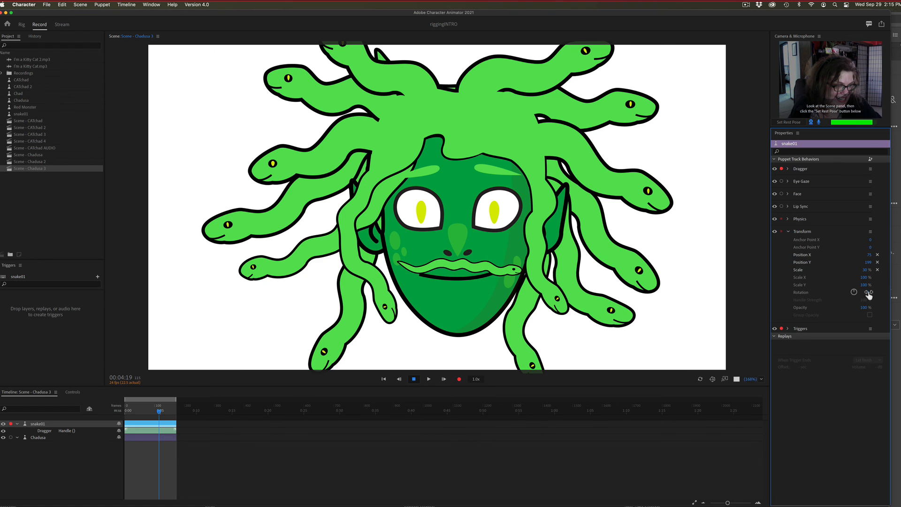
left_click_drag(869, 293, 866, 294)
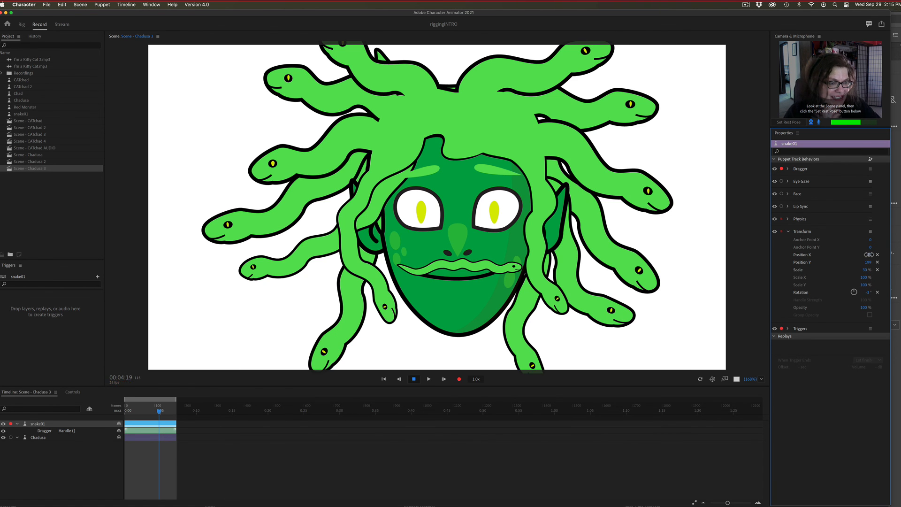
left_click_drag(869, 254, 865, 264)
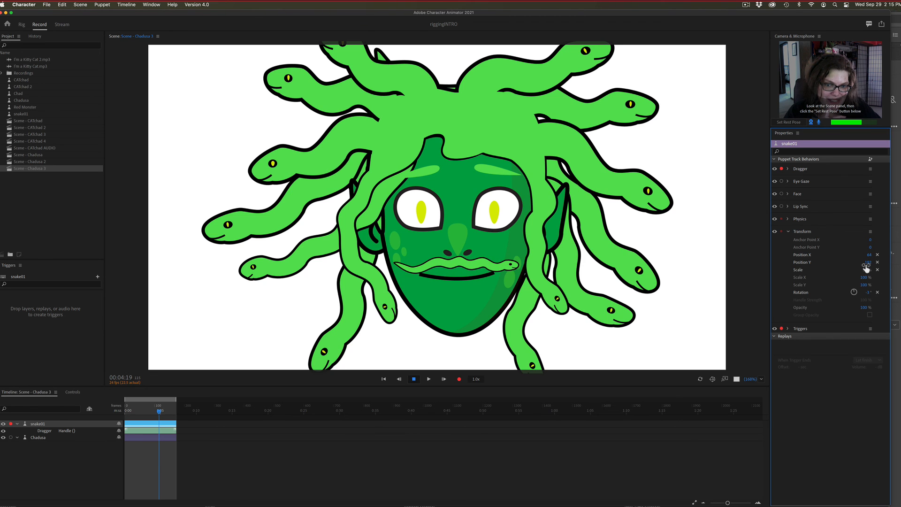